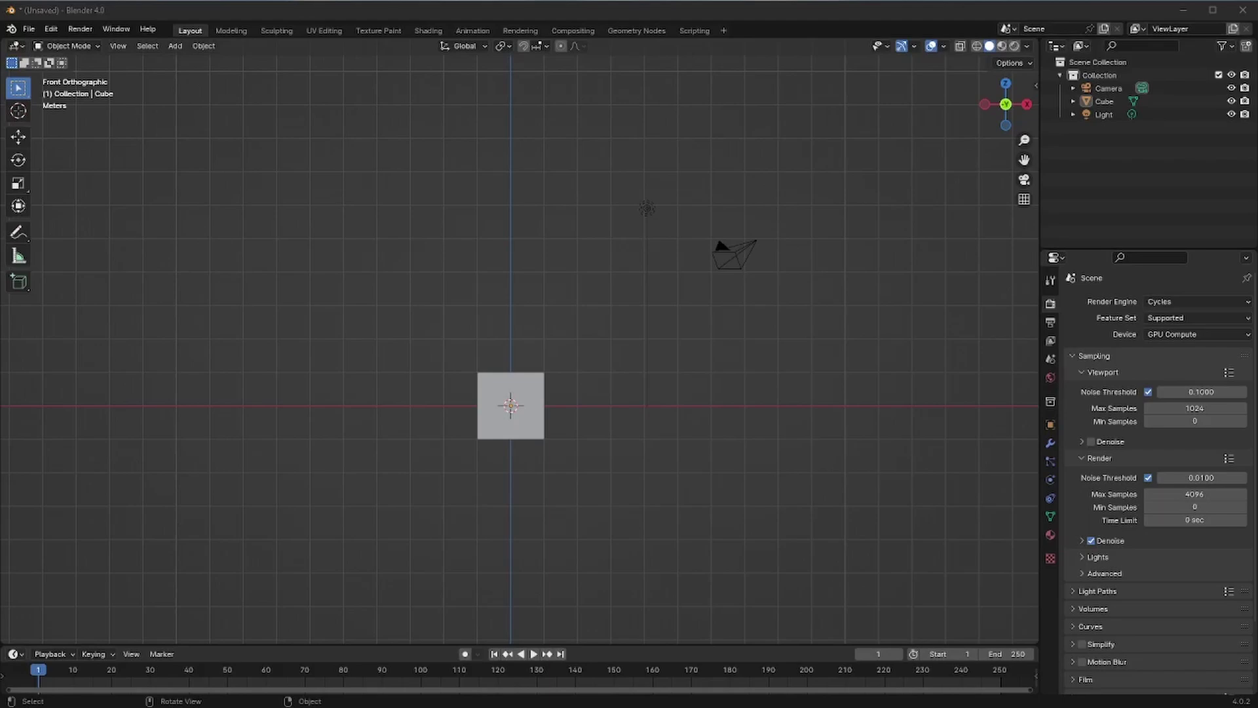
Step: Delete the default cube and light, create the Brazo collection, and start adding a mesh
{"action": "mouse_move", "coordinate": [261, 357]}
{"action": "middle_mouse_down"}
{"action": "mouse_move", "coordinate": [461, 412]}
{"action": "mouse_move", "coordinate": [632, 433]}
{"action": "mouse_move", "coordinate": [669, 494]}
{"action": "middle_mouse_up"}
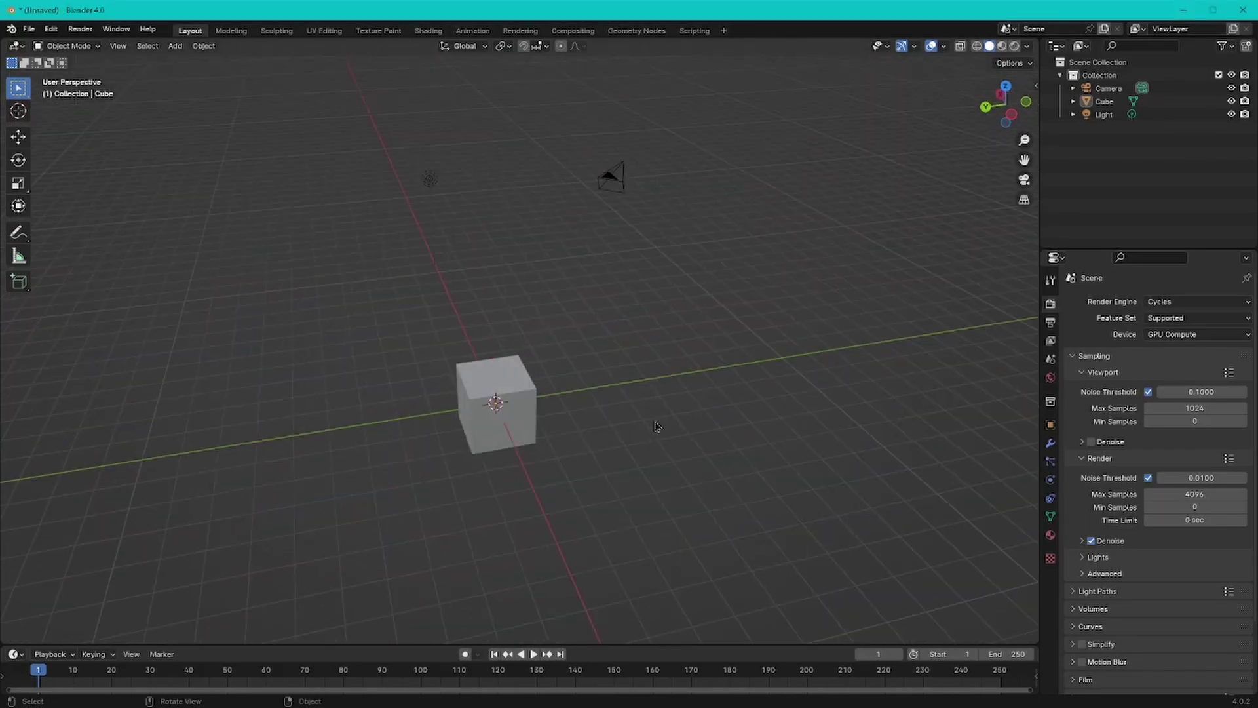
{"action": "left_click_drag", "start_coordinate": [362, 165], "coordinate": [570, 440]}
{"action": "left_click_drag", "start_coordinate": [346, 107], "coordinate": [670, 507]}
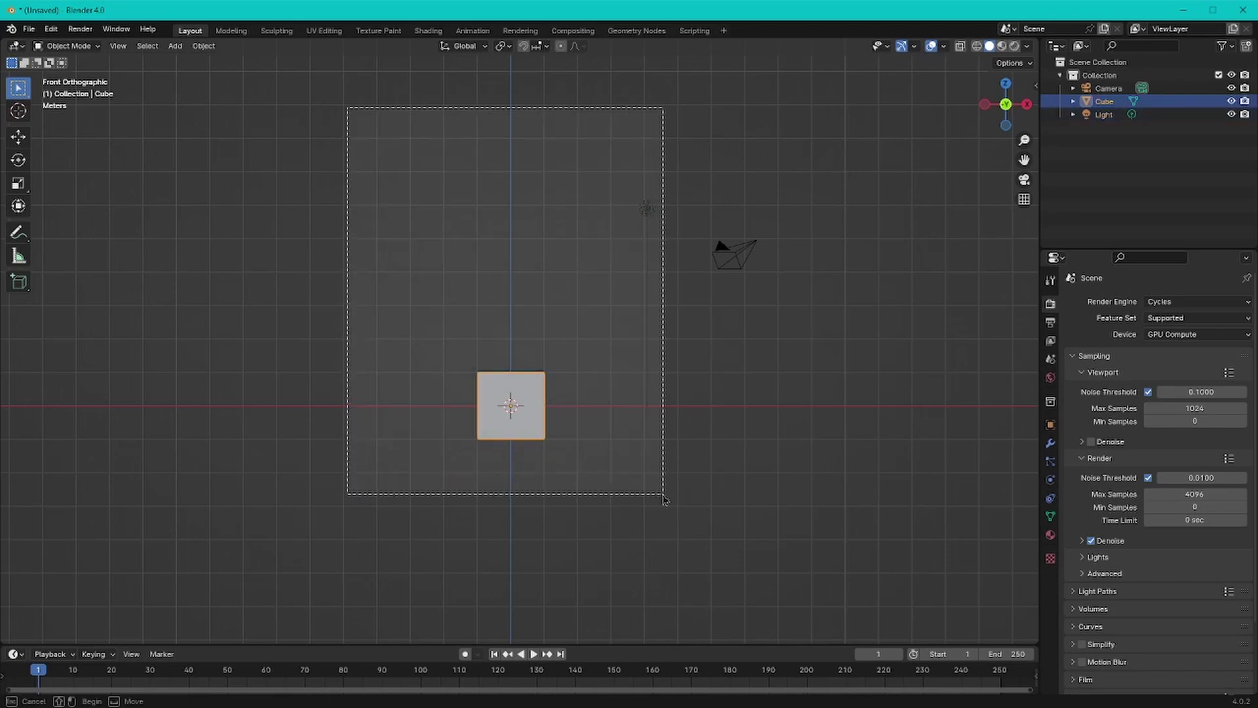
{"action": "key", "text": "Delete"}
{"action": "key", "text": "c"}
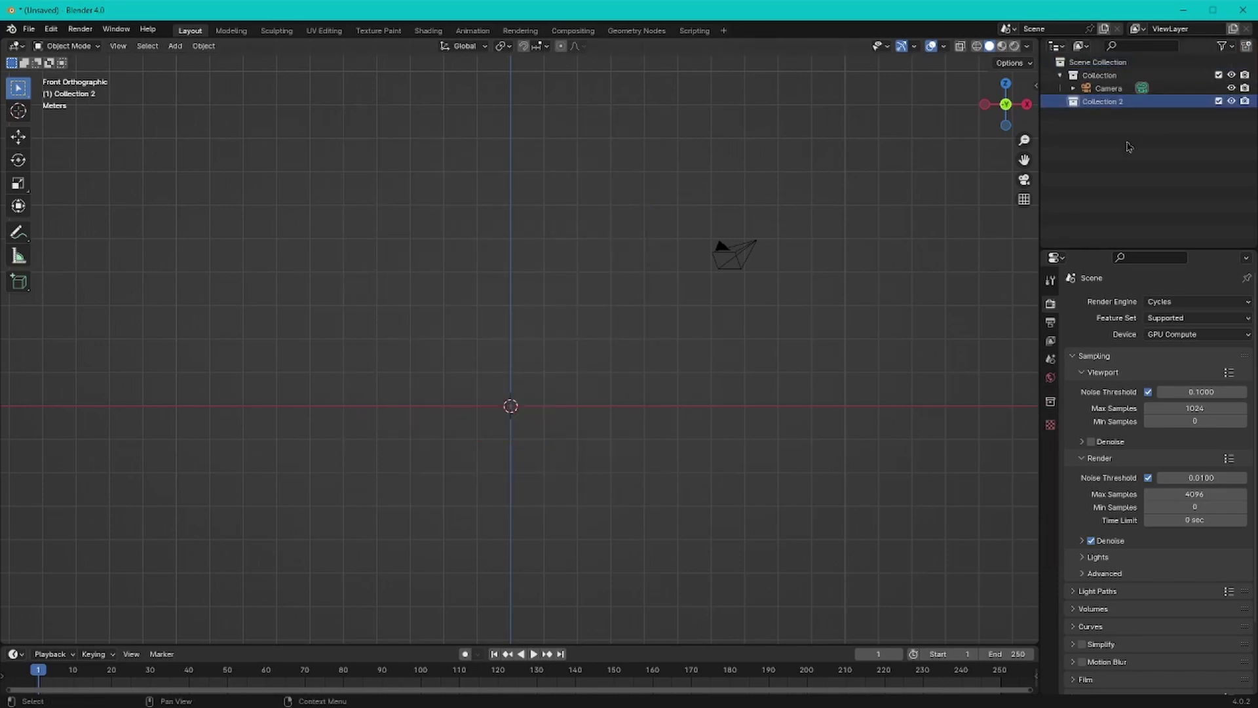
{"action": "type", "text": "Brazo"}
{"action": "key", "text": "shift+a"}
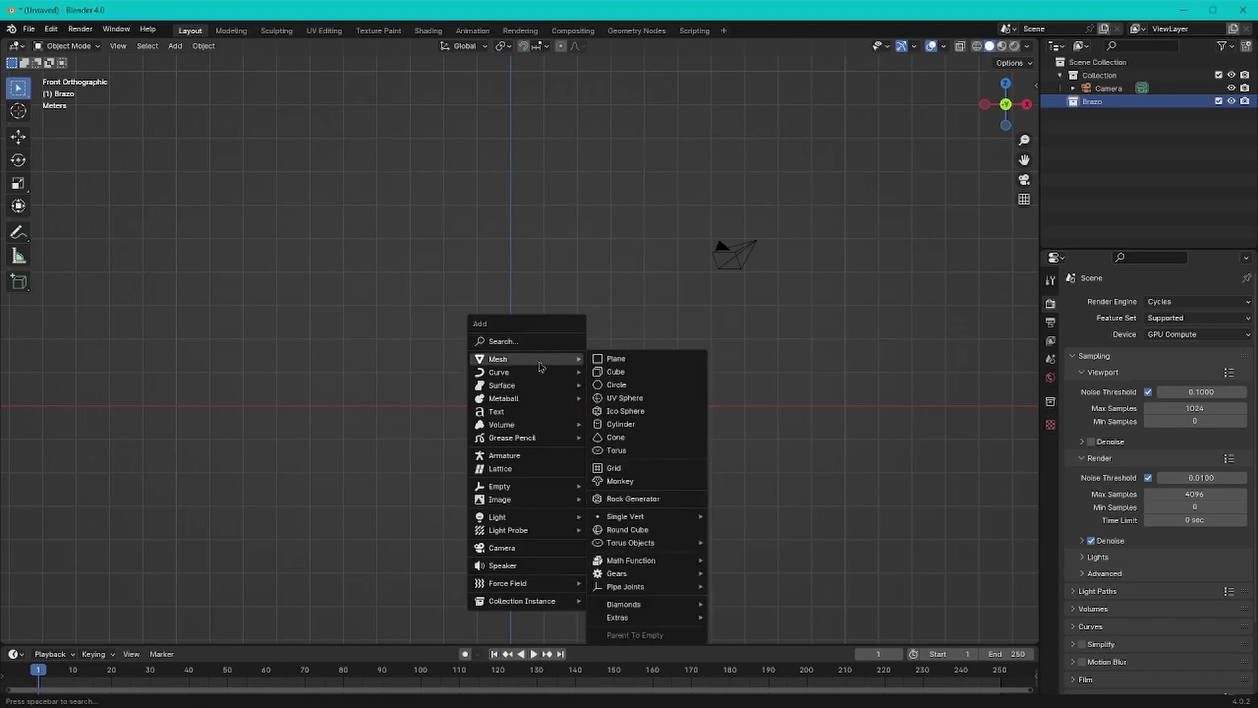
Step: Add a circle mesh with a radius of 9
{"action": "left_click", "coordinate": [616, 385]}
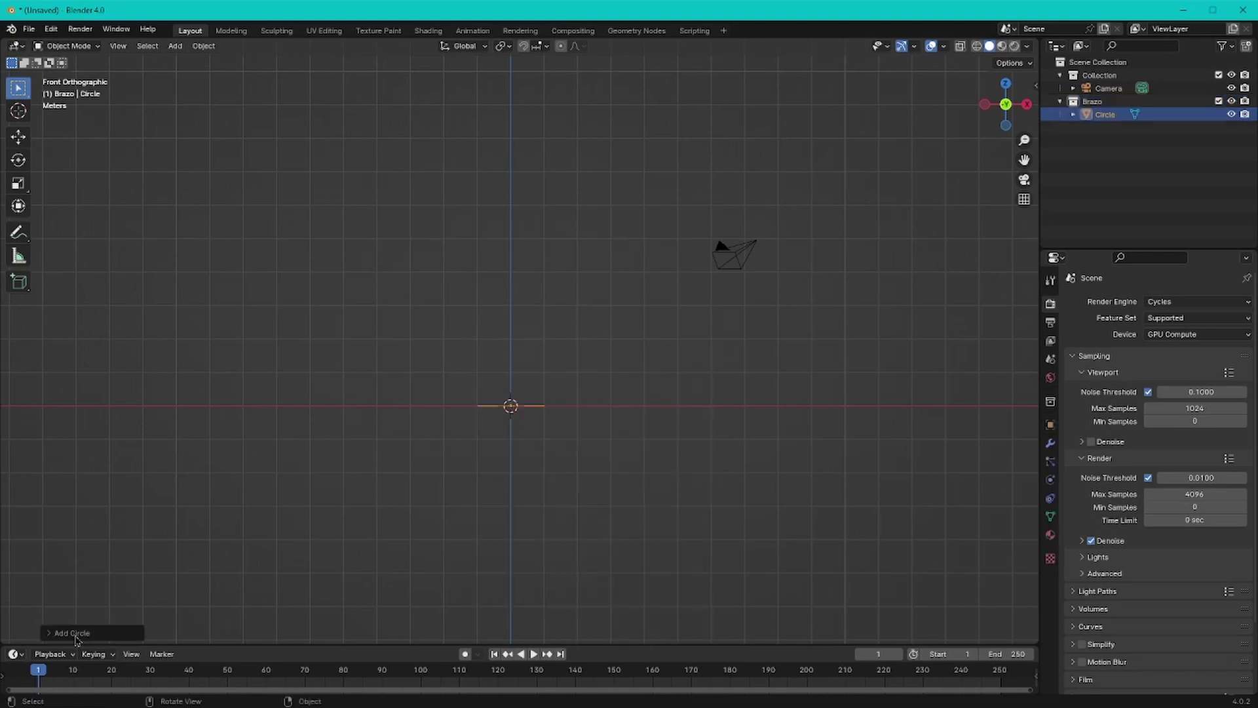
{"action": "left_click", "coordinate": [66, 632]}
{"action": "left_click", "coordinate": [181, 490]}
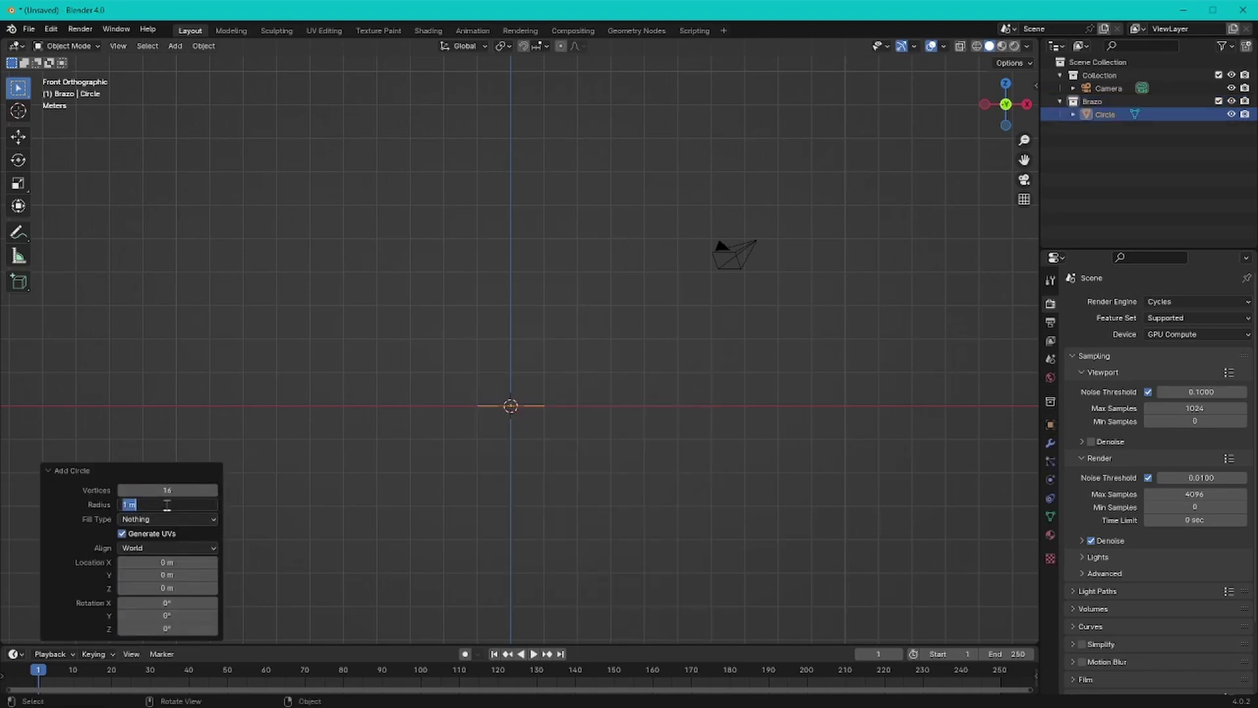
{"action": "left_click", "coordinate": [168, 548]}
{"action": "left_click", "coordinate": [167, 576]}
Step: Duplicate the circle in place as Circle.001
{"action": "left_click", "coordinate": [708, 414]}
{"action": "middle_click_drag", "start_coordinate": [707, 414], "coordinate": [652, 382]}
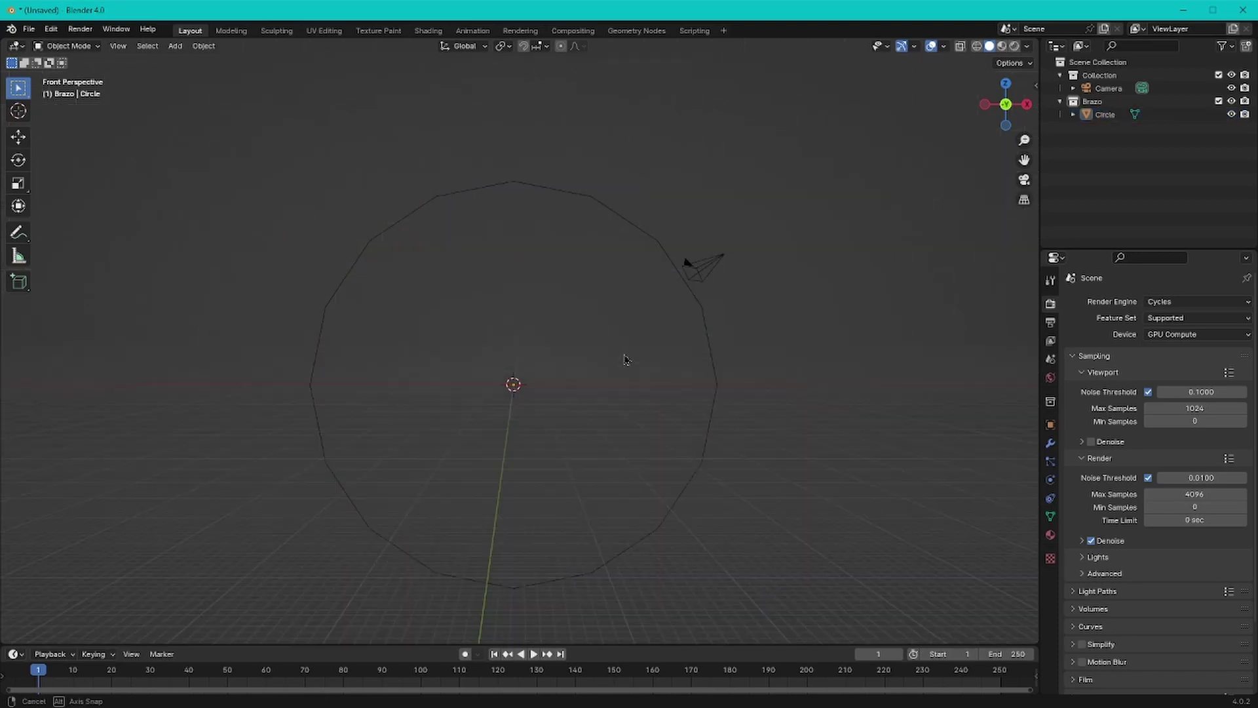
{"action": "key", "text": "KP_1"}
{"action": "middle_click_drag", "start_coordinate": [445, 451], "coordinate": [440, 456]}
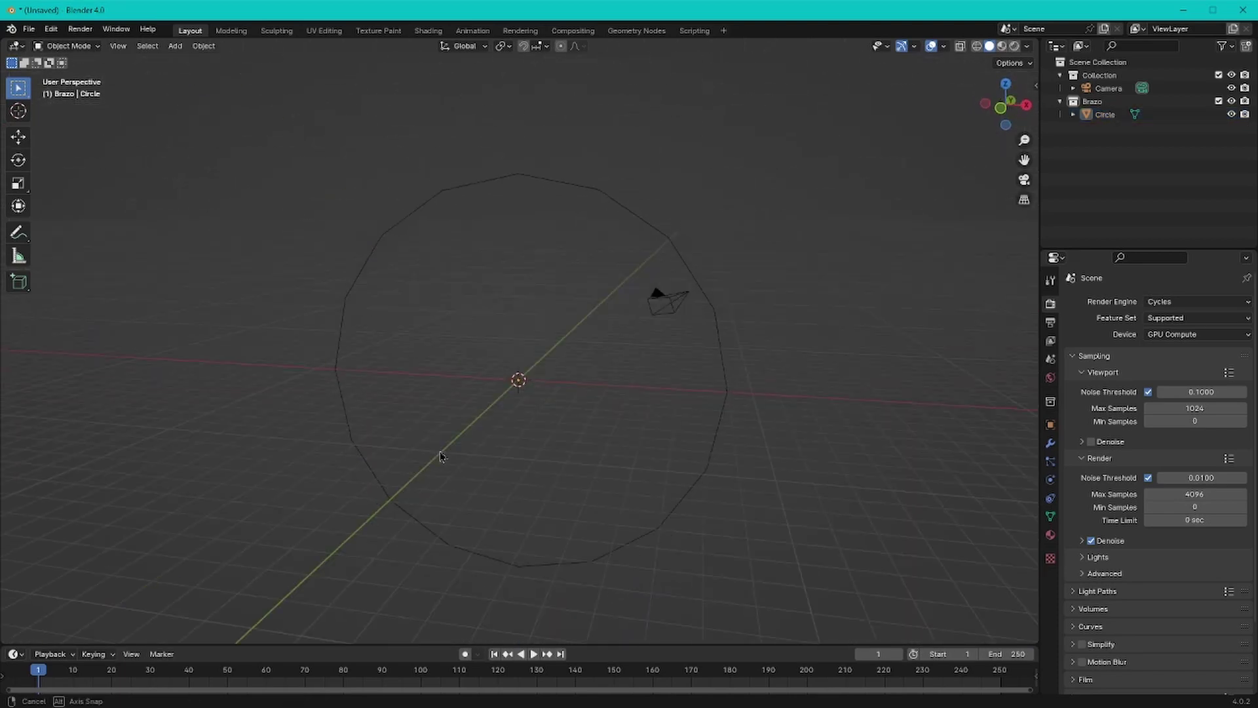
{"action": "key", "text": "KP_1"}
{"action": "middle_click_drag", "start_coordinate": [556, 440], "coordinate": [640, 221]}
{"action": "left_click", "coordinate": [686, 325]}
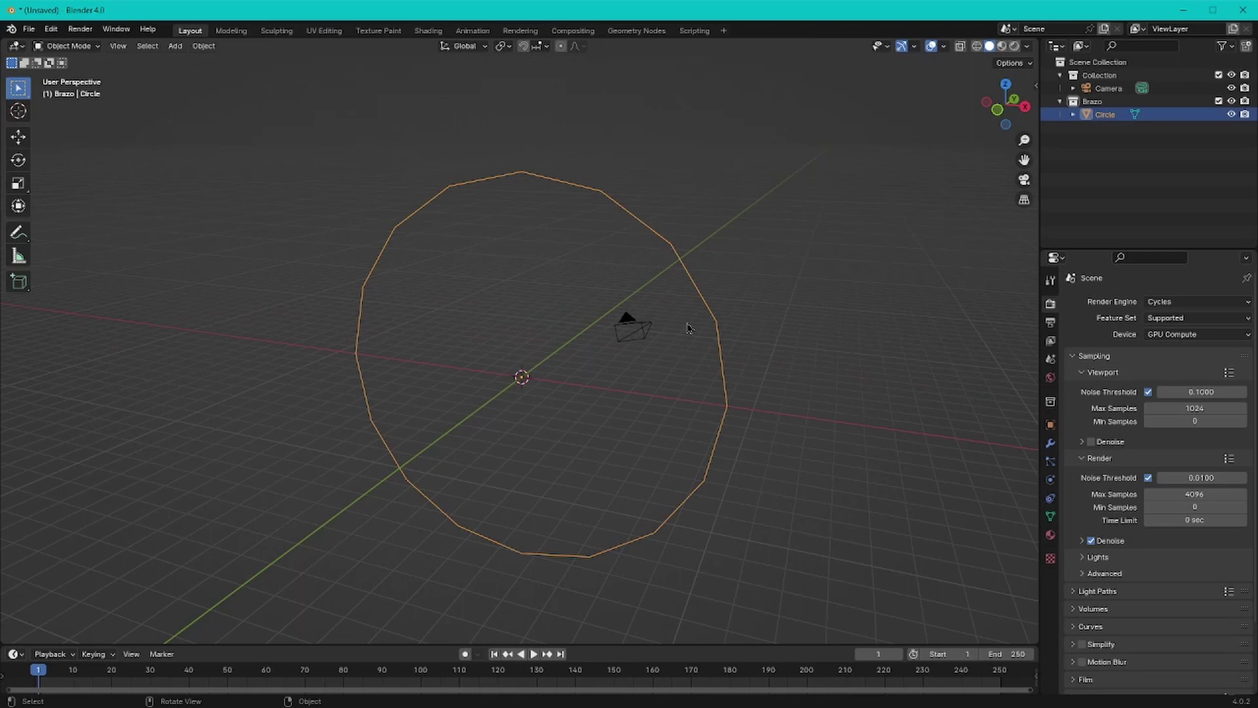
{"action": "key", "text": "shift+d"}
{"action": "right_click", "coordinate": [688, 327]}
Step: Create a primarios collection above Brazo and move Circle.001 into it
{"action": "left_click", "coordinate": [1097, 61]}
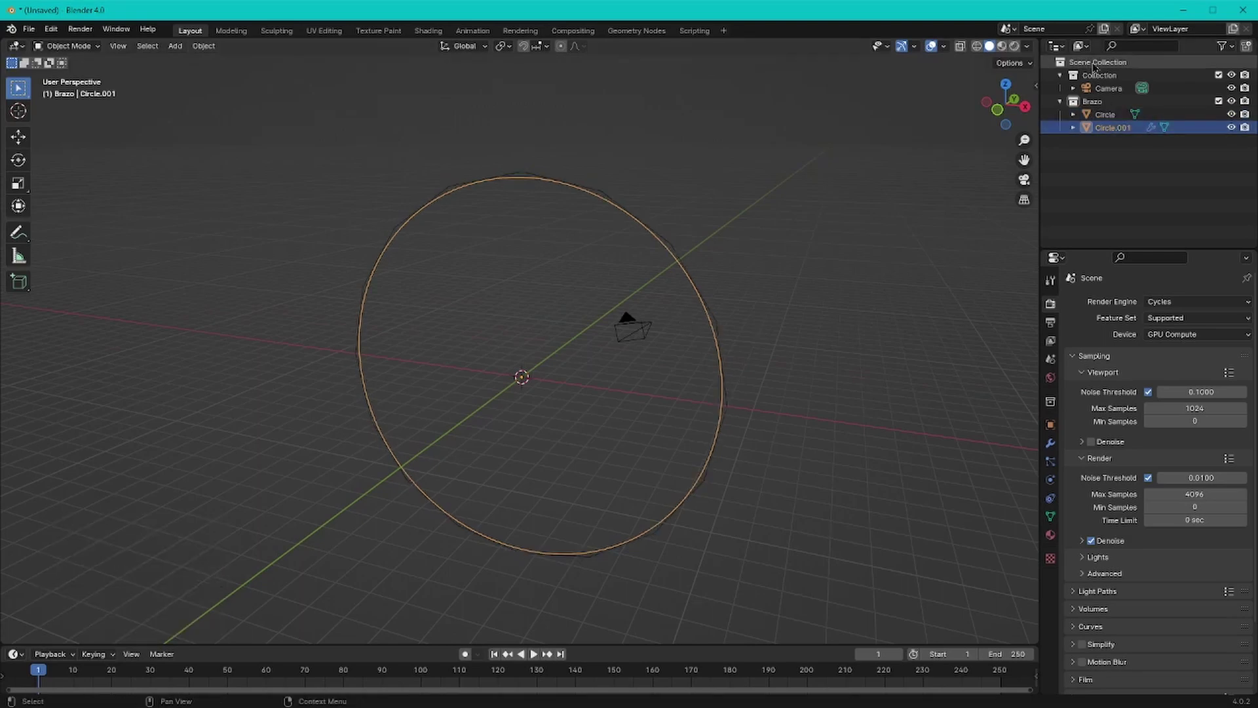
{"action": "left_click", "coordinate": [1246, 45]}
{"action": "left_click_drag", "start_coordinate": [1116, 143], "coordinate": [1114, 103]}
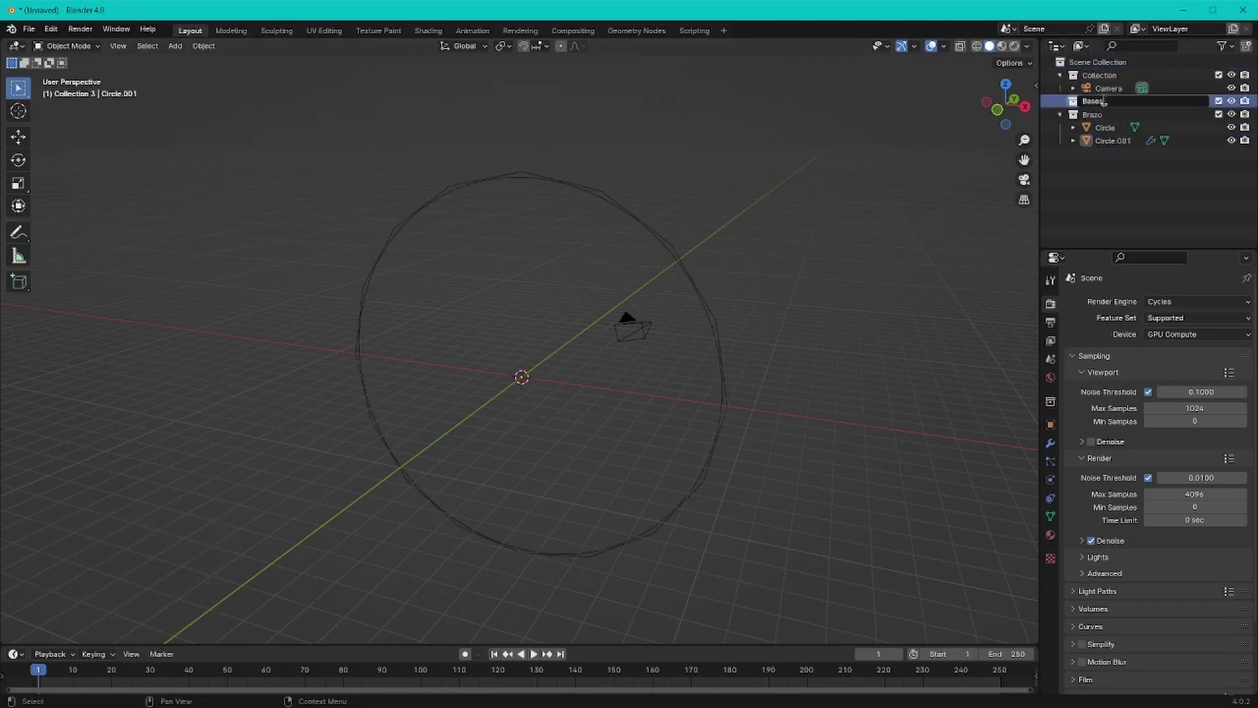
{"action": "left_click", "coordinate": [1112, 140]}
{"action": "left_click_drag", "start_coordinate": [1113, 140], "coordinate": [1098, 101]}
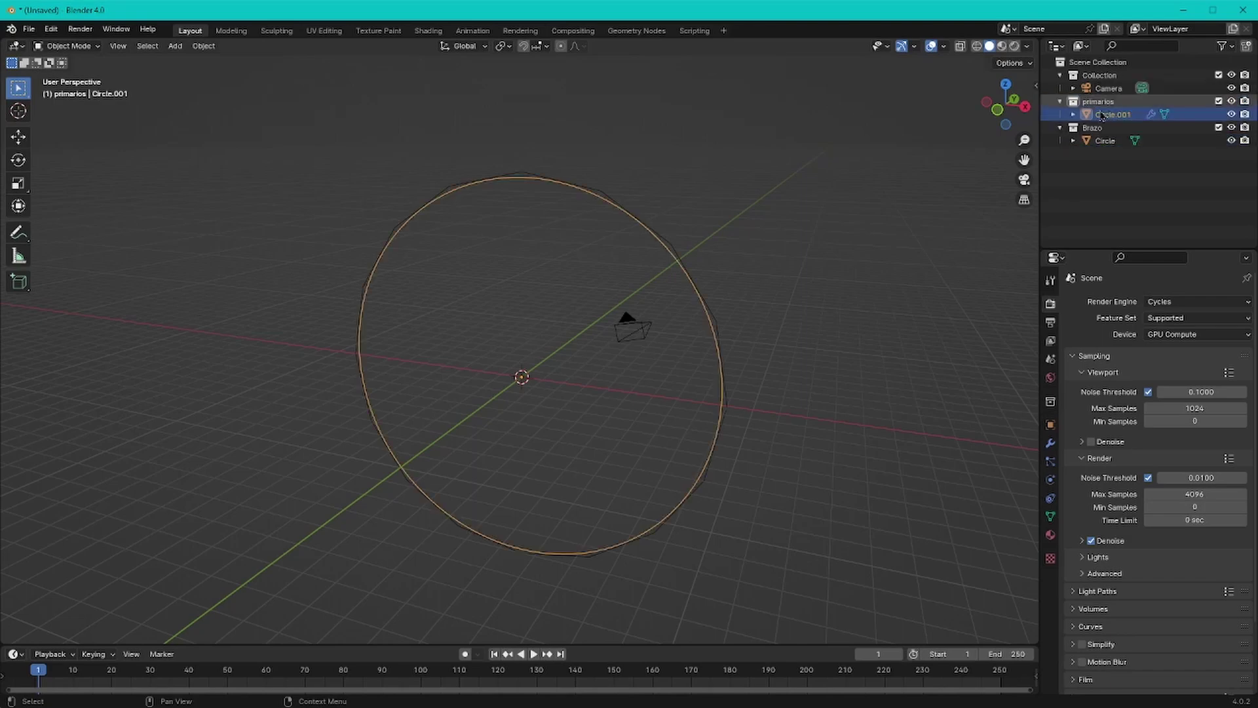
{"action": "left_click", "coordinate": [1104, 141]}
Step: Give the circle one subdivision level and shift it -2 m along Y
{"action": "key", "text": "ctrl+1"}
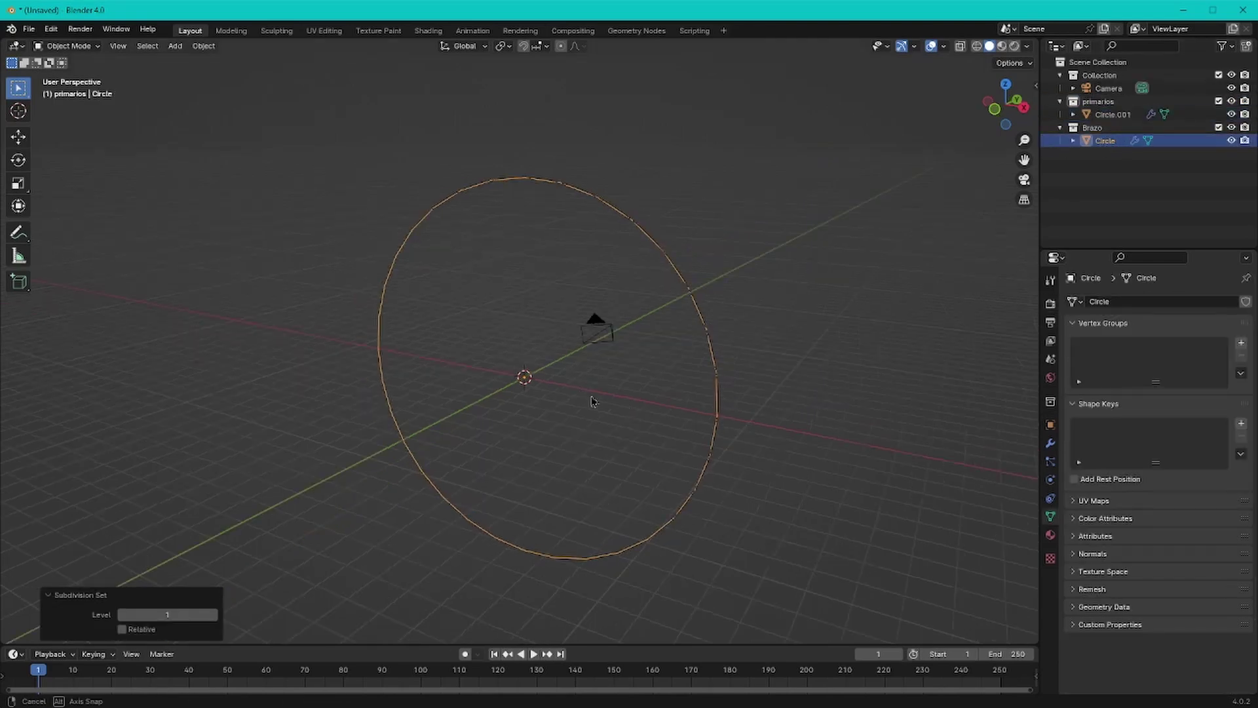
{"action": "key", "text": "KP_1"}
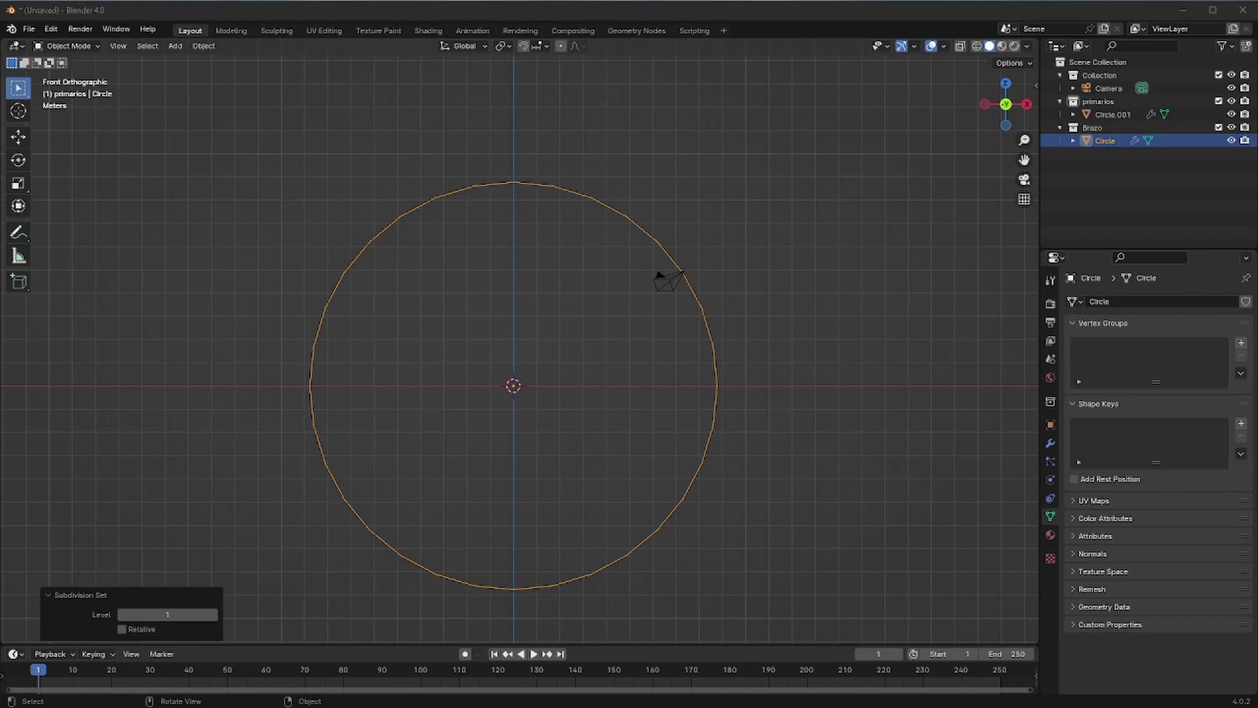
{"action": "key", "text": "KP_3"}
{"action": "middle_click_drag", "start_coordinate": [535, 367], "coordinate": [550, 364]}
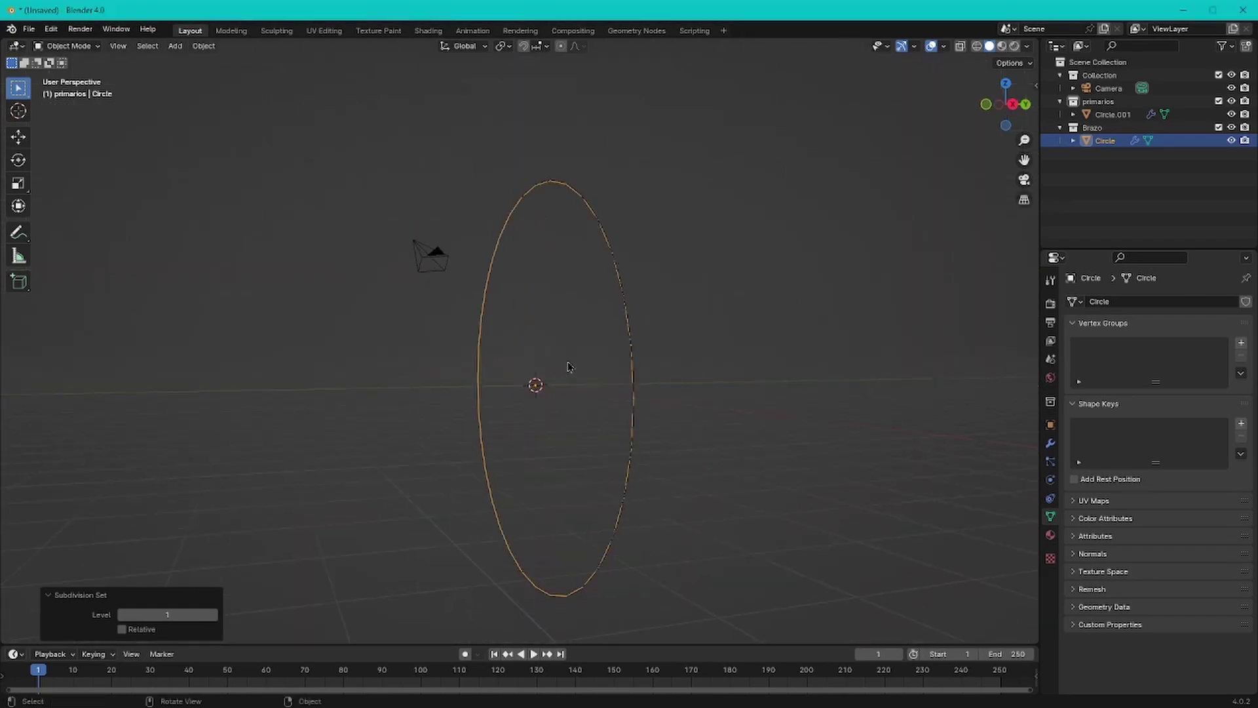
{"action": "key", "text": "KP_3"}
{"action": "key", "text": "g"}
{"action": "key", "text": "y"}
{"action": "left_click", "coordinate": [509, 391]}
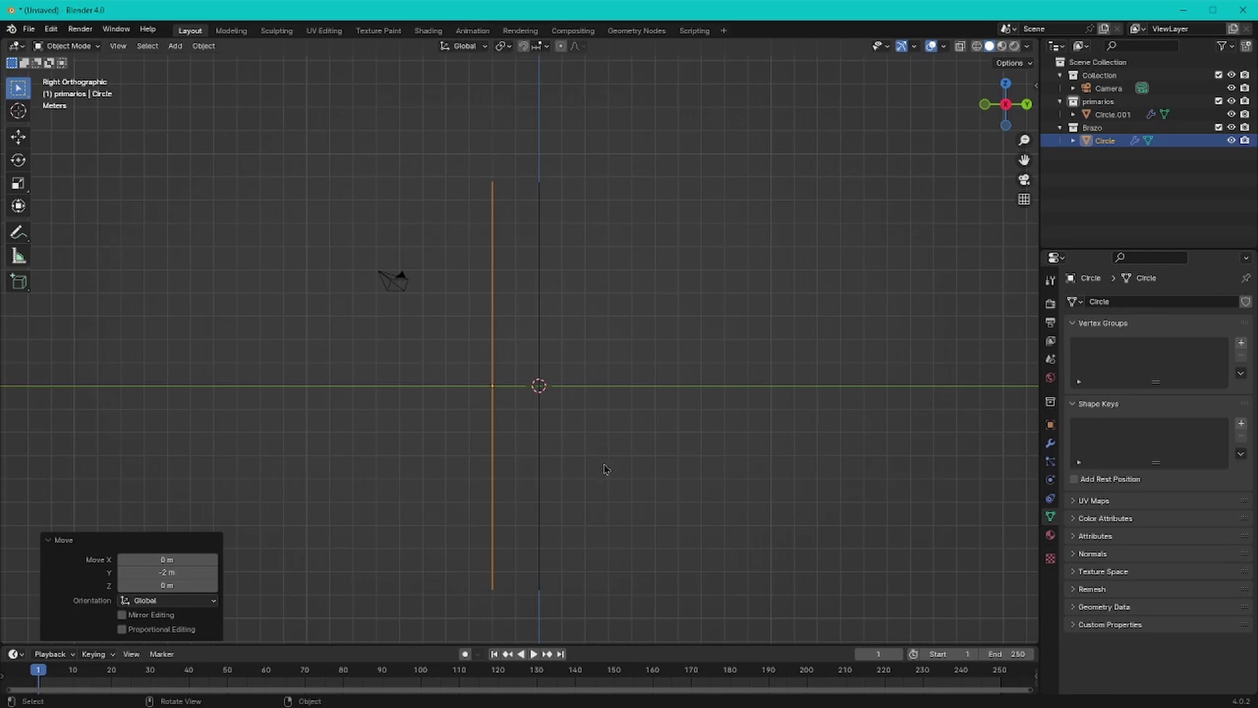
Step: Duplicate the offset circle in place as another guide
{"action": "key", "text": "shift+d"}
{"action": "key", "text": "Escape"}
{"action": "key", "text": "s"}
{"action": "left_click", "coordinate": [580, 477]}
Step: Rename the guides 'guia diametro' and 'guia lateral', placing guia lateral in primarios
{"action": "left_click", "coordinate": [1118, 157]}
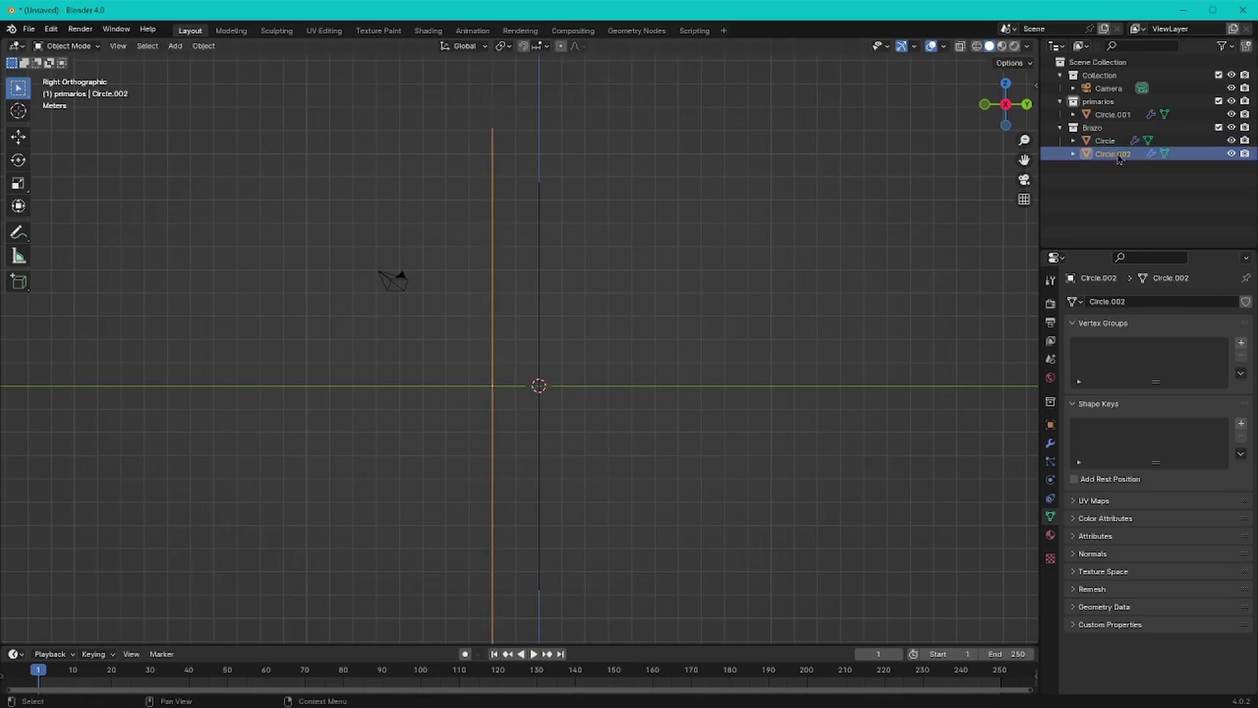
{"action": "type", "text": "latera"}
{"action": "double_click", "coordinate": [1128, 115]}
{"action": "type", "text": "guia diametro"}
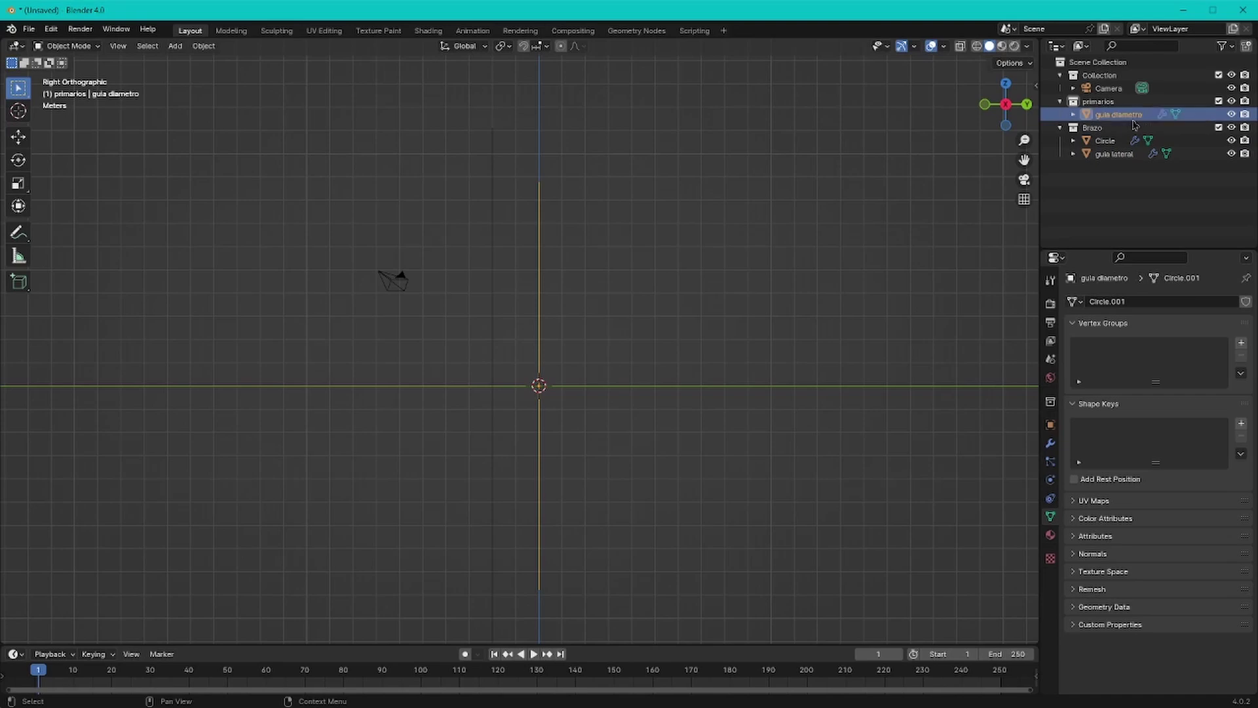
{"action": "left_click_drag", "start_coordinate": [1114, 153], "coordinate": [1098, 101]}
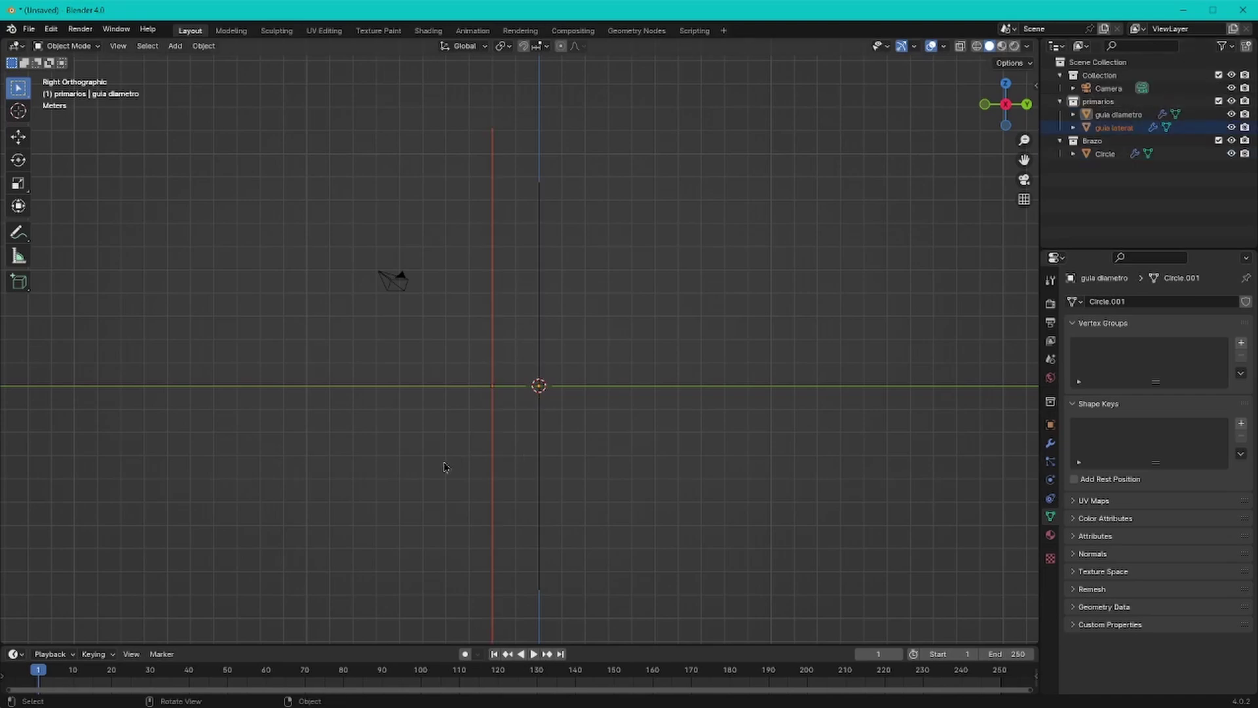
{"action": "left_click", "coordinate": [538, 426]}
{"action": "middle_click_drag", "start_coordinate": [539, 425], "coordinate": [528, 241]}
{"action": "key", "text": "KP_1"}
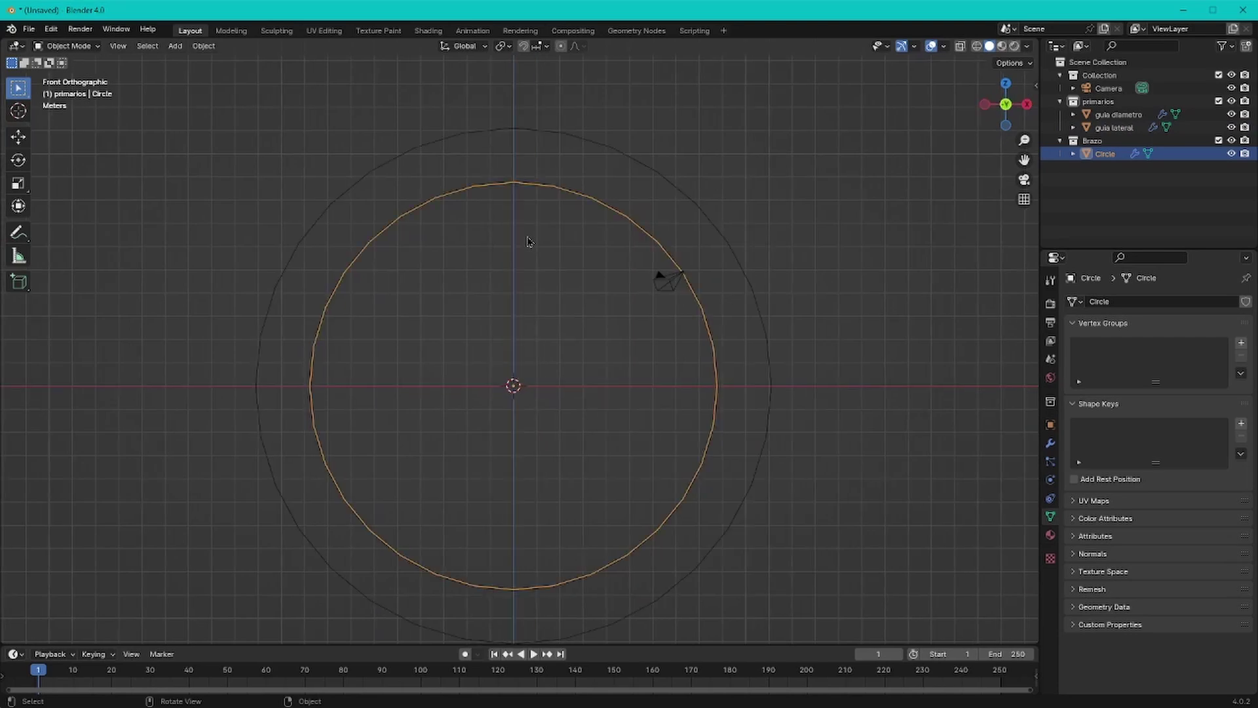
Step: Set the circle's X rotation to 91° in the sidebar
{"action": "key", "text": "Tab"}
{"action": "key", "text": "Tab"}
{"action": "key", "text": "KP_3"}
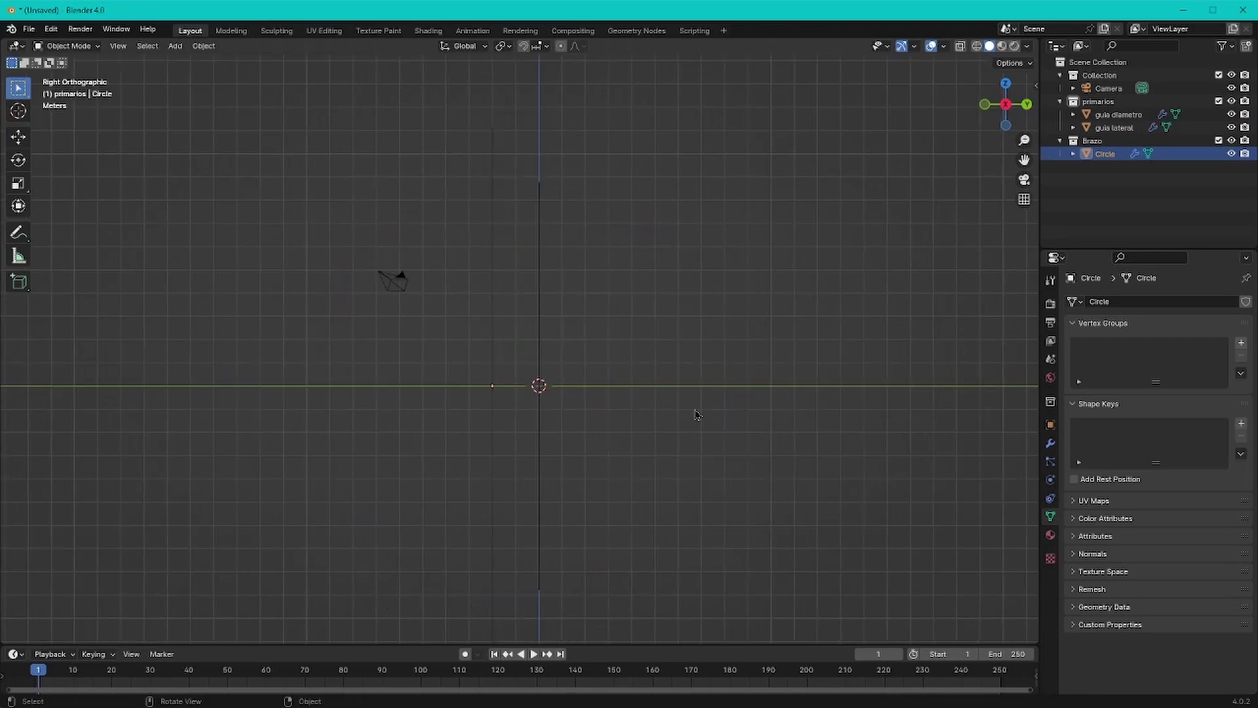
{"action": "middle_click_drag", "start_coordinate": [694, 413], "coordinate": [494, 189]}
{"action": "key", "text": "KP_3"}
{"action": "key", "text": "r"}
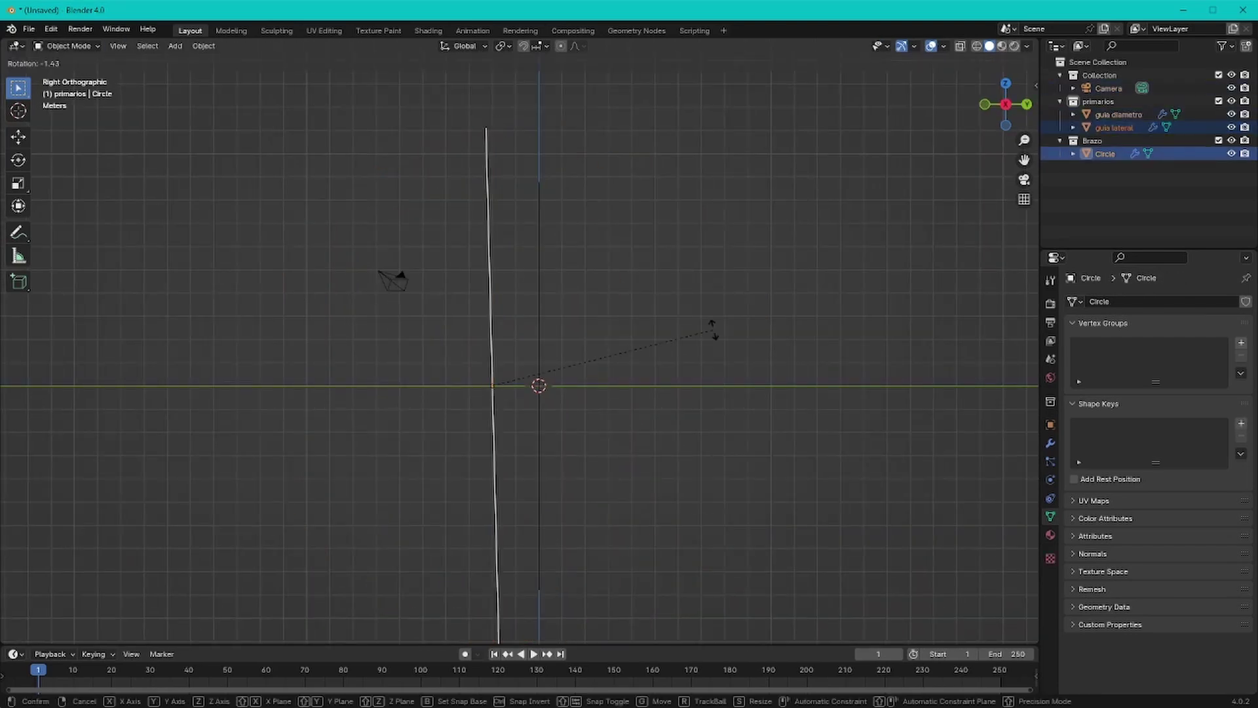
{"action": "left_click", "coordinate": [710, 328]}
{"action": "key", "text": "n"}
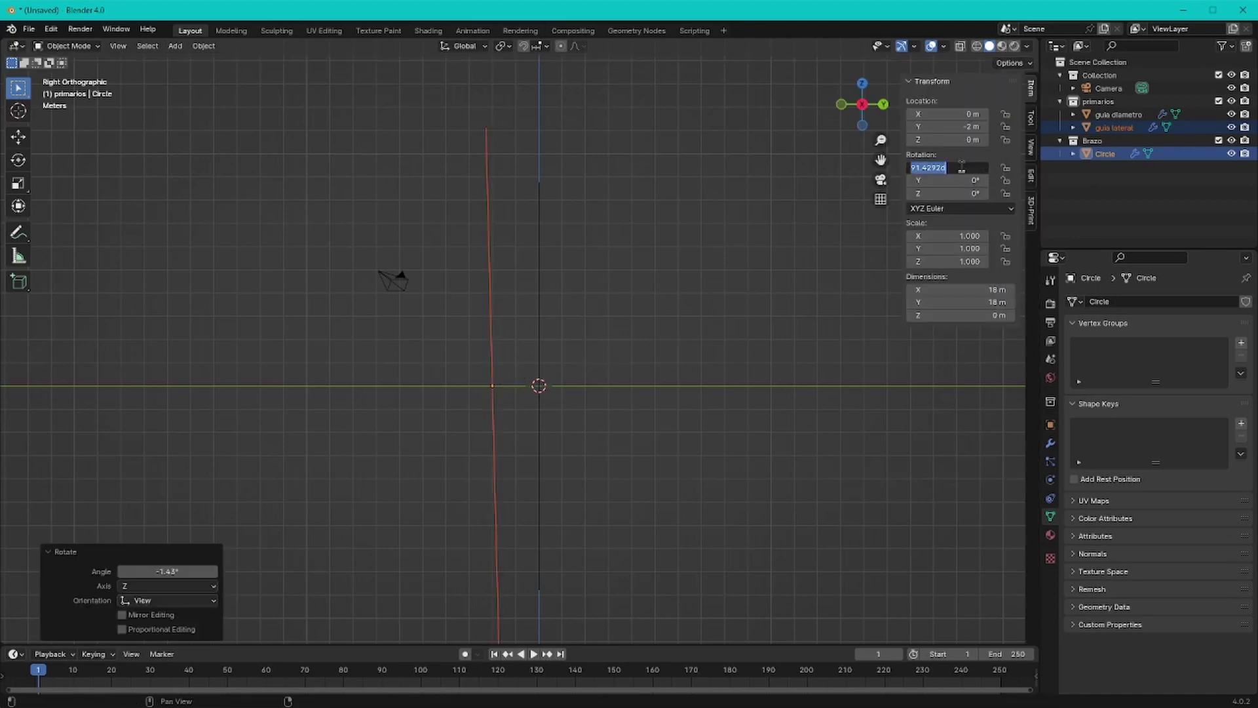
{"action": "type", "text": "9"}
{"action": "key", "text": "Escape"}
{"action": "left_click", "coordinate": [1114, 127]}
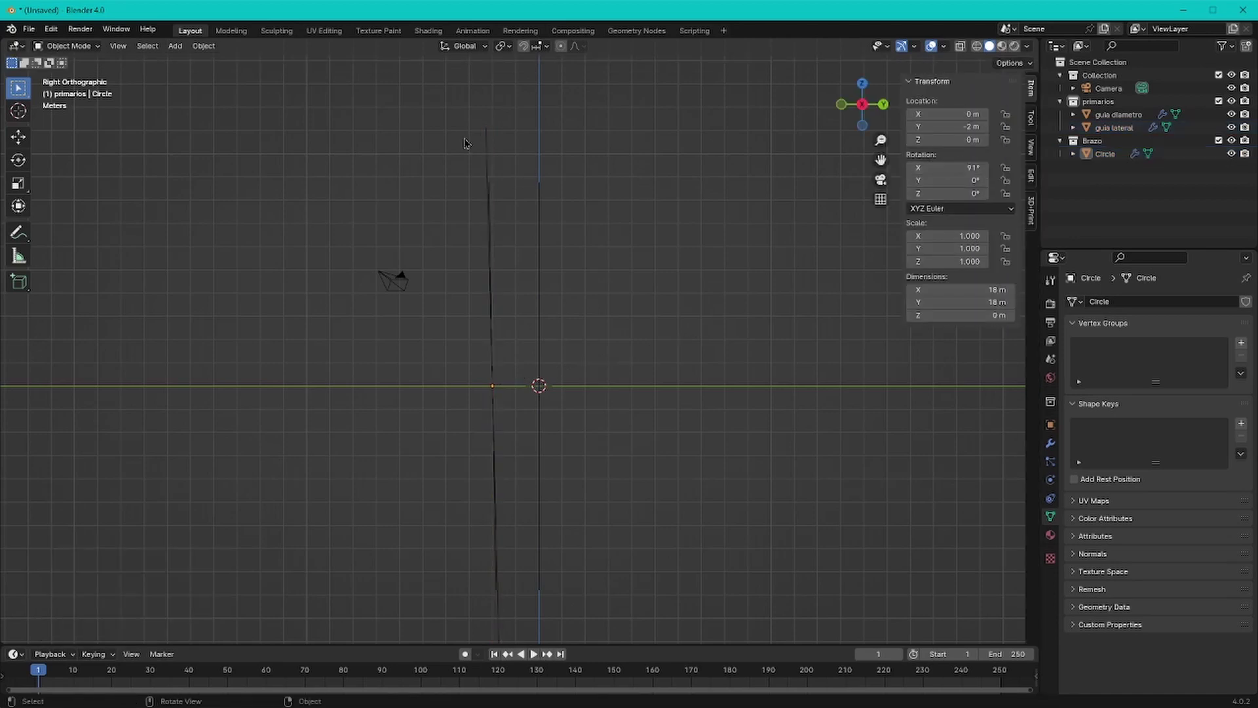
{"action": "left_click", "coordinate": [943, 167]}
{"action": "left_click", "coordinate": [538, 295]}
{"action": "key", "text": "KP_1"}
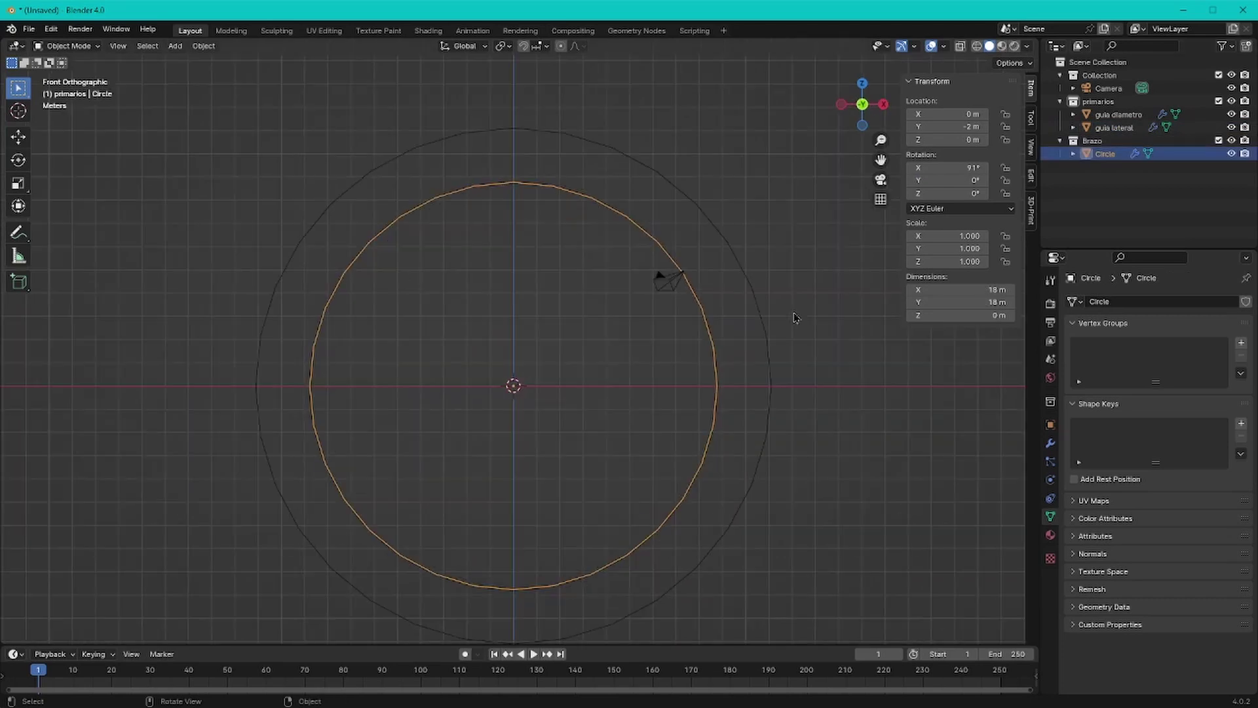
Step: Scale all the circle's vertices up so the ring measures 22.5 m across
{"action": "key", "text": "Tab"}
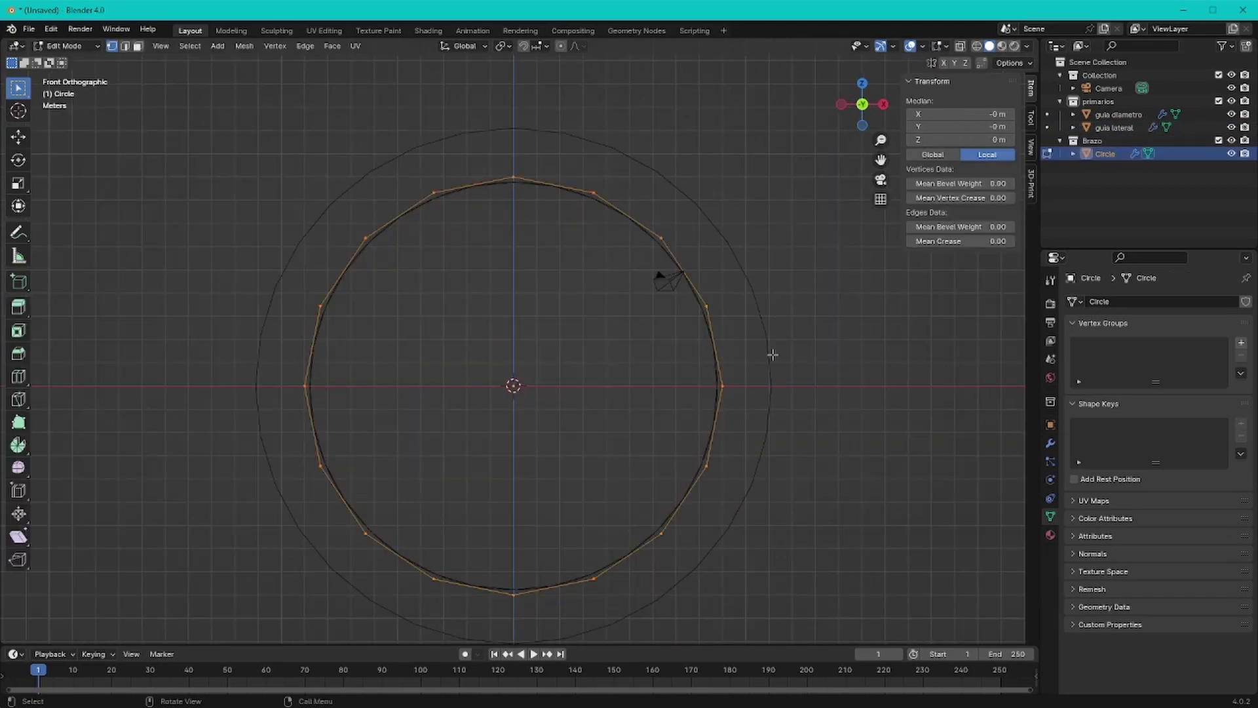
{"action": "key", "text": "g"}
{"action": "key", "text": "Escape"}
{"action": "key", "text": "alt+a"}
{"action": "key", "text": "a"}
{"action": "key", "text": "g"}
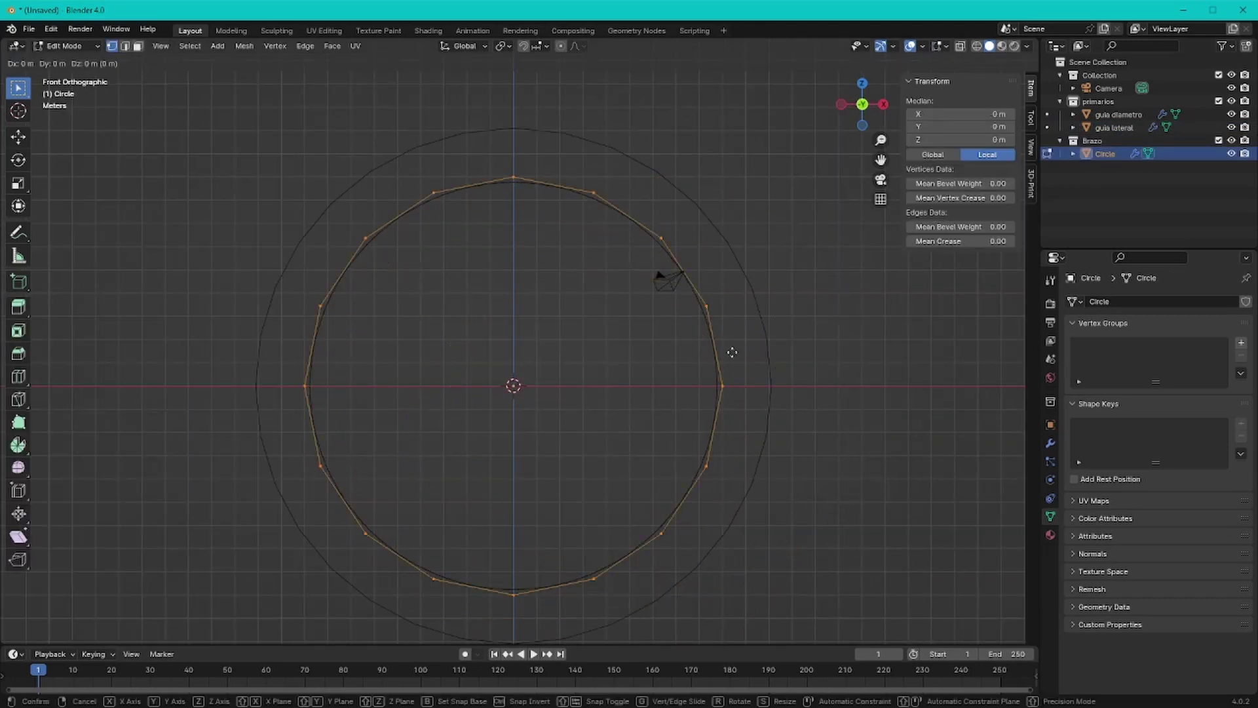
{"action": "key", "text": "s"}
{"action": "left_click", "coordinate": [788, 360]}
{"action": "key", "text": "Tab"}
{"action": "middle_click_drag", "start_coordinate": [789, 360], "coordinate": [655, 386]}
{"action": "key", "text": "KP_3"}
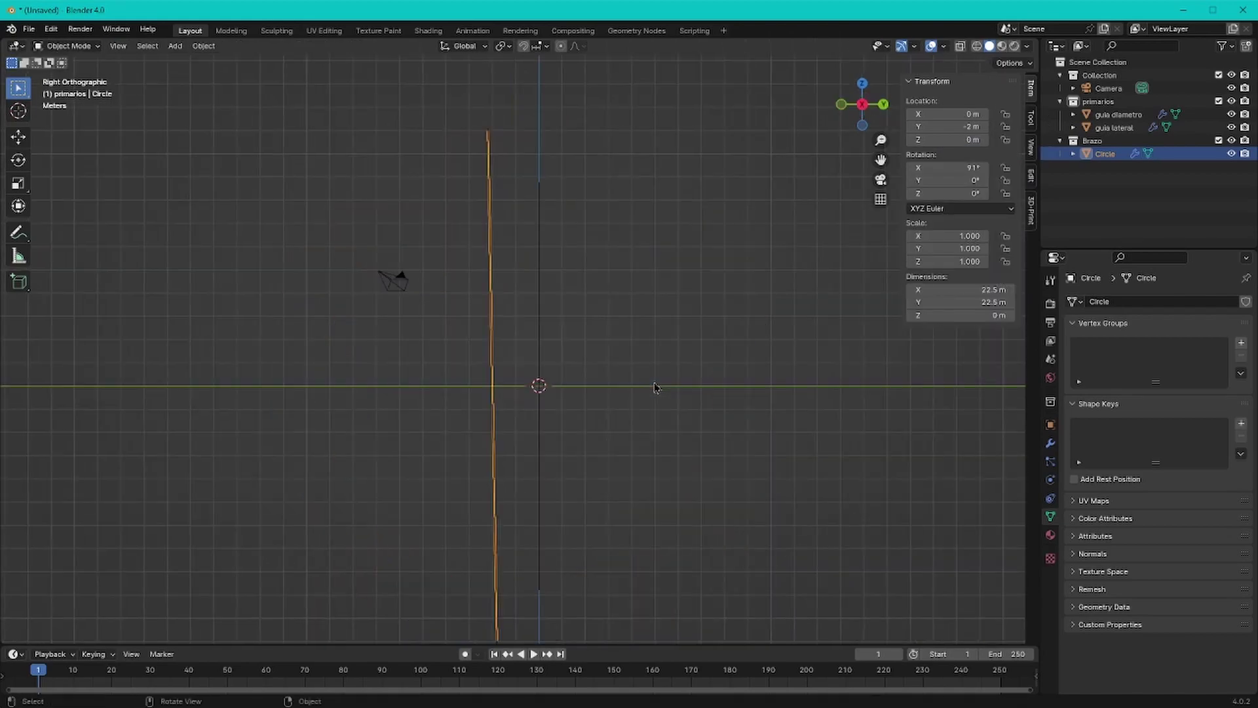
{"action": "scroll", "coordinate": [419, 334], "scroll_direction": "up", "scroll_amount": 5}
{"action": "middle_click_drag", "start_coordinate": [419, 334], "coordinate": [435, 348], "text": "shift"}
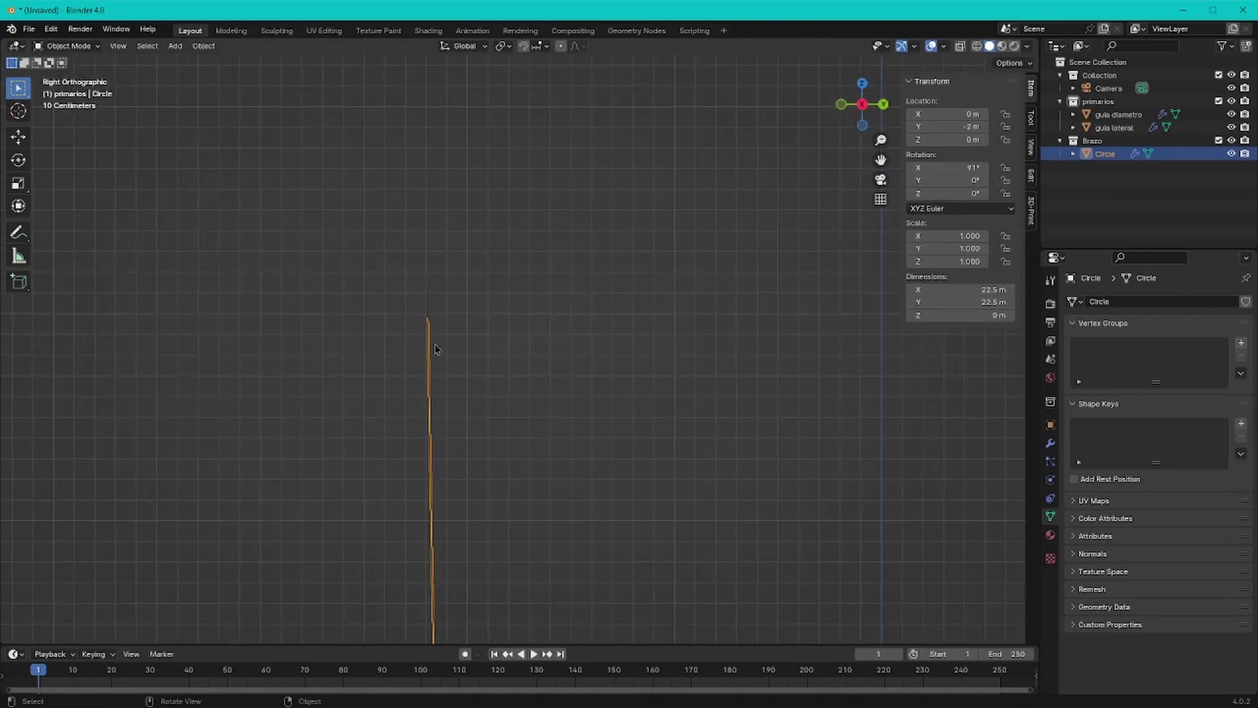
{"action": "scroll", "coordinate": [435, 348], "scroll_direction": "down", "scroll_amount": 8}
Step: Add a Mirror modifier to the ring, placed above the Subdivision modifier
{"action": "middle_click_drag", "start_coordinate": [422, 272], "coordinate": [464, 281]}
{"action": "left_click", "coordinate": [1050, 443]}
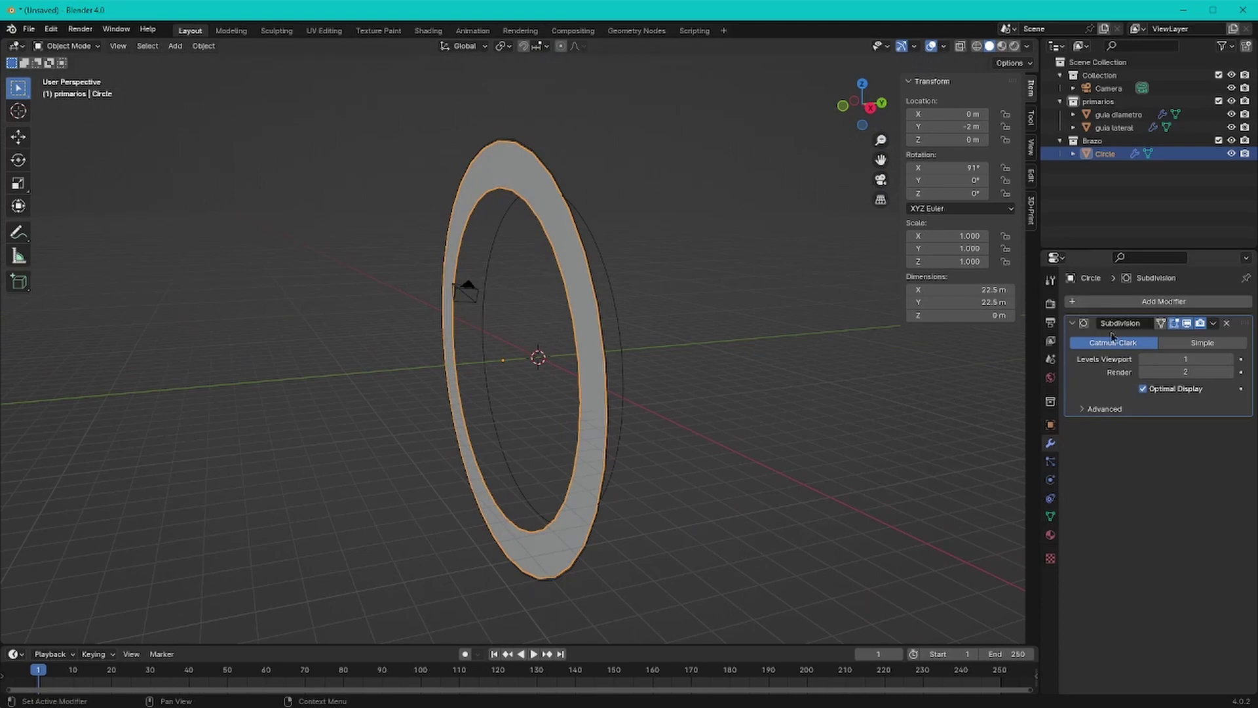
{"action": "left_click", "coordinate": [1113, 301]}
{"action": "left_click", "coordinate": [1062, 323]}
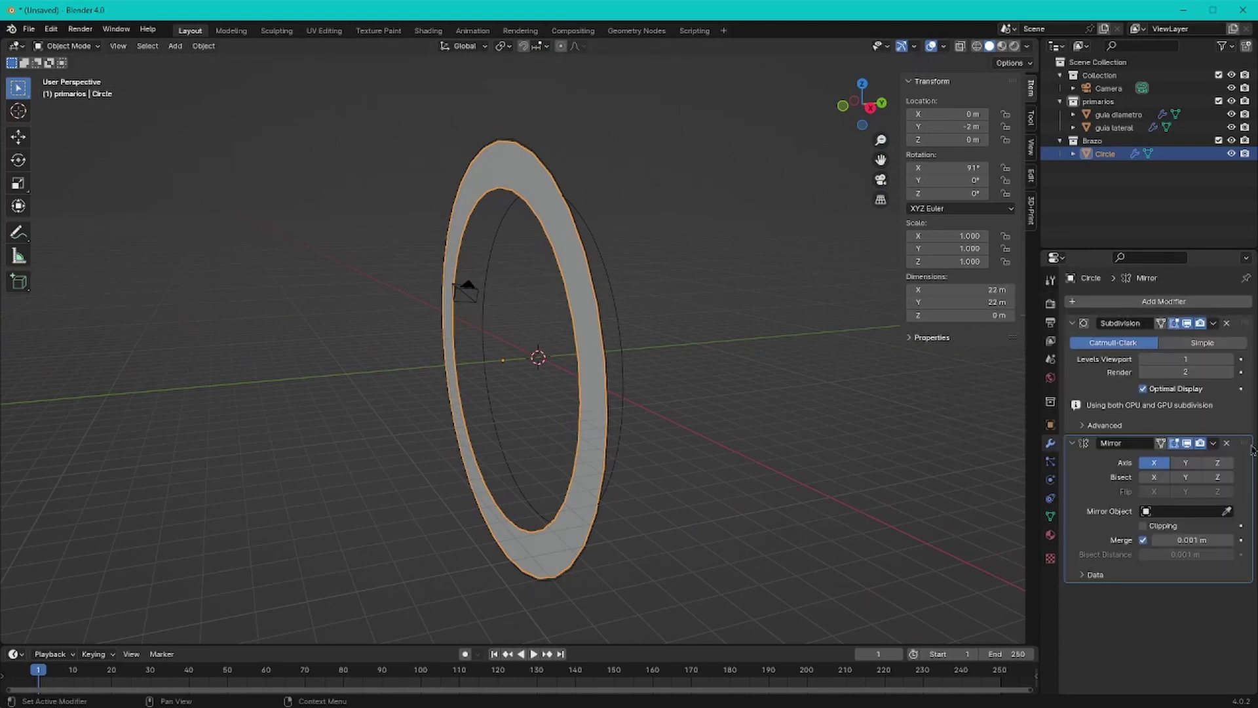
{"action": "left_click_drag", "start_coordinate": [1248, 444], "coordinate": [1244, 324]}
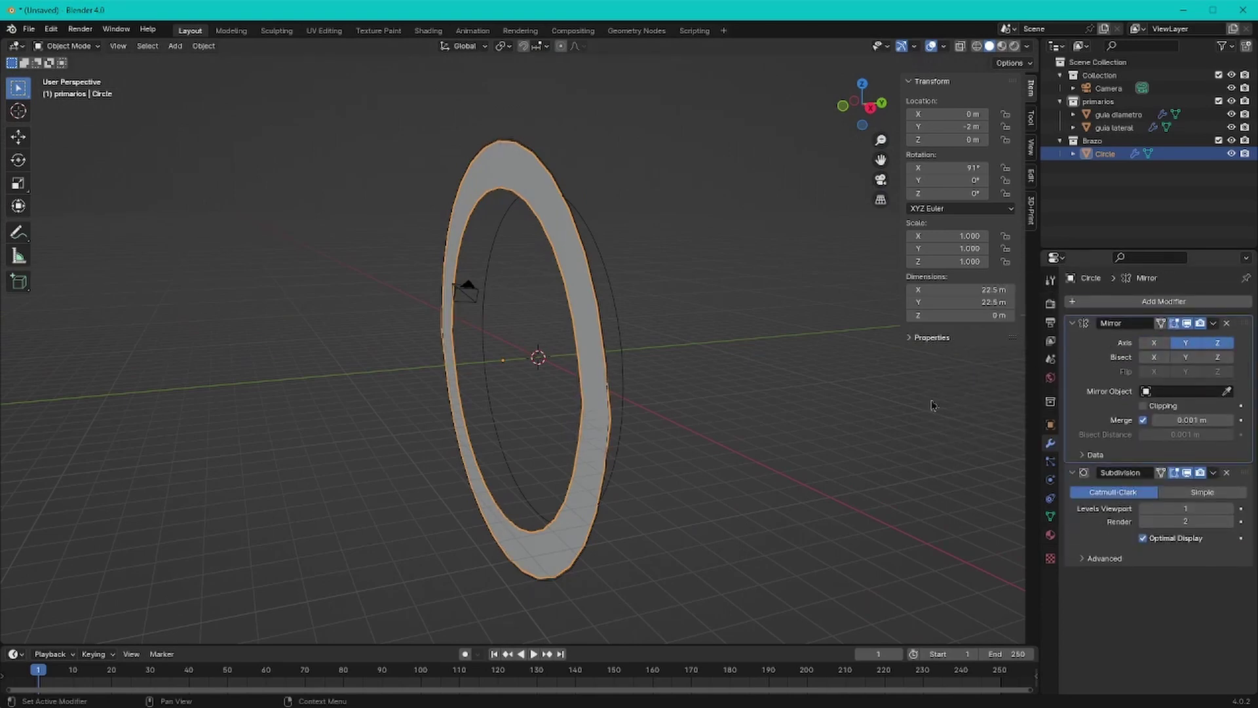
{"action": "middle_click_drag", "start_coordinate": [933, 405], "coordinate": [956, 401]}
{"action": "left_click_drag", "start_coordinate": [1185, 342], "coordinate": [1235, 346]}
Step: Add a plain-axes Empty and use it as the Mirror object on Y
{"action": "middle_click_drag", "start_coordinate": [720, 393], "coordinate": [760, 393]}
{"action": "key", "text": "shift+a"}
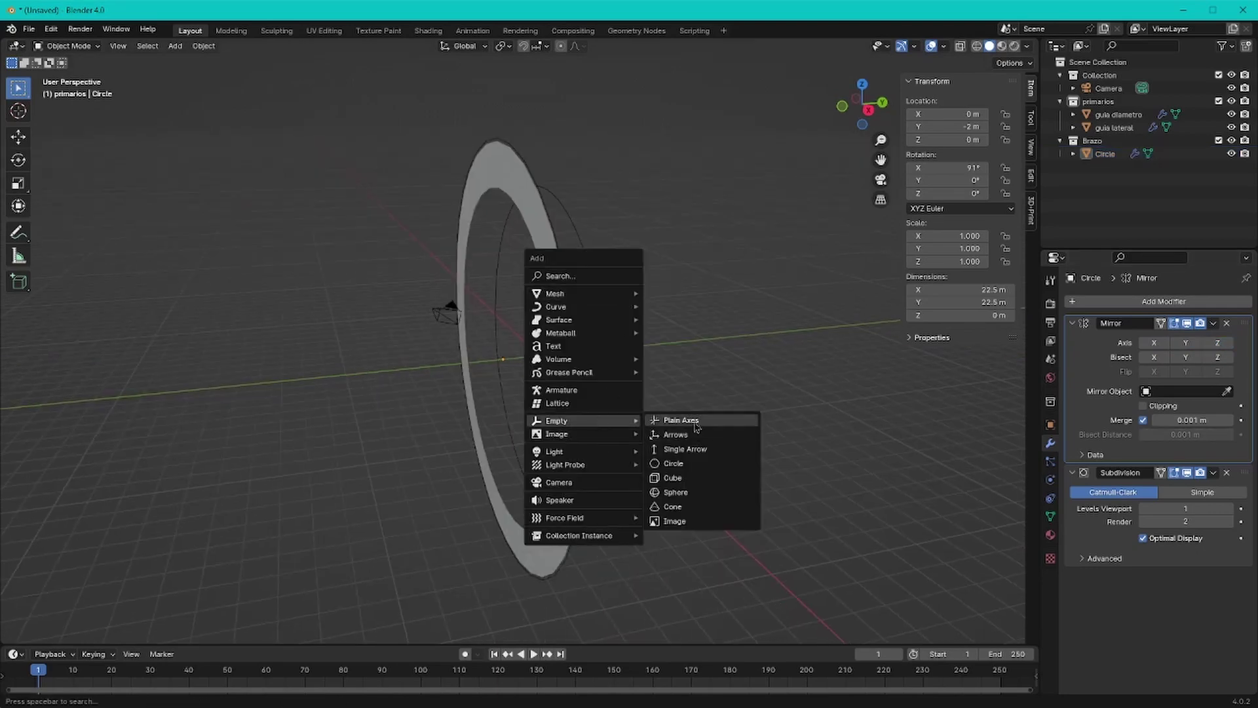
{"action": "left_click", "coordinate": [681, 416]}
{"action": "left_click", "coordinate": [1105, 166]}
{"action": "left_click", "coordinate": [1172, 391]}
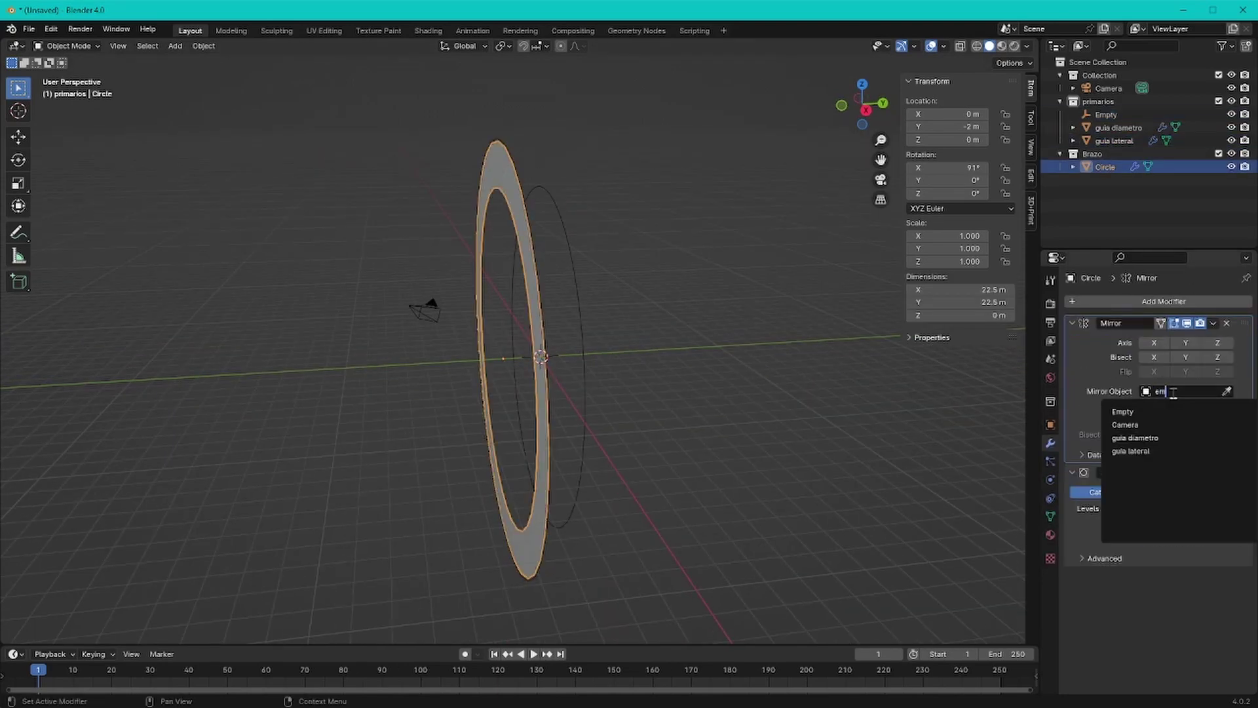
{"action": "left_click", "coordinate": [1117, 410]}
{"action": "left_click", "coordinate": [1185, 342]}
Step: Duplicate the ring band in place and hide the original
{"action": "key", "text": "KP_3"}
{"action": "mouse_move", "coordinate": [561, 355]}
{"action": "middle_mouse_down"}
{"action": "mouse_move", "coordinate": [813, 224]}
{"action": "mouse_move", "coordinate": [655, 249]}
{"action": "middle_mouse_up"}
{"action": "key", "text": "shift+d"}
{"action": "key", "text": "Escape"}
{"action": "key", "text": "Tab"}
{"action": "key", "text": "Tab"}
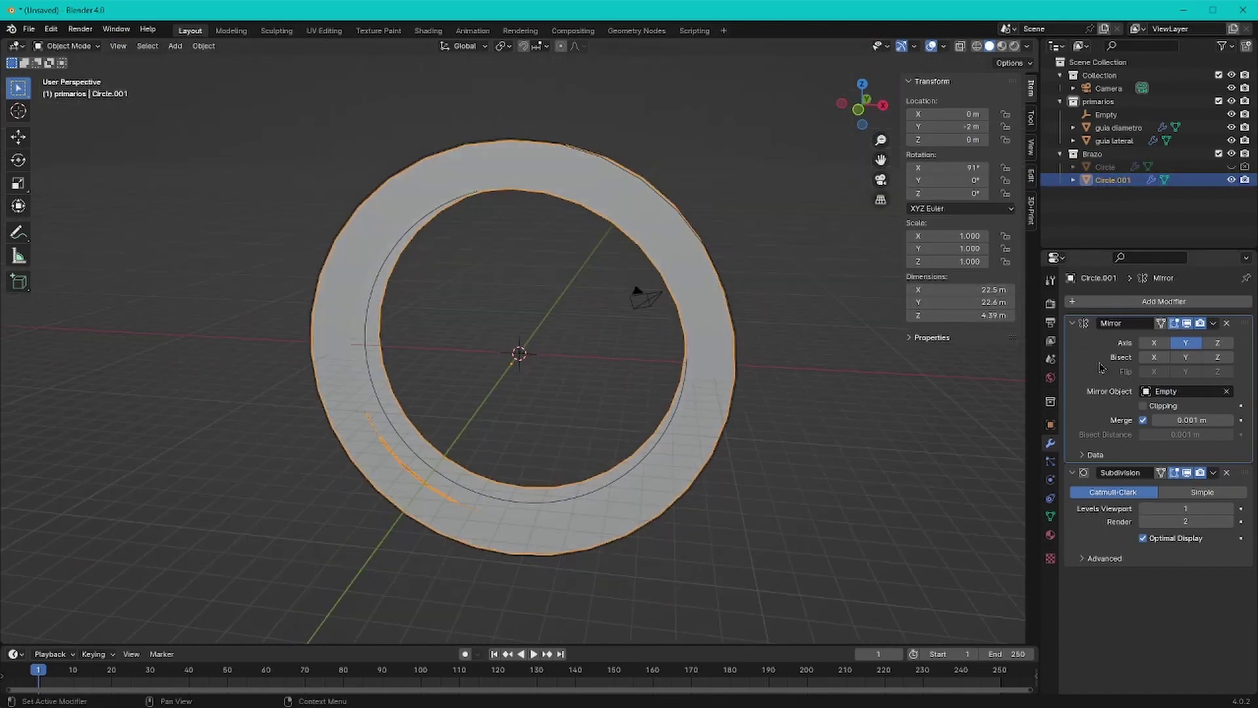
Step: Apply the Mirror modifier and bridge the two bands' outer edge loops
{"action": "key", "text": "ctrl+a"}
{"action": "middle_click_drag", "start_coordinate": [754, 354], "coordinate": [689, 351]}
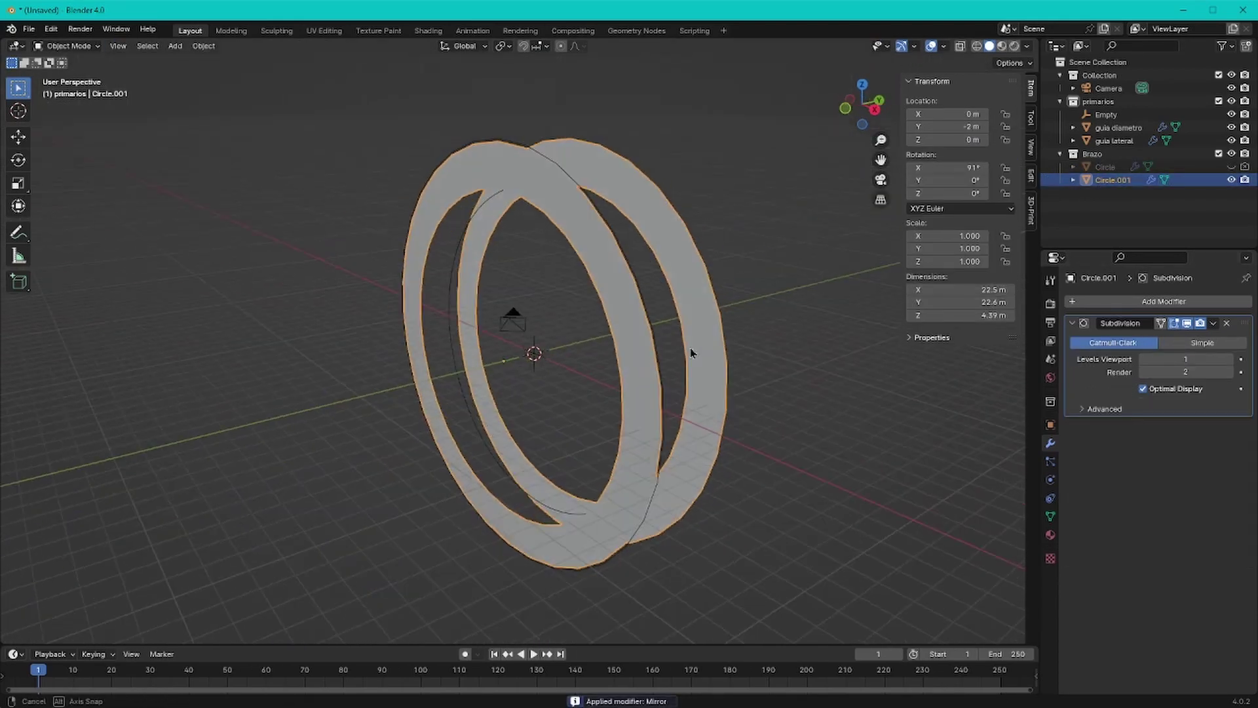
{"action": "key", "text": "Tab"}
{"action": "middle_click_drag", "start_coordinate": [687, 274], "coordinate": [702, 272]}
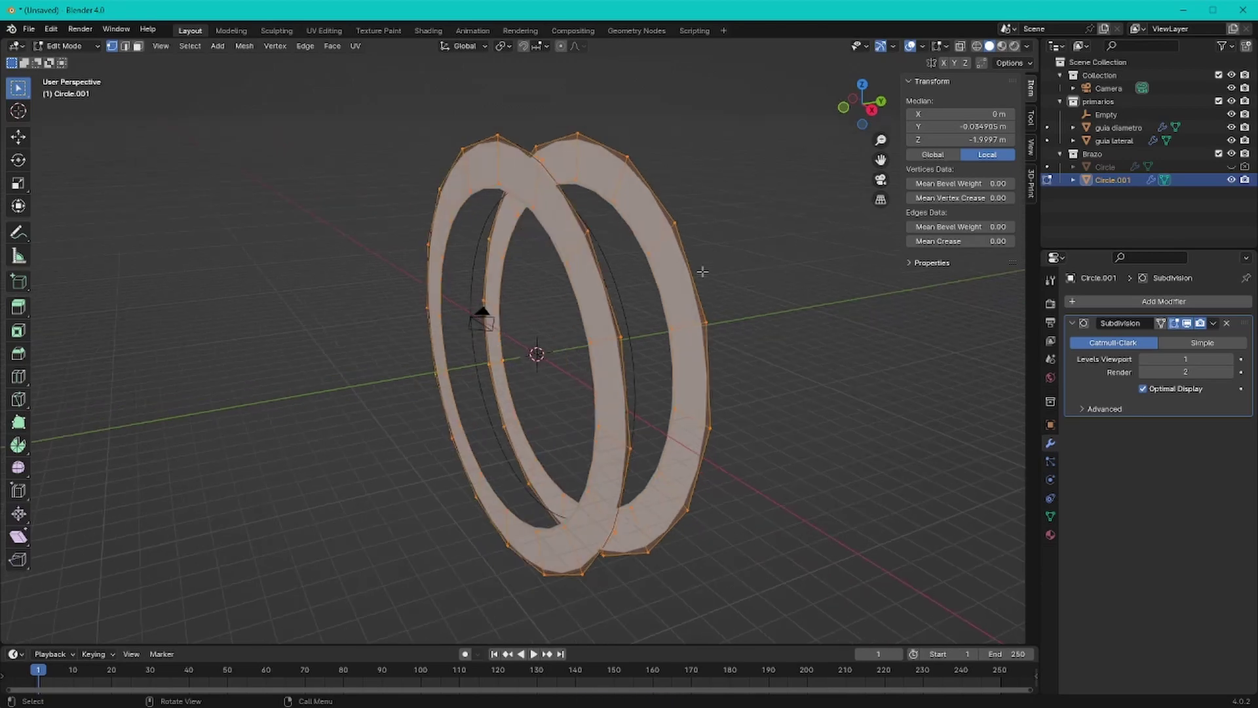
{"action": "left_click", "coordinate": [648, 175], "text": "alt"}
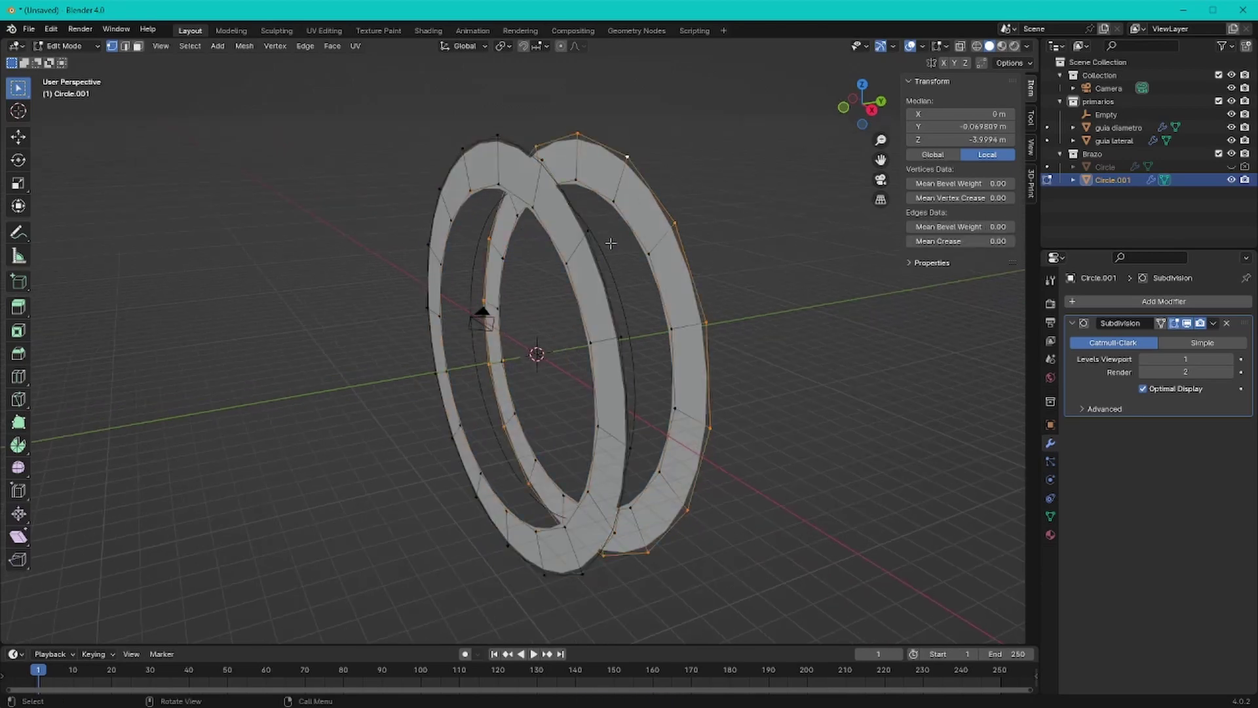
{"action": "middle_click_drag", "start_coordinate": [575, 218], "coordinate": [524, 219]}
{"action": "key", "text": "ctrl+e"}
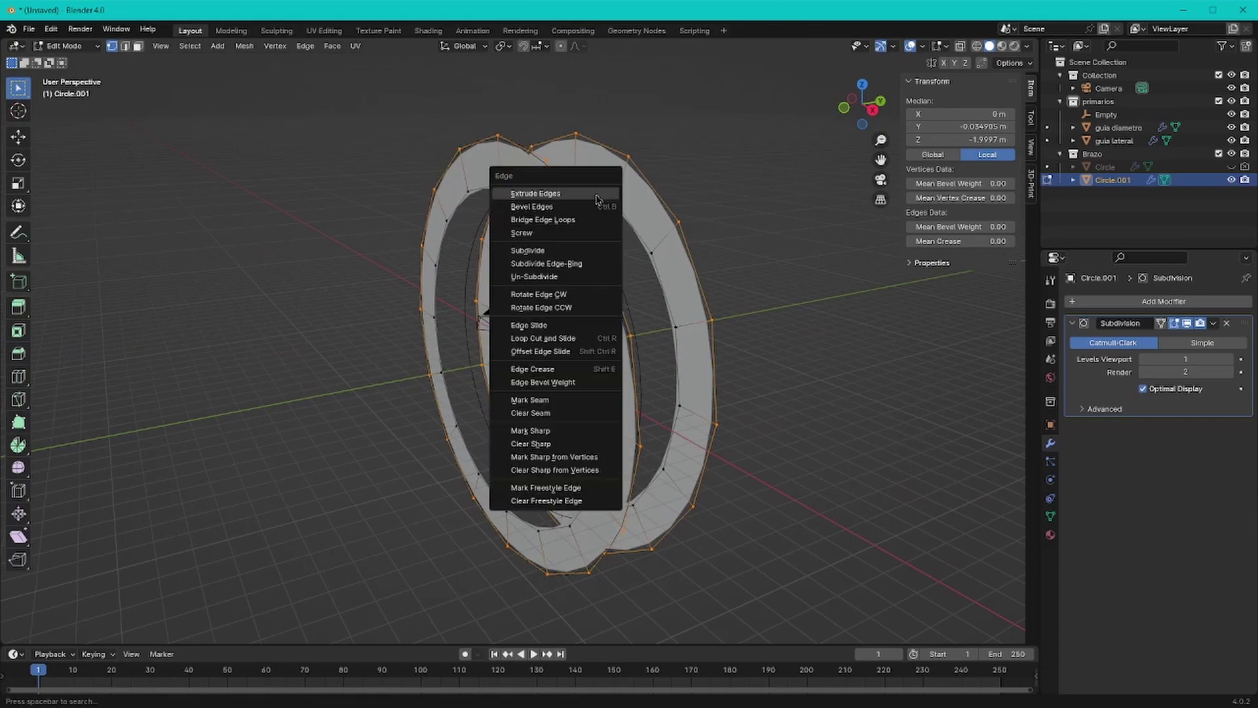
{"action": "left_click", "coordinate": [495, 216]}
Step: Bridge the inner edge loops to close the bands into one solid ring
{"action": "key", "text": "alt+a"}
{"action": "left_click", "coordinate": [477, 192], "text": "alt"}
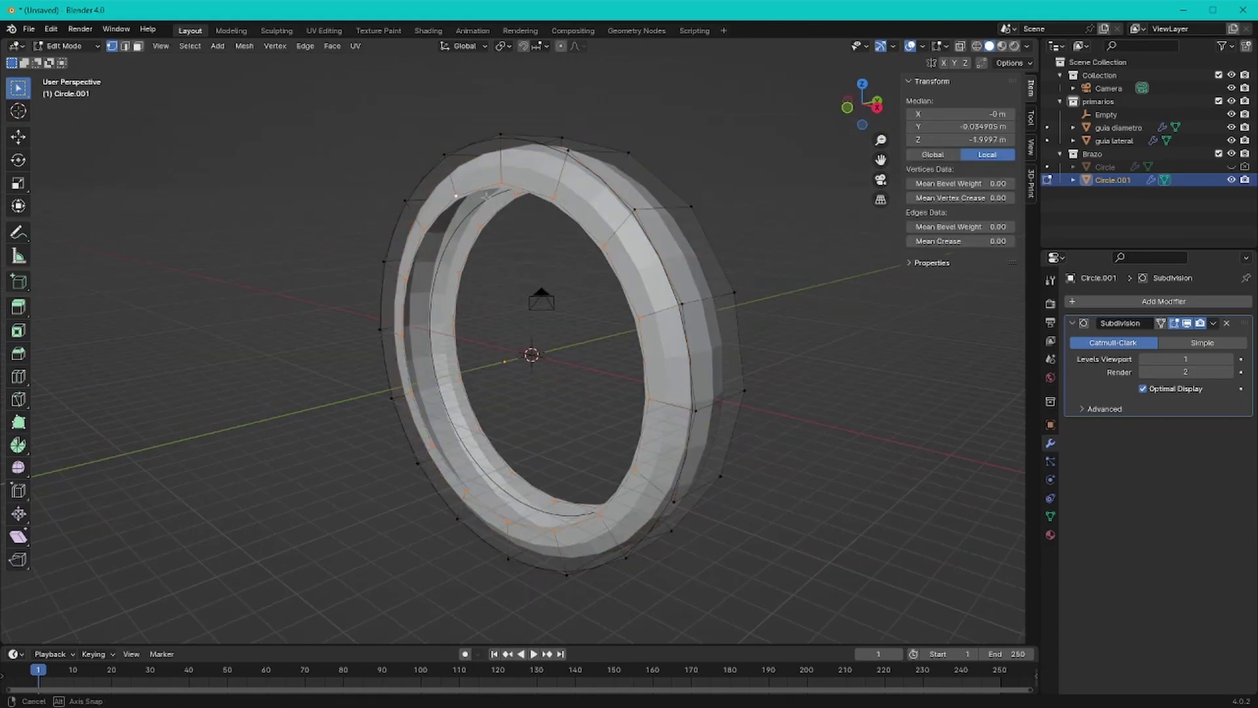
{"action": "key", "text": "ctrl+e"}
{"action": "left_click", "coordinate": [500, 185]}
{"action": "key", "text": "Tab"}
{"action": "mouse_move", "coordinate": [499, 185]}
{"action": "middle_mouse_down"}
{"action": "mouse_move", "coordinate": [510, 268]}
{"action": "mouse_move", "coordinate": [564, 266]}
{"action": "mouse_move", "coordinate": [597, 233]}
{"action": "middle_mouse_up"}
{"action": "key", "text": "Tab"}
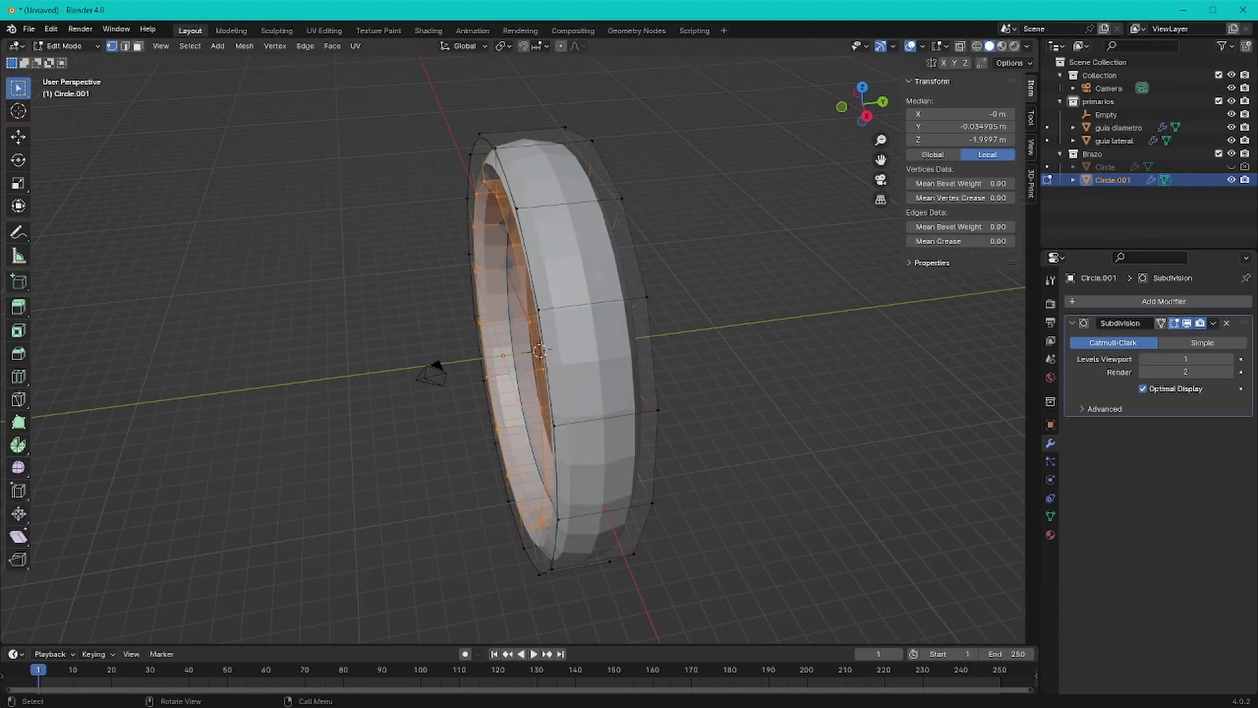
Step: Add a centred loop cut around the ring band and bring up the STL import dialog
{"action": "key", "text": "ctrl+r"}
{"action": "left_click", "coordinate": [576, 151]}
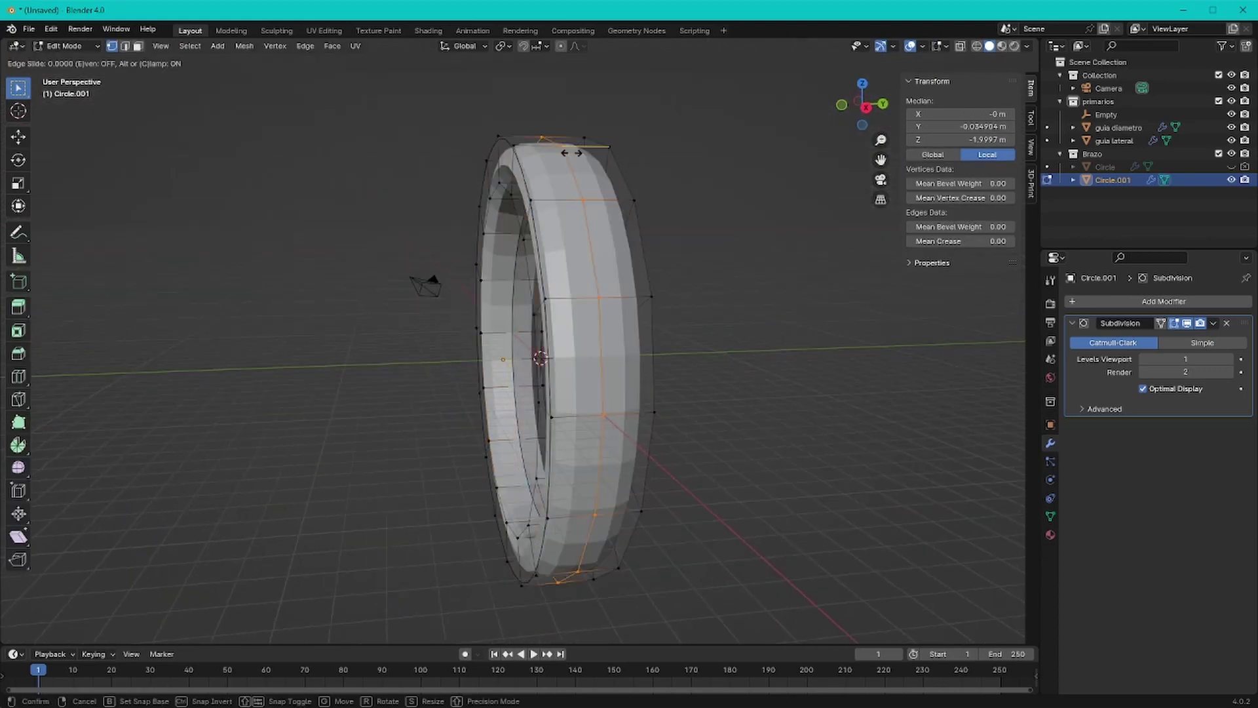
{"action": "right_click", "coordinate": [576, 150]}
{"action": "key", "text": "KP_3"}
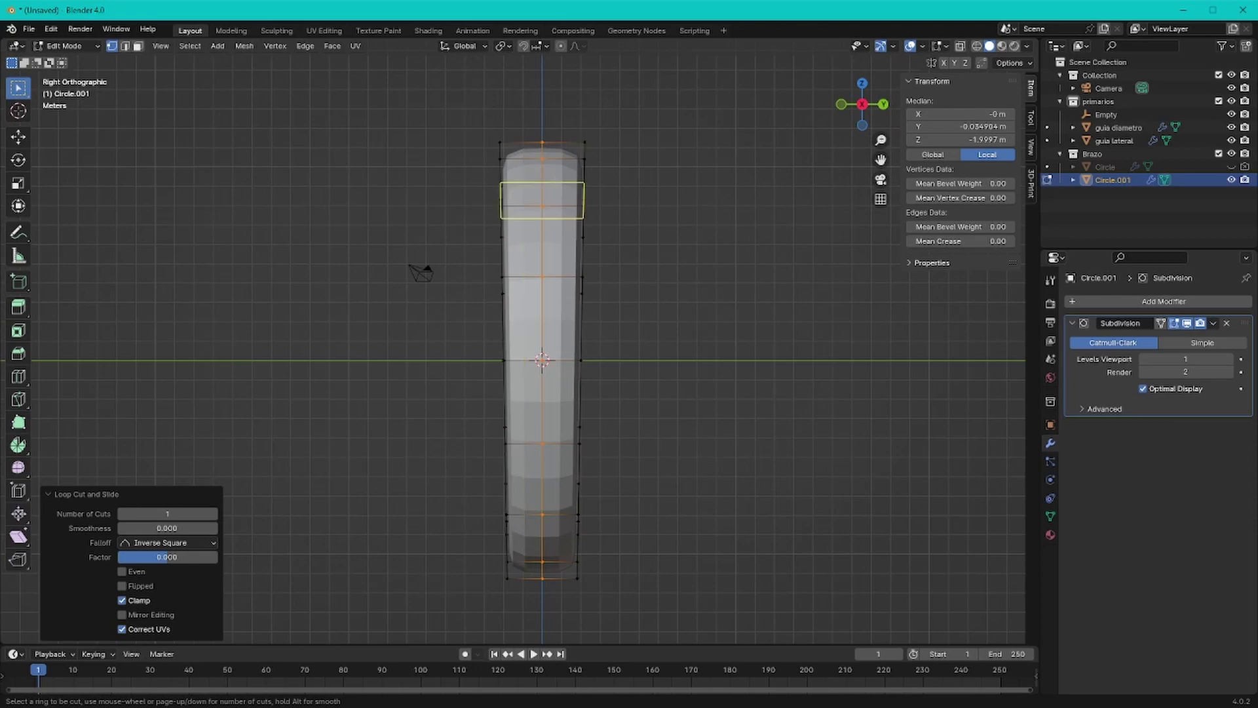
{"action": "middle_click_drag", "start_coordinate": [618, 371], "coordinate": [710, 225]}
{"action": "key", "text": "KP_3"}
{"action": "key", "text": "g"}
{"action": "key", "text": "g"}
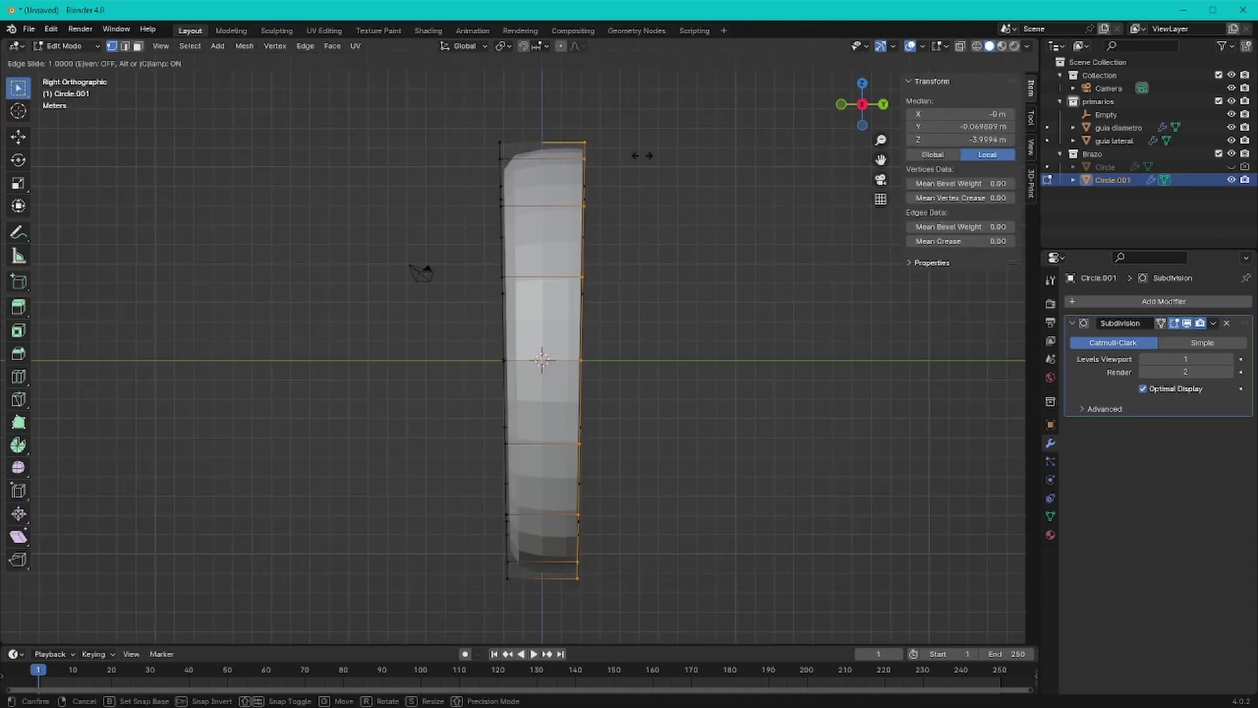
{"action": "right_click", "coordinate": [600, 149]}
{"action": "mouse_move", "coordinate": [599, 149]}
{"action": "middle_mouse_down"}
{"action": "mouse_move", "coordinate": [655, 105]}
{"action": "mouse_move", "coordinate": [590, 197]}
{"action": "middle_mouse_up"}
{"action": "key", "text": "KP_3"}
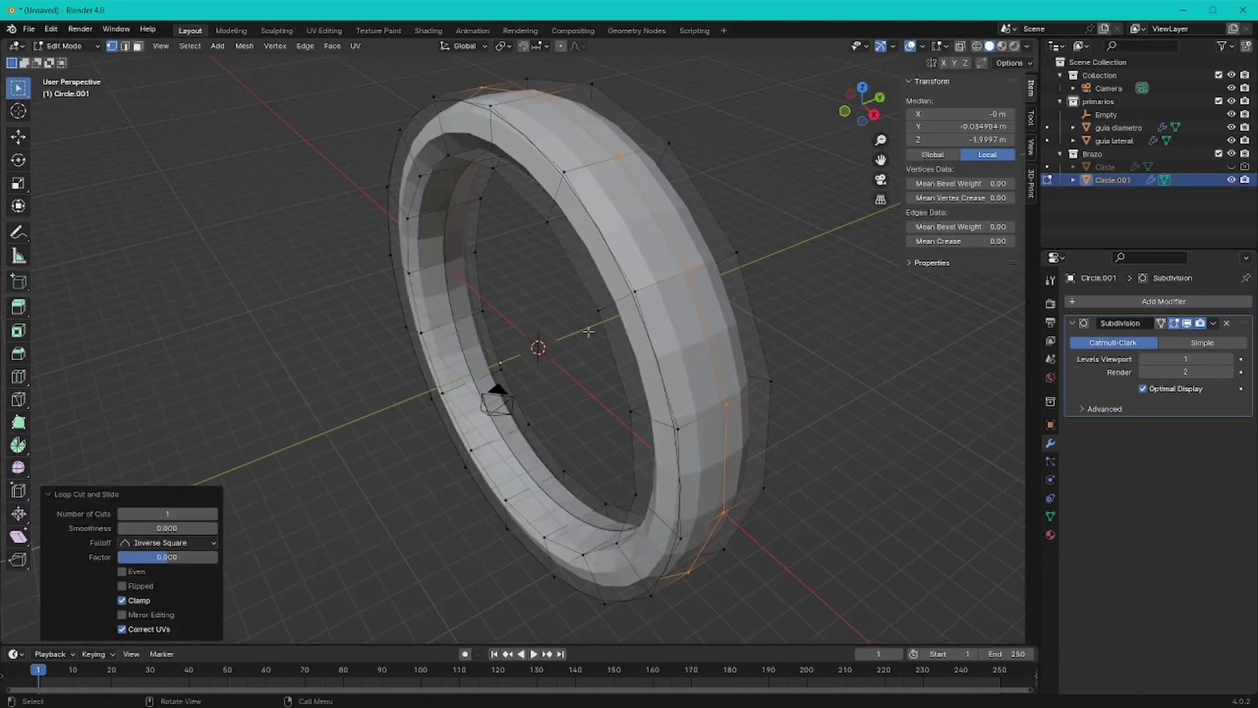
{"action": "left_click", "coordinate": [28, 29]}
{"action": "left_click", "coordinate": [197, 334]}
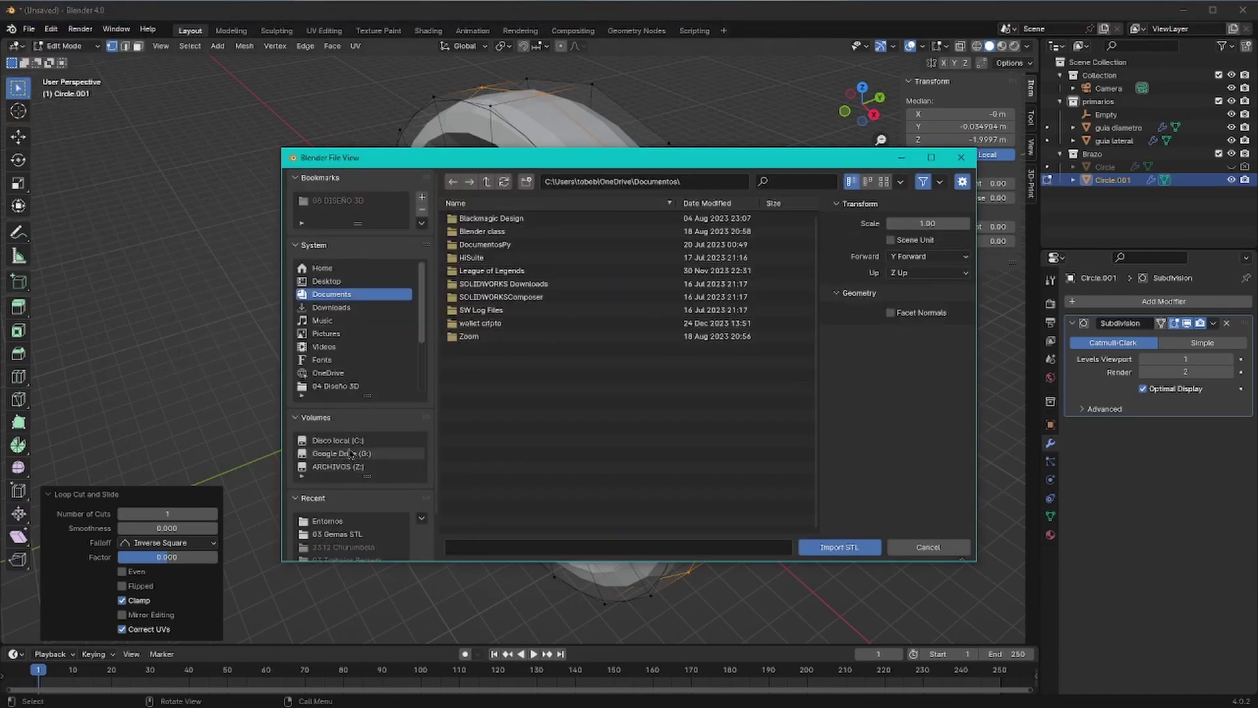
Step: Import DIAMANT.stl and set the stone's dimensions to 1.5 m
{"action": "scroll", "coordinate": [361, 454], "scroll_direction": "down", "scroll_amount": 1}
{"action": "double_click", "coordinate": [524, 296]}
{"action": "type", "text": "1"}
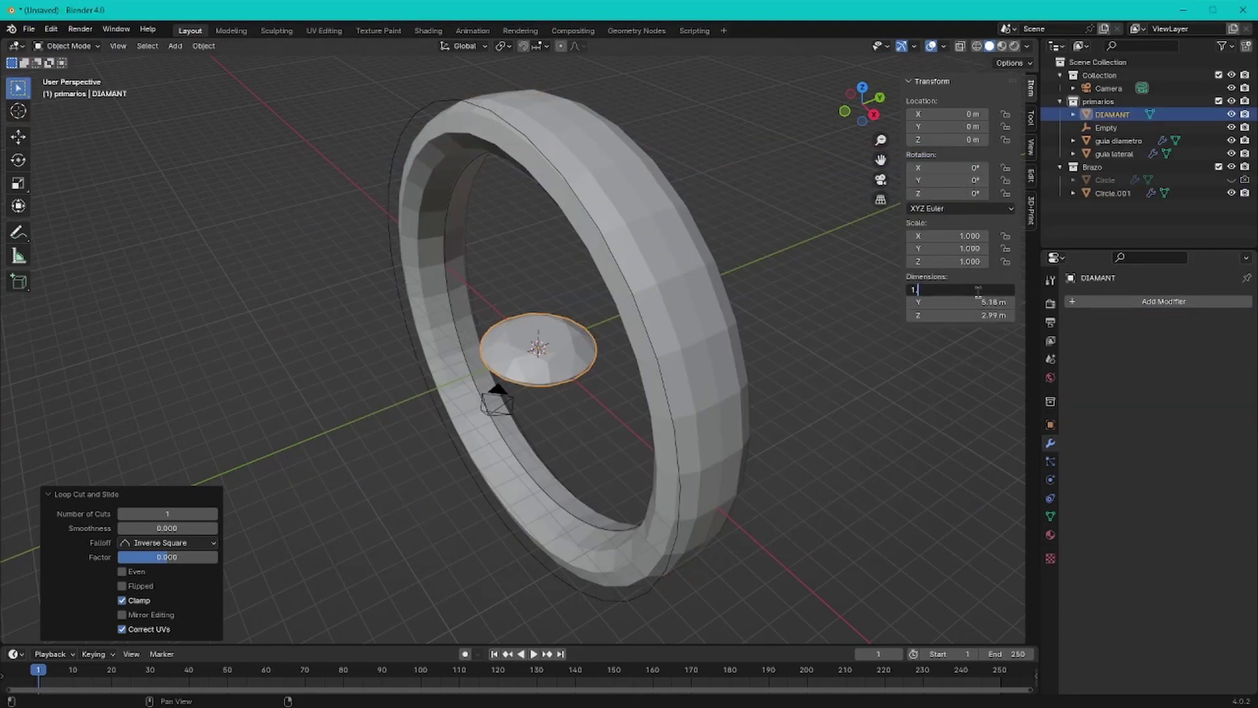
{"action": "type", "text": ".5"}
{"action": "key", "text": "Tab"}
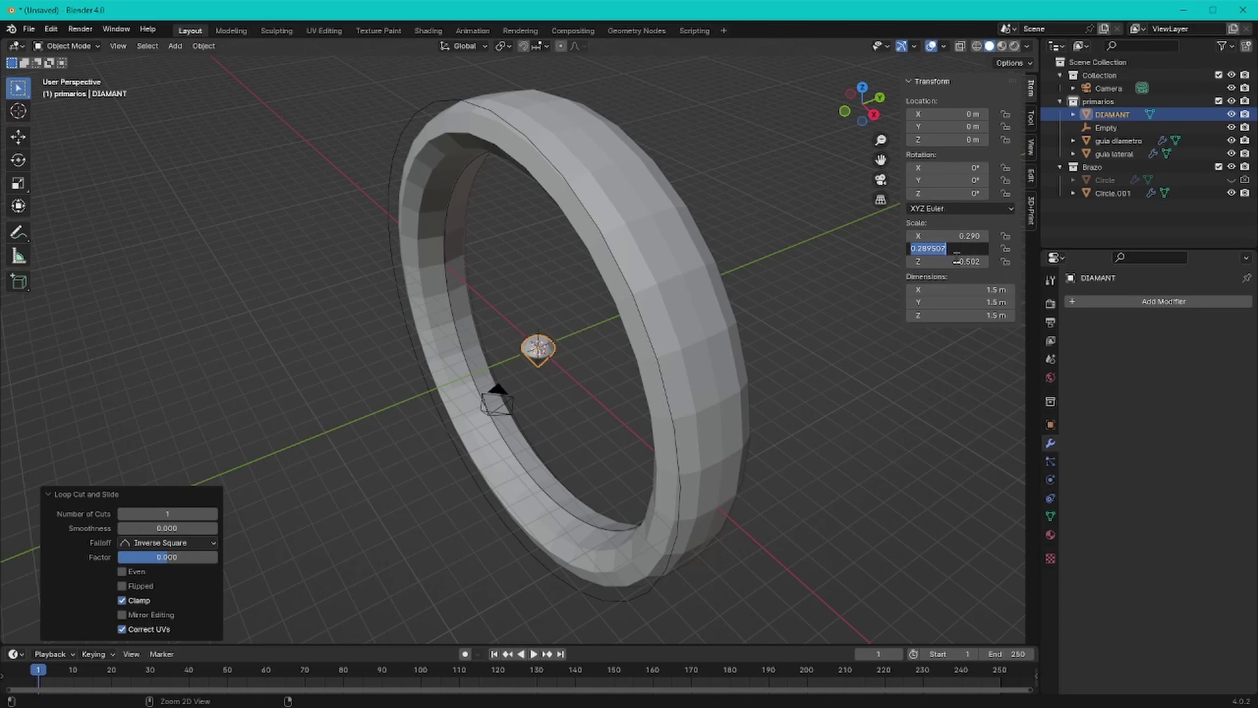
Step: Duplicate the stone and move both stones into a new Collection 4
{"action": "middle_click_drag", "start_coordinate": [822, 392], "coordinate": [754, 367]}
{"action": "key", "text": "shift+d"}
{"action": "key", "text": "Escape"}
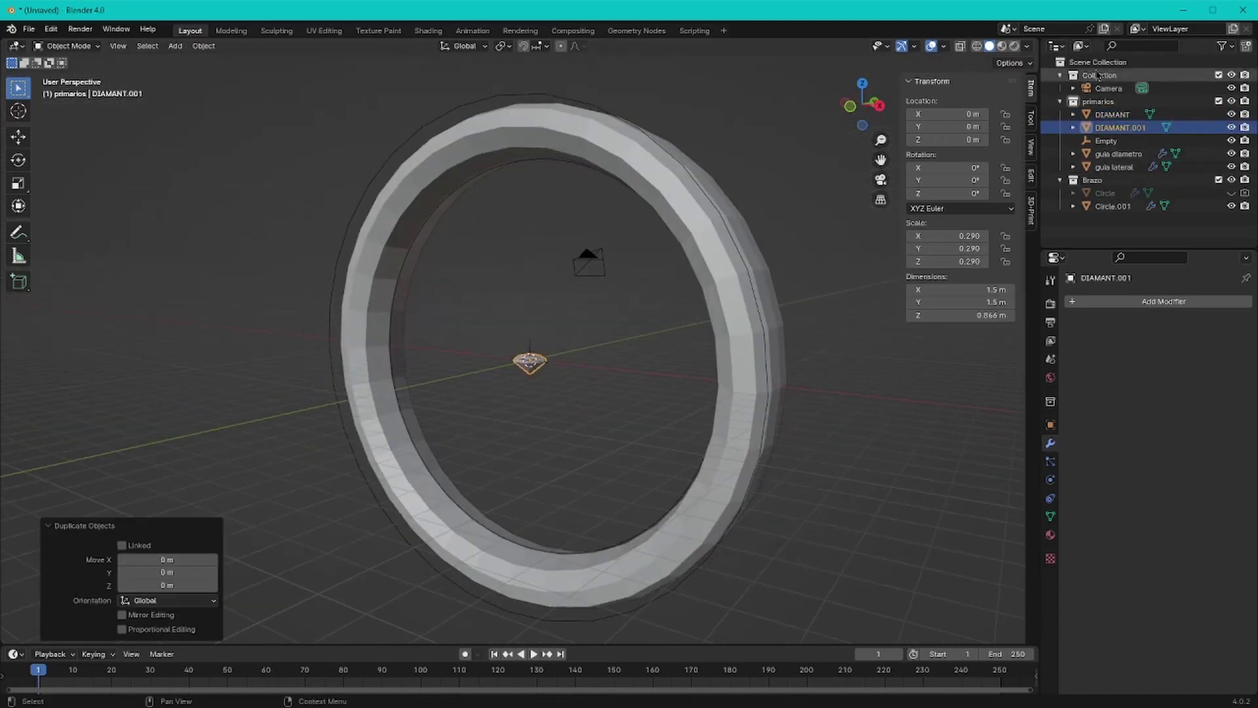
{"action": "left_click", "coordinate": [1098, 61]}
{"action": "left_click", "coordinate": [1112, 114], "text": "ctrl"}
{"action": "left_click_drag", "start_coordinate": [1111, 114], "coordinate": [1103, 219]}
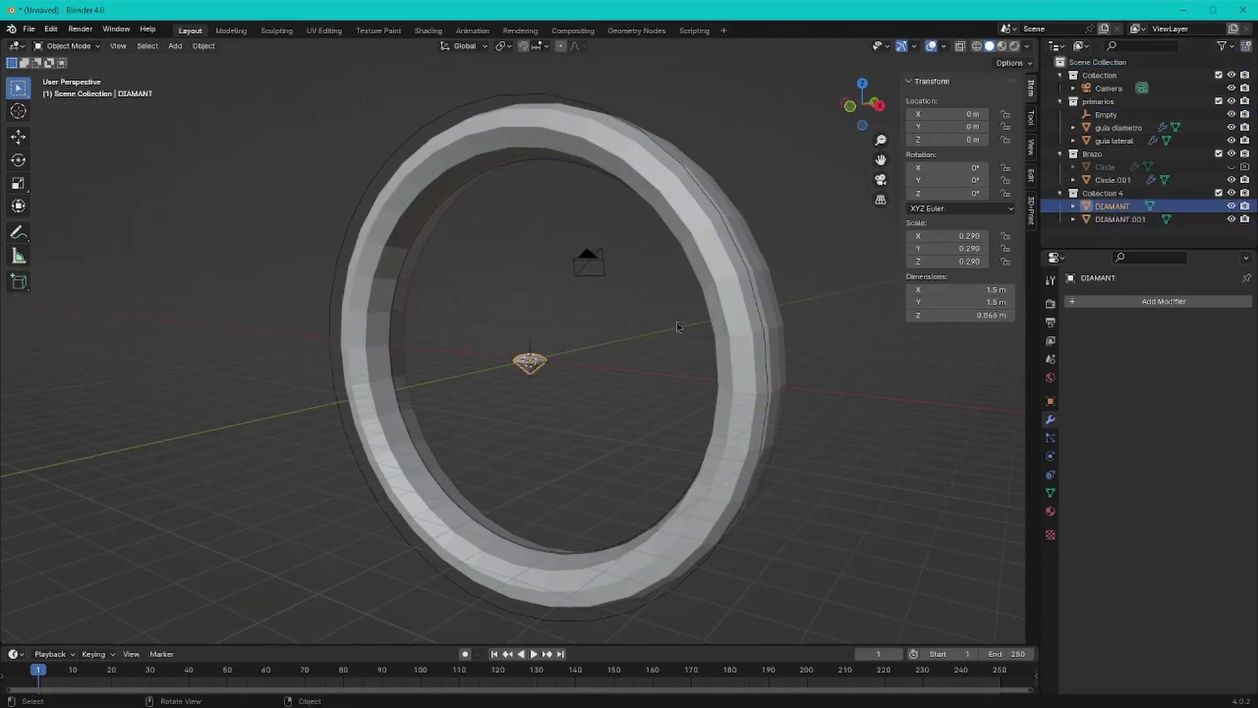
Step: Raise the duplicate stone DIAMANT.001 along Z to the top of the ring
{"action": "left_click", "coordinate": [1119, 219]}
{"action": "key", "text": "z"}
{"action": "left_click", "coordinate": [528, 356]}
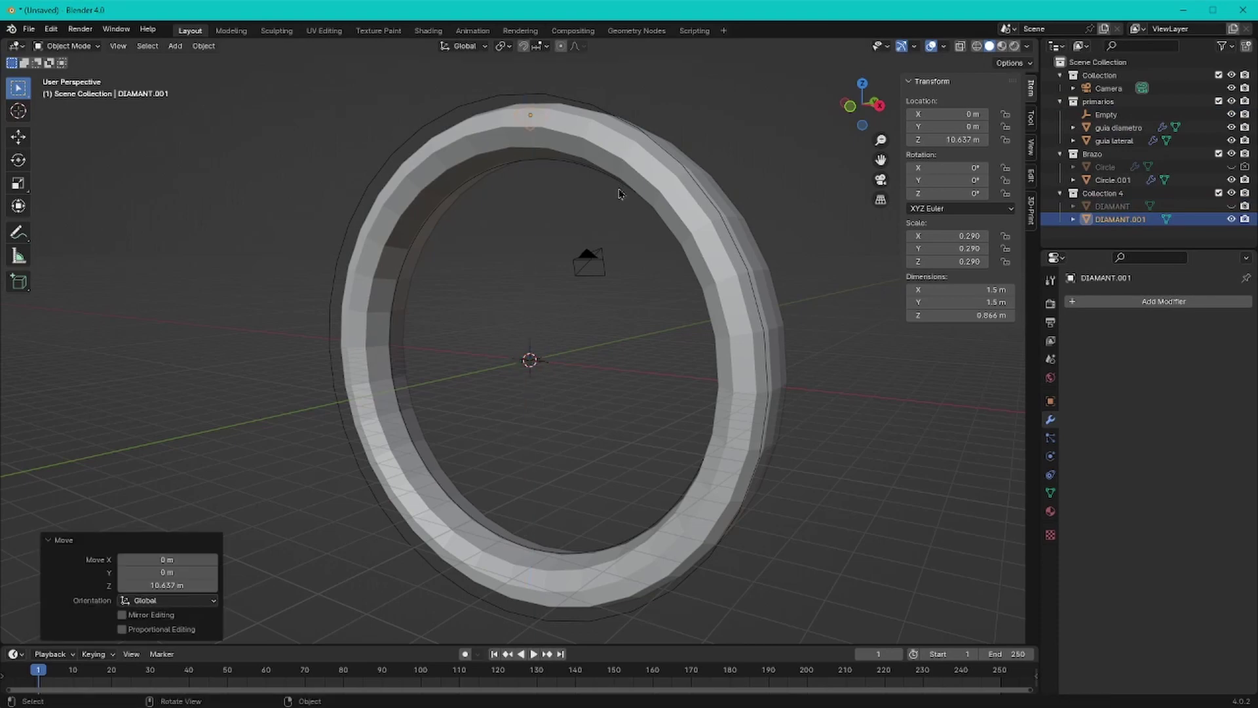
{"action": "key", "text": "KP_3"}
{"action": "scroll", "coordinate": [603, 370], "scroll_direction": "up", "scroll_amount": 3}
{"action": "left_click", "coordinate": [604, 370]}
{"action": "middle_click_drag", "start_coordinate": [603, 371], "coordinate": [599, 368]}
Step: Select the ring band's centre edge loop and bevel it
{"action": "key", "text": "Tab"}
{"action": "key", "text": "KP_3"}
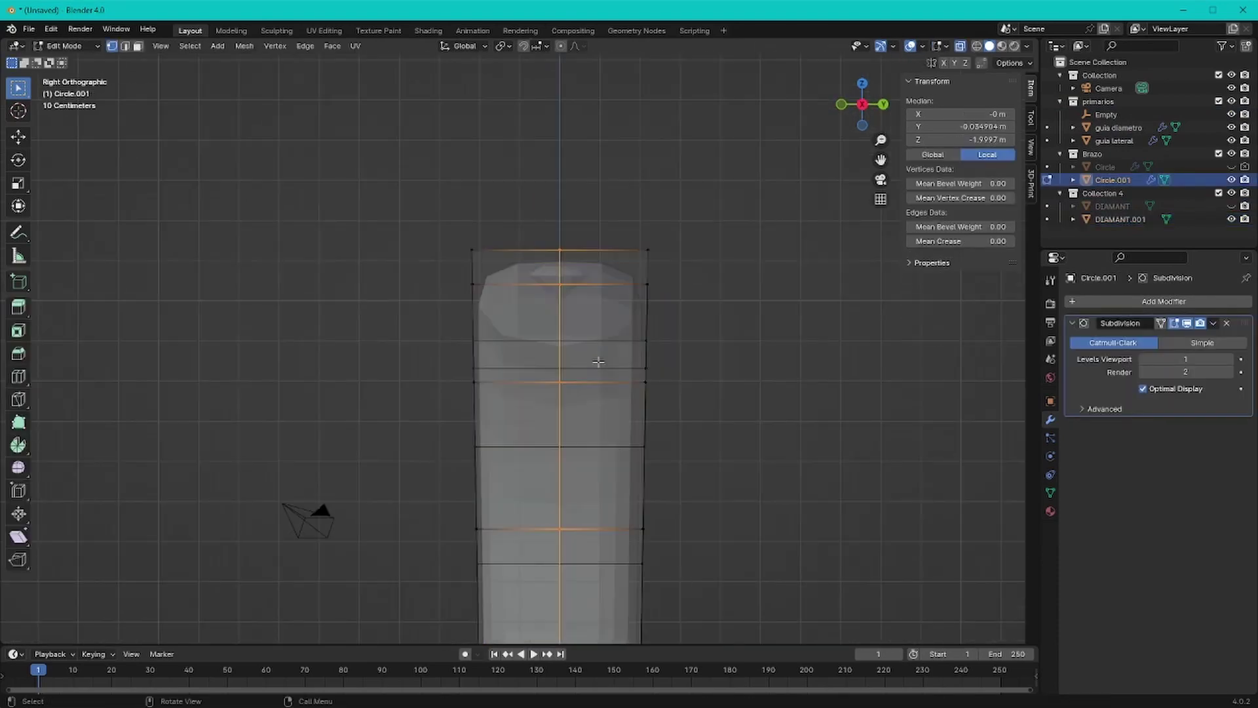
{"action": "scroll", "coordinate": [587, 291], "scroll_direction": "up", "scroll_amount": 1}
{"action": "scroll", "coordinate": [710, 463], "scroll_direction": "down", "scroll_amount": 3}
{"action": "middle_click_drag", "start_coordinate": [710, 463], "coordinate": [566, 370]}
{"action": "left_click", "coordinate": [566, 369], "text": "alt"}
{"action": "scroll", "coordinate": [566, 370], "scroll_direction": "down", "scroll_amount": 3}
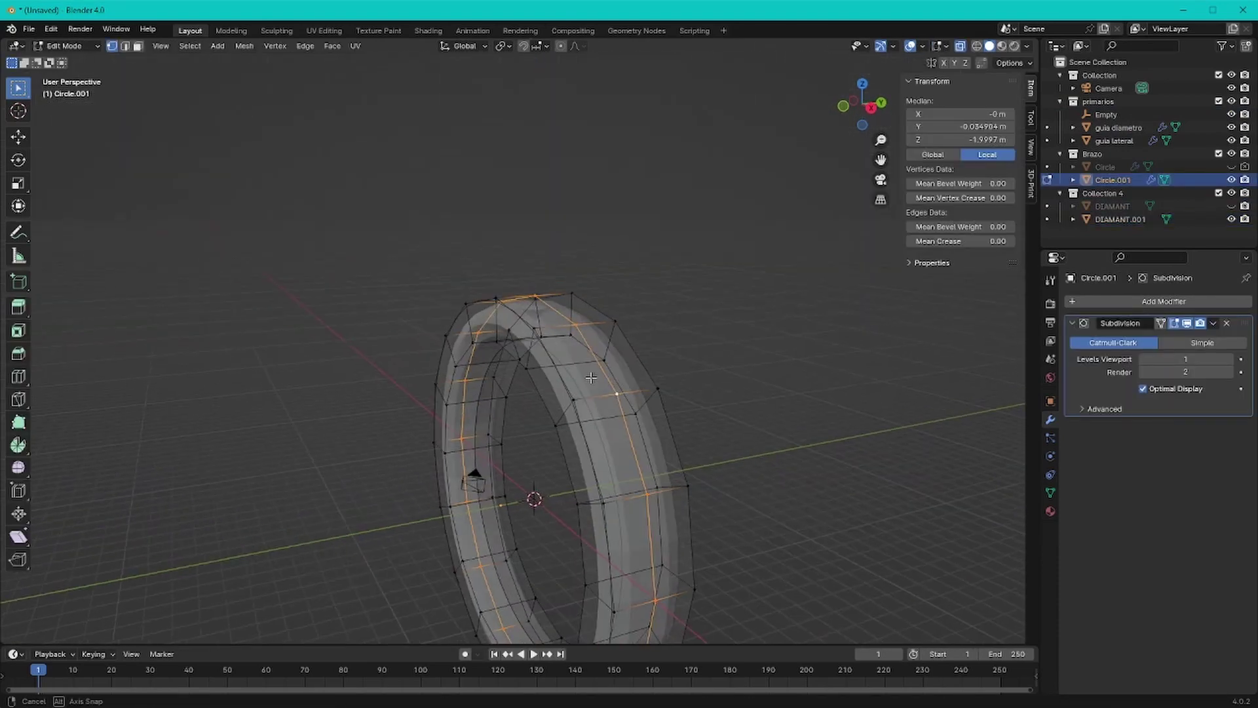
{"action": "key", "text": "KP_3"}
{"action": "scroll", "coordinate": [568, 328], "scroll_direction": "up", "scroll_amount": 8}
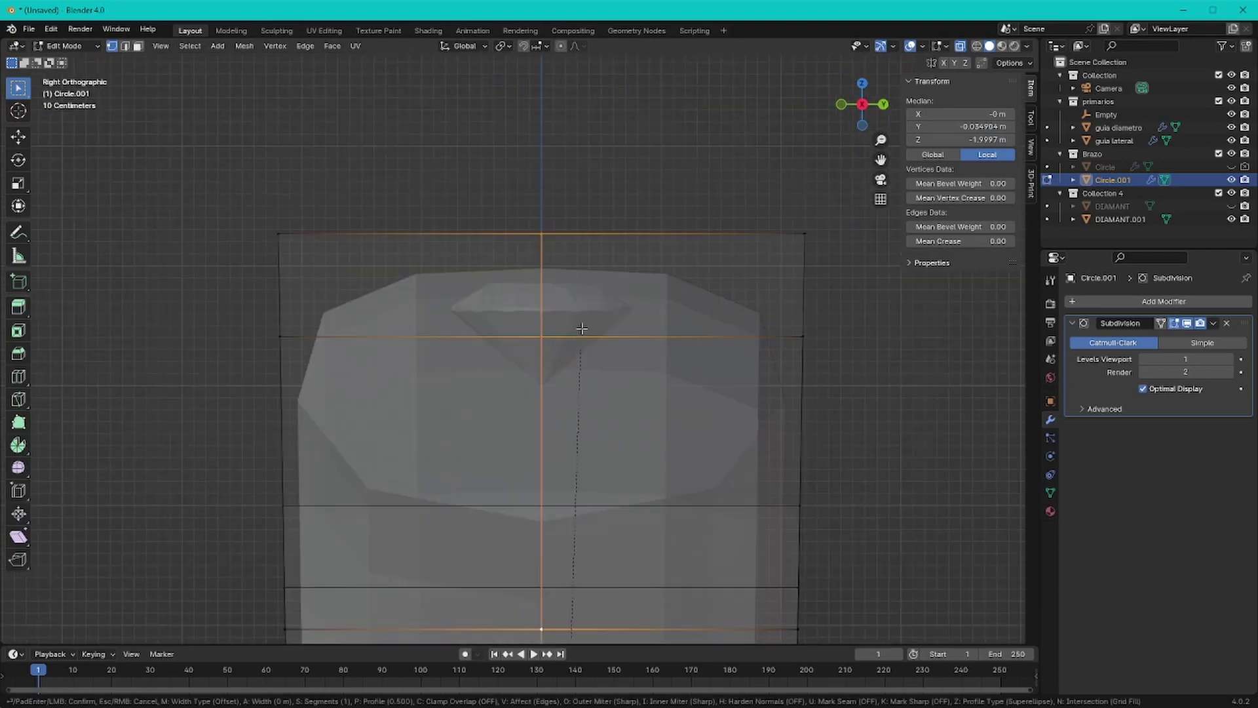
{"action": "left_click", "coordinate": [792, 252]}
{"action": "scroll", "coordinate": [627, 353], "scroll_direction": "down", "scroll_amount": 5}
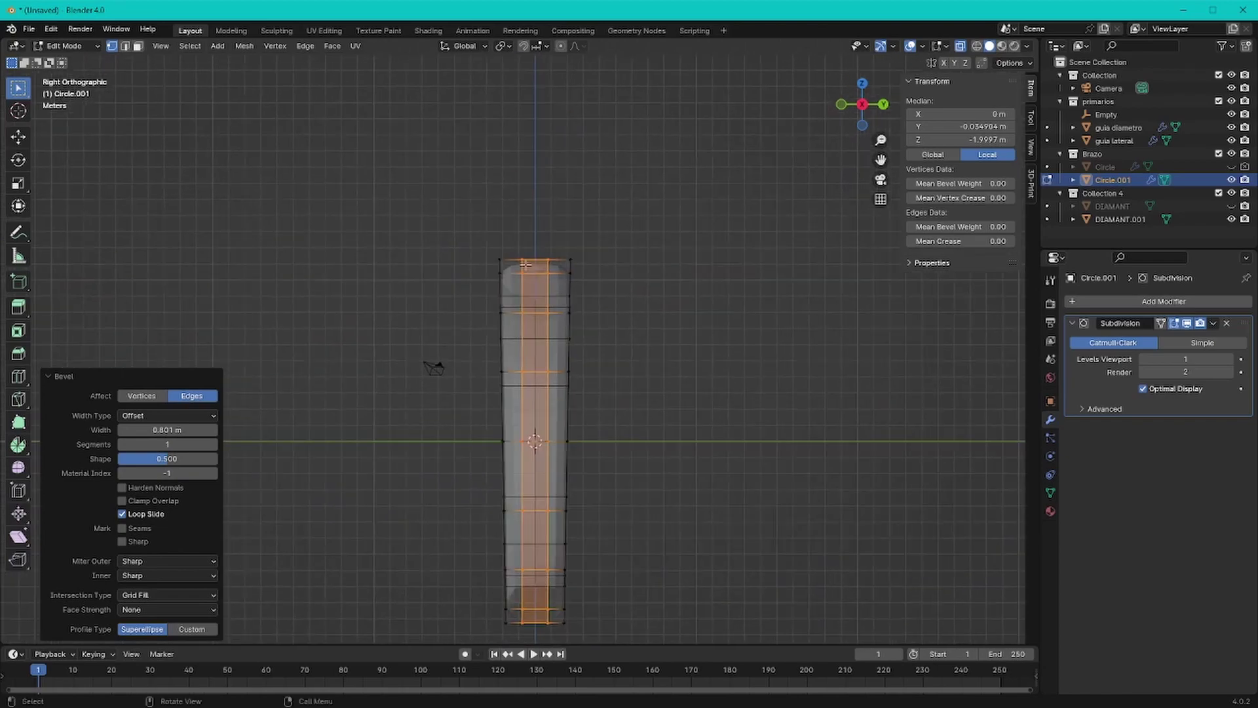
{"action": "middle_click_drag", "start_coordinate": [432, 364], "coordinate": [524, 458]}
Step: Add two unslid loop cuts around the ring band
{"action": "key", "text": "ctrl+r"}
{"action": "left_click", "coordinate": [415, 437]}
{"action": "right_click", "coordinate": [415, 436]}
{"action": "scroll", "coordinate": [504, 359], "scroll_direction": "up", "scroll_amount": 5}
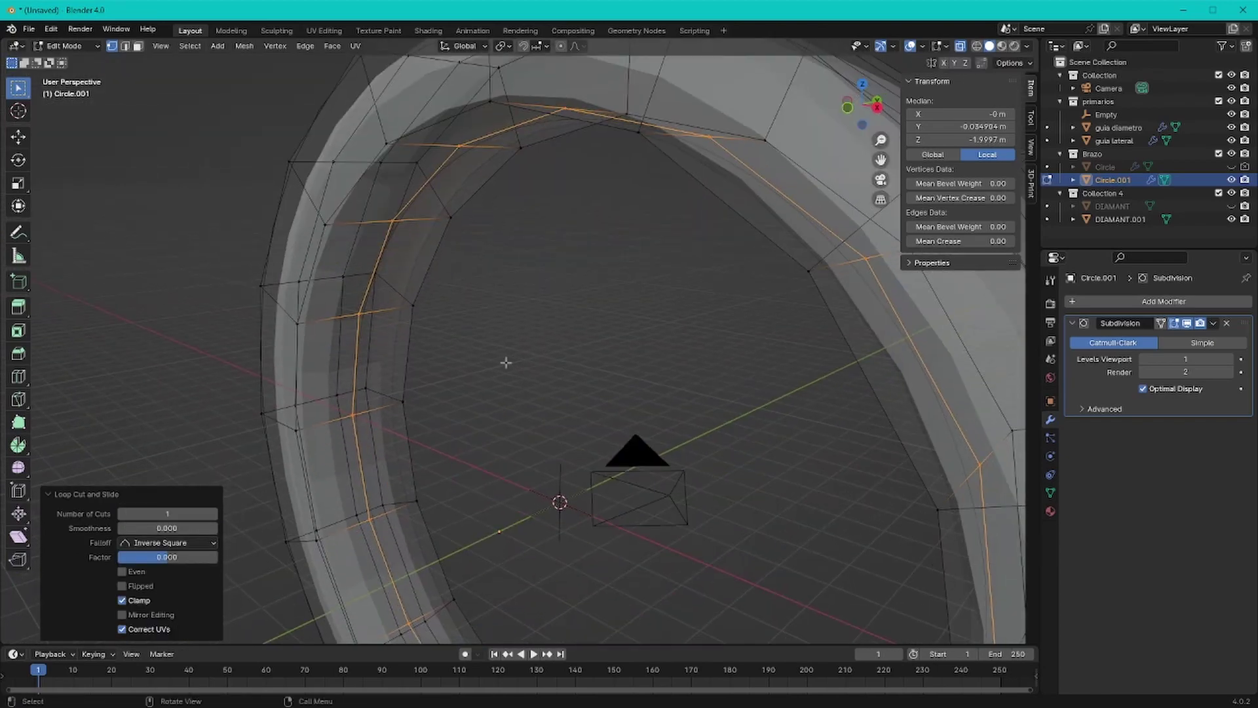
{"action": "key", "text": "Tab"}
{"action": "scroll", "coordinate": [501, 244], "scroll_direction": "down", "scroll_amount": 4}
{"action": "middle_click_drag", "start_coordinate": [669, 312], "coordinate": [642, 282]}
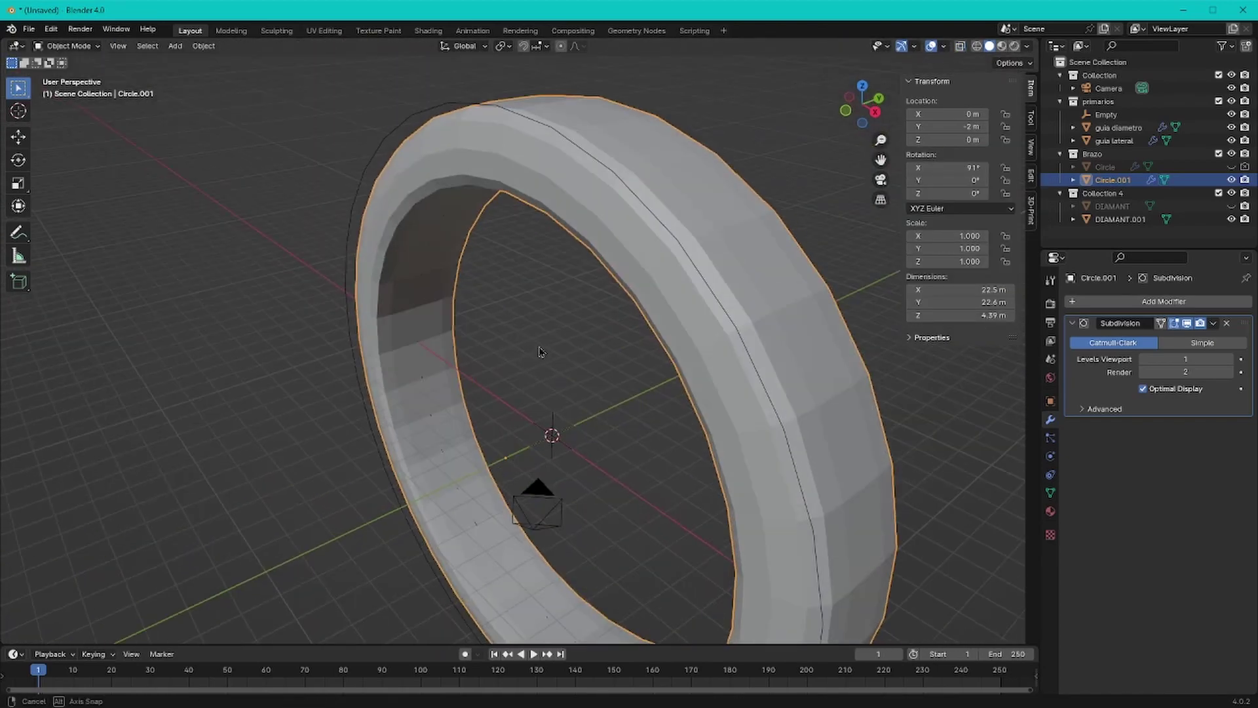
{"action": "key", "text": "Tab"}
{"action": "scroll", "coordinate": [640, 276], "scroll_direction": "up", "scroll_amount": 3}
{"action": "scroll", "coordinate": [640, 276], "scroll_direction": "down", "scroll_amount": 3}
{"action": "key", "text": "ctrl+r"}
{"action": "left_click", "coordinate": [505, 211]}
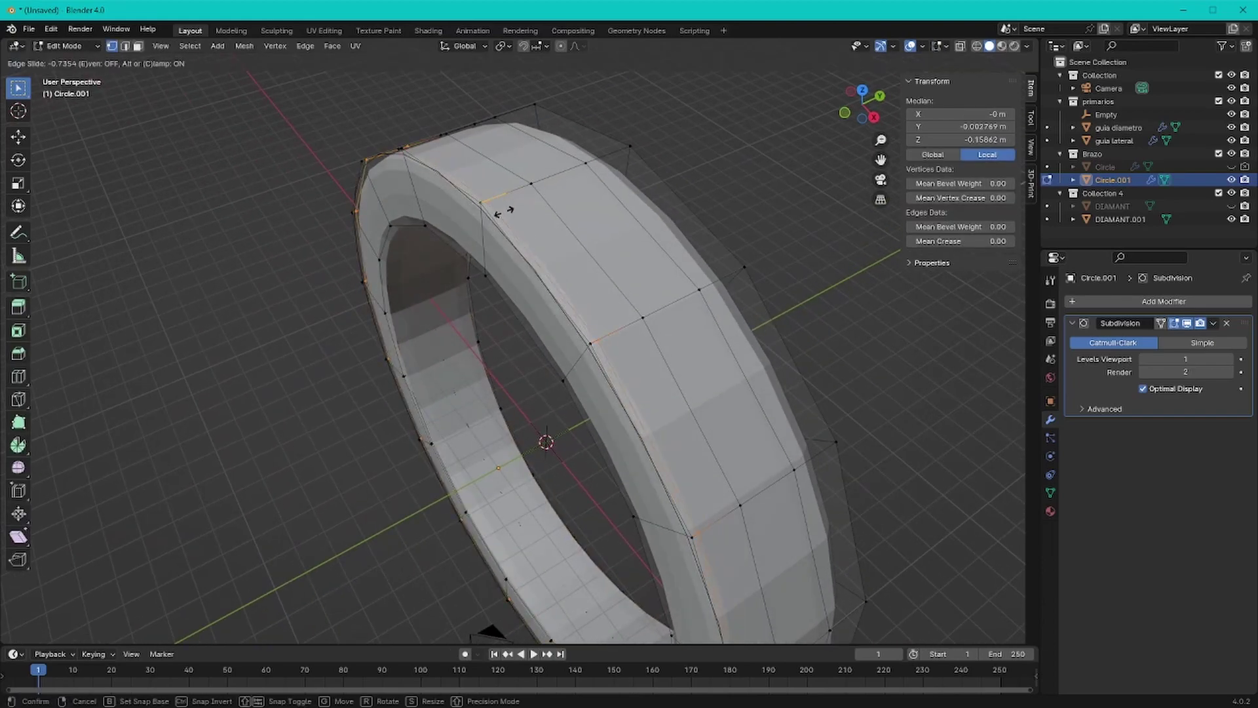
{"action": "right_click", "coordinate": [505, 211]}
Step: Shade the ring smooth, expand its Normals settings, and add Subdivision smoothing with Ctrl+1
{"action": "key", "text": "Tab"}
{"action": "mouse_move", "coordinate": [590, 295]}
{"action": "middle_mouse_down"}
{"action": "mouse_move", "coordinate": [701, 180]}
{"action": "mouse_move", "coordinate": [576, 220]}
{"action": "middle_mouse_up"}
{"action": "right_click", "coordinate": [577, 219]}
{"action": "left_click", "coordinate": [576, 222]}
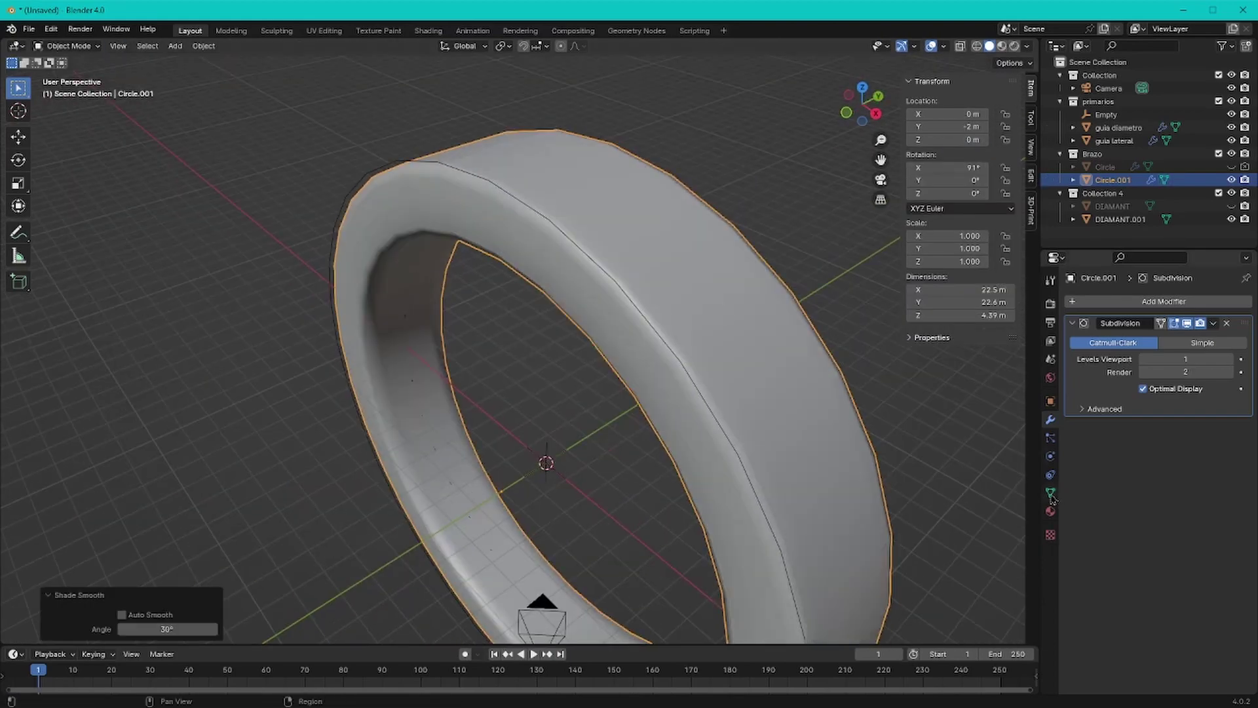
{"action": "left_click", "coordinate": [1050, 496]}
{"action": "left_click", "coordinate": [1091, 553]}
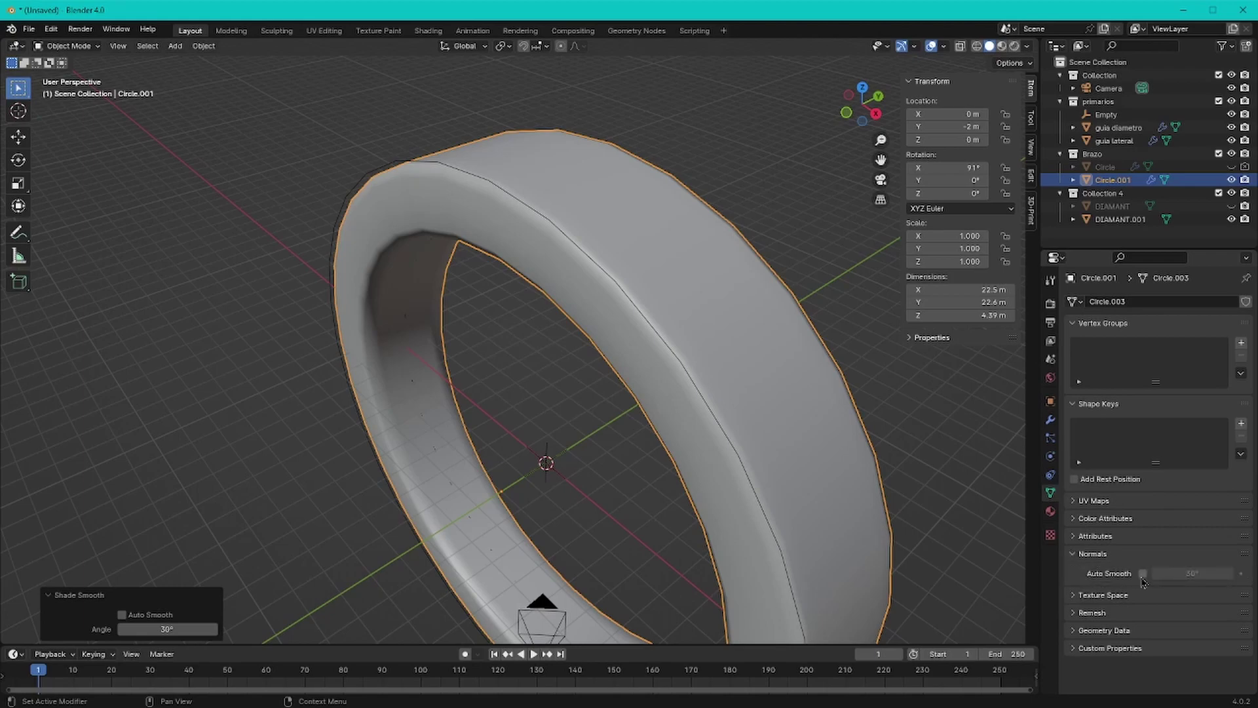
{"action": "middle_click_drag", "start_coordinate": [498, 276], "coordinate": [435, 247]}
{"action": "key", "text": "ctrl+1"}
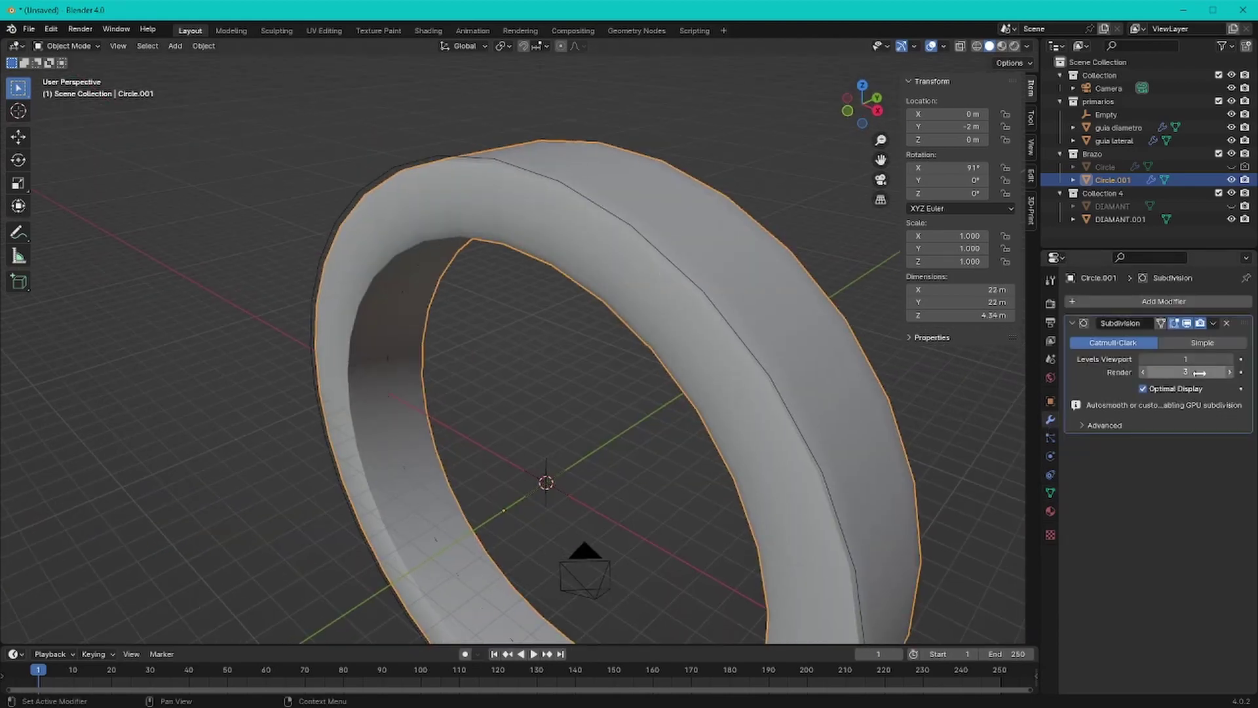
Step: Back in Edit Mode, clear the selection and select a face on the outer band
{"action": "key", "text": "Tab"}
{"action": "middle_click_drag", "start_coordinate": [720, 288], "coordinate": [693, 321]}
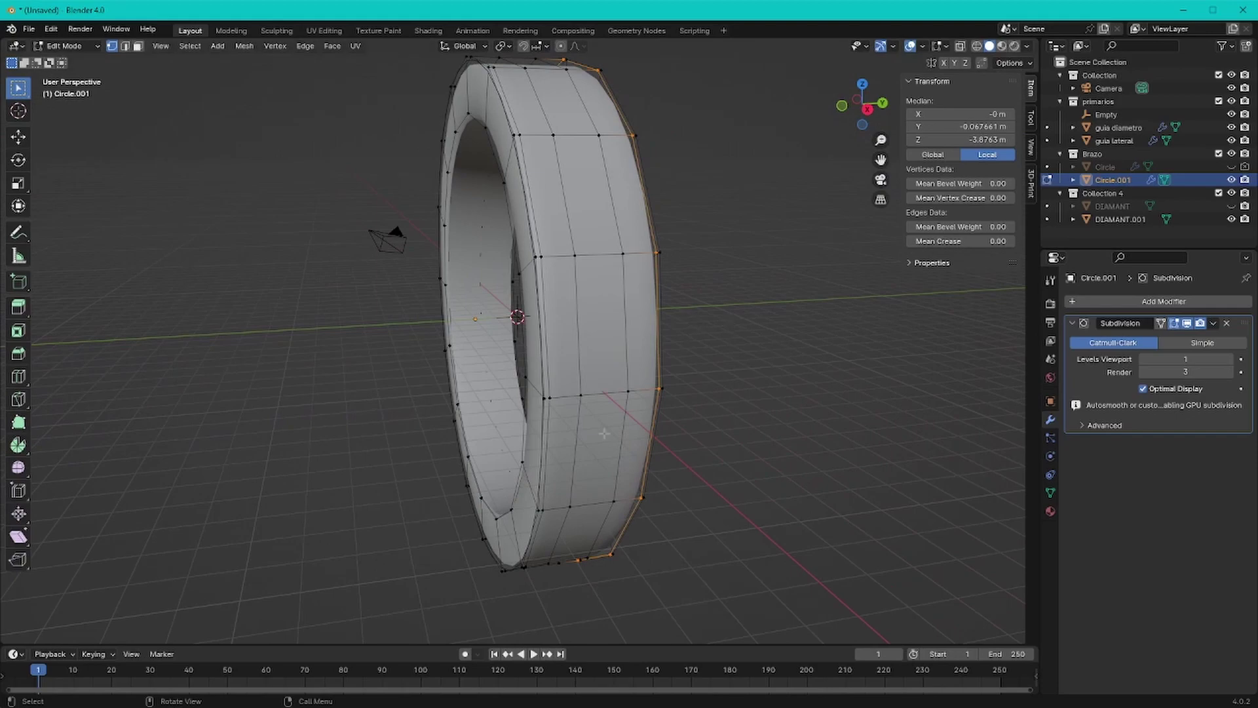
{"action": "middle_click_drag", "start_coordinate": [603, 433], "coordinate": [636, 327]}
{"action": "key", "text": "alt+a"}
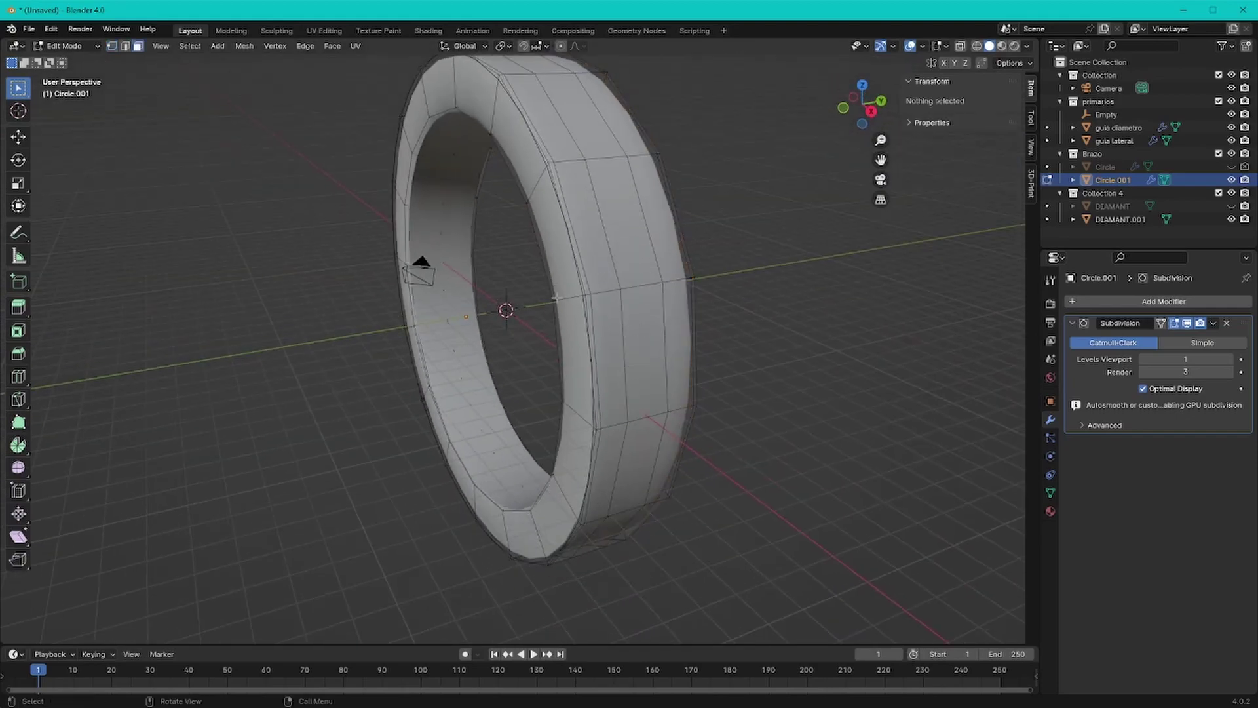
{"action": "left_click", "coordinate": [637, 282]}
{"action": "mouse_move", "coordinate": [637, 281]}
{"action": "middle_mouse_down"}
{"action": "mouse_move", "coordinate": [286, 361]}
{"action": "mouse_move", "coordinate": [642, 308]}
{"action": "middle_mouse_up"}
Step: Select the outer band's face loop and inset it
{"action": "left_click", "coordinate": [641, 308], "text": "alt"}
{"action": "scroll", "coordinate": [641, 307], "scroll_direction": "up", "scroll_amount": 3}
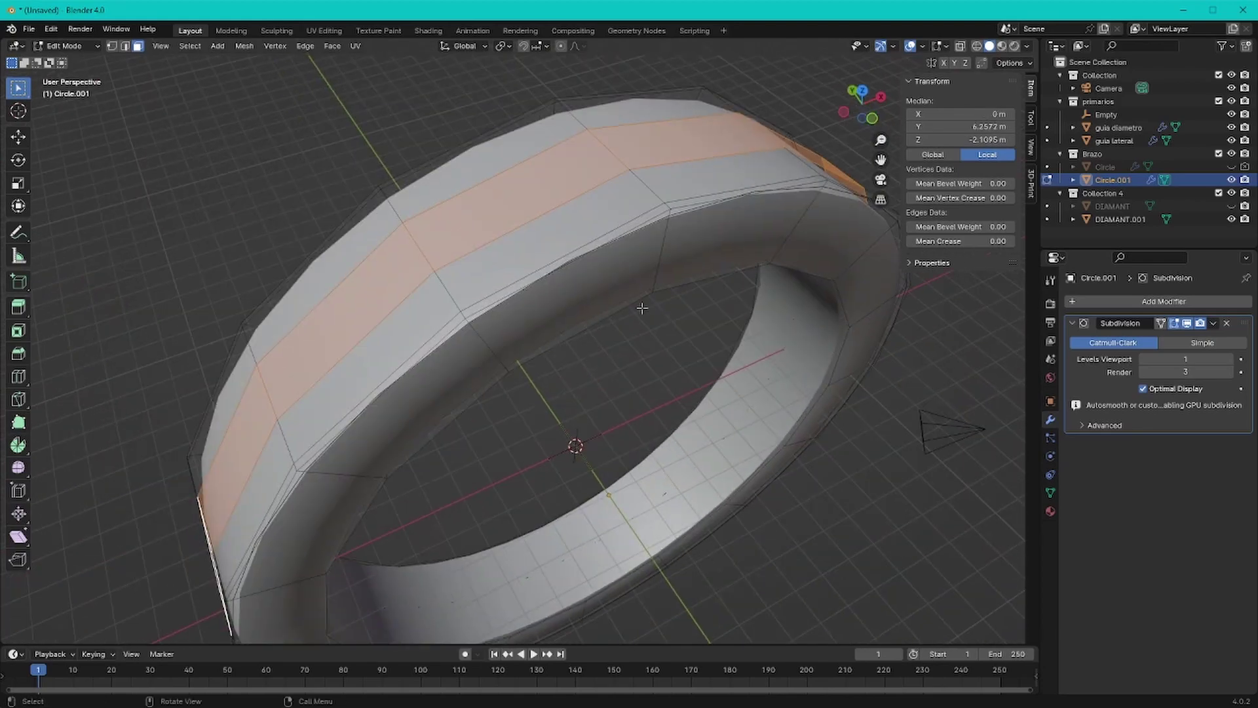
{"action": "key", "text": "i"}
{"action": "left_click", "coordinate": [649, 311]}
{"action": "middle_click_drag", "start_coordinate": [764, 303], "coordinate": [630, 360]}
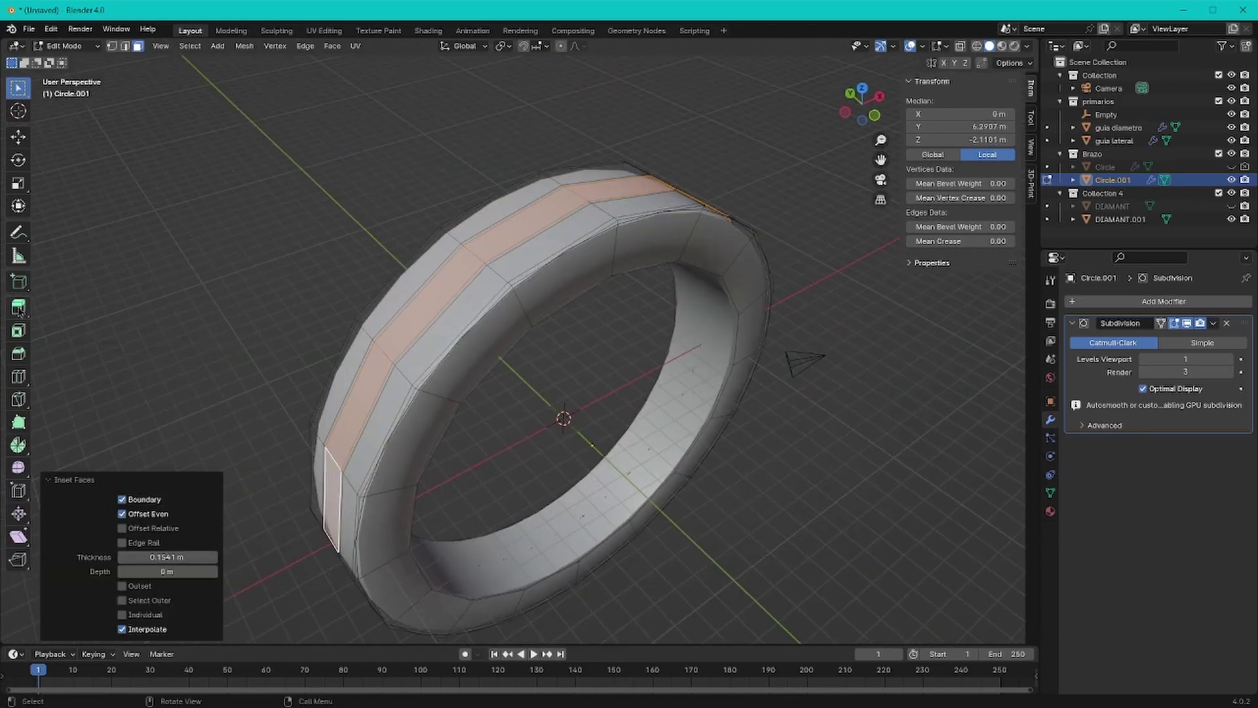
Step: Extrude the inset faces inward along their normals to form a recessed channel
{"action": "left_click_drag", "start_coordinate": [28, 318], "coordinate": [111, 364]}
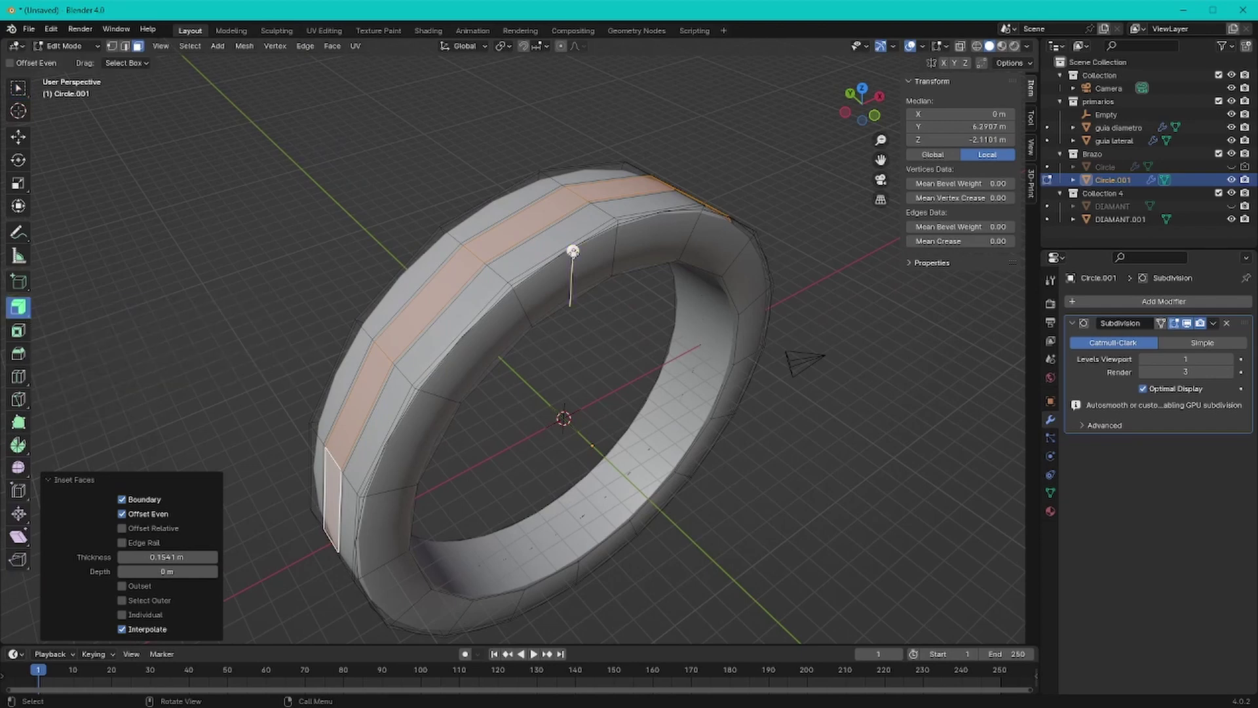
{"action": "left_click_drag", "start_coordinate": [574, 254], "coordinate": [576, 266]}
{"action": "key", "text": "KP_1"}
{"action": "scroll", "coordinate": [576, 261], "scroll_direction": "up", "scroll_amount": 3}
{"action": "left_click_drag", "start_coordinate": [551, 182], "coordinate": [569, 203]}
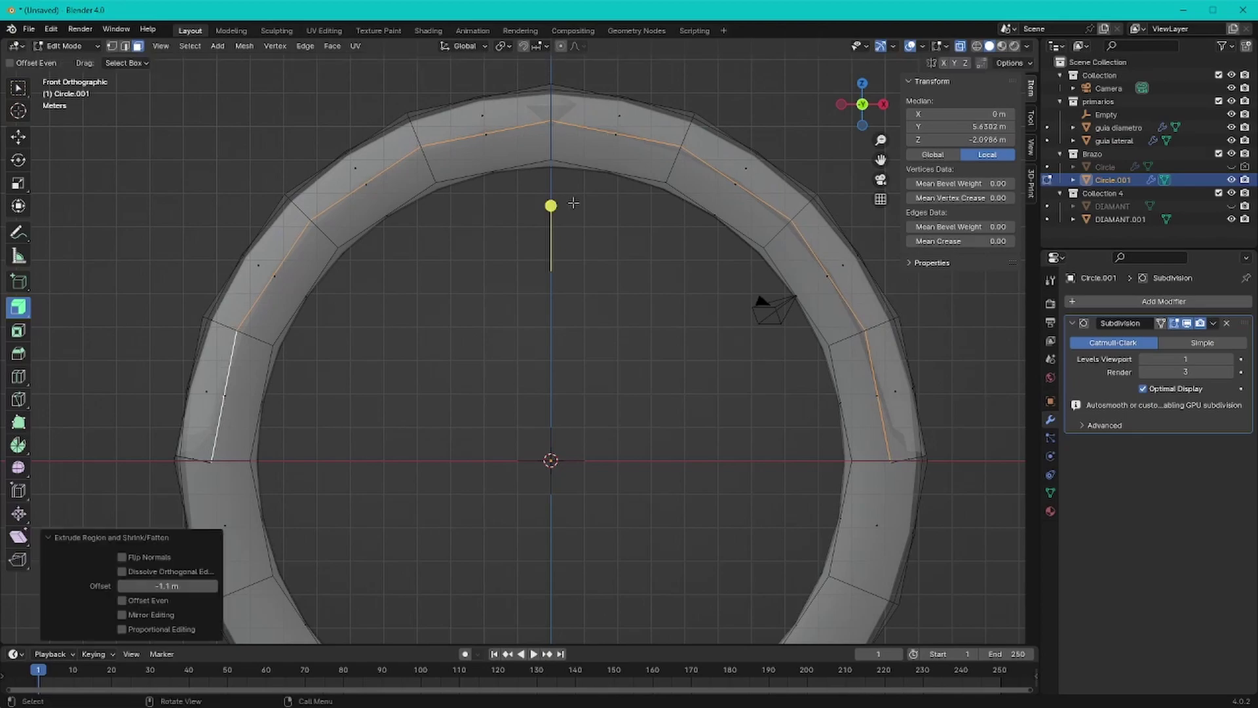
{"action": "key", "text": "Tab"}
{"action": "key", "text": "KP_5"}
Step: With X-ray off, inset the face at the channel's end
{"action": "key", "text": "Tab"}
{"action": "middle_click_drag", "start_coordinate": [512, 337], "coordinate": [629, 308]}
{"action": "scroll", "coordinate": [616, 328], "scroll_direction": "up", "scroll_amount": 4}
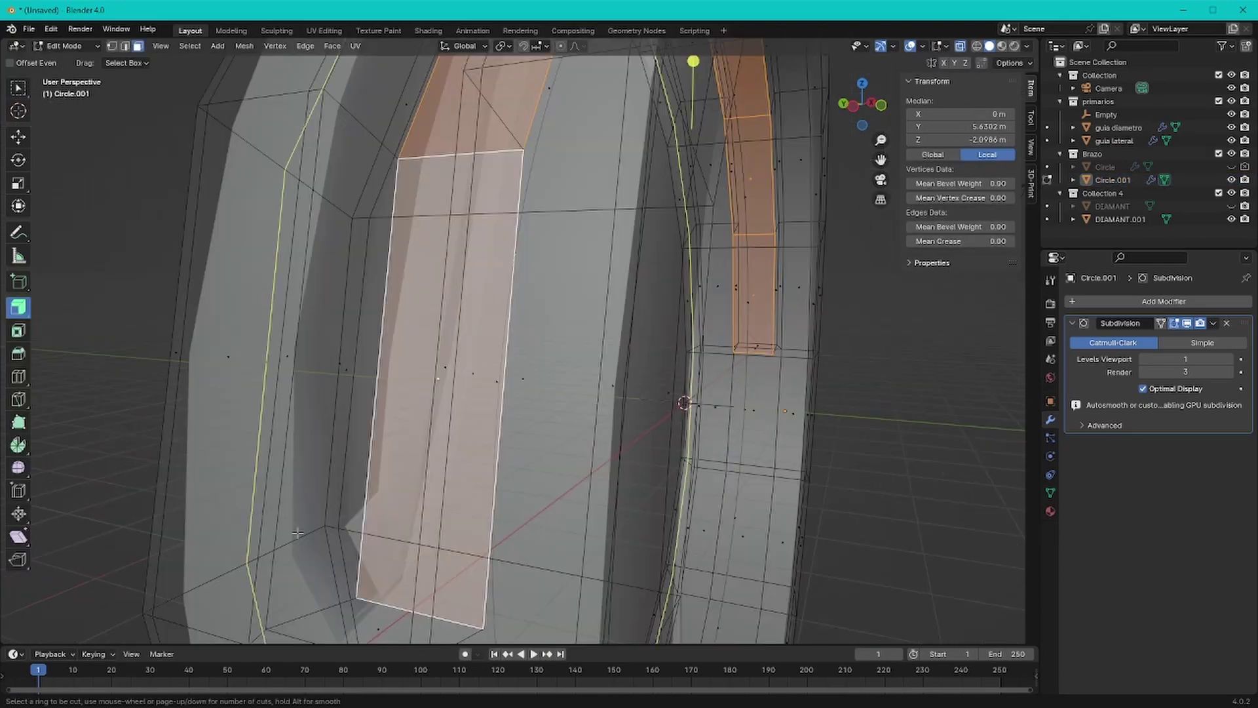
{"action": "scroll", "coordinate": [616, 327], "scroll_direction": "down", "scroll_amount": 4}
{"action": "key", "text": "alt+z"}
{"action": "middle_click_drag", "start_coordinate": [458, 412], "coordinate": [426, 446]}
{"action": "scroll", "coordinate": [426, 446], "scroll_direction": "up", "scroll_amount": 2}
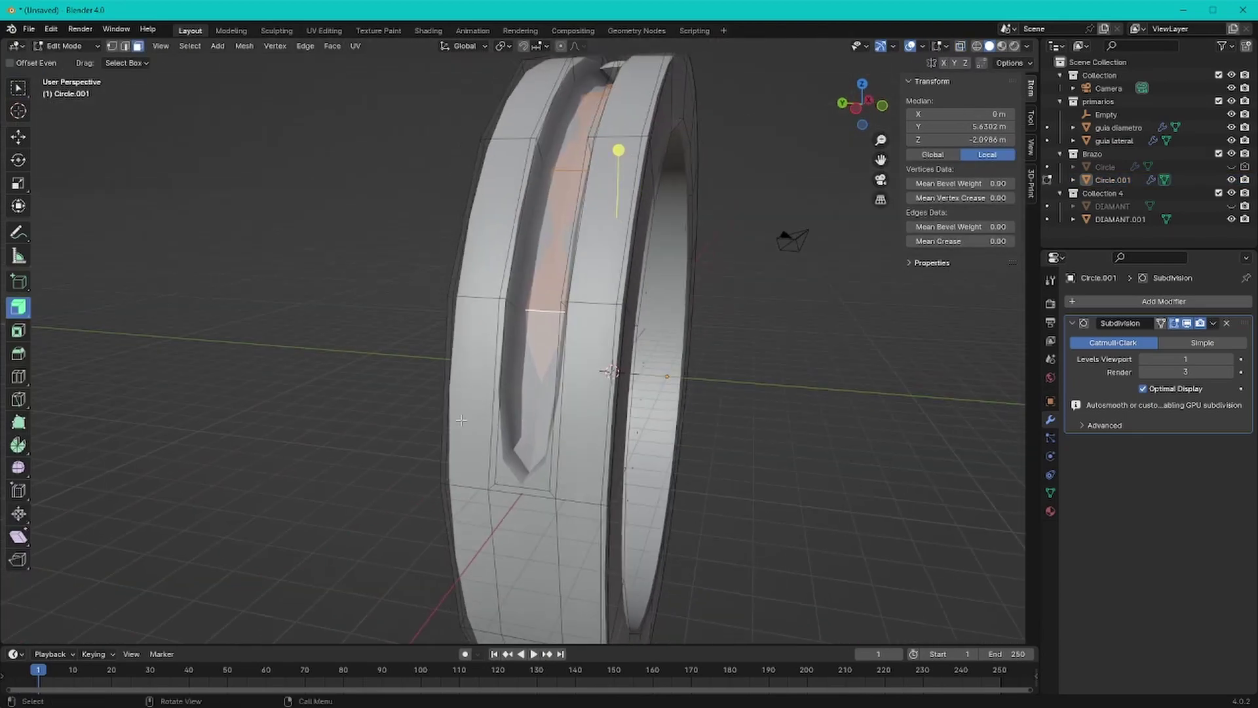
{"action": "scroll", "coordinate": [426, 446], "scroll_direction": "up", "scroll_amount": 4}
{"action": "key", "text": "i"}
{"action": "left_click", "coordinate": [644, 494]}
Step: Slide an edge loop beside the channel and cut a new edge loop across the lower band
{"action": "scroll", "coordinate": [644, 493], "scroll_direction": "down", "scroll_amount": 3}
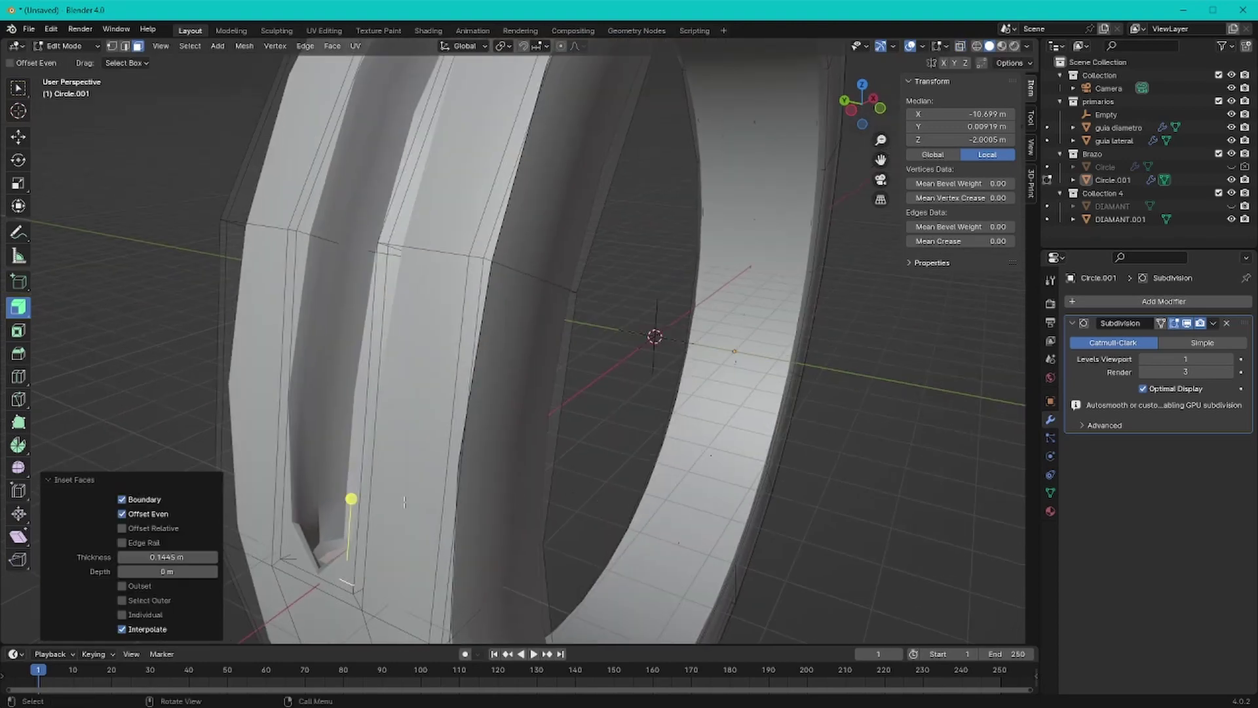
{"action": "key", "text": "alt+z"}
{"action": "key", "text": "2"}
{"action": "left_click", "coordinate": [305, 239], "text": "alt"}
{"action": "key", "text": "g"}
{"action": "key", "text": "g"}
{"action": "left_click", "coordinate": [306, 240]}
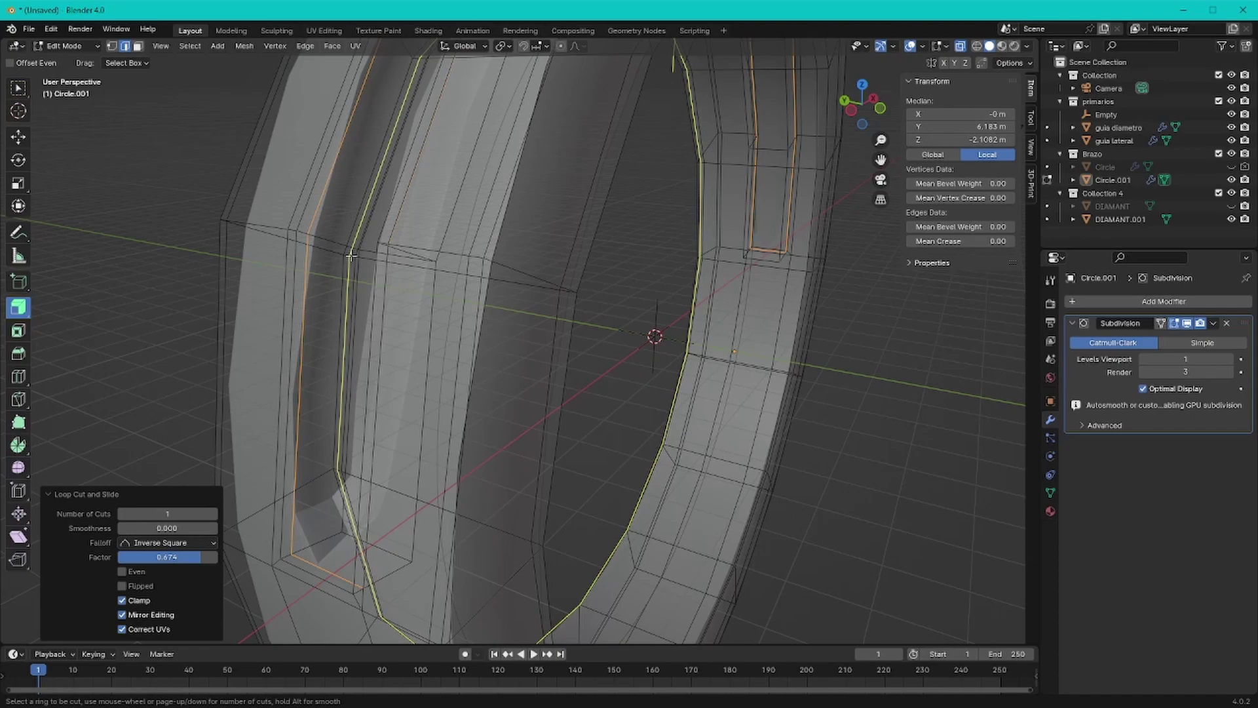
{"action": "middle_click_drag", "start_coordinate": [350, 255], "coordinate": [296, 122]}
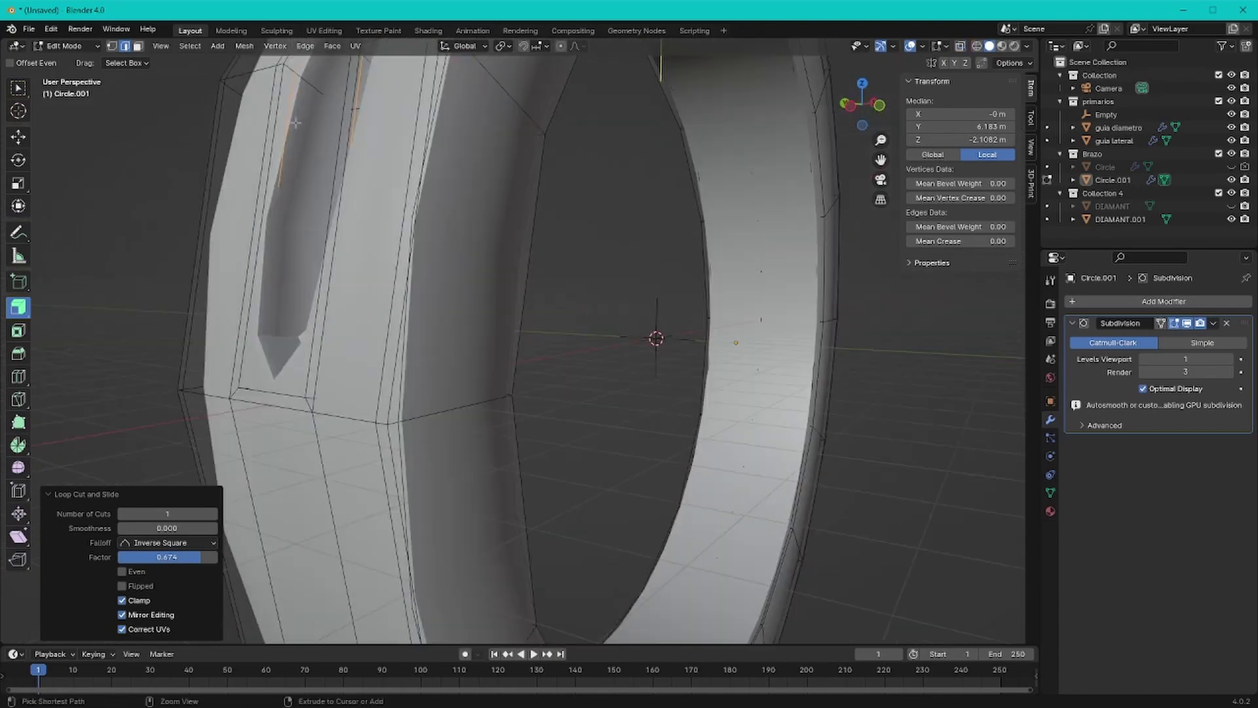
{"action": "scroll", "coordinate": [295, 122], "scroll_direction": "down", "scroll_amount": 5}
{"action": "scroll", "coordinate": [589, 458], "scroll_direction": "up", "scroll_amount": 6}
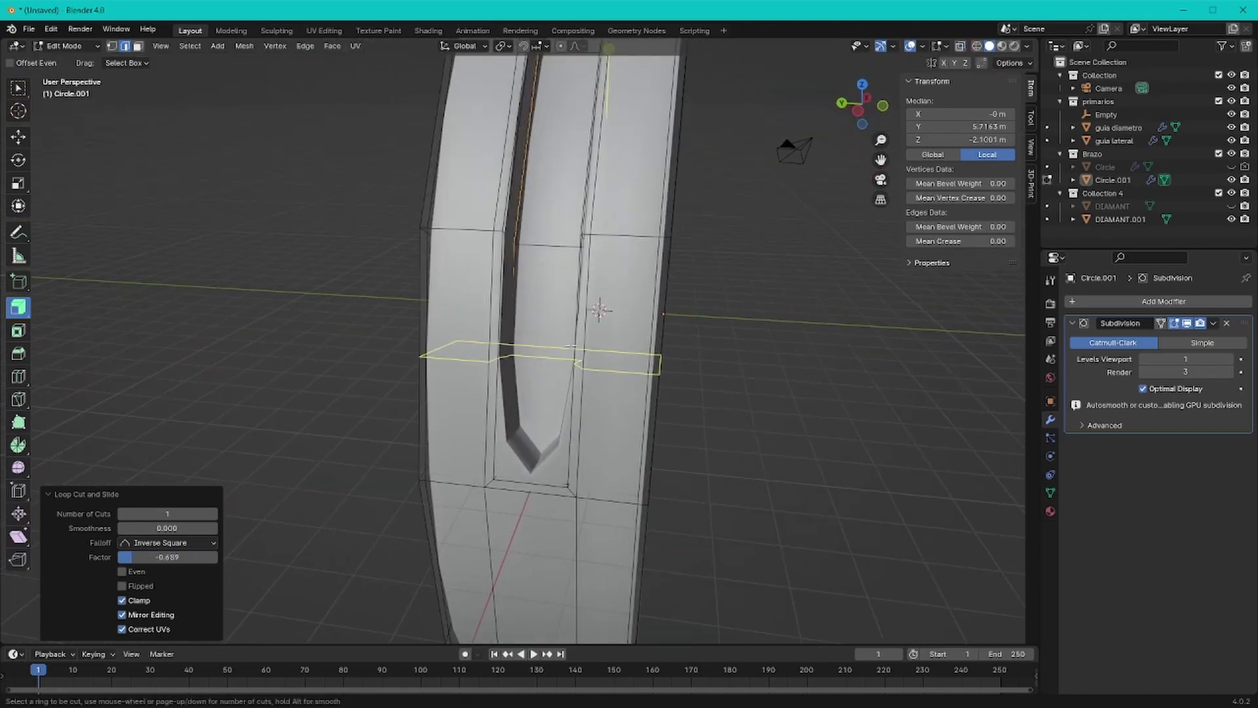
{"action": "middle_click_drag", "start_coordinate": [570, 345], "coordinate": [385, 435]}
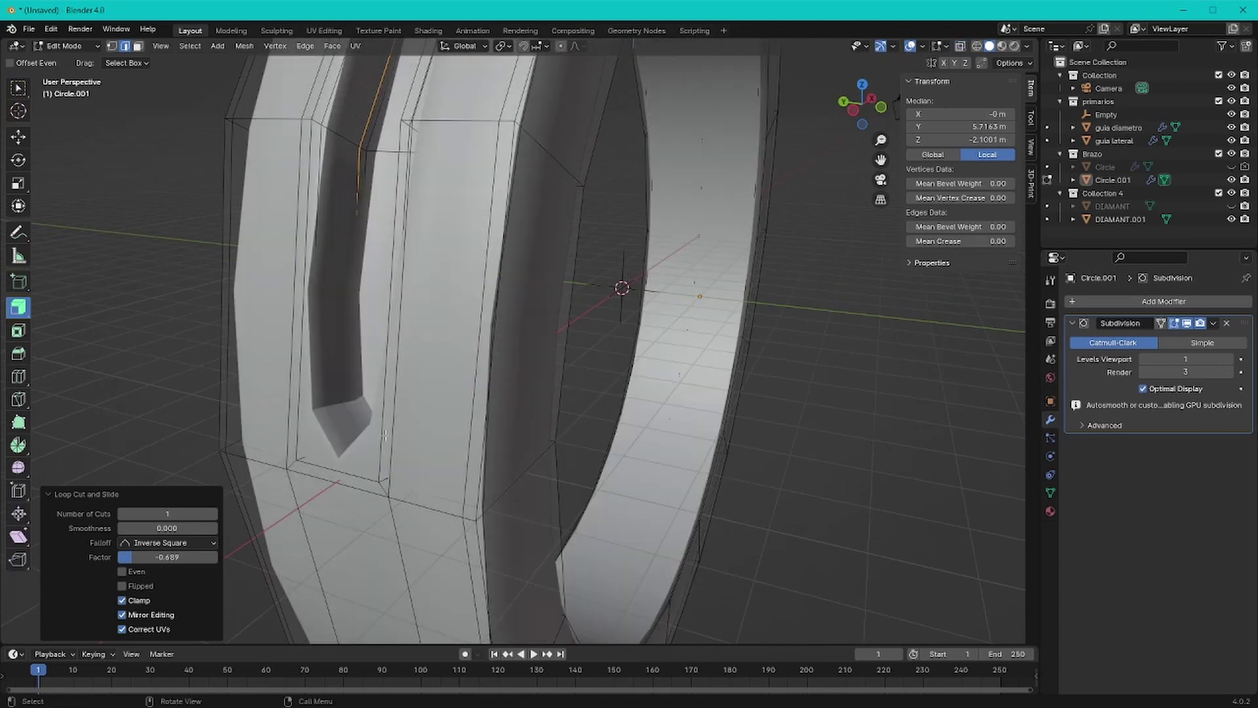
{"action": "left_click_drag", "start_coordinate": [372, 410], "coordinate": [438, 446]}
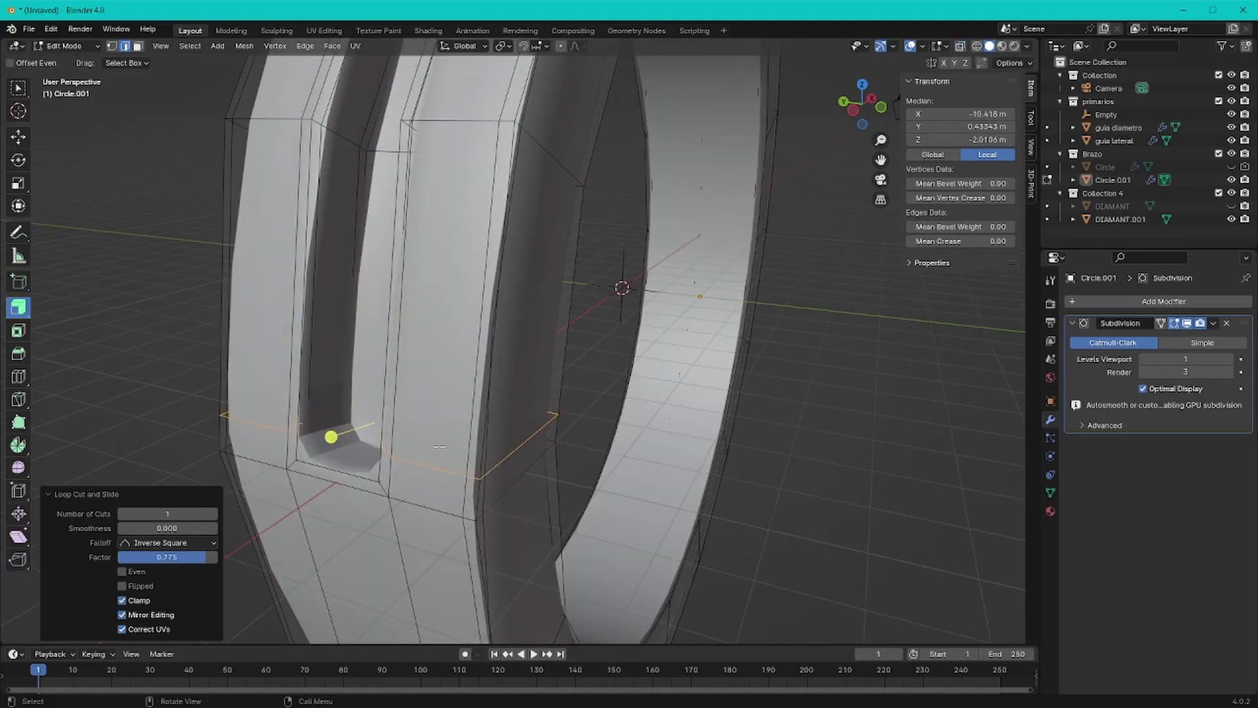
Step: Add a loop cut across the band near the channel's end
{"action": "key", "text": "w"}
{"action": "left_click_drag", "start_coordinate": [862, 105], "coordinate": [880, 112]}
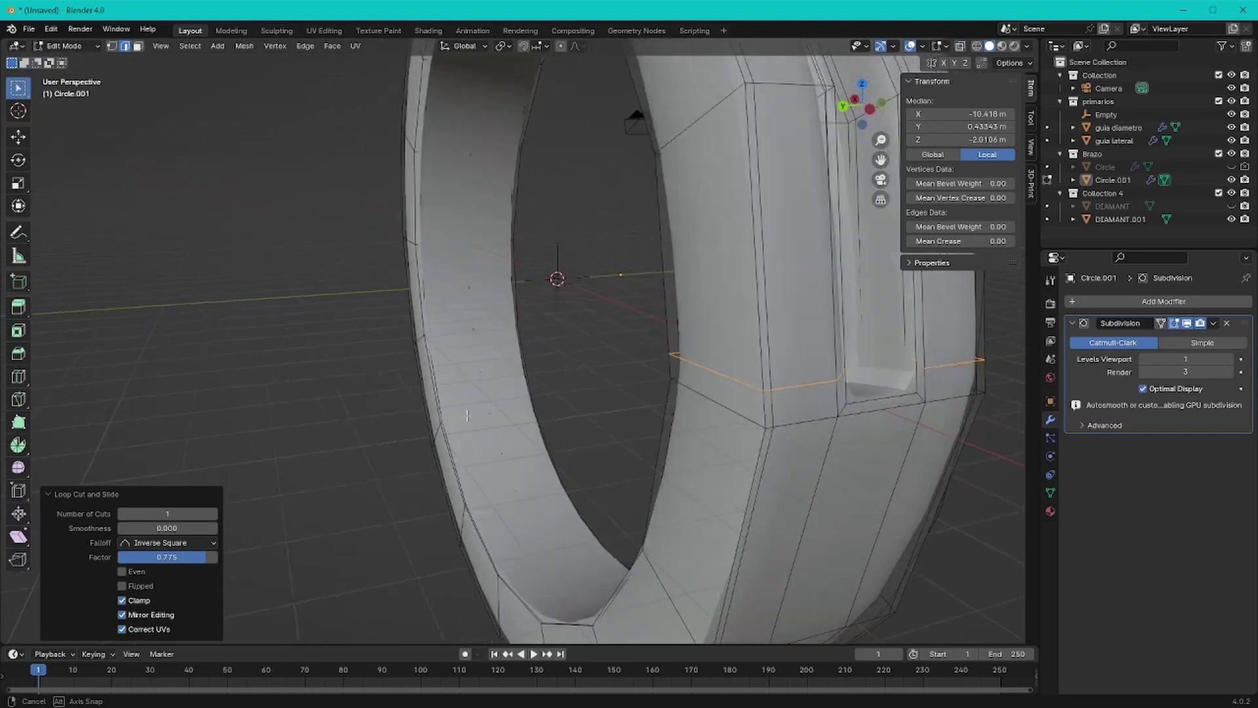
{"action": "key", "text": "KP_1"}
{"action": "scroll", "coordinate": [369, 374], "scroll_direction": "up", "scroll_amount": 3}
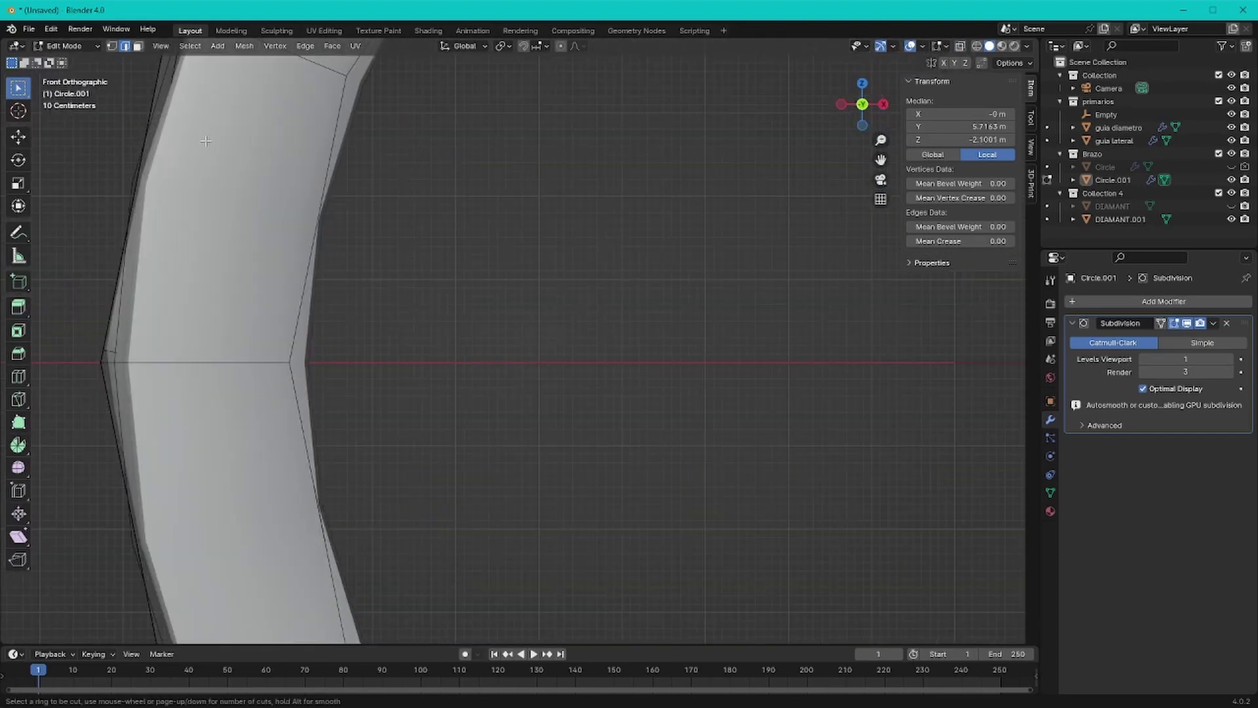
{"action": "left_click", "coordinate": [151, 223]}
{"action": "middle_click_drag", "start_coordinate": [188, 272], "coordinate": [696, 292]}
Step: Slide two corner vertices at the channel end along their edges
{"action": "left_click", "coordinate": [757, 460]}
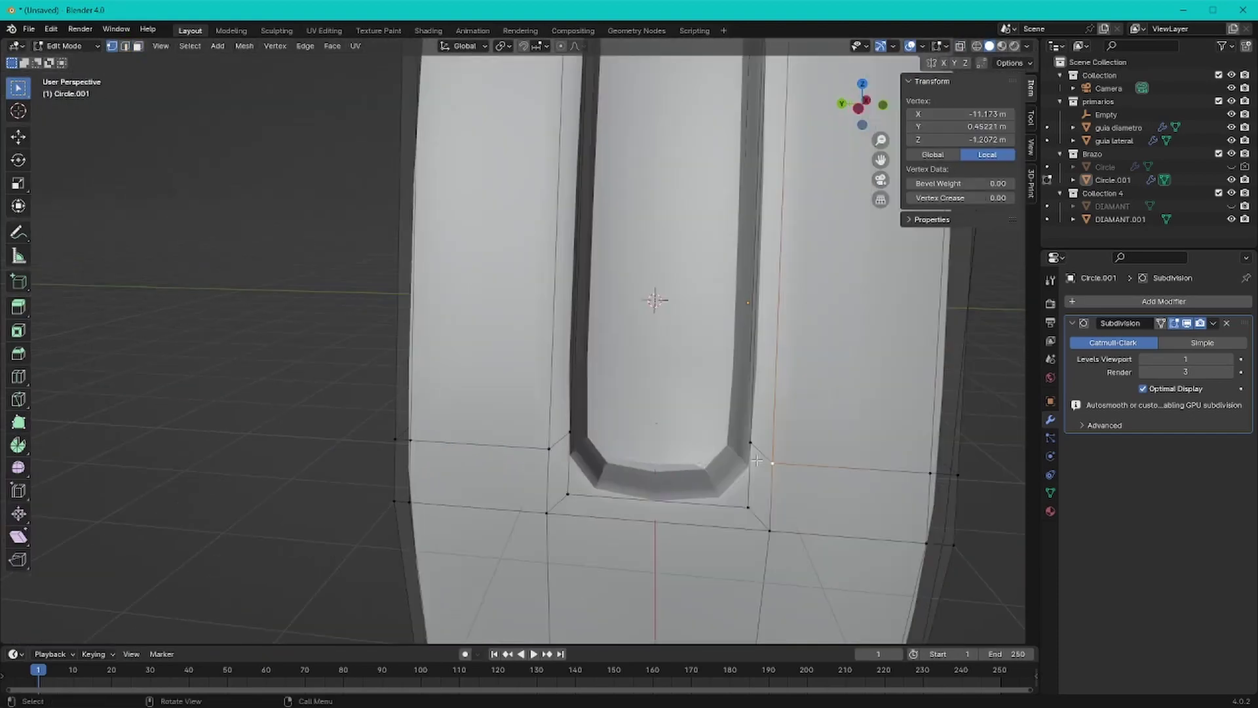
{"action": "scroll", "coordinate": [756, 461], "scroll_direction": "down", "scroll_amount": 3}
{"action": "middle_click_drag", "start_coordinate": [757, 461], "coordinate": [812, 366]}
{"action": "scroll", "coordinate": [909, 146], "scroll_direction": "down", "scroll_amount": 1, "text": "ctrl"}
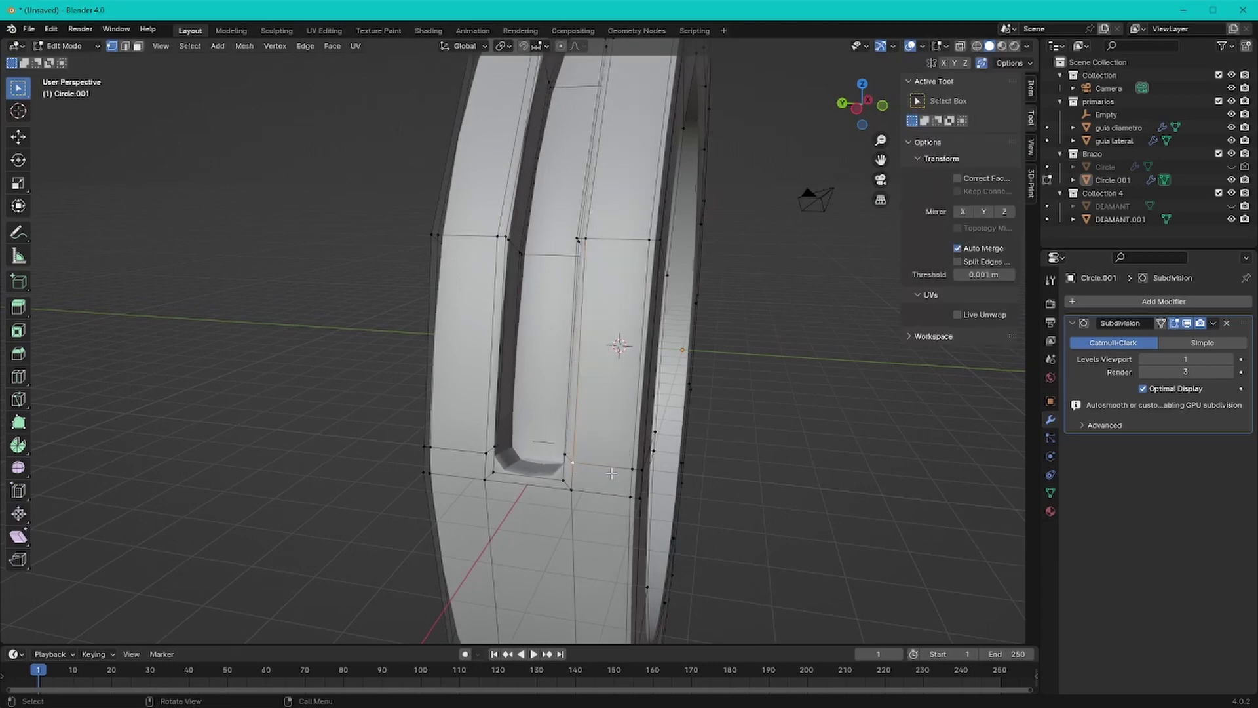
{"action": "key", "text": "shift+v"}
{"action": "left_click", "coordinate": [573, 413]}
{"action": "left_click", "coordinate": [506, 448]}
{"action": "key", "text": "shift+v"}
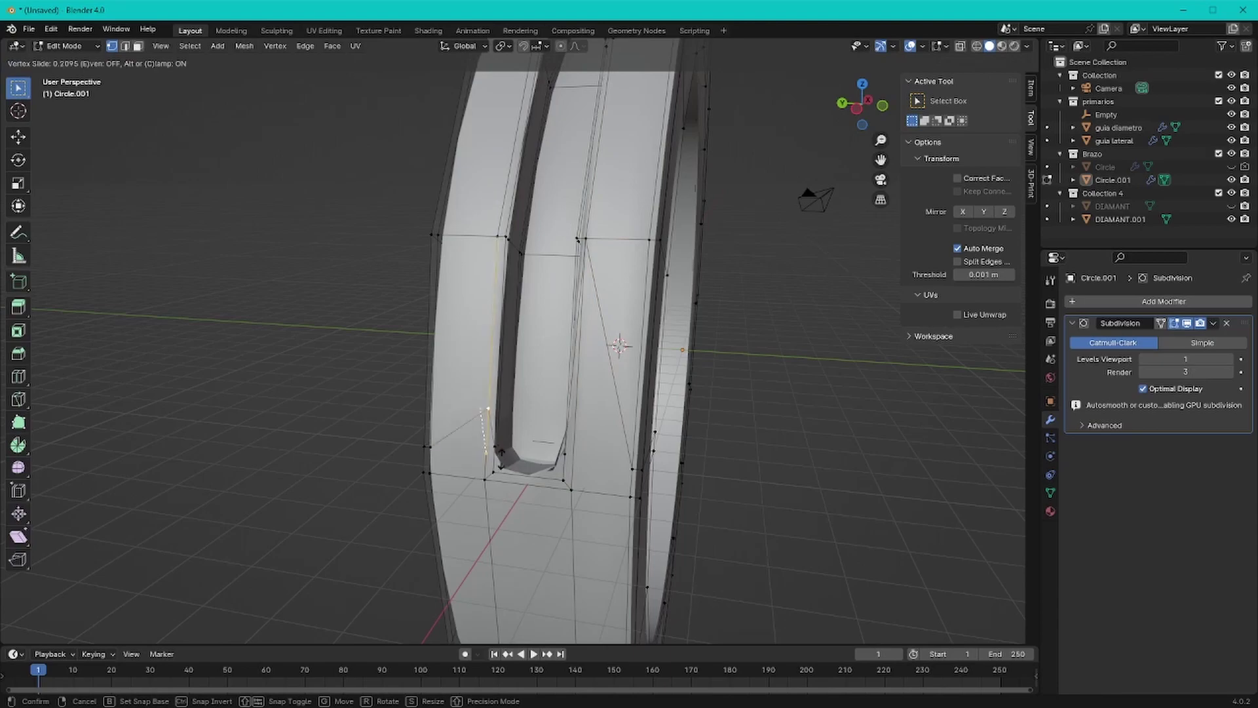
{"action": "left_click", "coordinate": [501, 450]}
Step: Apply an operation from the Edge menu to the band, then view the whole ring from the front
{"action": "key", "text": "2"}
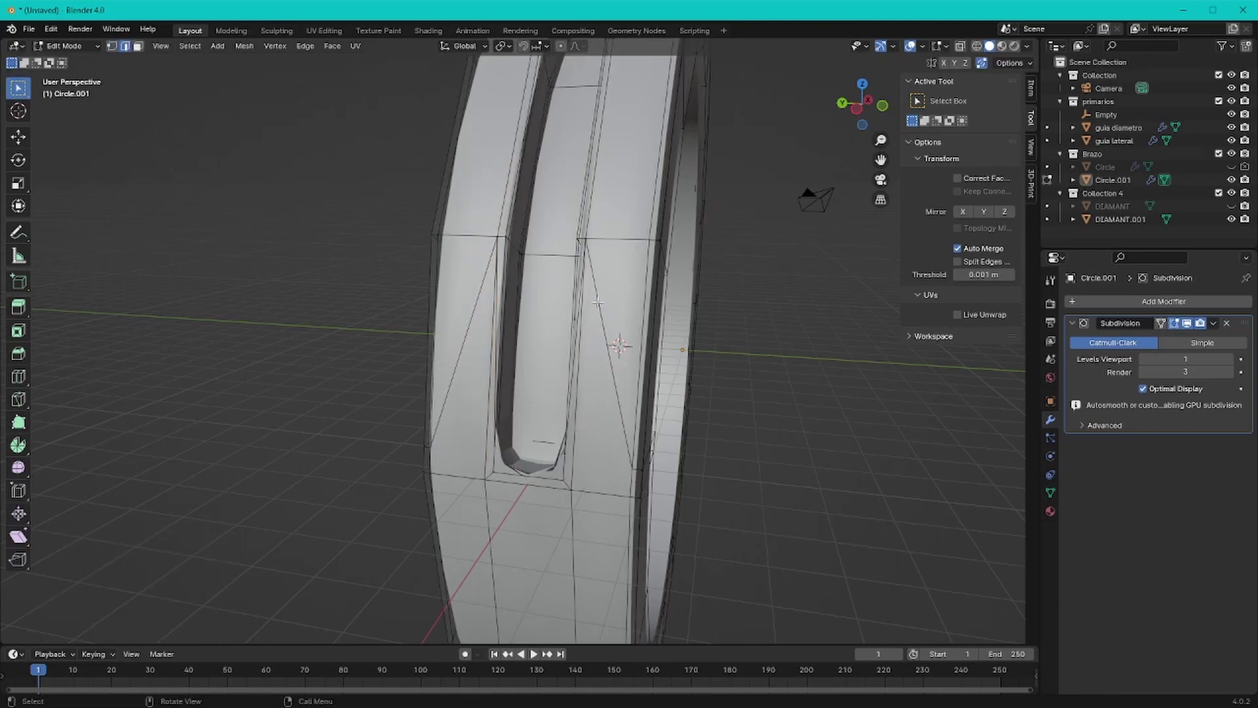
{"action": "middle_click_drag", "start_coordinate": [604, 304], "coordinate": [567, 414]}
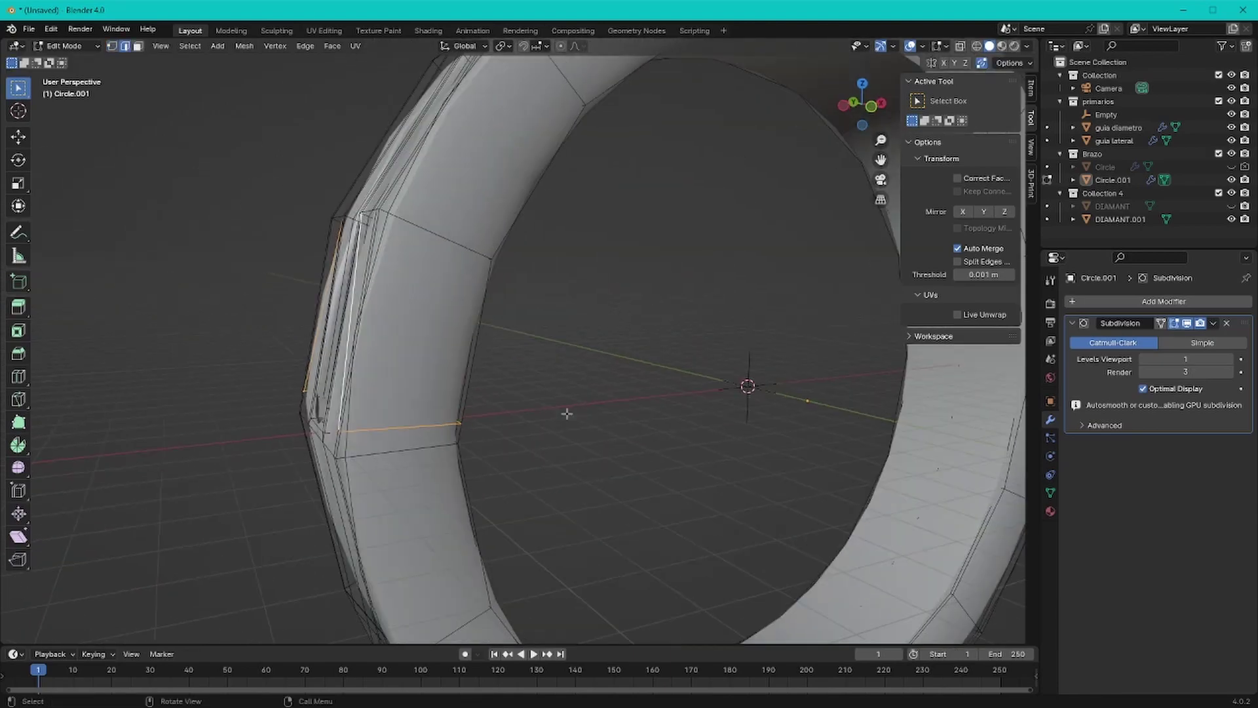
{"action": "right_click", "coordinate": [567, 414]}
{"action": "left_click", "coordinate": [570, 470]}
{"action": "mouse_move", "coordinate": [708, 373]}
{"action": "middle_mouse_down"}
{"action": "mouse_move", "coordinate": [553, 435]}
{"action": "mouse_move", "coordinate": [615, 363]}
{"action": "middle_mouse_up"}
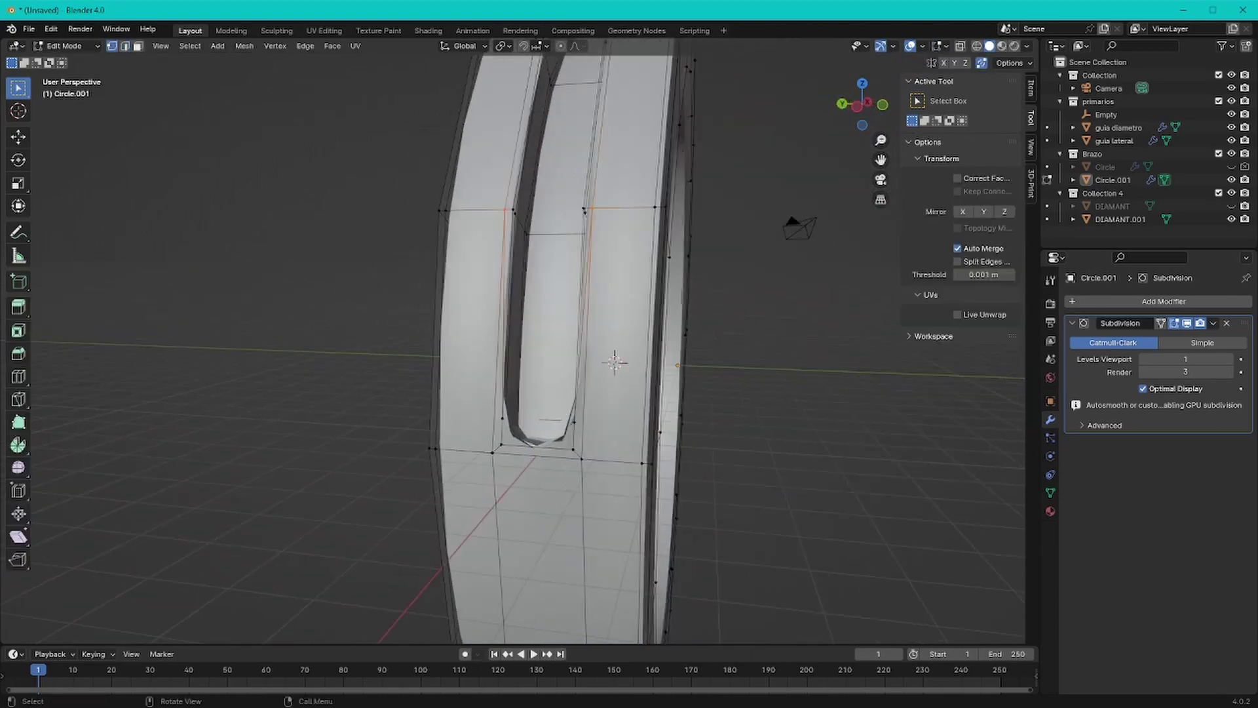
{"action": "scroll", "coordinate": [614, 362], "scroll_direction": "up", "scroll_amount": 2}
{"action": "key", "text": "Tab"}
{"action": "scroll", "coordinate": [644, 370], "scroll_direction": "down", "scroll_amount": 3}
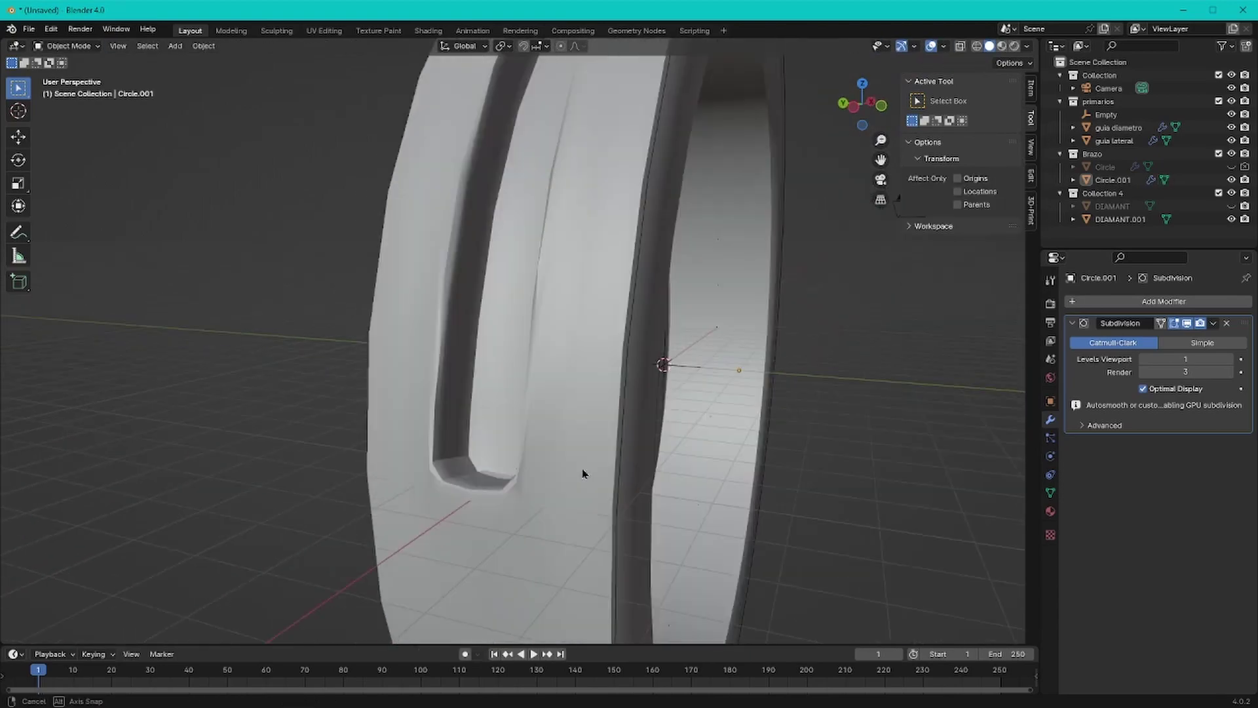
{"action": "middle_click_drag", "start_coordinate": [585, 472], "coordinate": [655, 459]}
{"action": "scroll", "coordinate": [655, 458], "scroll_direction": "down", "scroll_amount": 2}
{"action": "key", "text": "KP_1"}
Step: Delete the right half of the ring's mesh
{"action": "key", "text": "Tab"}
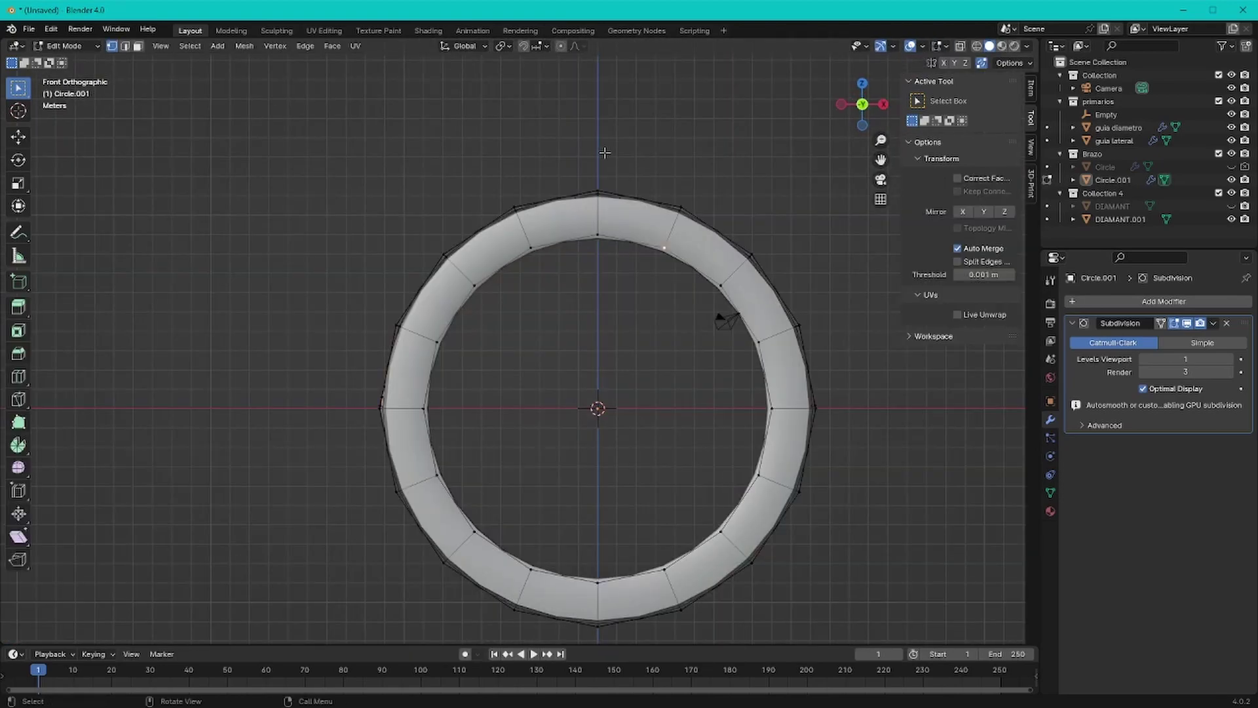
{"action": "left_click_drag", "start_coordinate": [603, 152], "coordinate": [819, 626]}
{"action": "key", "text": "x"}
{"action": "left_click", "coordinate": [855, 427]}
{"action": "key", "text": "Tab"}
Step: Add a Mirror modifier above Subdivision, mirroring around the Empty
{"action": "left_click", "coordinate": [1158, 301]}
{"action": "type", "text": "mir"}
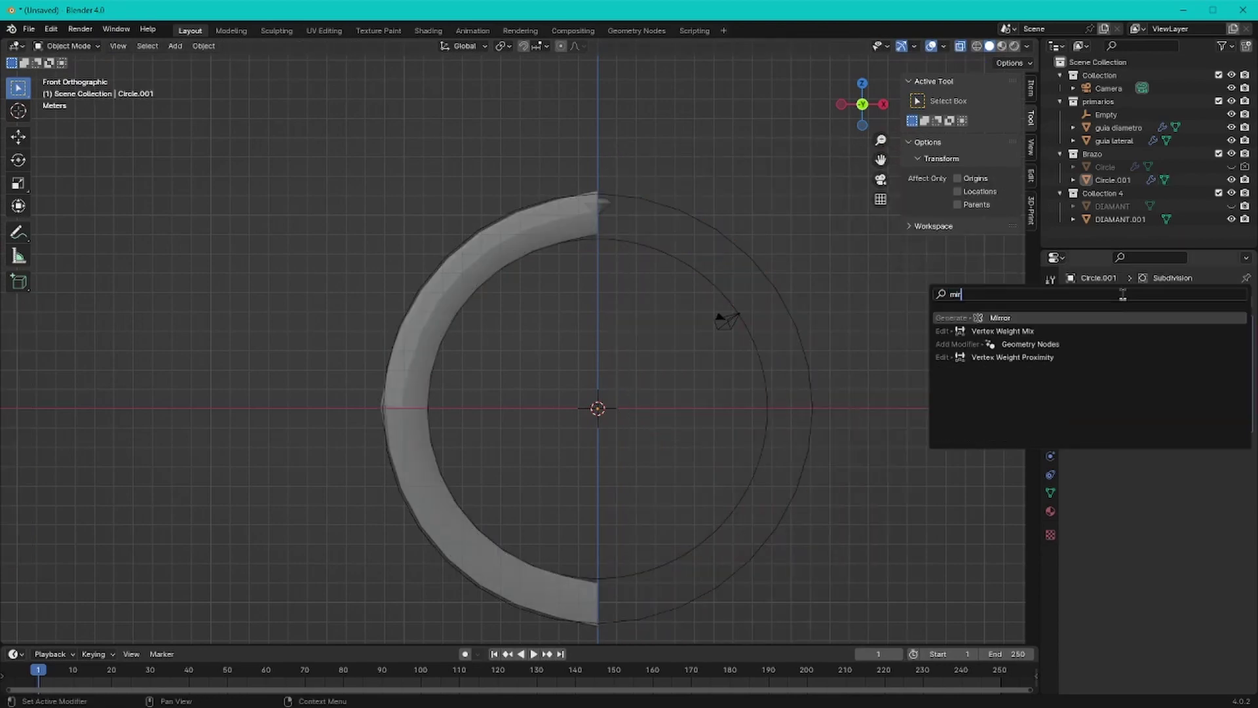
{"action": "key", "text": "Return"}
{"action": "left_click_drag", "start_coordinate": [1093, 323], "coordinate": [1093, 480]}
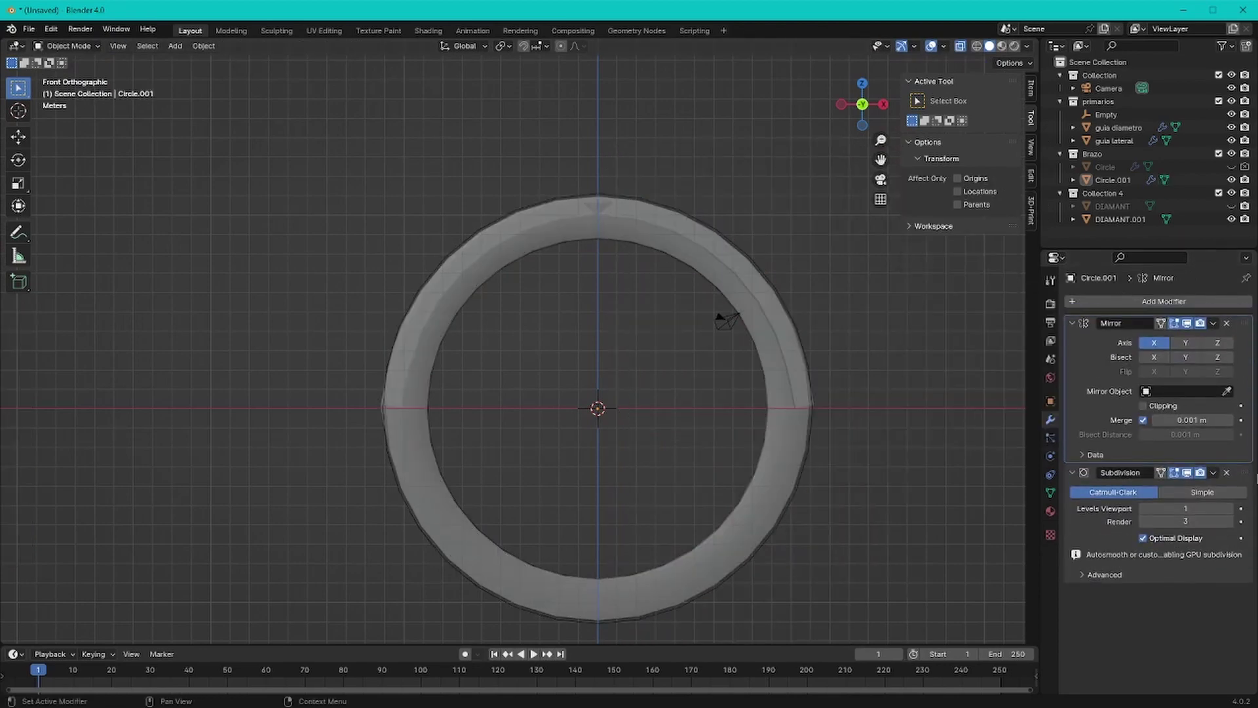
{"action": "left_click", "coordinate": [1186, 391]}
{"action": "left_click", "coordinate": [1179, 420]}
{"action": "left_click", "coordinate": [786, 393]}
Step: In right side view, scale the channel walls along Y to fit the diamond
{"action": "middle_click_drag", "start_coordinate": [670, 344], "coordinate": [780, 460]}
{"action": "scroll", "coordinate": [581, 395], "scroll_direction": "down", "scroll_amount": 10}
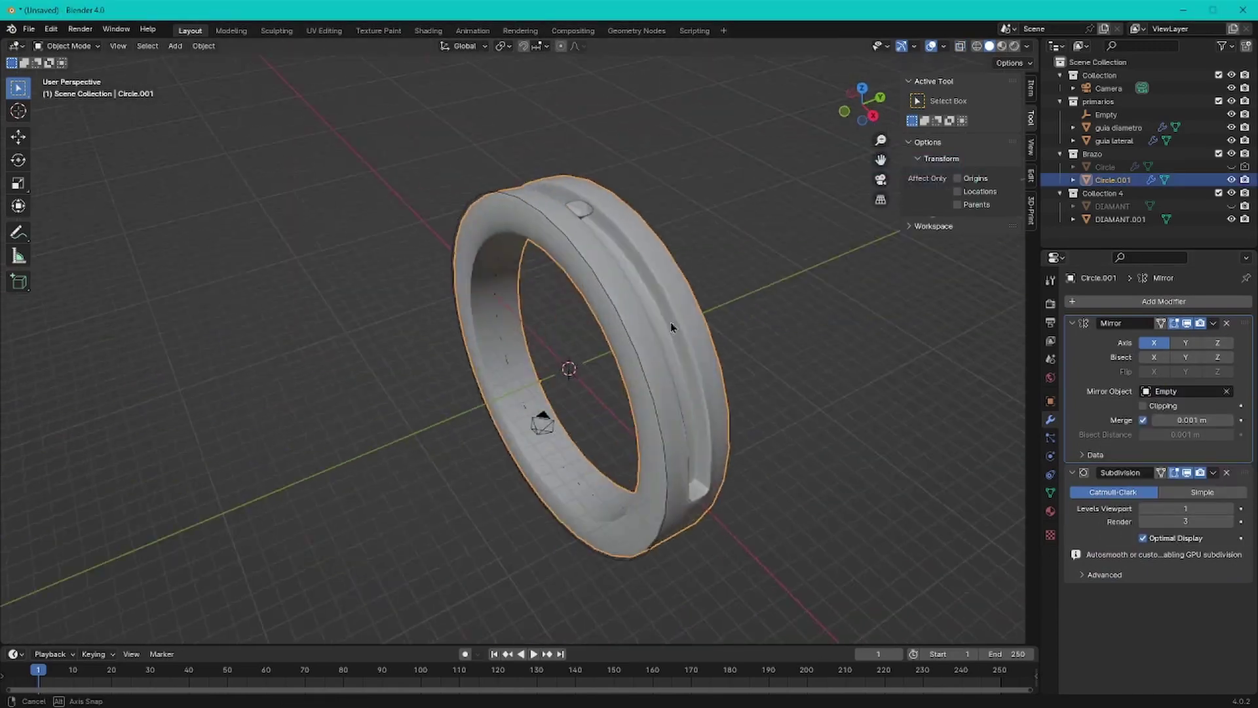
{"action": "middle_click_drag", "start_coordinate": [670, 321], "coordinate": [745, 346]}
{"action": "key", "text": "Tab"}
{"action": "key", "text": "KP_3"}
{"action": "key", "text": "alt+z"}
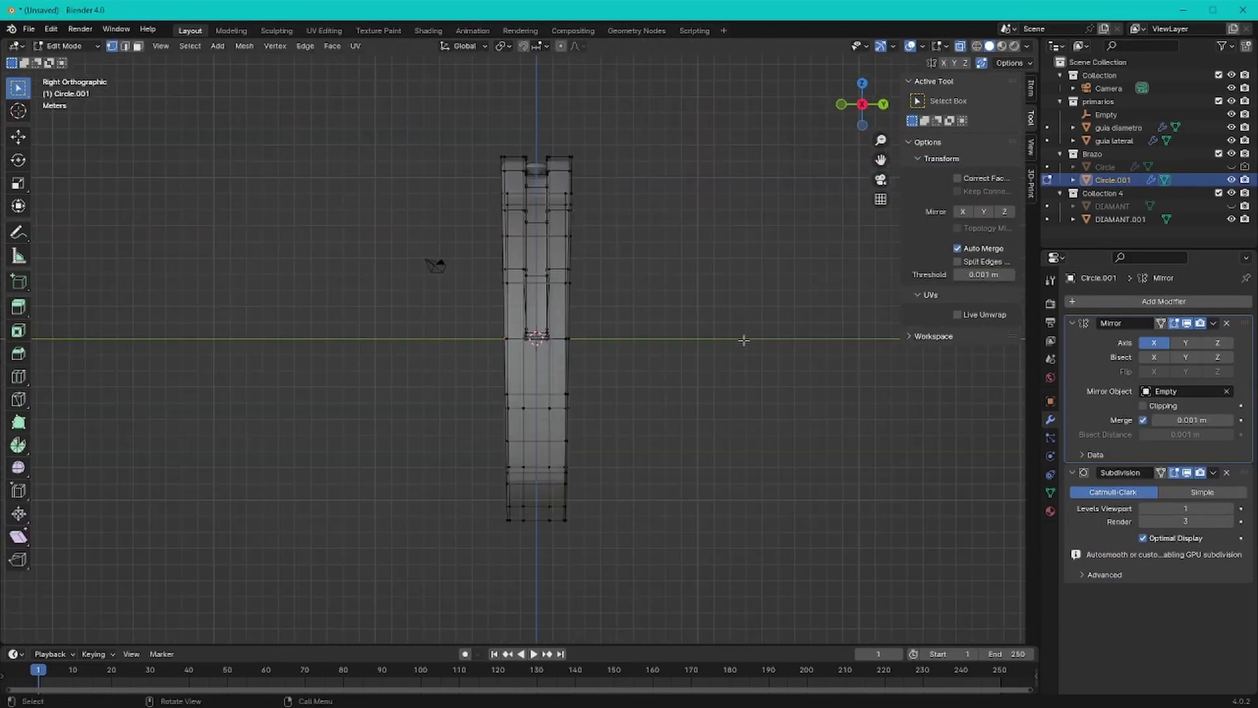
{"action": "scroll", "coordinate": [540, 195], "scroll_direction": "up", "scroll_amount": 3}
{"action": "scroll", "coordinate": [572, 473], "scroll_direction": "up", "scroll_amount": 10}
{"action": "key", "text": "s"}
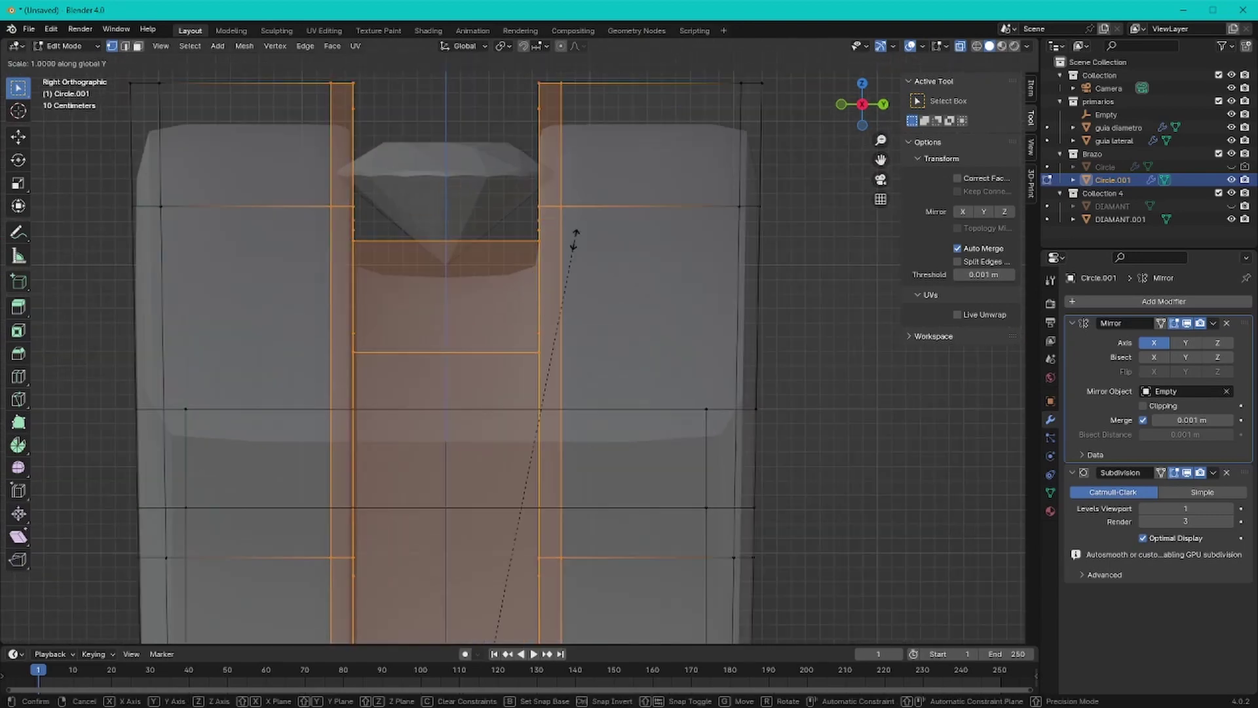
{"action": "key", "text": "y"}
{"action": "left_click", "coordinate": [609, 393]}
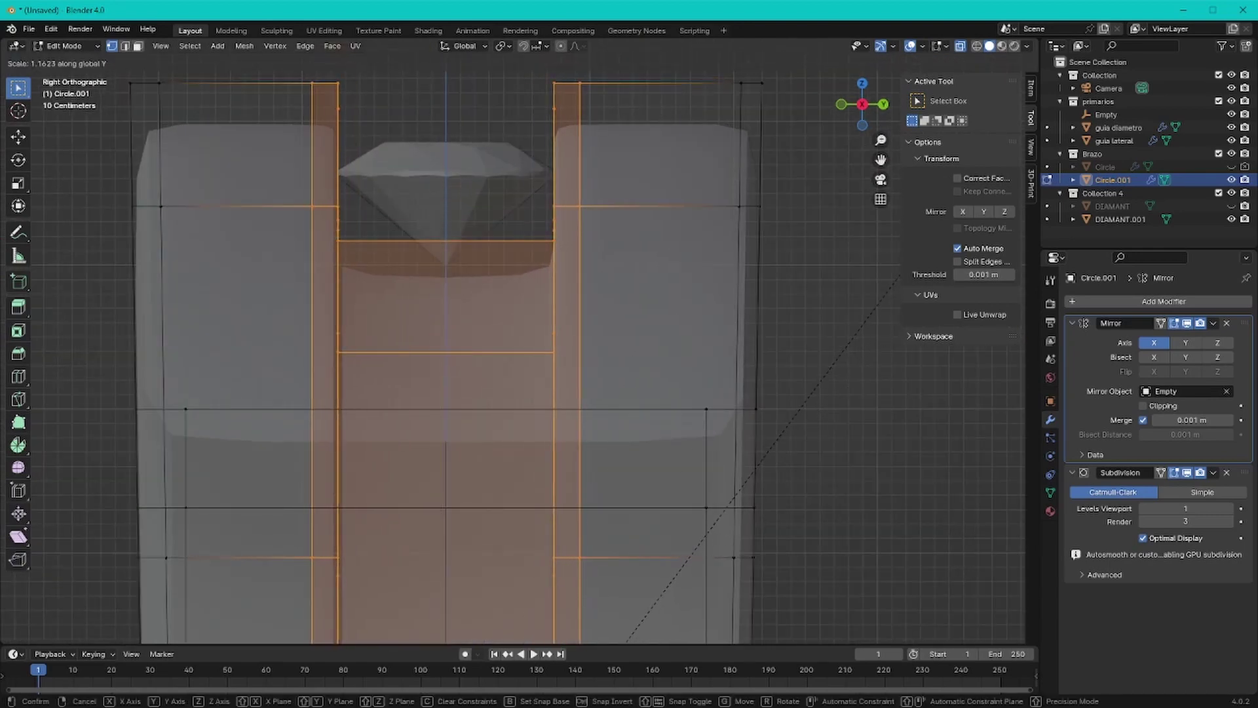
{"action": "key", "text": "Tab"}
{"action": "key", "text": "alt+z"}
{"action": "mouse_move", "coordinate": [610, 393]}
{"action": "middle_mouse_down"}
{"action": "mouse_move", "coordinate": [347, 357]}
{"action": "mouse_move", "coordinate": [806, 524]}
{"action": "middle_mouse_up"}
{"action": "scroll", "coordinate": [347, 357], "scroll_direction": "down", "scroll_amount": 10}
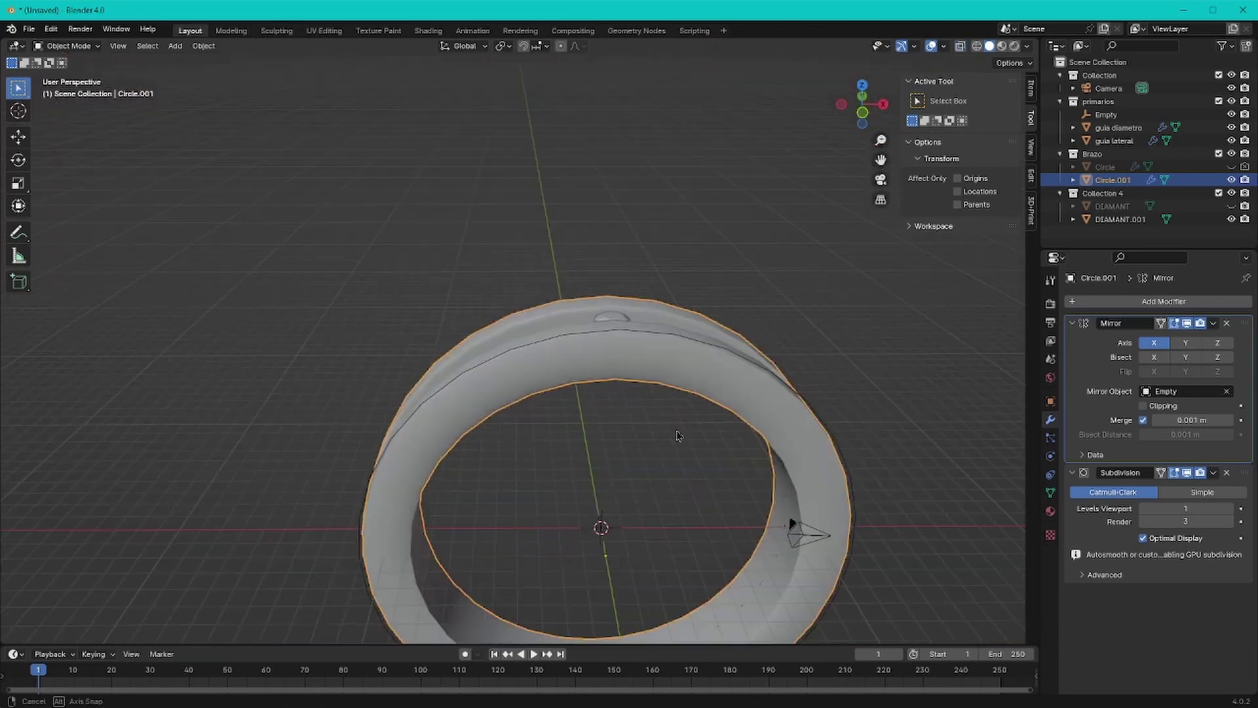
Step: Duplicate DIAMANT in place, rename the copy 'Diamante principal', and set its scale to 1.090
{"action": "left_click", "coordinate": [1113, 206]}
{"action": "key", "text": "shift+d"}
{"action": "key", "text": "Escape"}
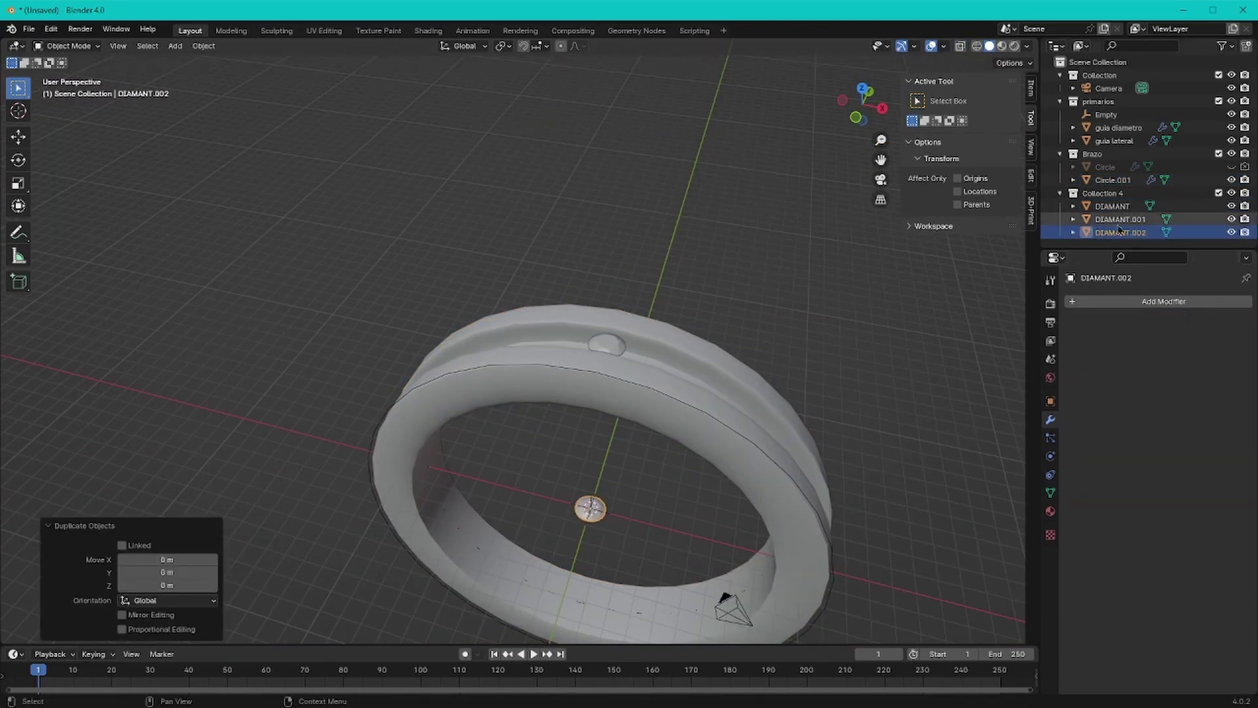
{"action": "left_click", "coordinate": [1120, 233]}
{"action": "type", "text": "Diamante principal"}
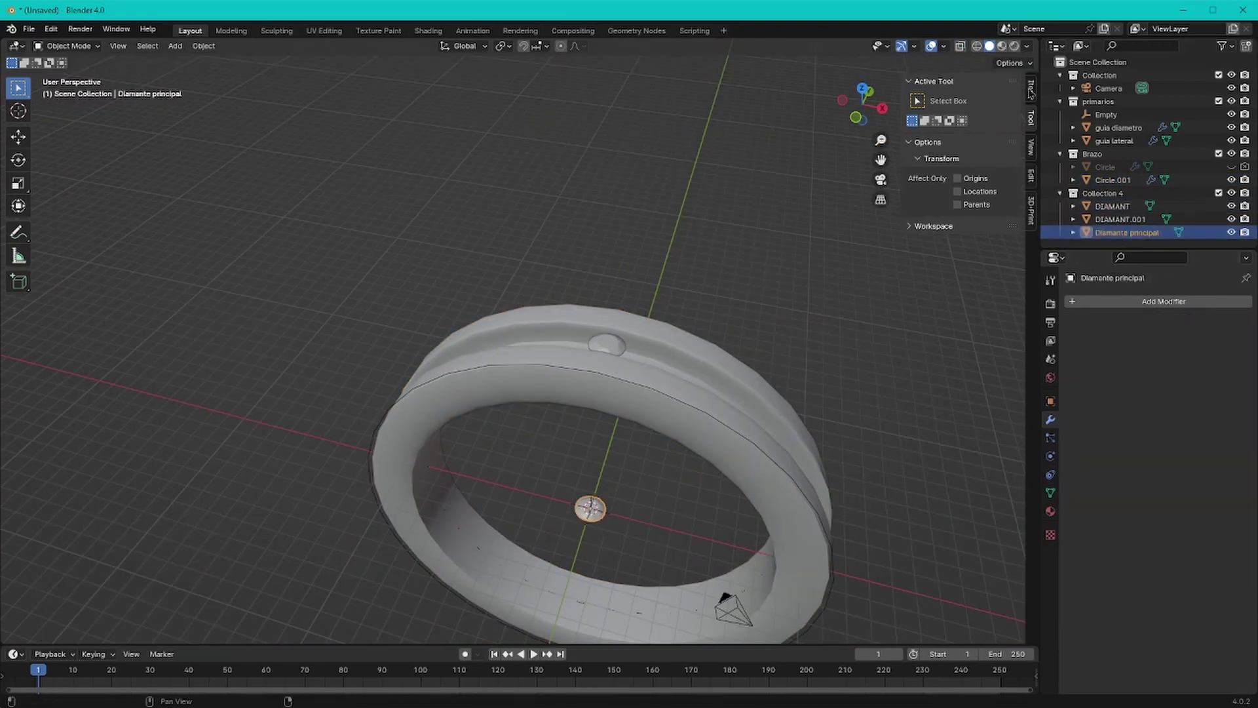
{"action": "left_click", "coordinate": [1031, 91]}
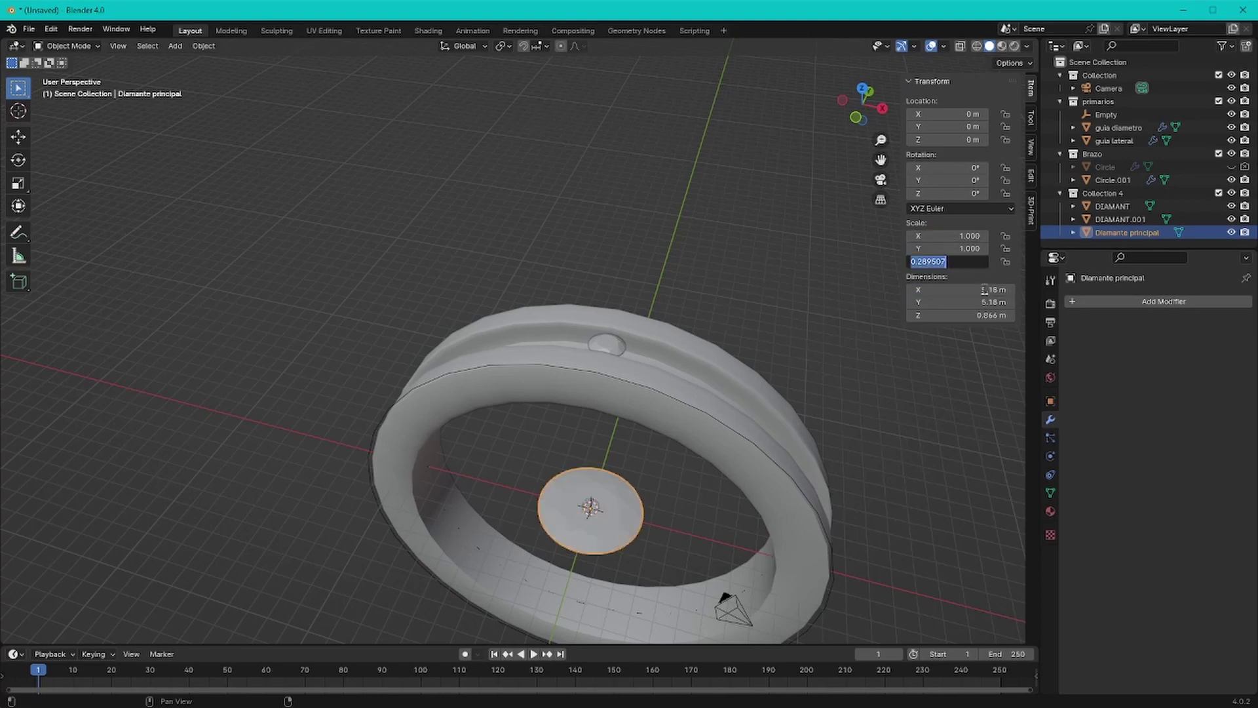
{"action": "middle_click_drag", "start_coordinate": [720, 495], "coordinate": [677, 453]}
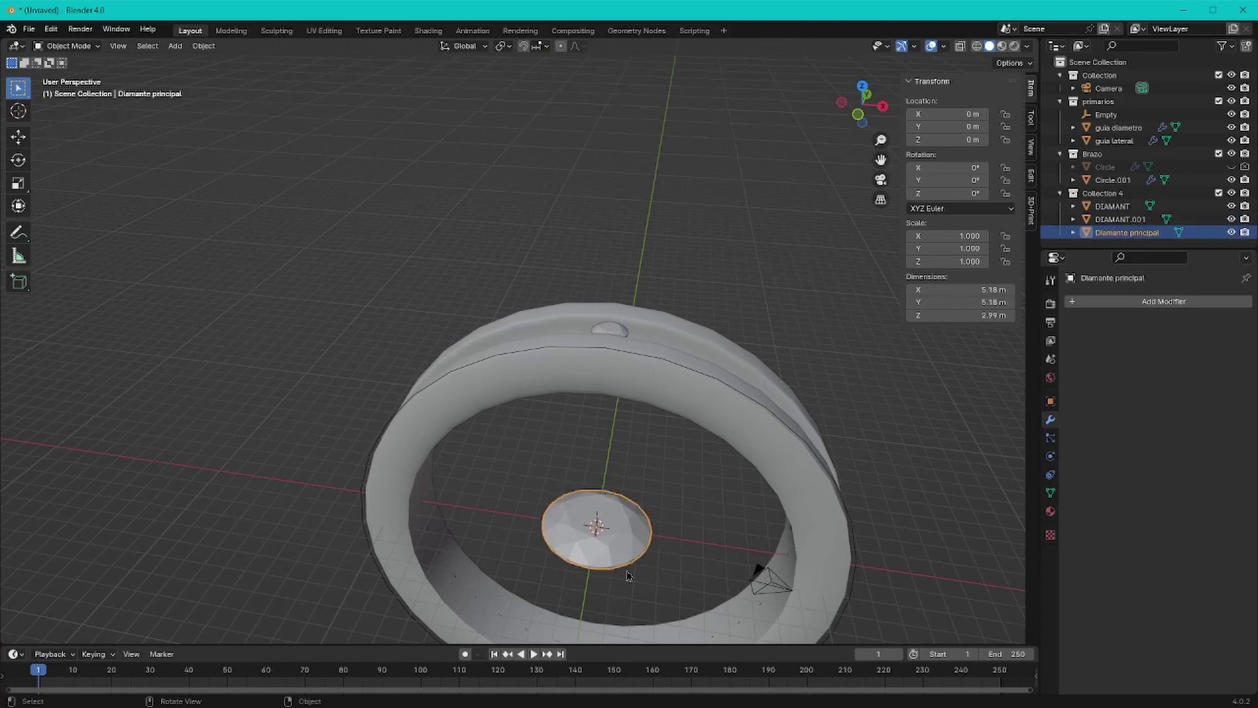
{"action": "scroll", "coordinate": [684, 452], "scroll_direction": "down", "scroll_amount": 2}
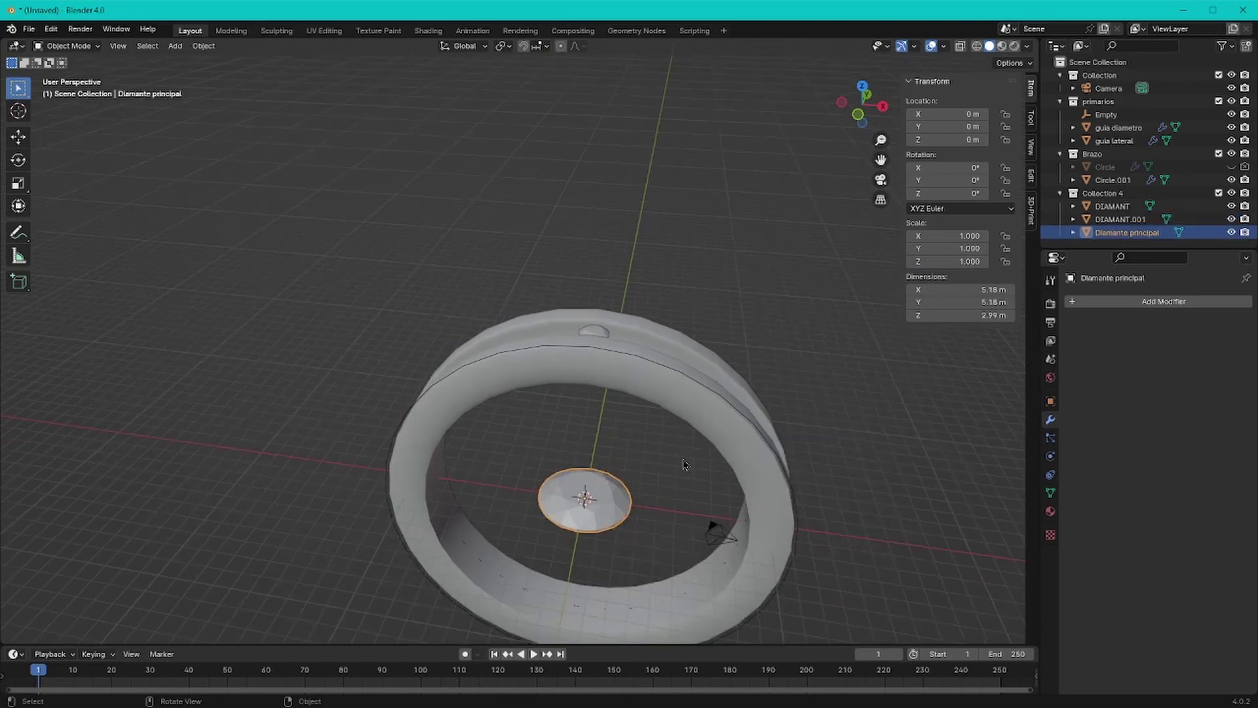
Step: Add a circle mesh, shrink it, and move it straight down below the diamond
{"action": "key", "text": "KP_1"}
{"action": "key", "text": "shift+a"}
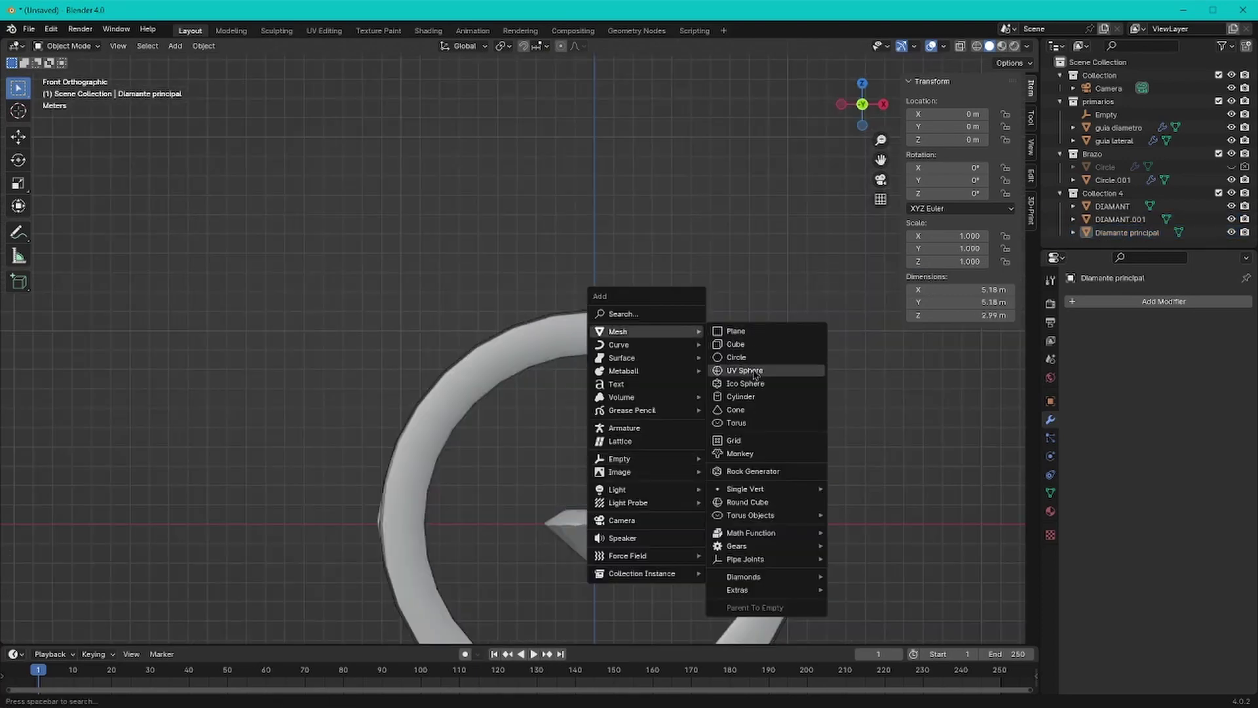
{"action": "left_click", "coordinate": [747, 353]}
{"action": "scroll", "coordinate": [608, 379], "scroll_direction": "up", "scroll_amount": 3}
{"action": "key", "text": "s"}
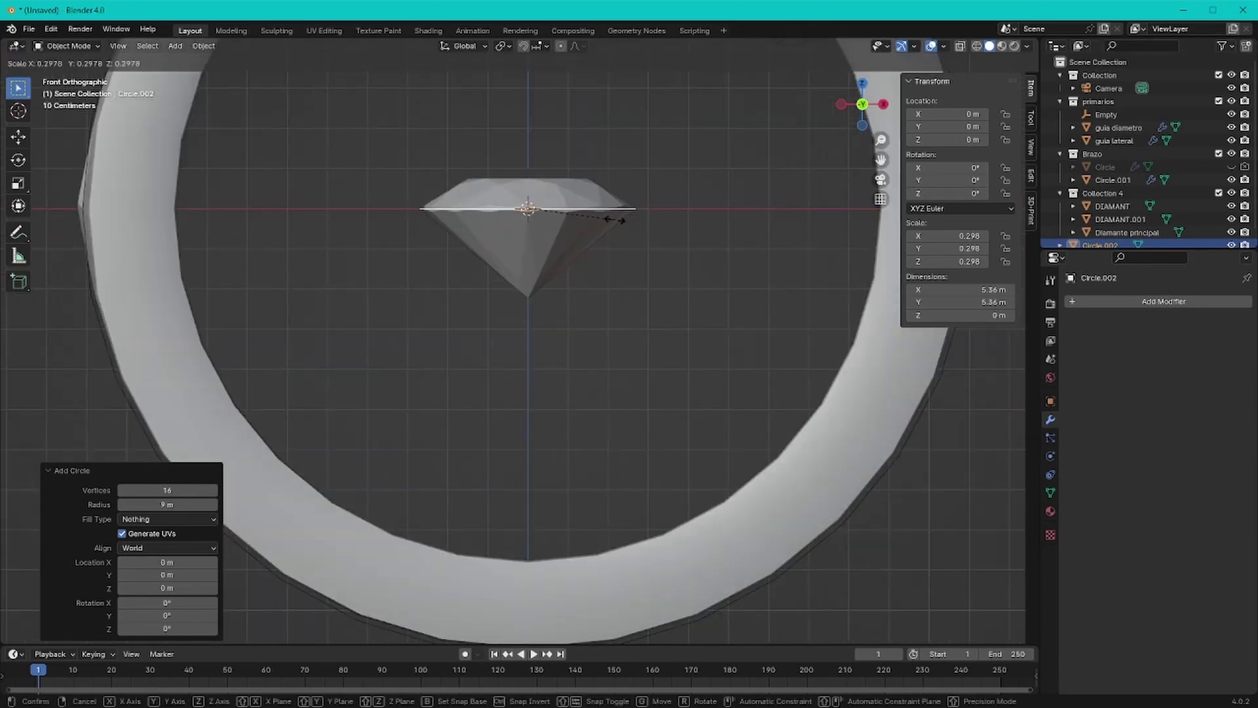
{"action": "left_click", "coordinate": [616, 219]}
{"action": "key", "text": "g"}
{"action": "key", "text": "z"}
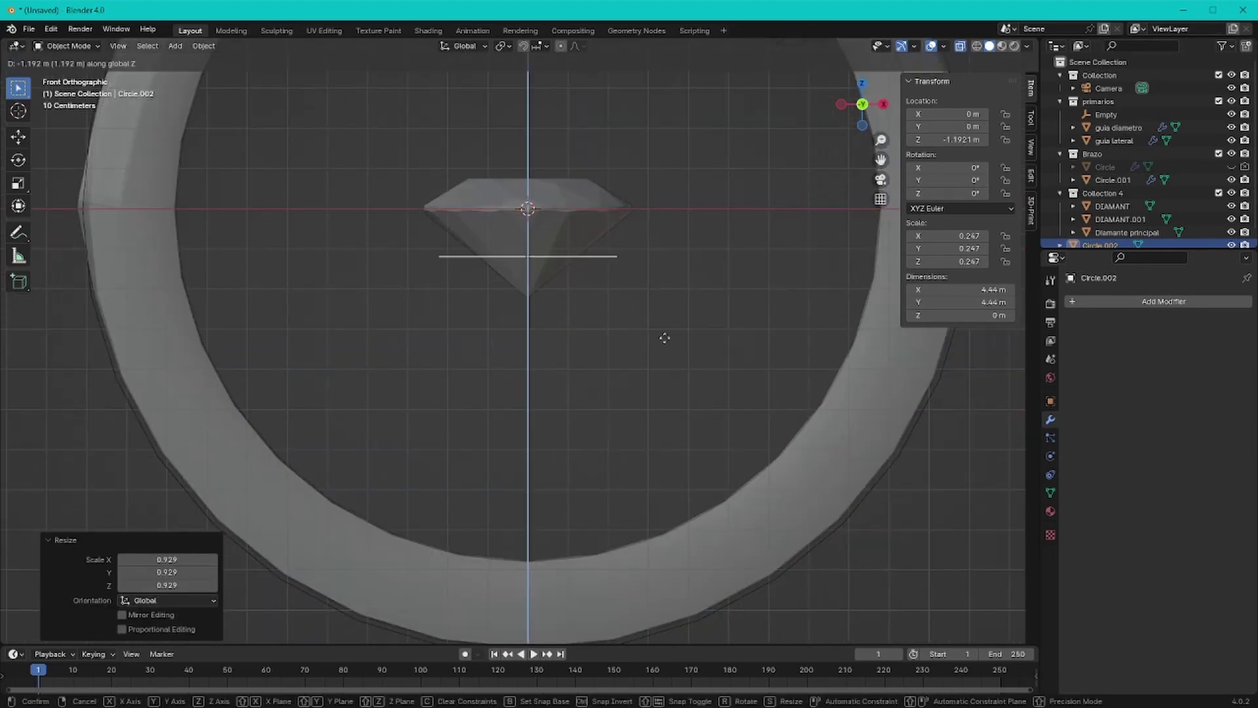
{"action": "left_click", "coordinate": [668, 353]}
Step: Fill the circle by extruding its edge inward and merging it at the centre
{"action": "key", "text": "Tab"}
{"action": "middle_click_drag", "start_coordinate": [671, 377], "coordinate": [681, 322]}
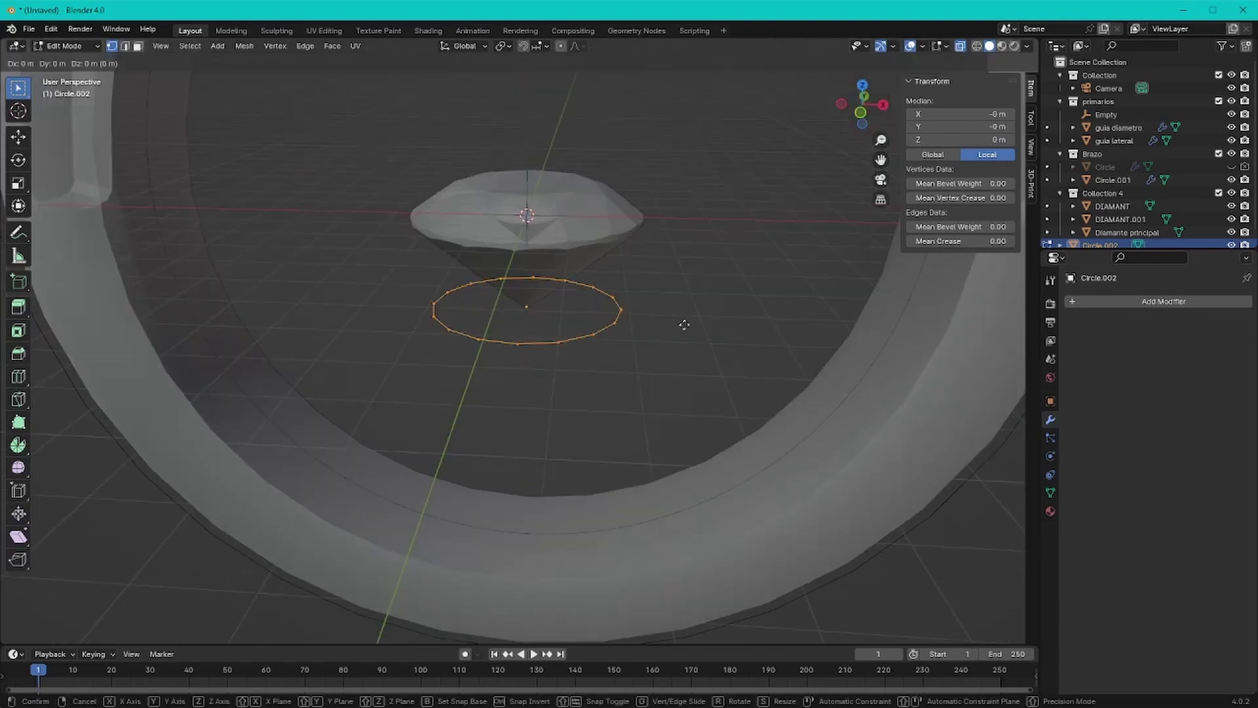
{"action": "key", "text": "e"}
{"action": "key", "text": "s"}
{"action": "left_click", "coordinate": [612, 293]}
{"action": "key", "text": "m"}
Step: Extrude the filled circle into a 4.44 m-wide, 0.617 m-thick disc base
{"action": "key", "text": "a"}
{"action": "key", "text": "e"}
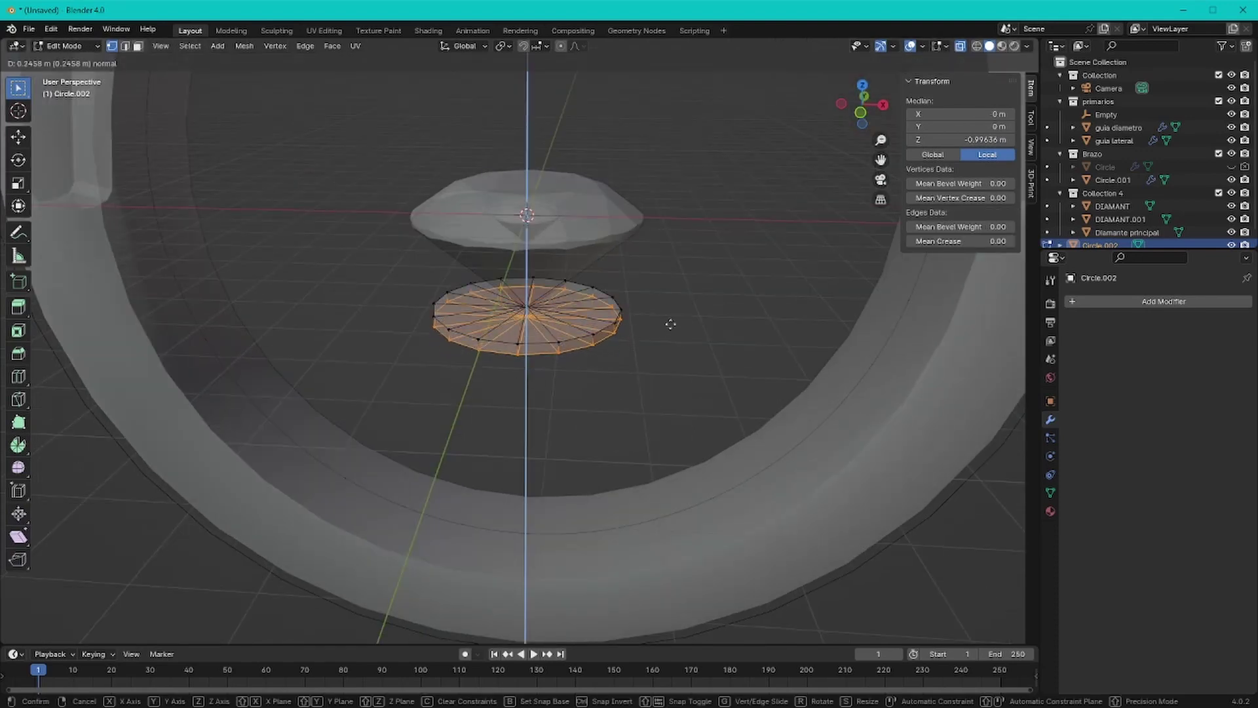
{"action": "left_click", "coordinate": [668, 338]}
{"action": "key", "text": "Tab"}
{"action": "key", "text": "KP_1"}
{"action": "scroll", "coordinate": [662, 331], "scroll_direction": "up", "scroll_amount": 4}
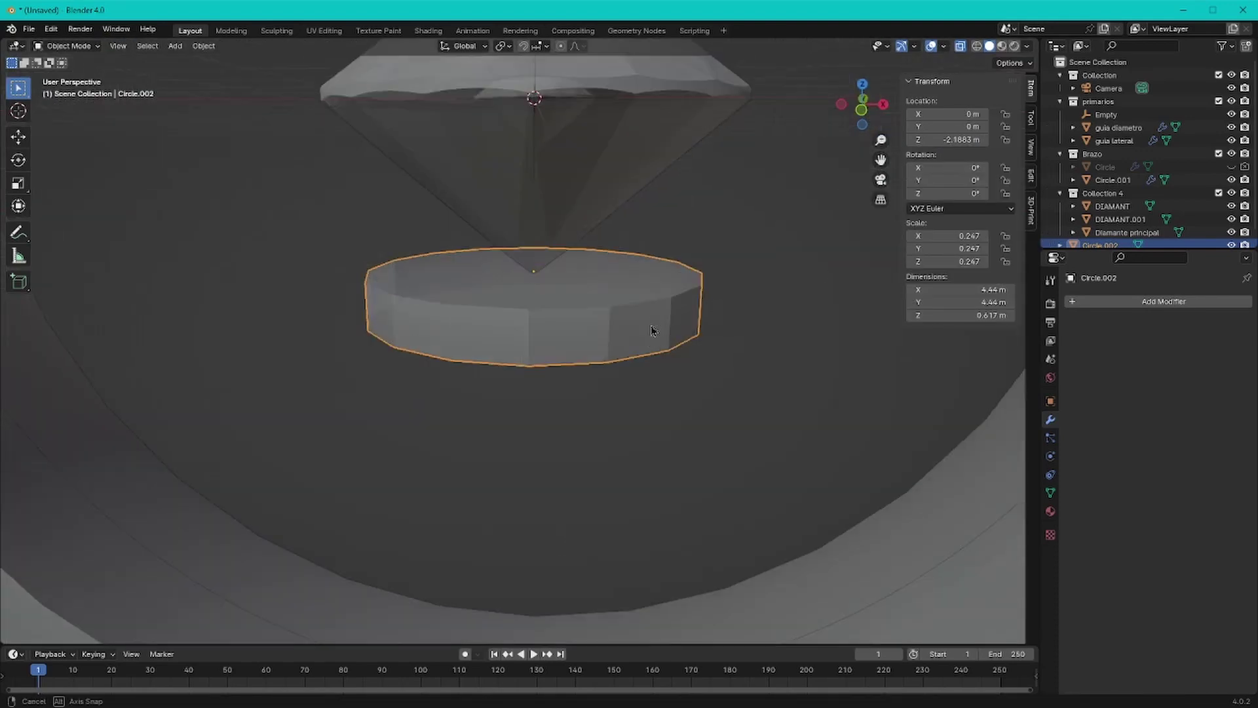
{"action": "scroll", "coordinate": [653, 312], "scroll_direction": "down", "scroll_amount": 1}
Step: Add a second circle scaled to 0.291 around the diamond's widest edge
{"action": "key", "text": "shift+a"}
{"action": "left_click", "coordinate": [721, 284]}
{"action": "key", "text": "s"}
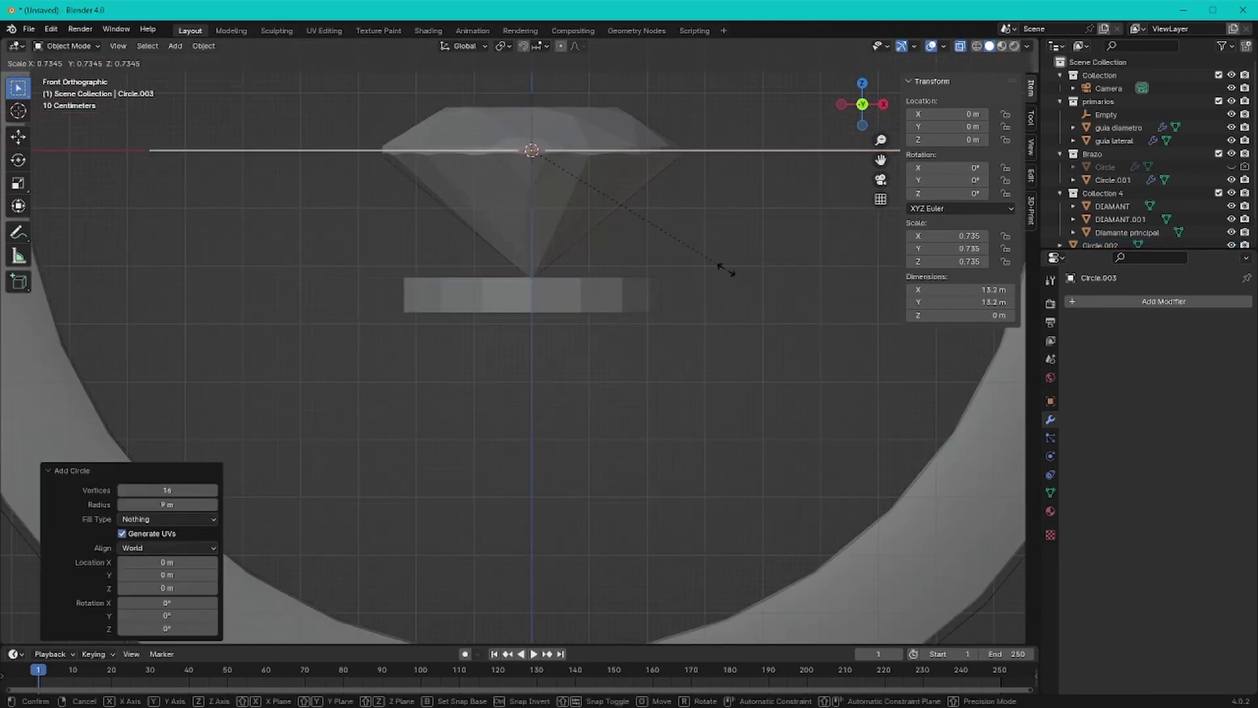
{"action": "left_click", "coordinate": [593, 218]}
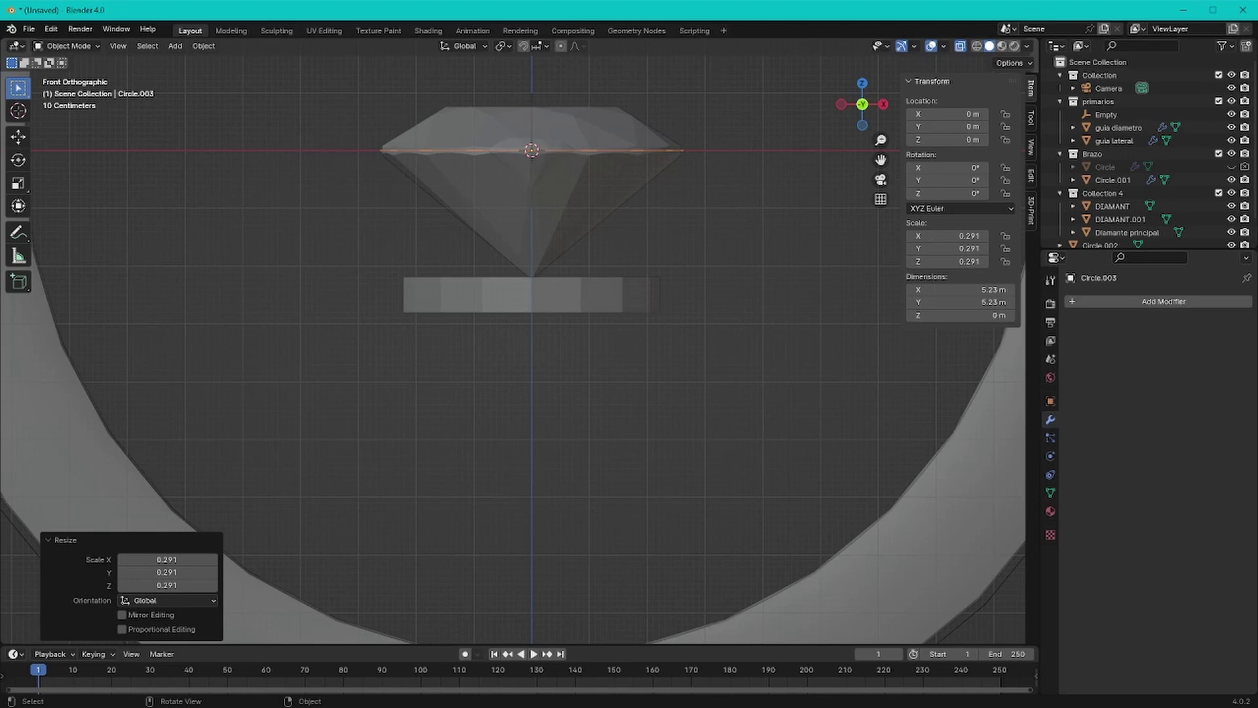
{"action": "left_click", "coordinate": [636, 198]}
{"action": "left_click", "coordinate": [524, 294]}
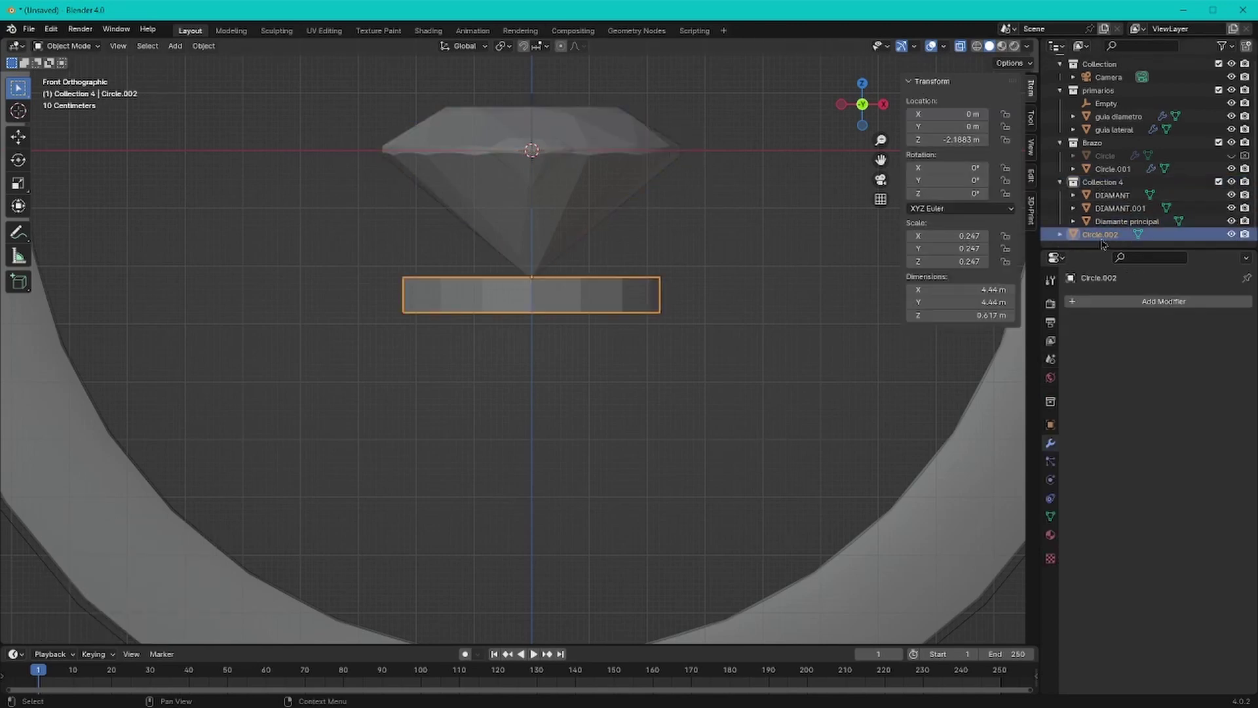
{"action": "key", "text": "shift+a"}
Step: Add a cube, scale it down and flatten it, and place it beside the diamond as a prong
{"action": "left_click", "coordinate": [577, 279]}
{"action": "key", "text": "s"}
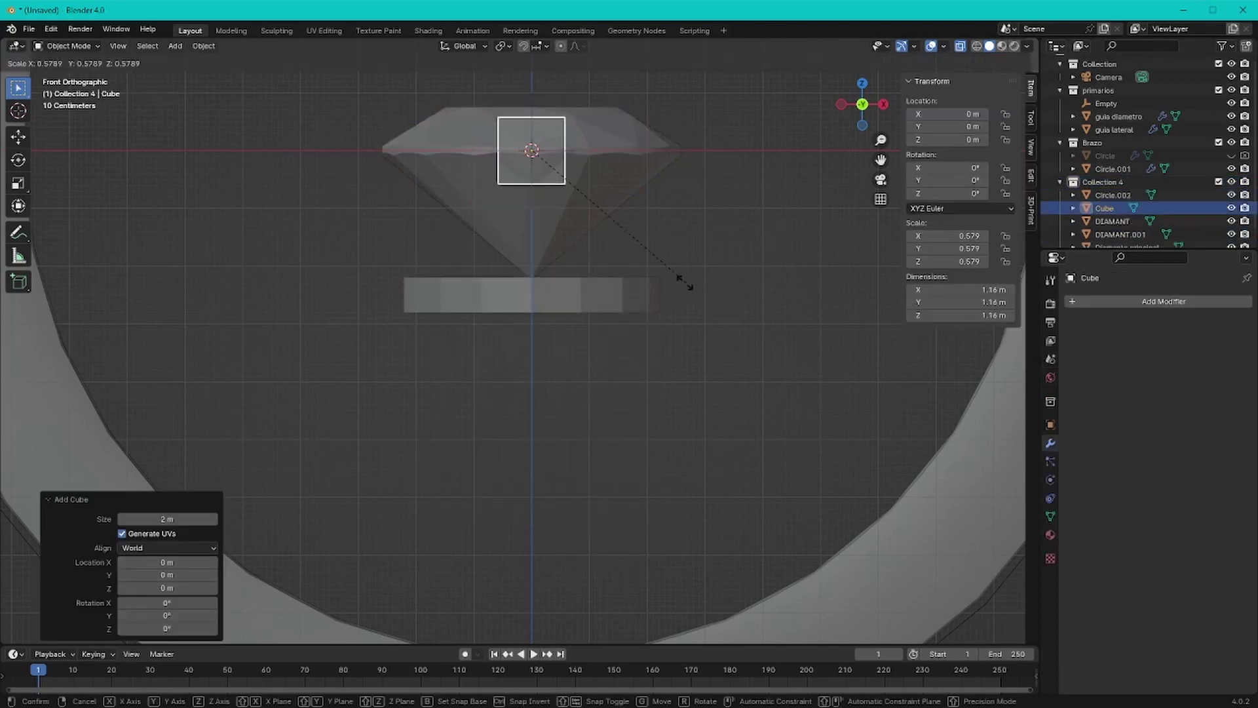
{"action": "key", "text": "s"}
{"action": "key", "text": "z"}
{"action": "left_click", "coordinate": [661, 343]}
{"action": "key", "text": "KP_7"}
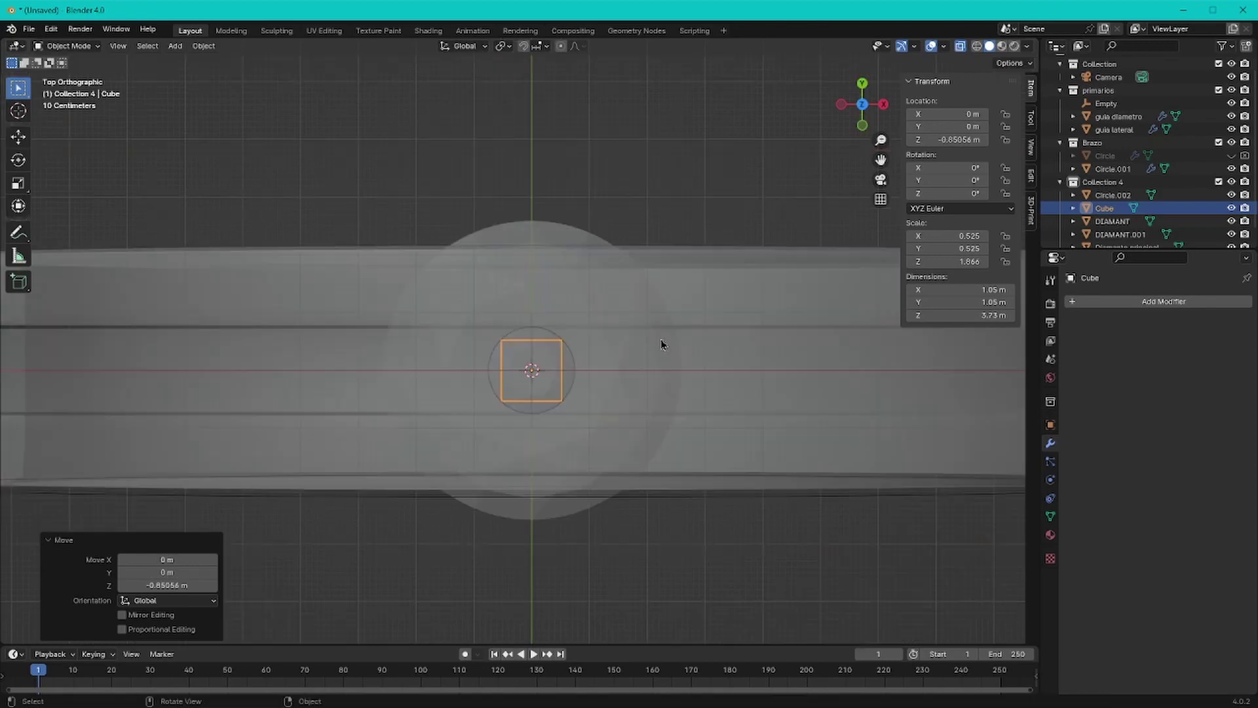
{"action": "left_click", "coordinate": [633, 187]}
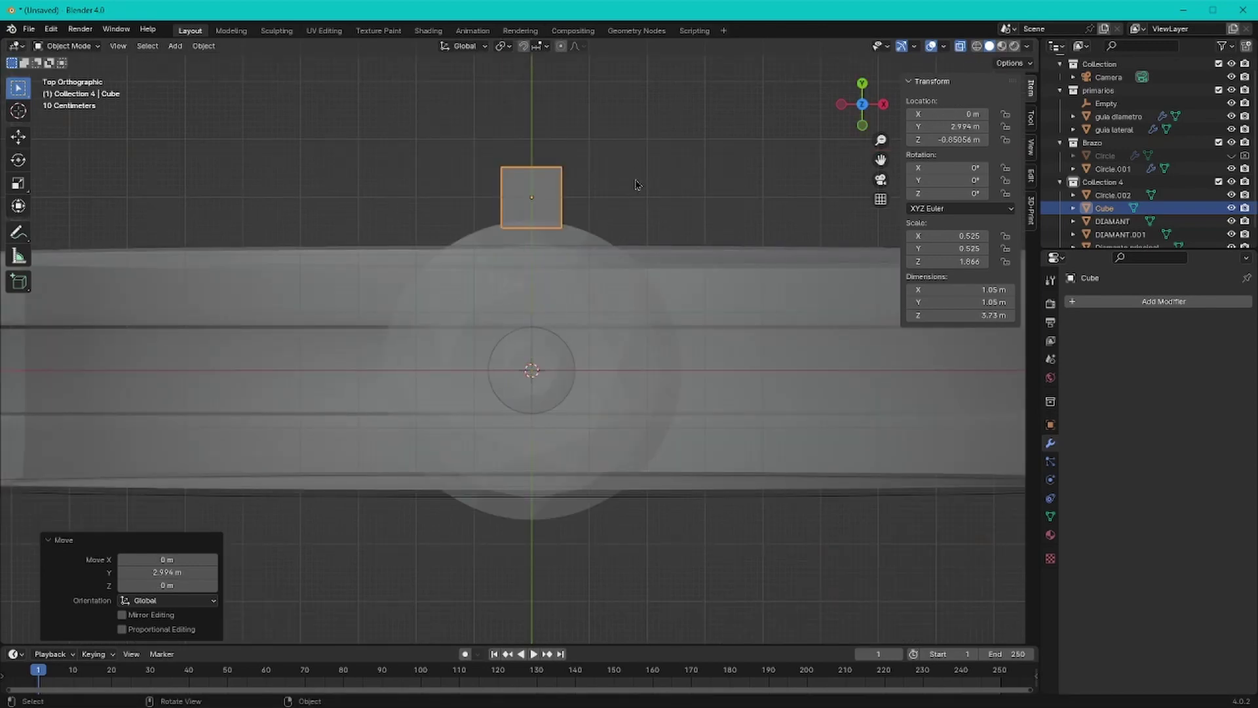
Step: Round the prong with Subdivision and rotate it 45° around the 3D cursor
{"action": "key", "text": "ctrl+2"}
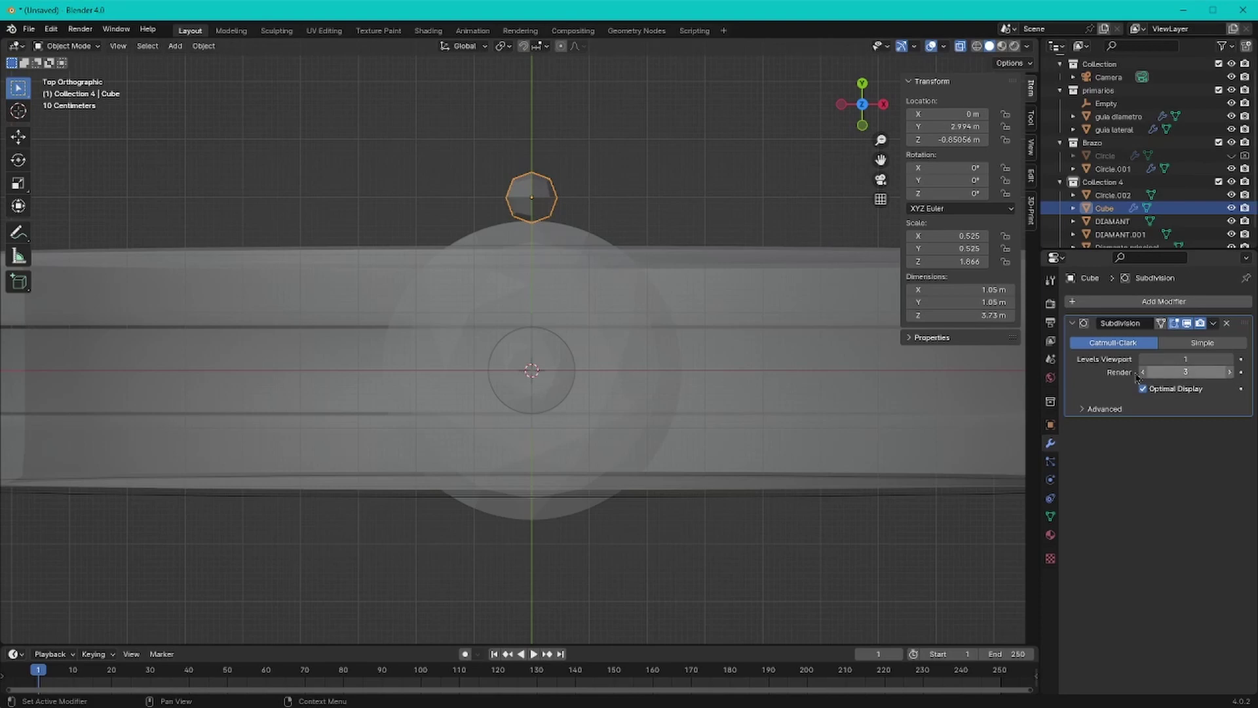
{"action": "key", "text": "period"}
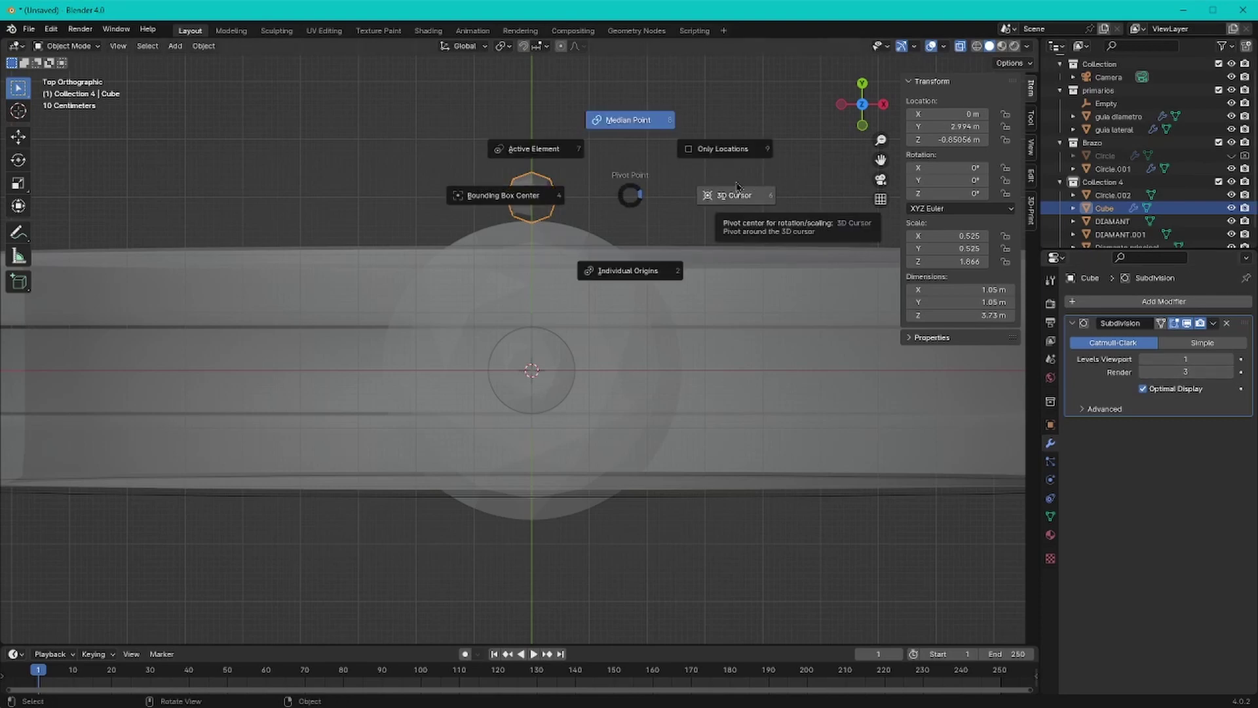
{"action": "left_click", "coordinate": [737, 187]}
{"action": "type", "text": "r45"}
{"action": "key", "text": "Return"}
{"action": "type", "text": "1.2"}
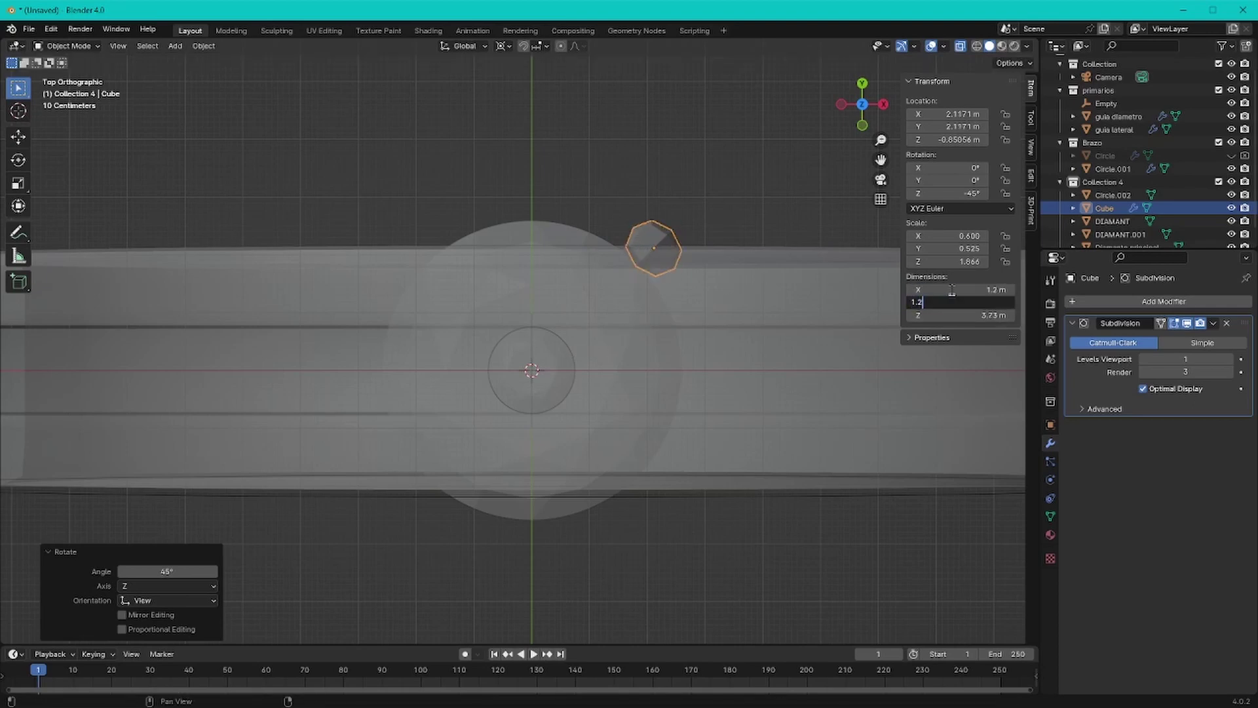
{"action": "key", "text": "Return"}
Step: Apply the prong's transforms and mirror it on X and Y into four prongs
{"action": "key", "text": "ctrl+a"}
{"action": "left_click", "coordinate": [651, 348]}
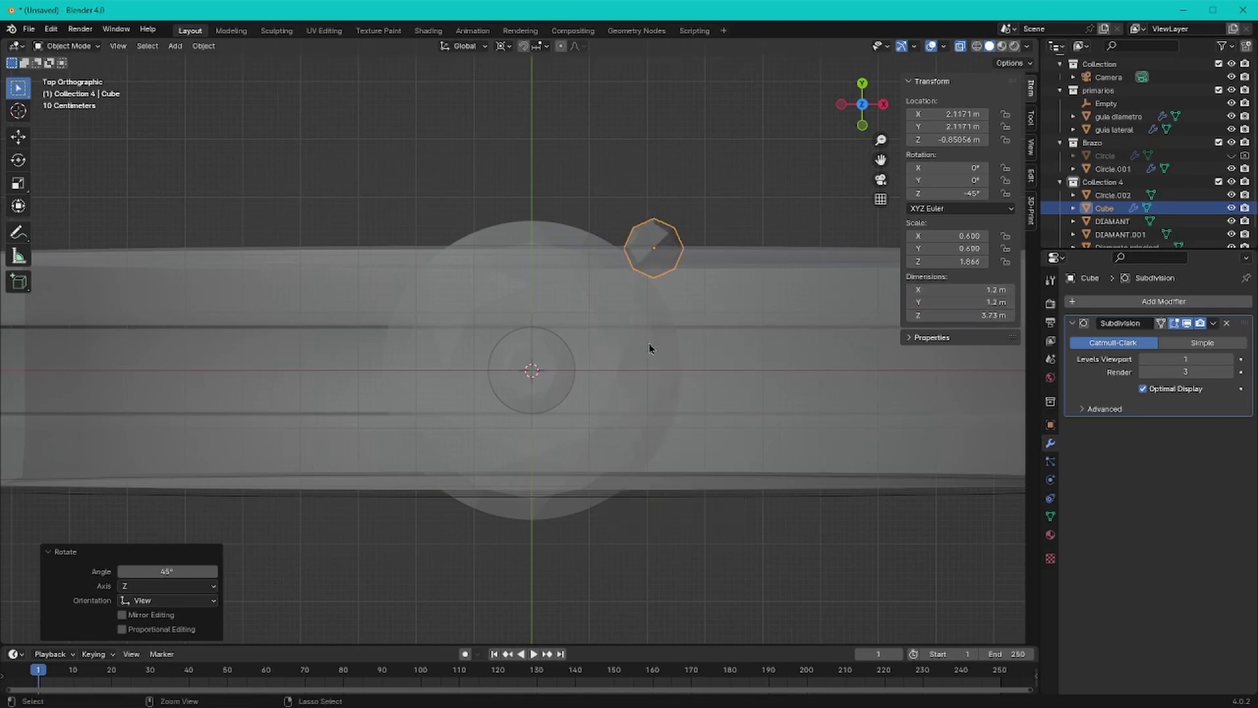
{"action": "left_click", "coordinate": [1107, 303]}
{"action": "left_click", "coordinate": [1084, 449]}
{"action": "left_click", "coordinate": [1185, 447]}
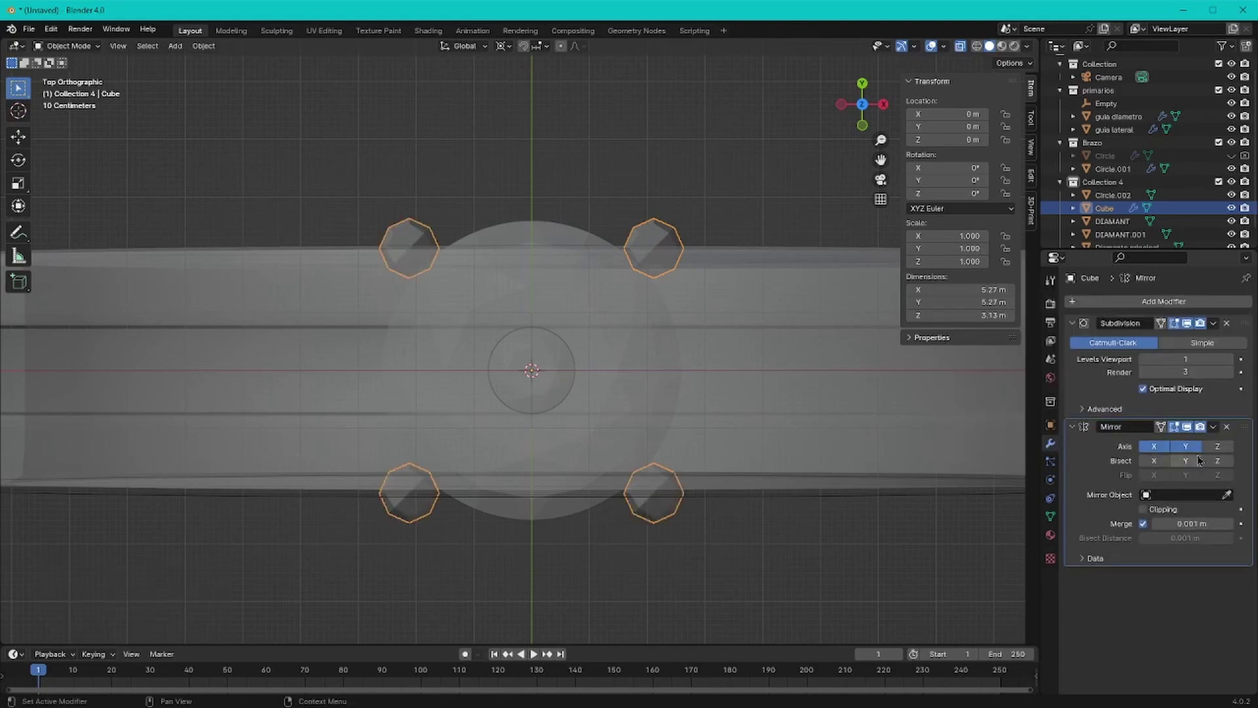
Step: Reshape the prong in Edit Mode by sliding an edge loop and moving faces
{"action": "key", "text": "Tab"}
{"action": "middle_click_drag", "start_coordinate": [783, 486], "coordinate": [688, 328]}
{"action": "key", "text": "KP_1"}
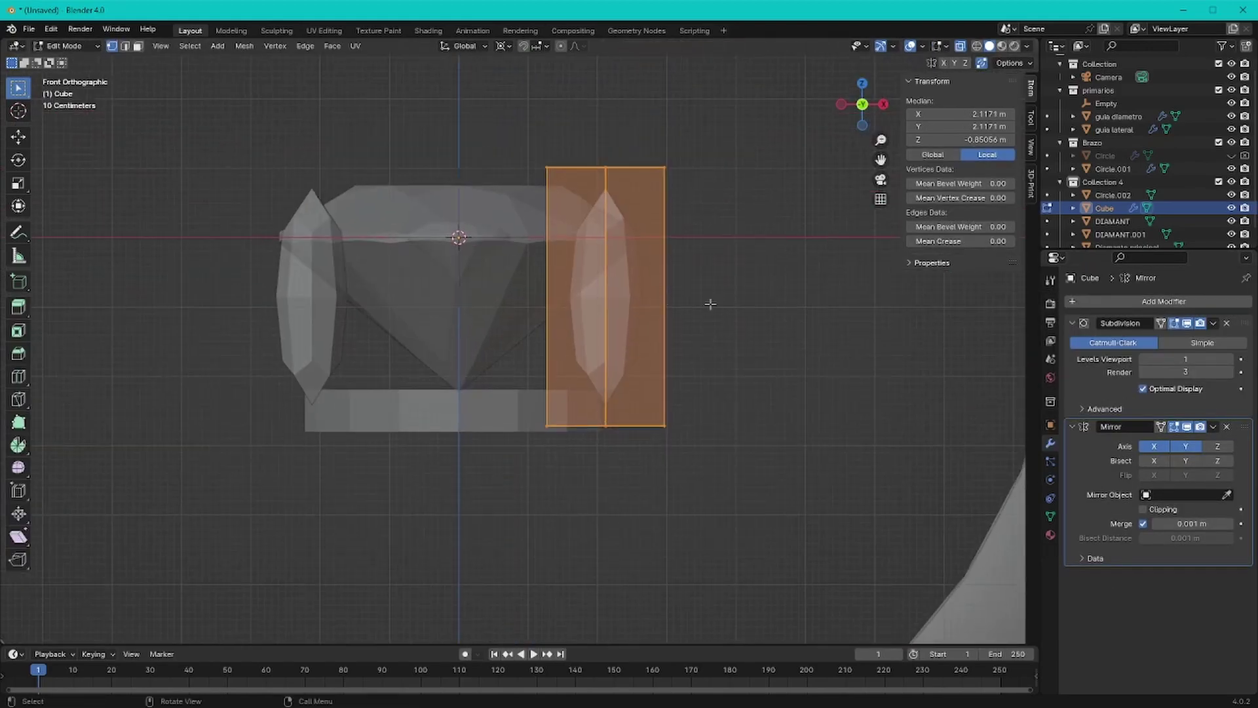
{"action": "key", "text": "g"}
{"action": "key", "text": "g"}
{"action": "left_click", "coordinate": [689, 275]}
{"action": "key", "text": "KP_7"}
{"action": "key", "text": "g"}
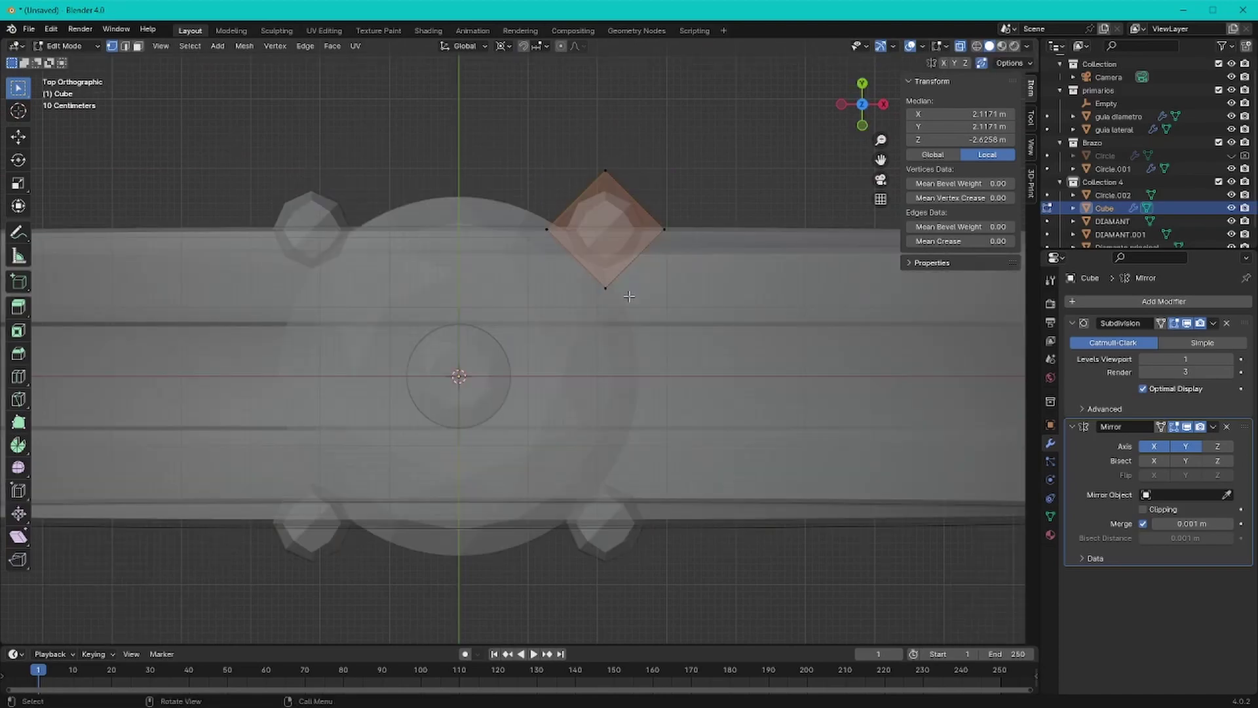
{"action": "left_click", "coordinate": [598, 337]}
Step: Move the prong tips inward so the four prongs lean over the stone
{"action": "middle_click_drag", "start_coordinate": [598, 337], "coordinate": [518, 167]}
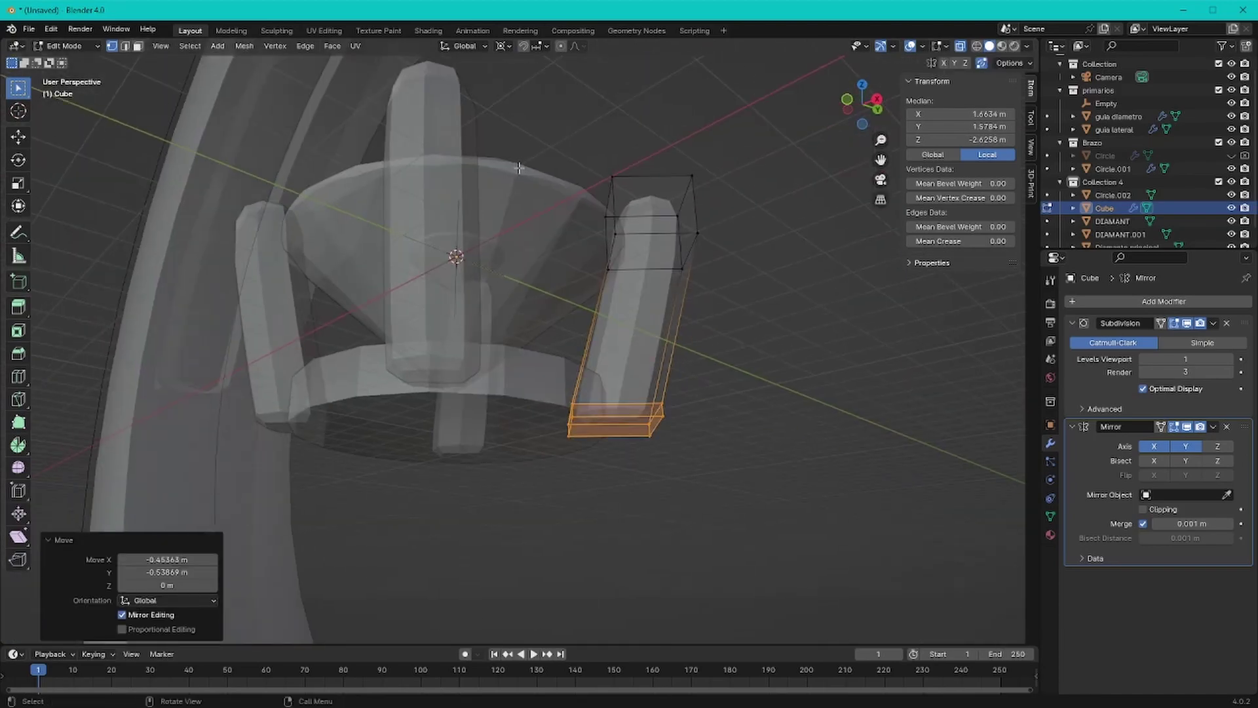
{"action": "key", "text": "KP_7"}
{"action": "key", "text": "g"}
{"action": "left_click", "coordinate": [686, 223]}
{"action": "scroll", "coordinate": [725, 548], "scroll_direction": "down", "scroll_amount": 3}
{"action": "key", "text": "KP_1"}
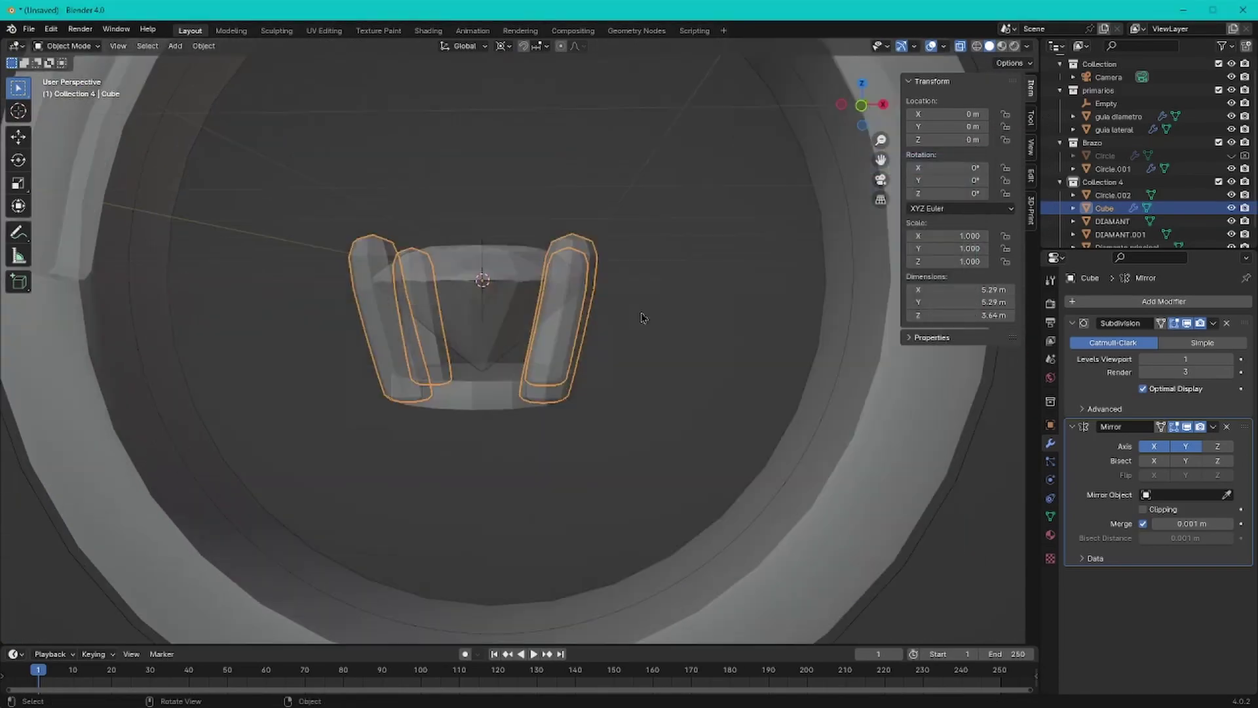
{"action": "key", "text": "alt+a"}
{"action": "left_click_drag", "start_coordinate": [465, 370], "coordinate": [659, 437]}
{"action": "key", "text": "Tab"}
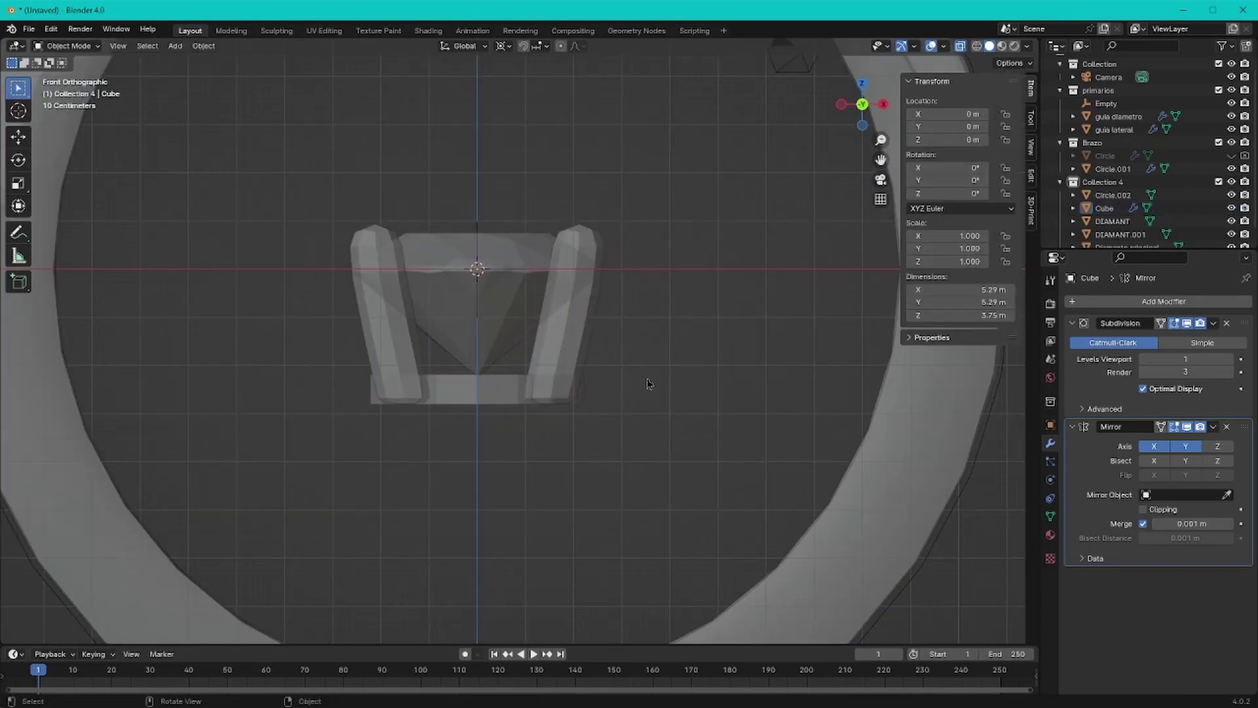
Step: Select the disc base Circle.002 and start a loop cut on it in Edit Mode
{"action": "middle_click_drag", "start_coordinate": [651, 384], "coordinate": [623, 380]}
{"action": "left_click", "coordinate": [522, 438]}
{"action": "key", "text": "Tab"}
{"action": "scroll", "coordinate": [524, 437], "scroll_direction": "up", "scroll_amount": 2}
{"action": "key", "text": "ctrl+r"}
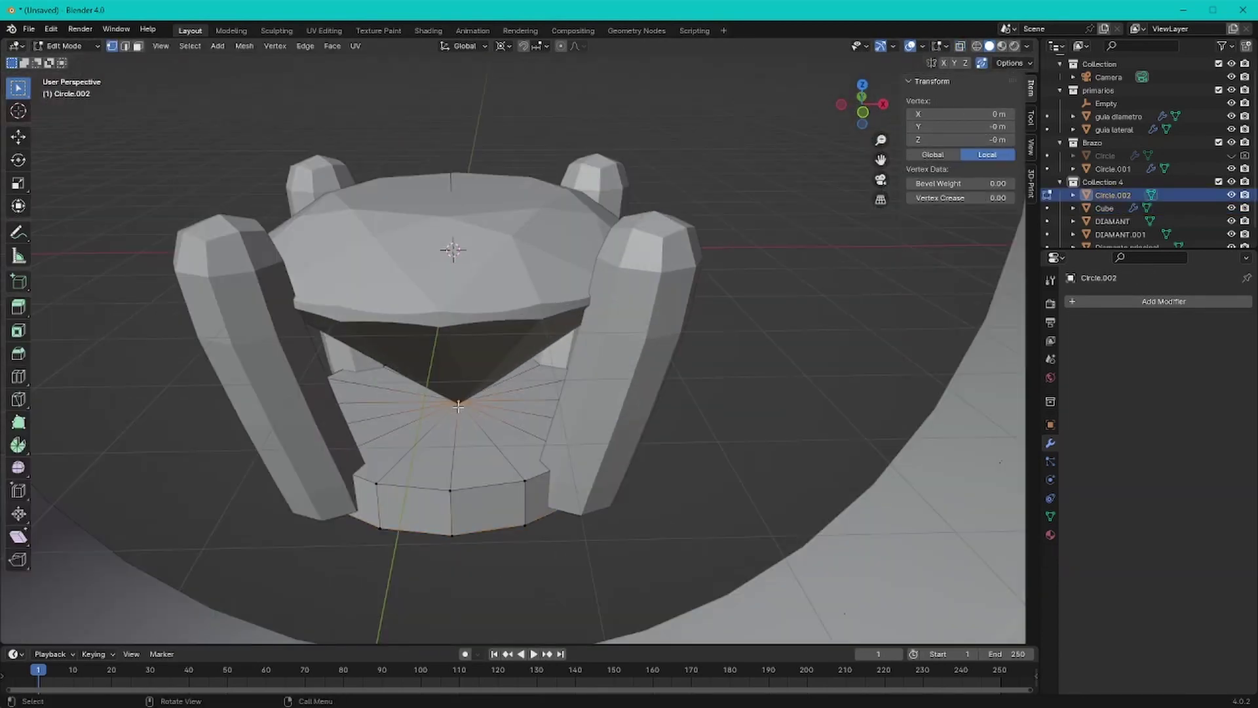
Step: Isolate the disc, remove its filled centre, and set the pivot to the 3D cursor
{"action": "key", "text": "x"}
{"action": "key", "text": "KP_Divide"}
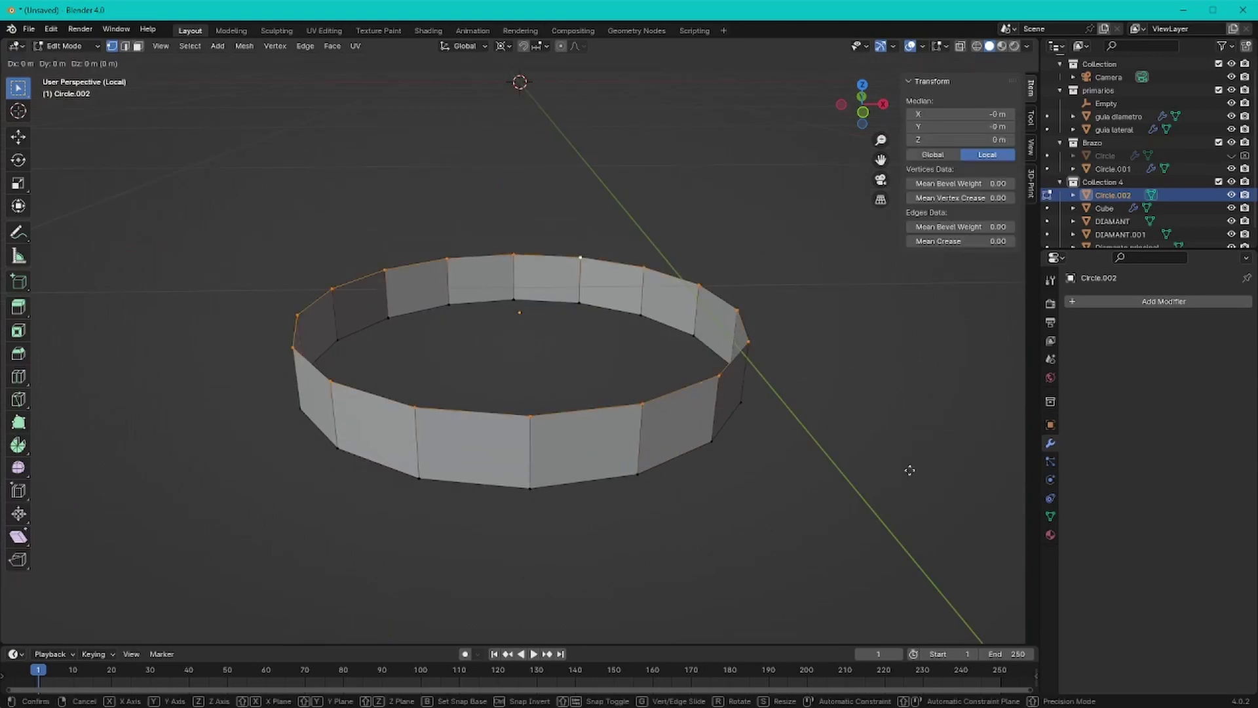
{"action": "right_click", "coordinate": [910, 470]}
{"action": "key", "text": "KP_1"}
{"action": "key", "text": "period"}
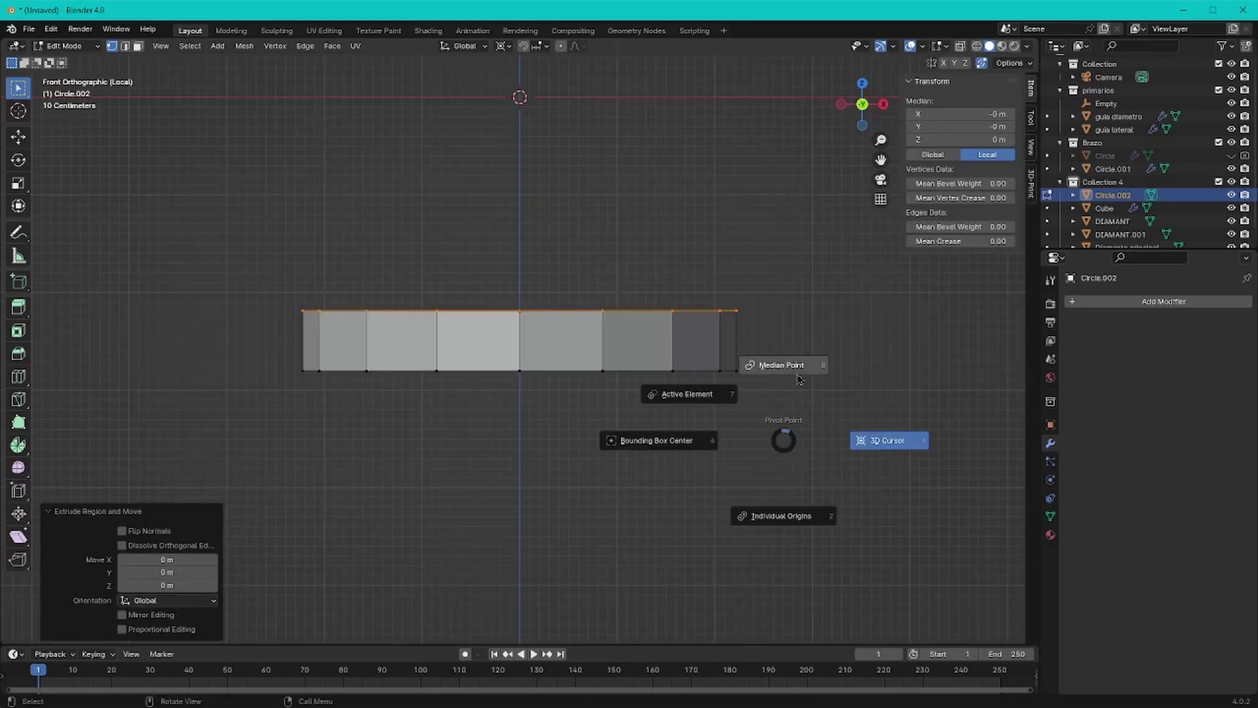
{"action": "left_click", "coordinate": [798, 378]}
Step: Shrink the inner loop to 0.652, lower it, and bridge it to the outer bottom loop
{"action": "key", "text": "s"}
{"action": "left_click", "coordinate": [793, 399]}
{"action": "key", "text": "g"}
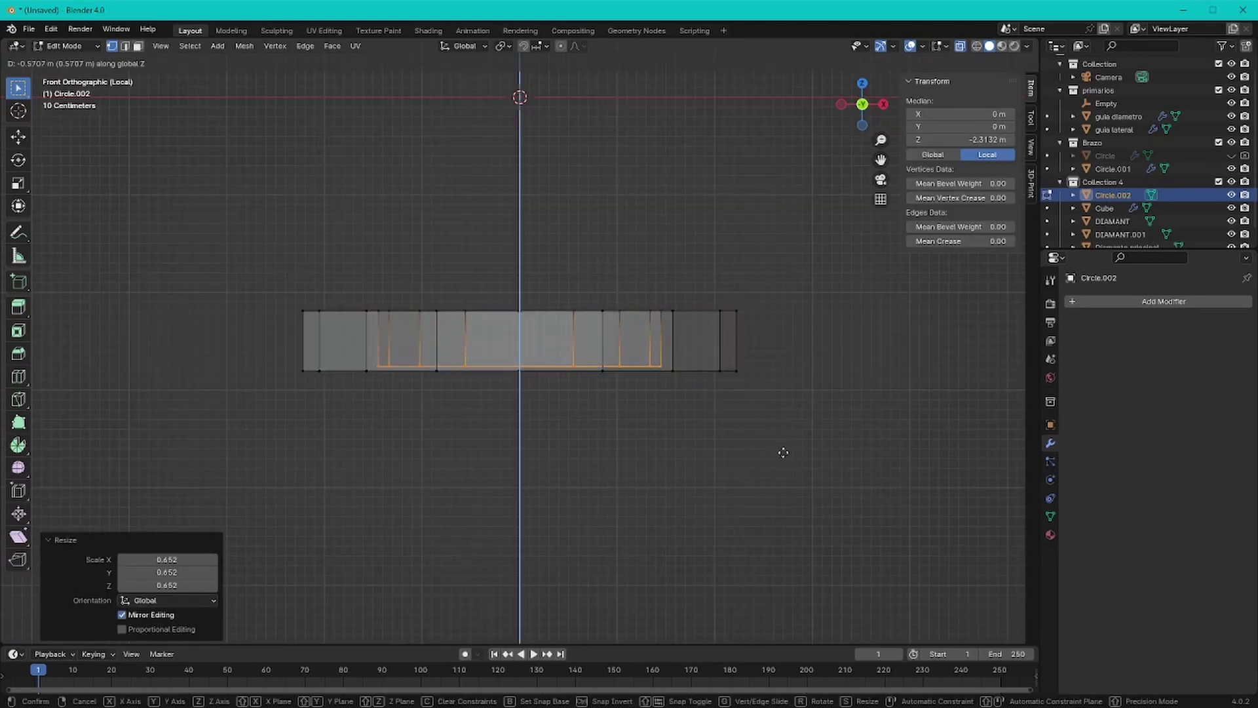
{"action": "left_click", "coordinate": [784, 454]}
{"action": "middle_click_drag", "start_coordinate": [783, 453], "coordinate": [340, 397]}
{"action": "left_click", "coordinate": [338, 397], "text": "alt+shift"}
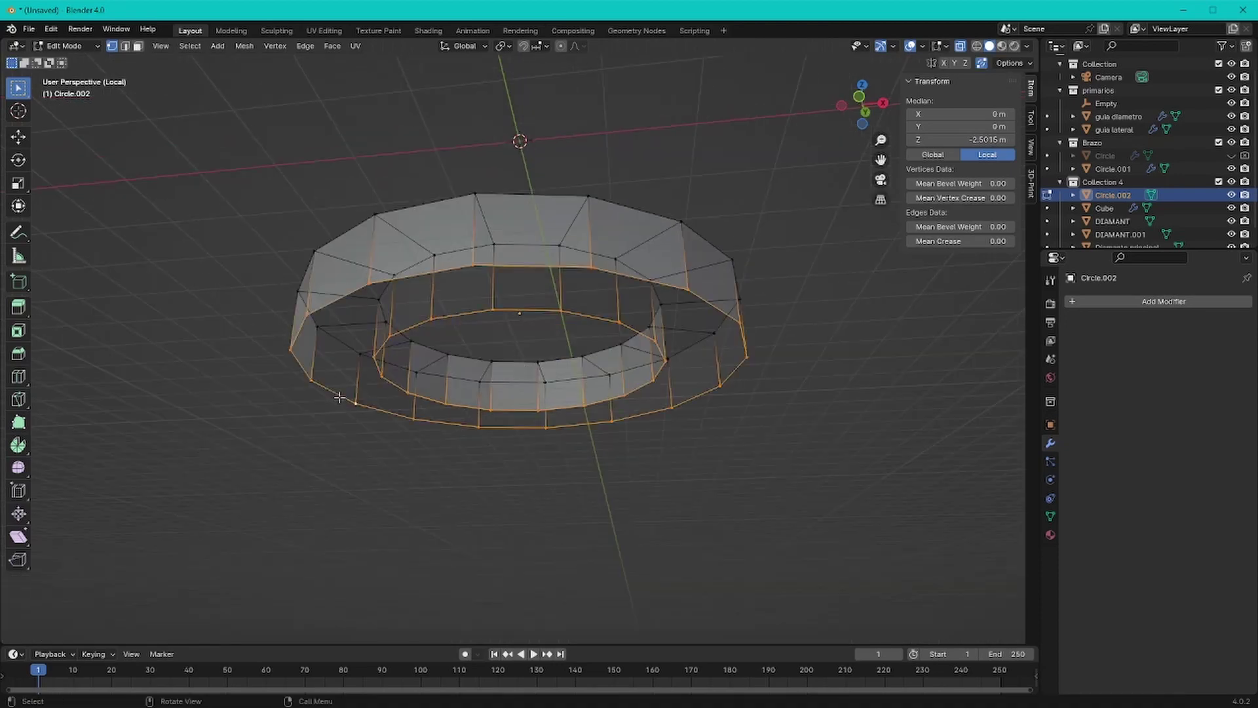
{"action": "key", "text": "ctrl+e"}
{"action": "left_click", "coordinate": [338, 397]}
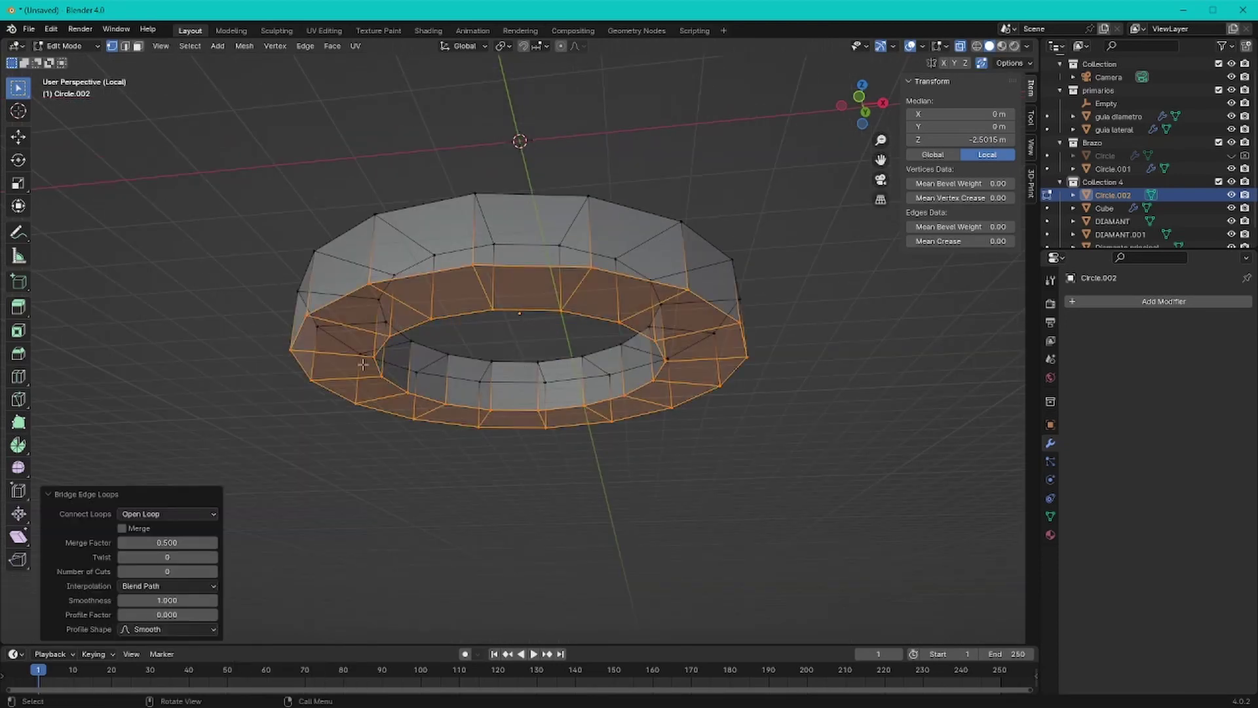
Step: Add subdivision smoothing, a loop cut, and bevelled supporting edges to the band
{"action": "mouse_move", "coordinate": [362, 364]}
{"action": "middle_mouse_down"}
{"action": "mouse_move", "coordinate": [367, 315]}
{"action": "mouse_move", "coordinate": [513, 293]}
{"action": "middle_mouse_up"}
{"action": "key", "text": "ctrl+1"}
{"action": "key", "text": "ctrl+r"}
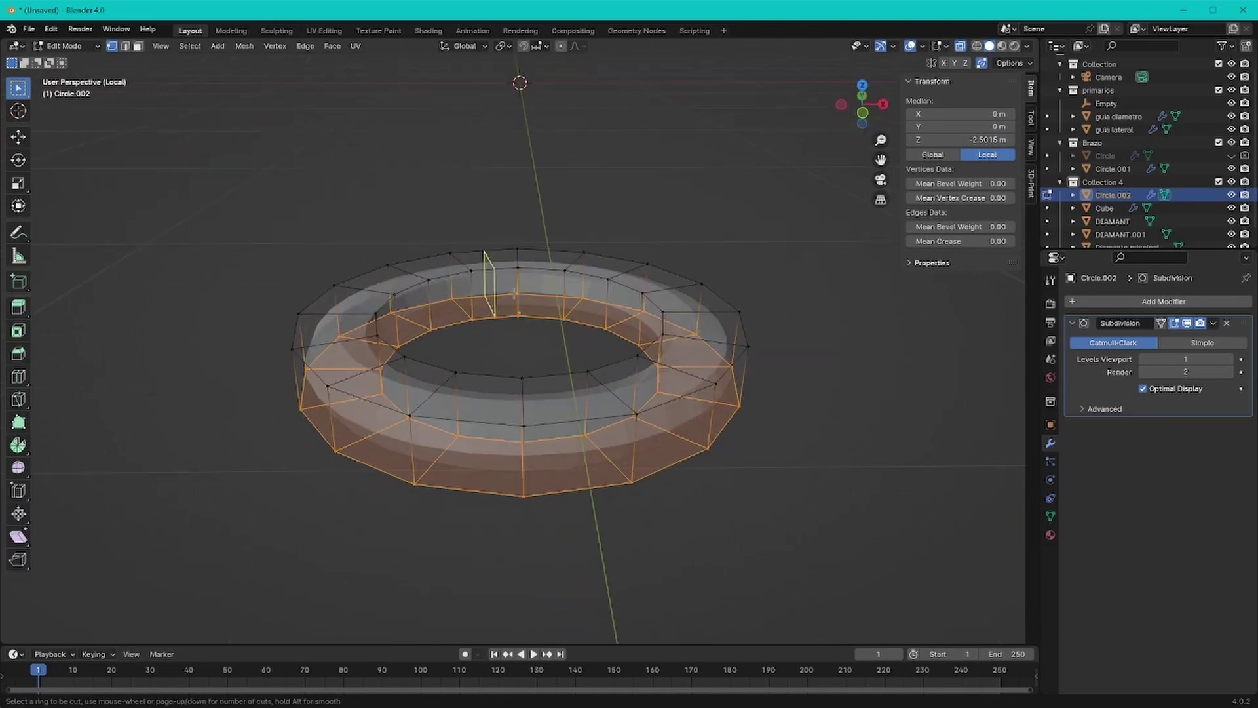
{"action": "left_click", "coordinate": [598, 460]}
{"action": "key", "text": "ctrl+b"}
{"action": "left_click", "coordinate": [558, 291]}
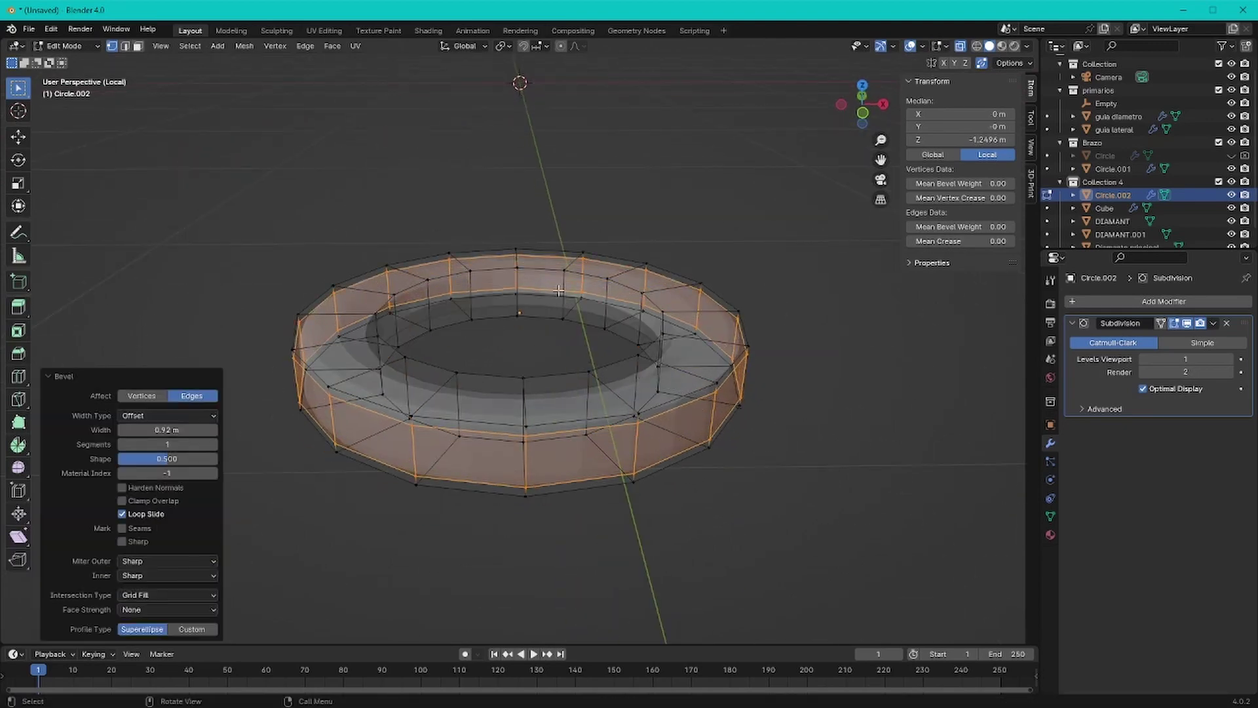
{"action": "left_click", "coordinate": [520, 293]}
{"action": "key", "text": "Tab"}
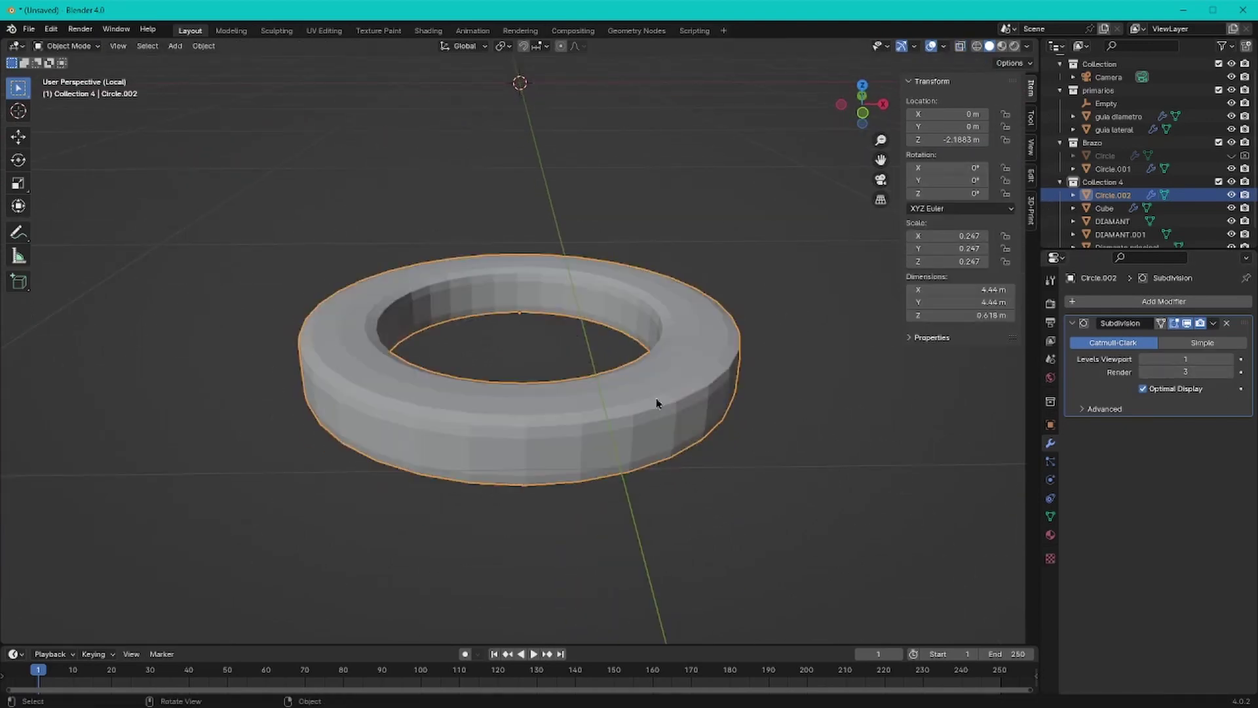
Step: Raise the band's top and enlarge it to scale 0.257, making a 4.62 m by 1.07 m collar
{"action": "key", "text": "KP_Divide"}
{"action": "key", "text": "KP_1"}
{"action": "key", "text": "Tab"}
{"action": "key", "text": "shift+z"}
{"action": "key", "text": "g"}
{"action": "key", "text": "z"}
{"action": "left_click", "coordinate": [819, 378]}
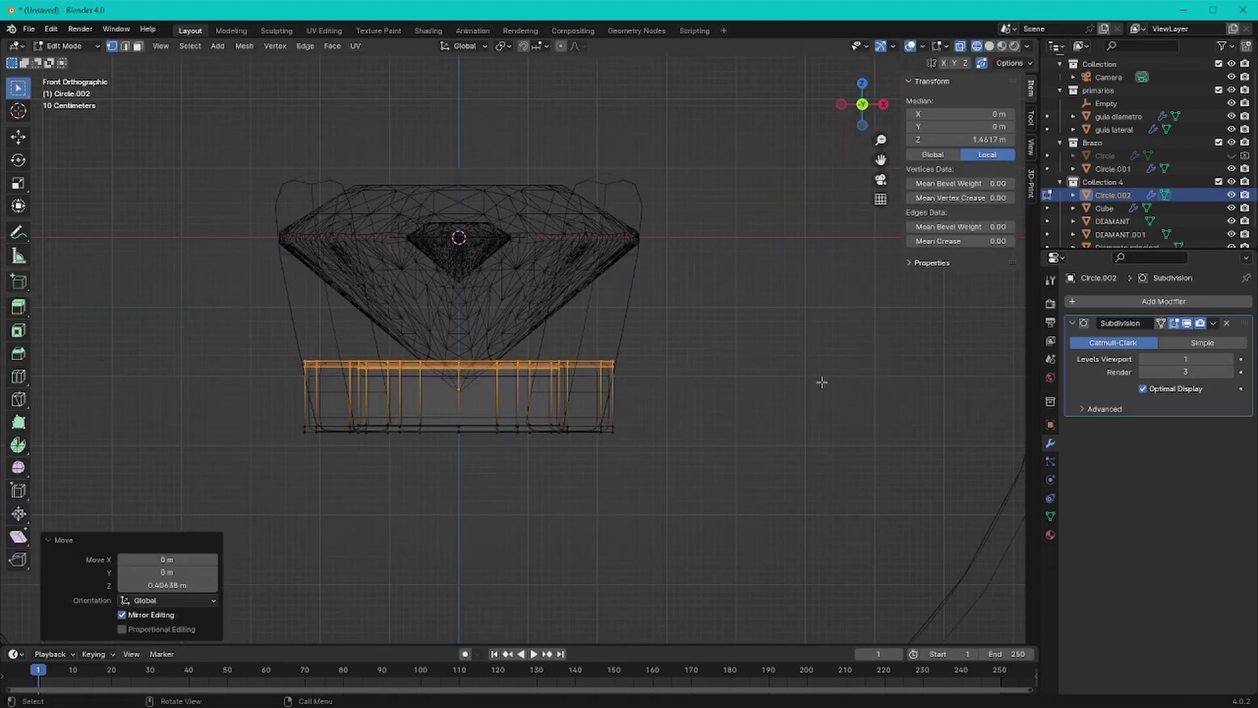
{"action": "key", "text": "Tab"}
{"action": "key", "text": "s"}
{"action": "left_click", "coordinate": [674, 422]}
{"action": "middle_click_drag", "start_coordinate": [674, 421], "coordinate": [590, 406]}
Step: Shade the base band smooth and adjust its mesh data settings
{"action": "key", "text": "shift+z"}
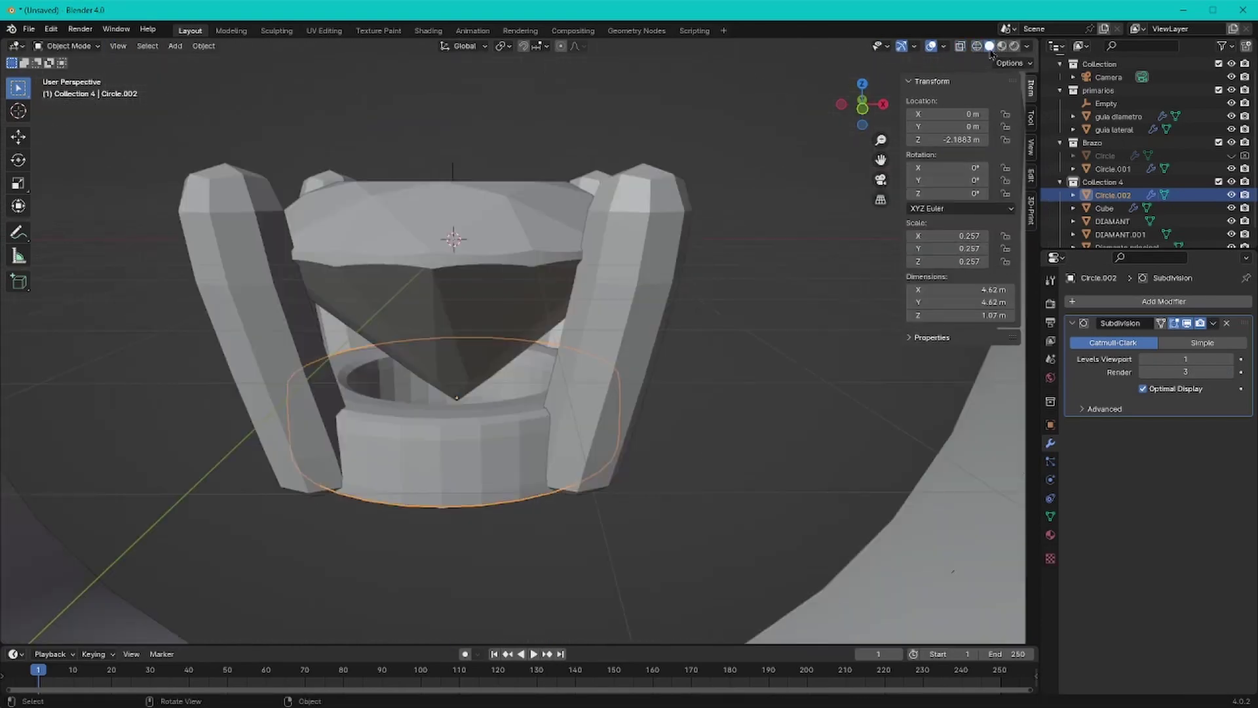
{"action": "right_click", "coordinate": [510, 406]}
{"action": "left_click", "coordinate": [510, 403]}
{"action": "right_click", "coordinate": [498, 332]}
{"action": "left_click", "coordinate": [498, 333]}
{"action": "left_click", "coordinate": [1050, 516]}
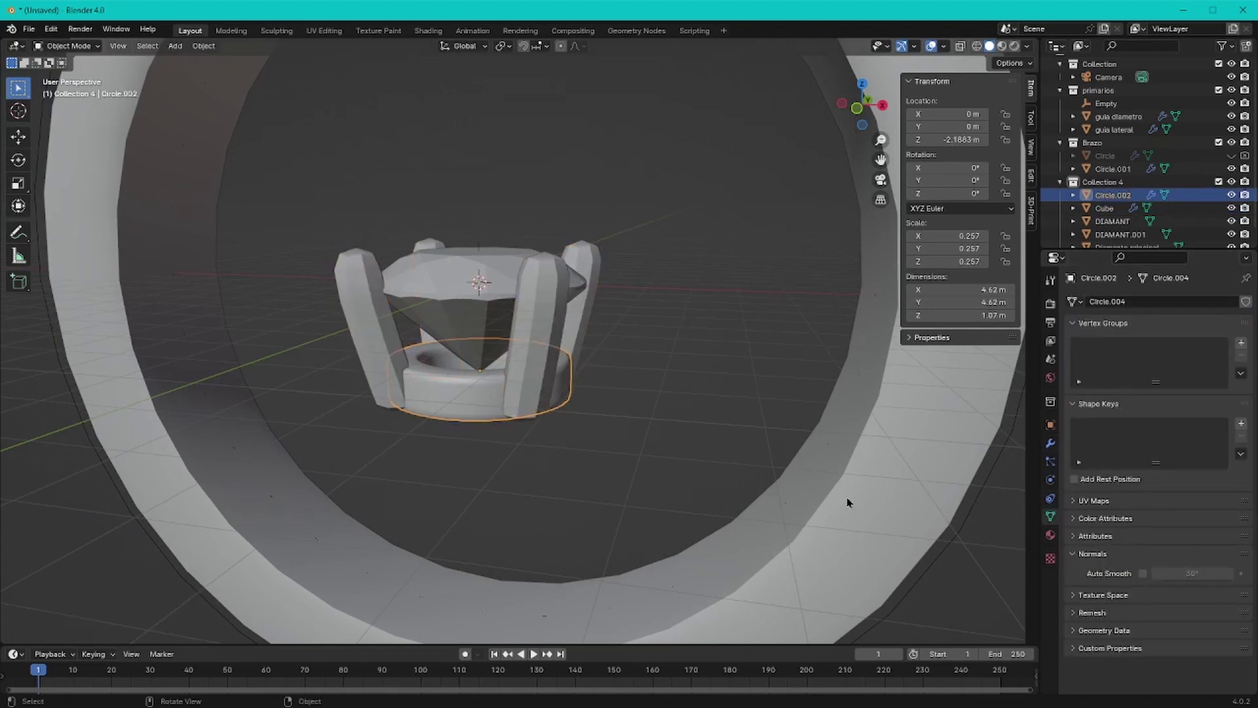
Step: Select the prongs and collar and move them up onto the ring shank
{"action": "left_click", "coordinate": [471, 367], "text": "shift"}
{"action": "left_click", "coordinate": [563, 308], "text": "shift"}
{"action": "key", "text": "KP_1"}
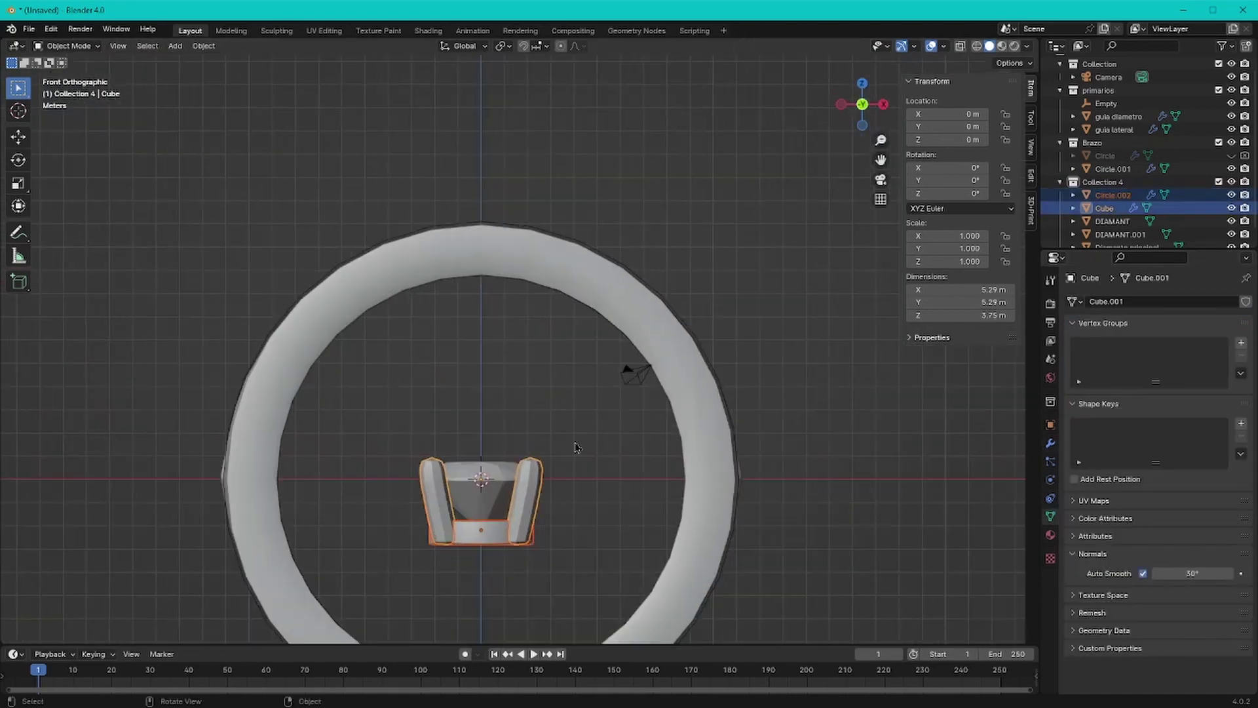
{"action": "scroll", "coordinate": [590, 458], "scroll_direction": "up", "scroll_amount": 2}
{"action": "key", "text": "g"}
{"action": "key", "text": "z"}
{"action": "left_click", "coordinate": [562, 179]}
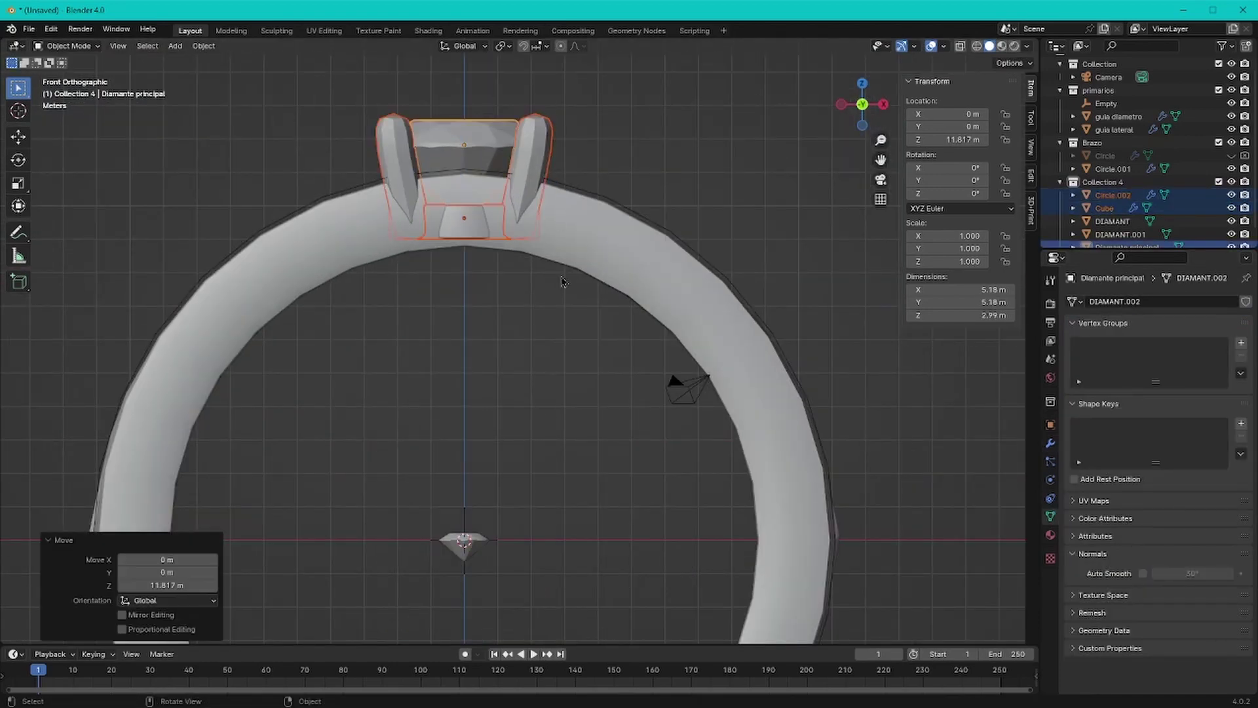
{"action": "middle_click_drag", "start_coordinate": [561, 281], "coordinate": [549, 321]}
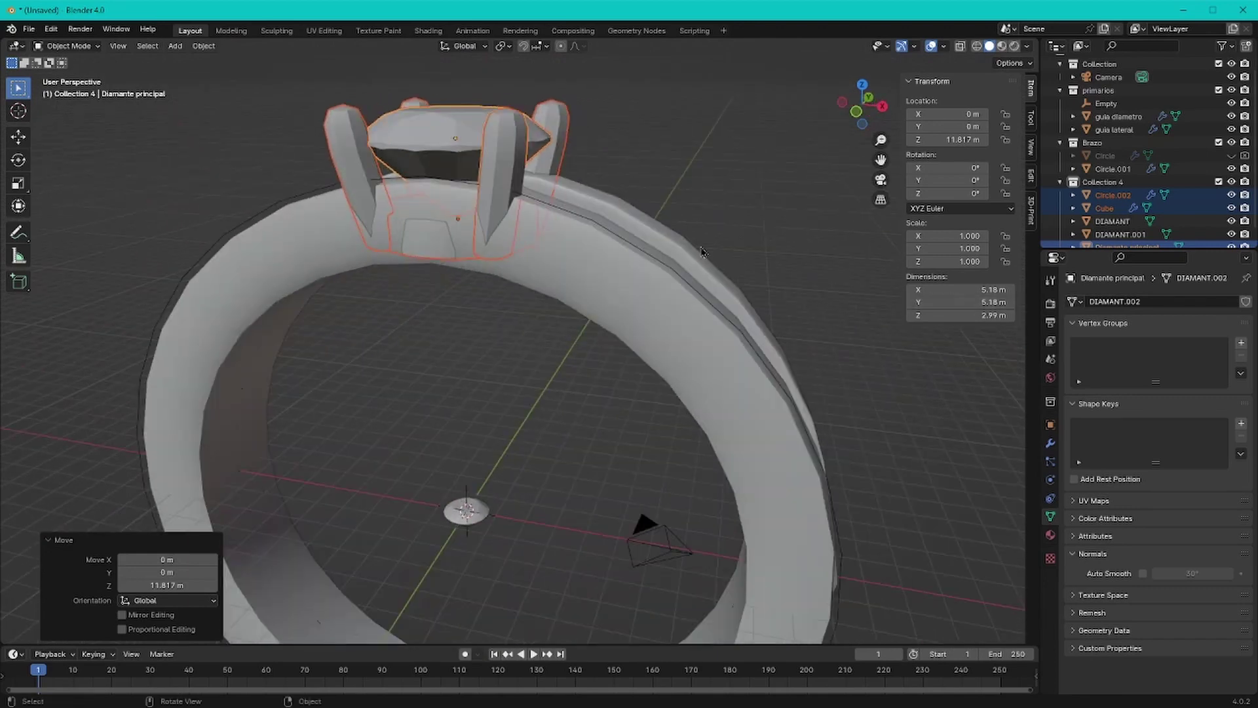
Step: Enlarge the main diamond to scale 1.364
{"action": "key", "text": "KP_1"}
{"action": "key", "text": "KP_Decimal"}
{"action": "key", "text": "s"}
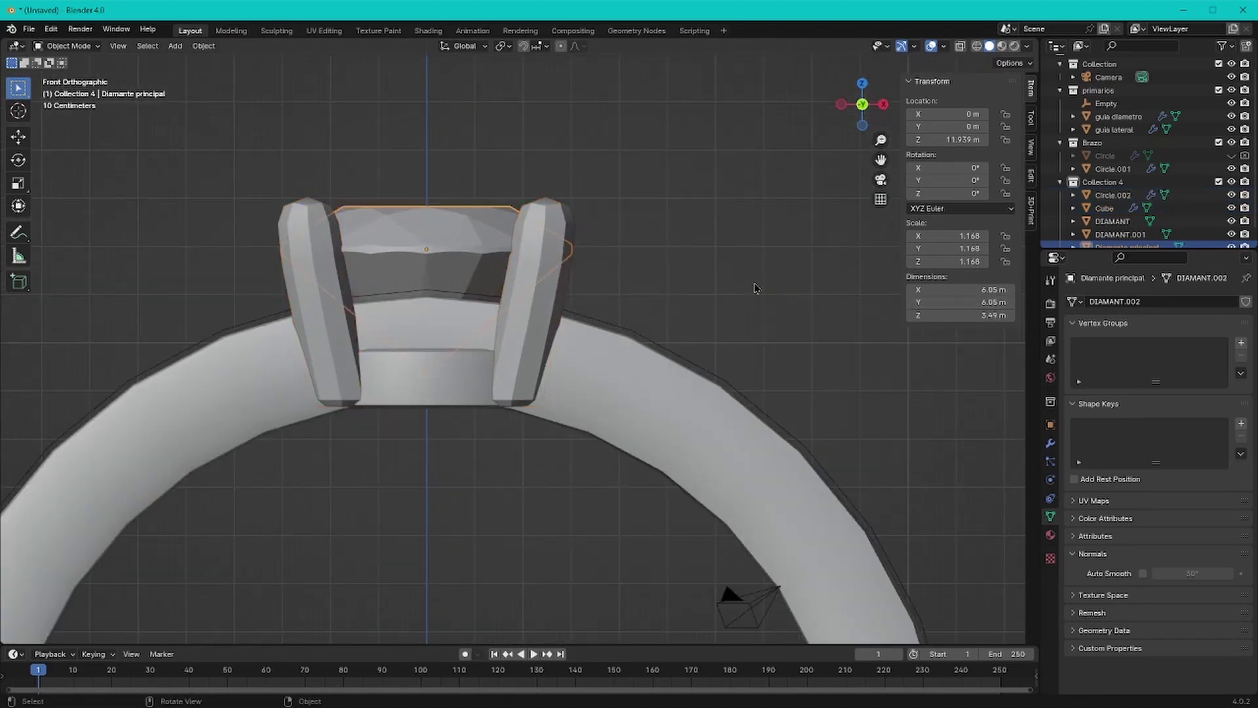
{"action": "key", "text": "s"}
{"action": "left_click", "coordinate": [587, 356]}
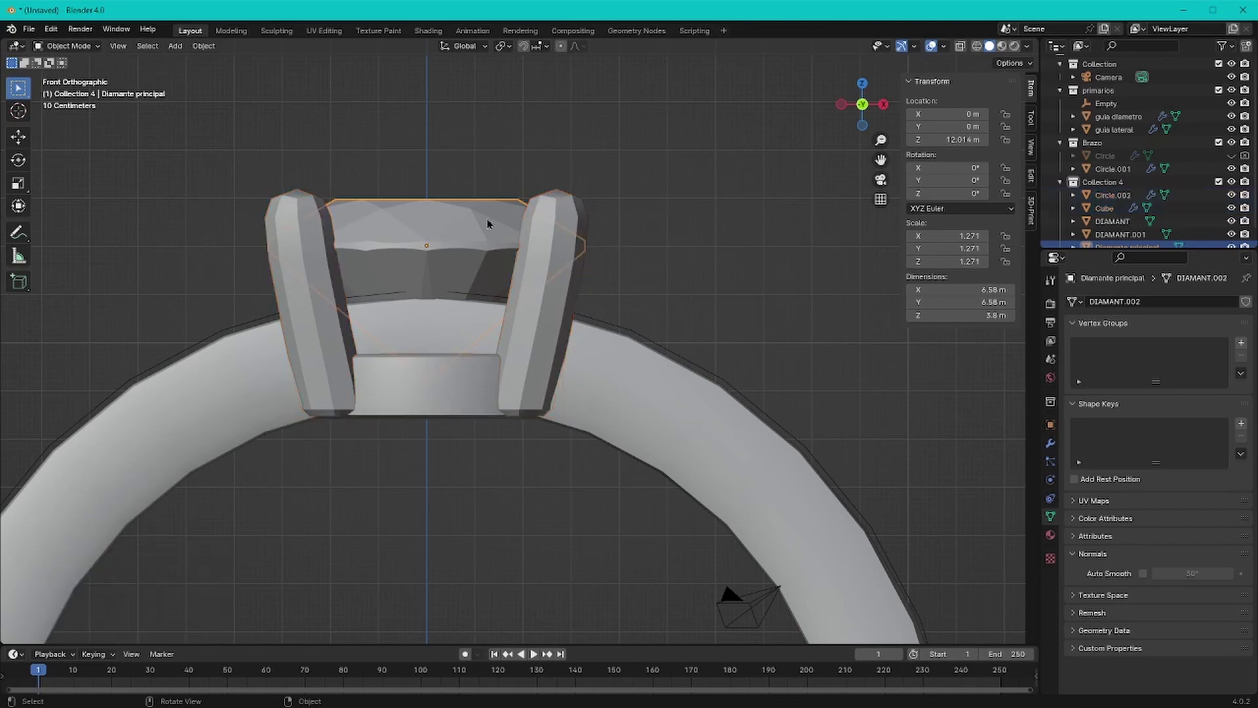
{"action": "key", "text": "s"}
{"action": "left_click", "coordinate": [576, 259]}
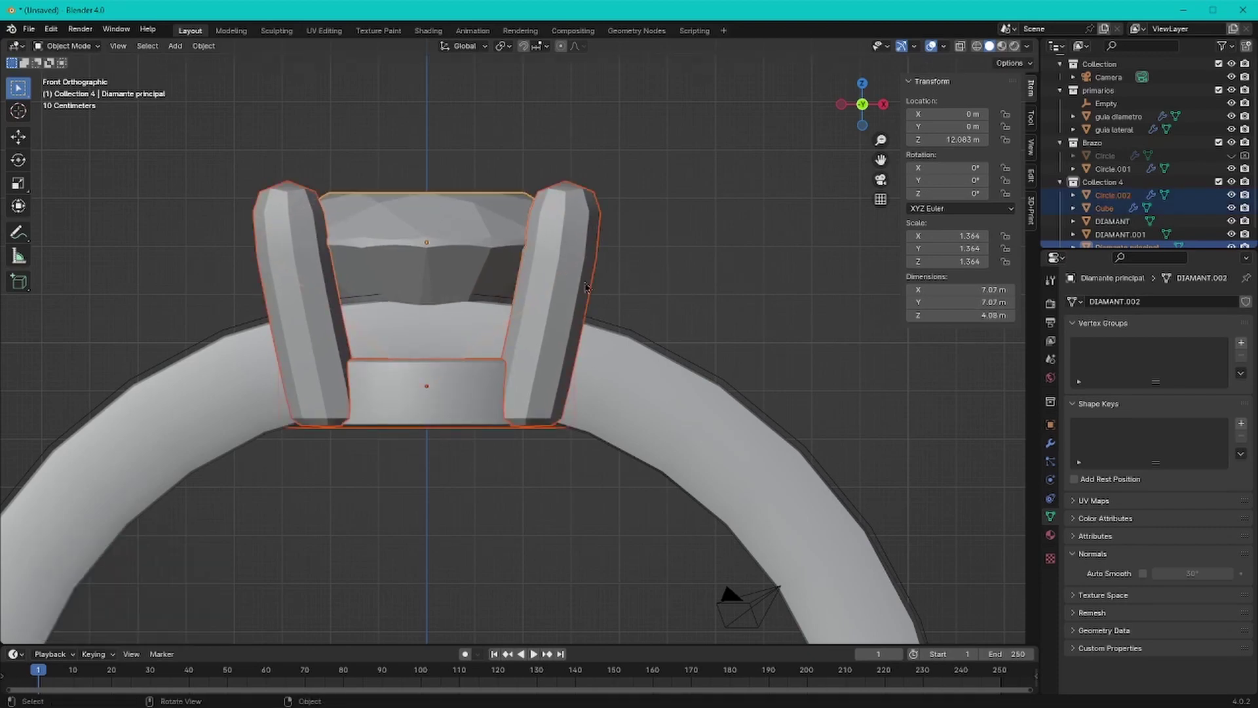
Step: Raise the diamond vertically so it sits higher between the prongs
{"action": "key", "text": "g"}
{"action": "key", "text": "z"}
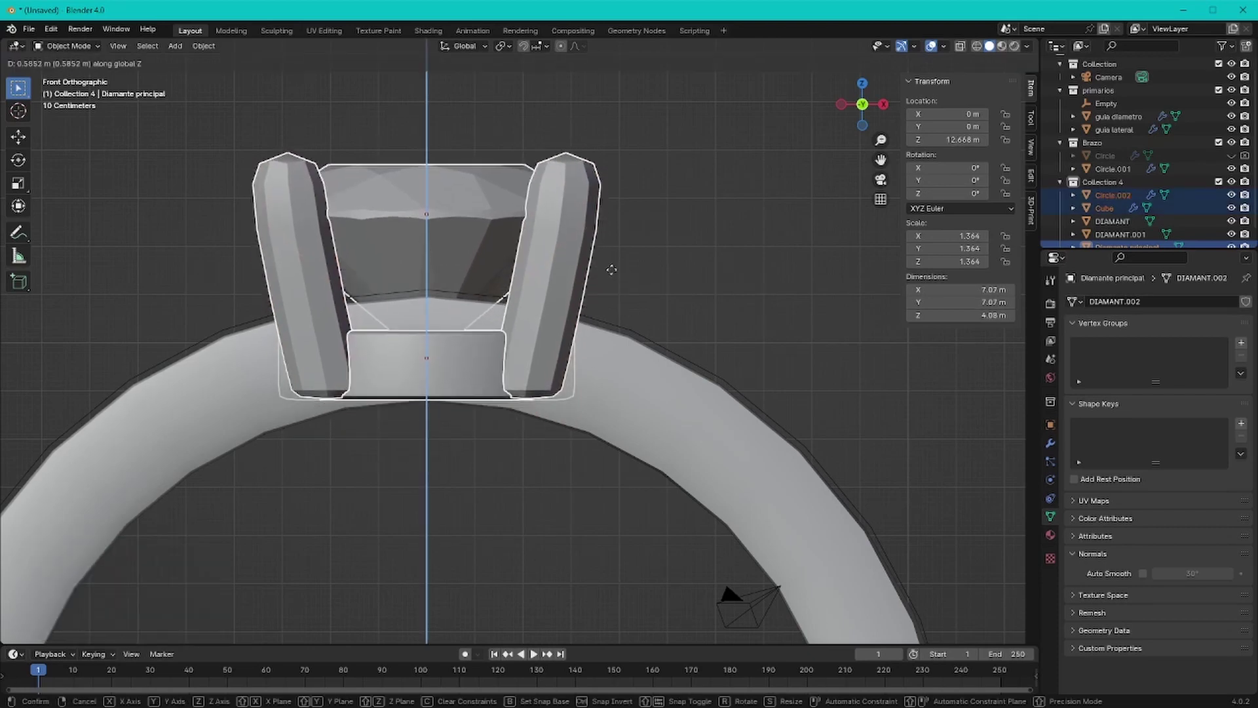
{"action": "left_click", "coordinate": [612, 272]}
{"action": "middle_click_drag", "start_coordinate": [612, 272], "coordinate": [661, 340]}
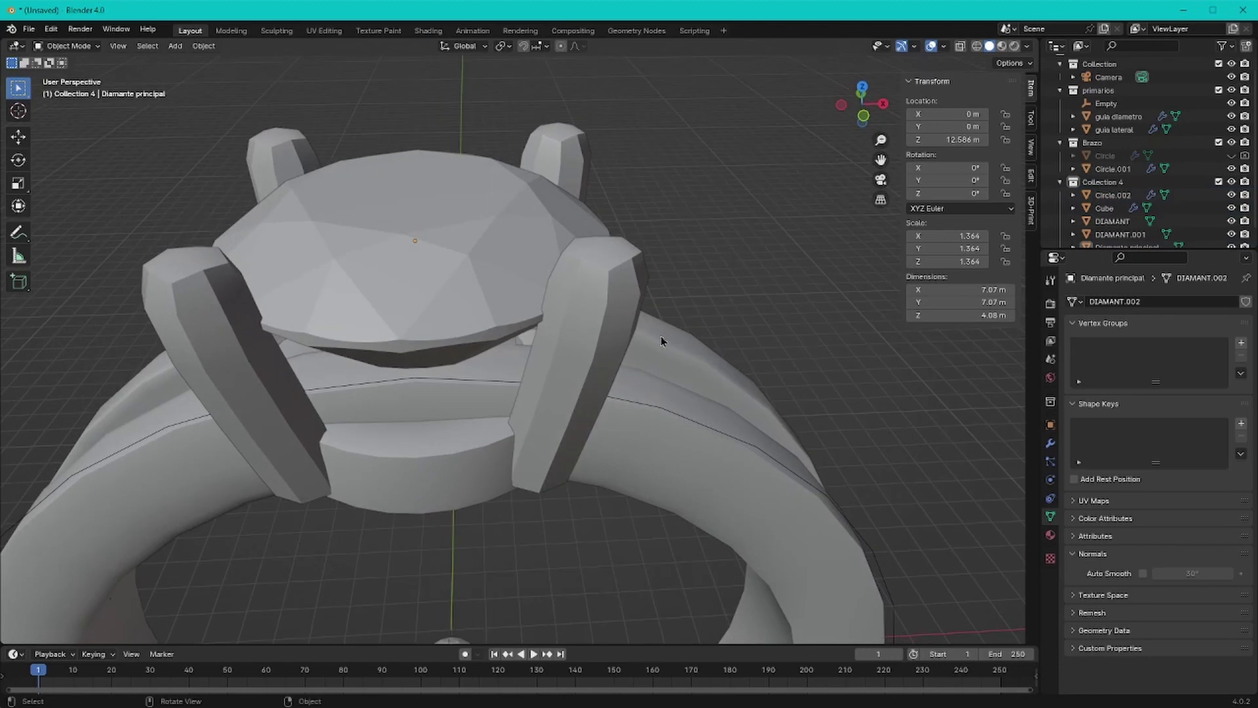
{"action": "left_click", "coordinate": [660, 339]}
{"action": "key", "text": "KP_1"}
{"action": "scroll", "coordinate": [724, 594], "scroll_direction": "down", "scroll_amount": 3}
Step: Add a circle mesh and shrink it down
{"action": "key", "text": "shift+a"}
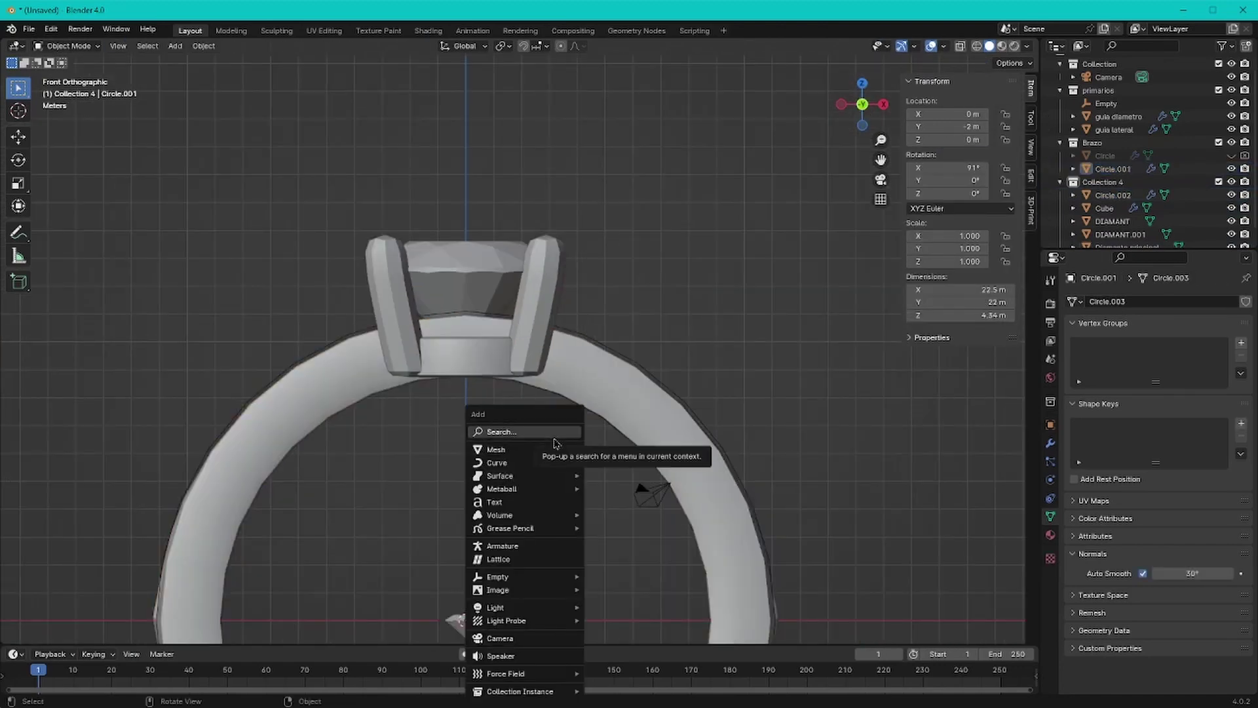
{"action": "left_click", "coordinate": [624, 195]}
{"action": "key", "text": "g"}
{"action": "key", "text": "z"}
{"action": "left_click", "coordinate": [675, 485]}
{"action": "key", "text": "s"}
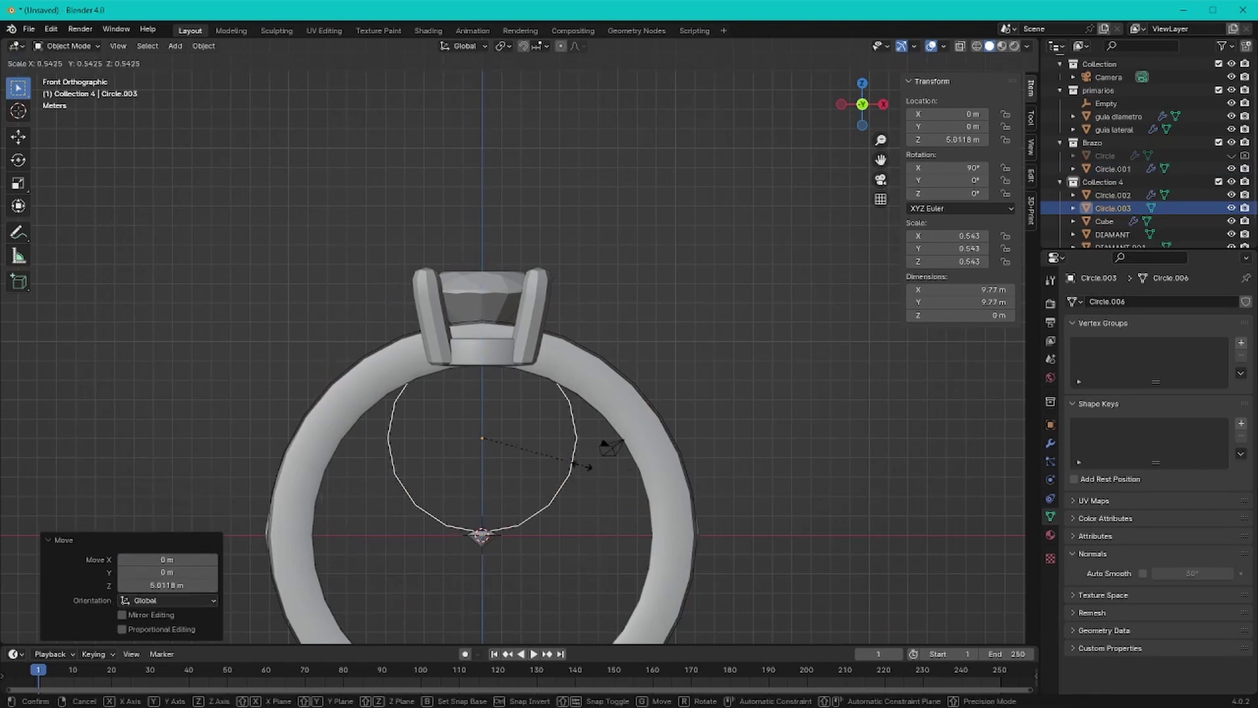
{"action": "left_click", "coordinate": [507, 444]}
Step: Move the small circle vertically to the shank top and shrink it further
{"action": "scroll", "coordinate": [506, 445], "scroll_direction": "up", "scroll_amount": 3}
{"action": "key", "text": "g"}
{"action": "key", "text": "z"}
{"action": "left_click", "coordinate": [503, 377]}
{"action": "key", "text": "s"}
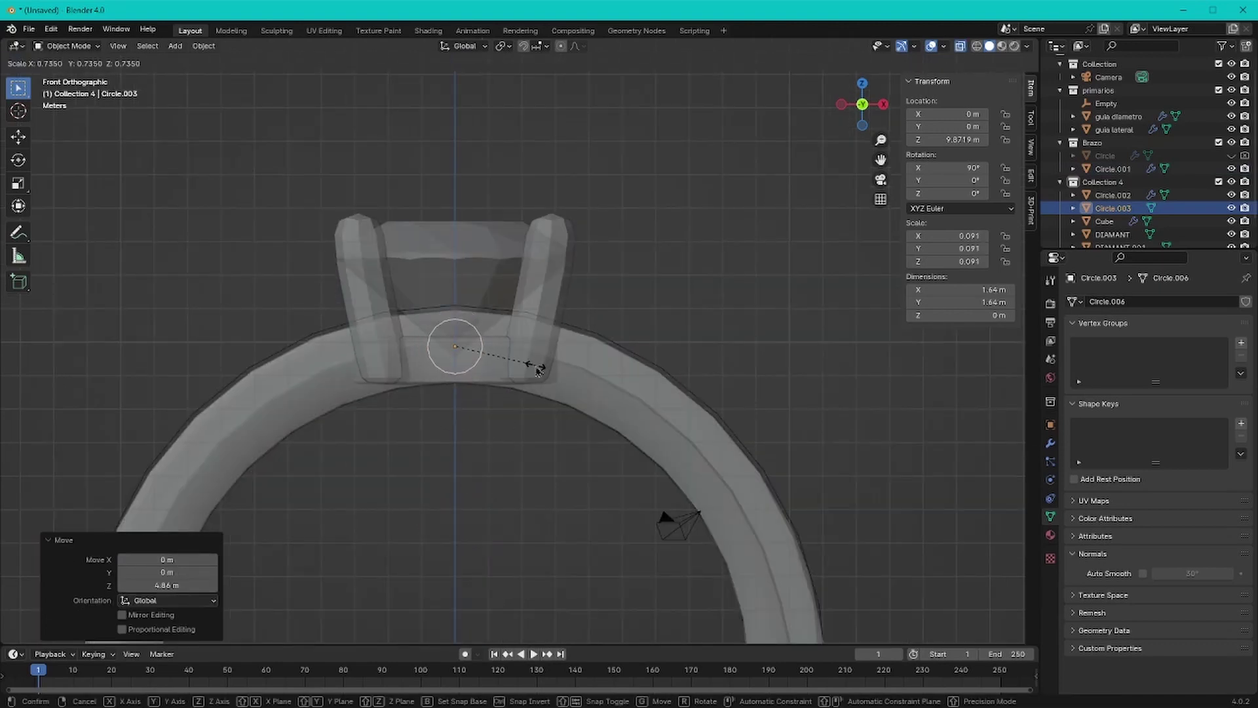
{"action": "left_click", "coordinate": [538, 371]}
Step: Circle-select the upper-left edges of the ring shank and set the pivot point
{"action": "left_click", "coordinate": [1112, 169]}
{"action": "scroll", "coordinate": [511, 354], "scroll_direction": "down", "scroll_amount": 3}
{"action": "key", "text": "Tab"}
{"action": "key", "text": "c"}
{"action": "left_click", "coordinate": [382, 254]}
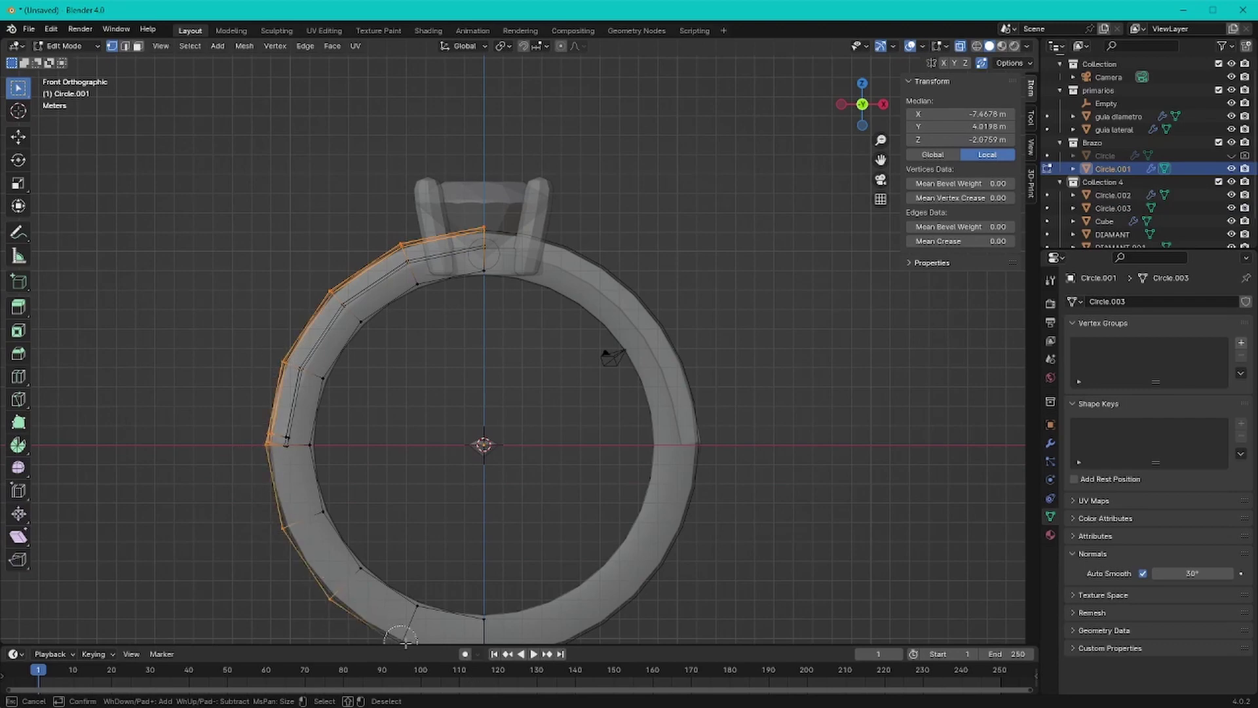
{"action": "key", "text": "Escape"}
{"action": "scroll", "coordinate": [511, 393], "scroll_direction": "down", "scroll_amount": 2}
{"action": "scroll", "coordinate": [587, 336], "scroll_direction": "up", "scroll_amount": 5}
{"action": "key", "text": "period"}
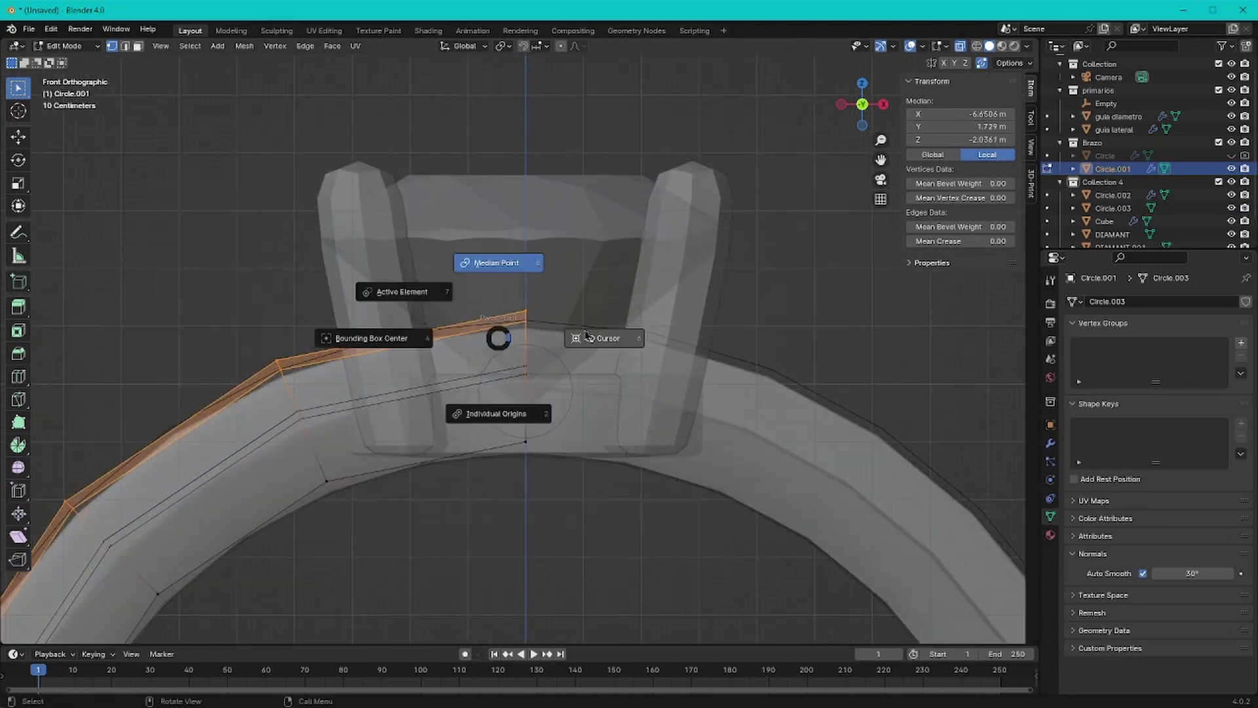
{"action": "left_click", "coordinate": [586, 336]}
Step: Redo the shank edge selection, return to Object Mode, and select the setting's base band
{"action": "key", "text": "Tab"}
{"action": "left_click", "coordinate": [557, 423]}
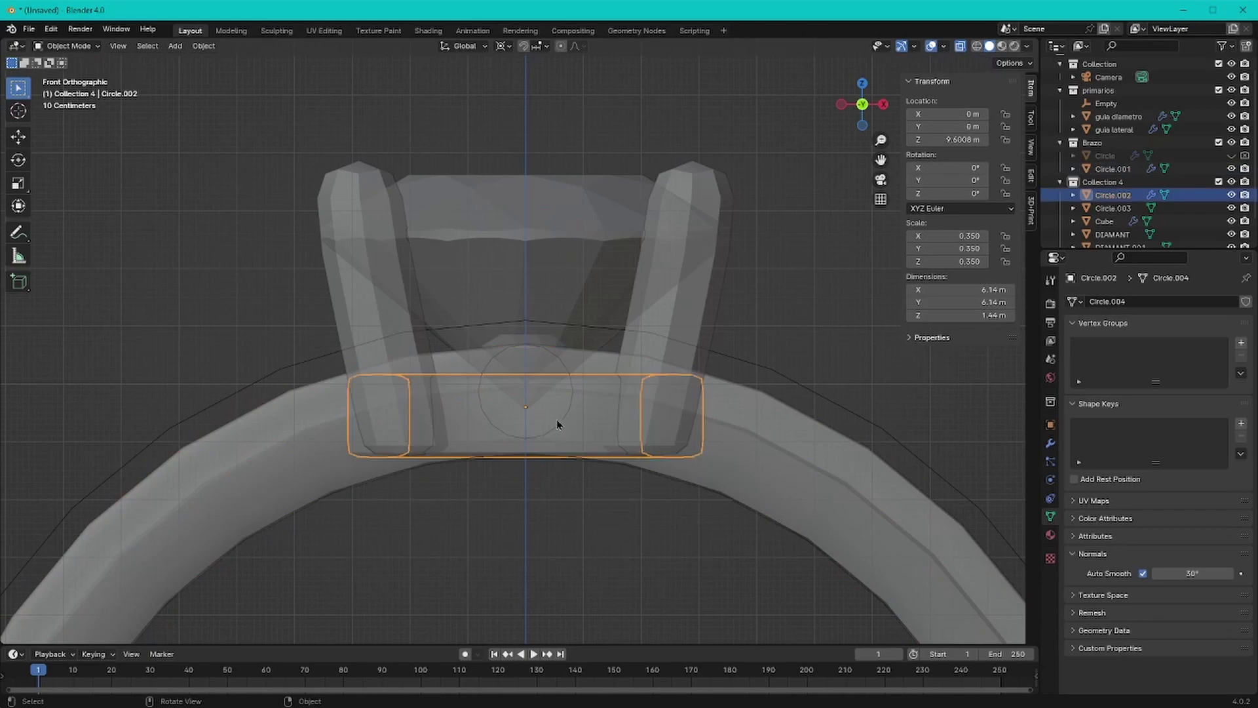
{"action": "key", "text": "ctrl+z"}
{"action": "key", "text": "ctrl+z"}
{"action": "scroll", "coordinate": [511, 354], "scroll_direction": "down", "scroll_amount": 3}
{"action": "scroll", "coordinate": [522, 296], "scroll_direction": "up", "scroll_amount": 3}
{"action": "key", "text": "c"}
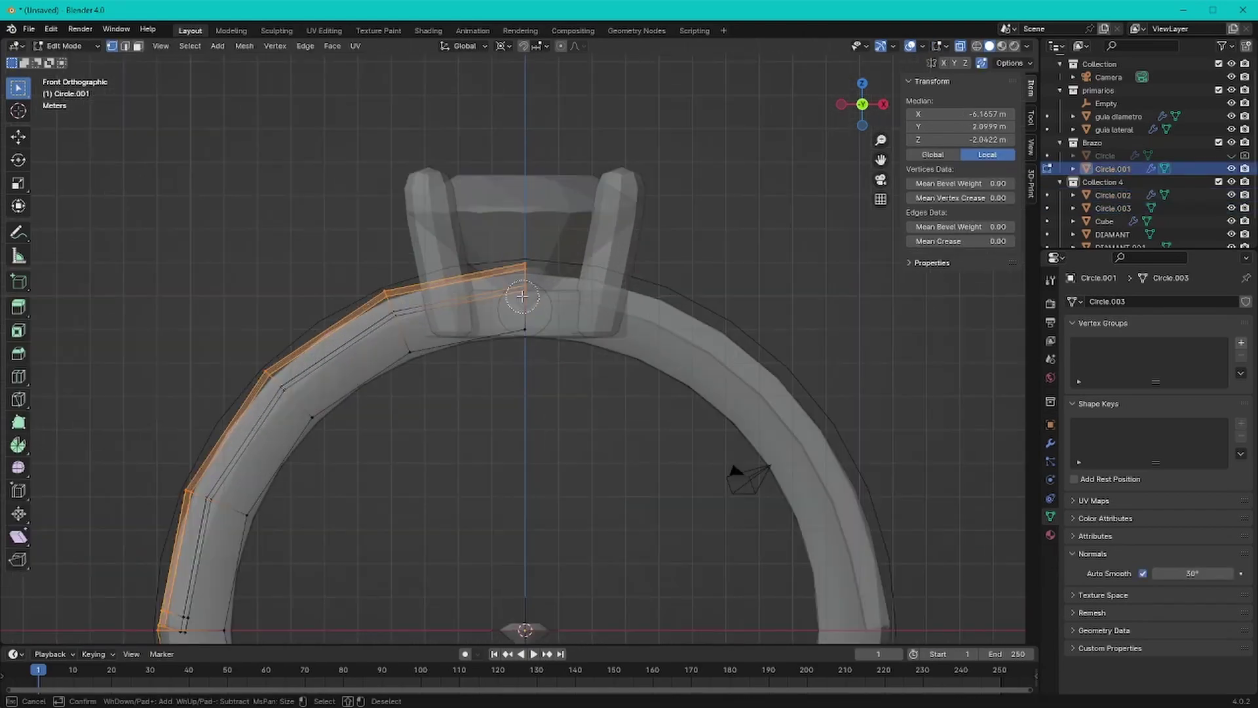
{"action": "key", "text": "Escape"}
{"action": "scroll", "coordinate": [682, 281], "scroll_direction": "up", "scroll_amount": 3}
{"action": "scroll", "coordinate": [682, 281], "scroll_direction": "down", "scroll_amount": 4}
{"action": "key", "text": "Tab"}
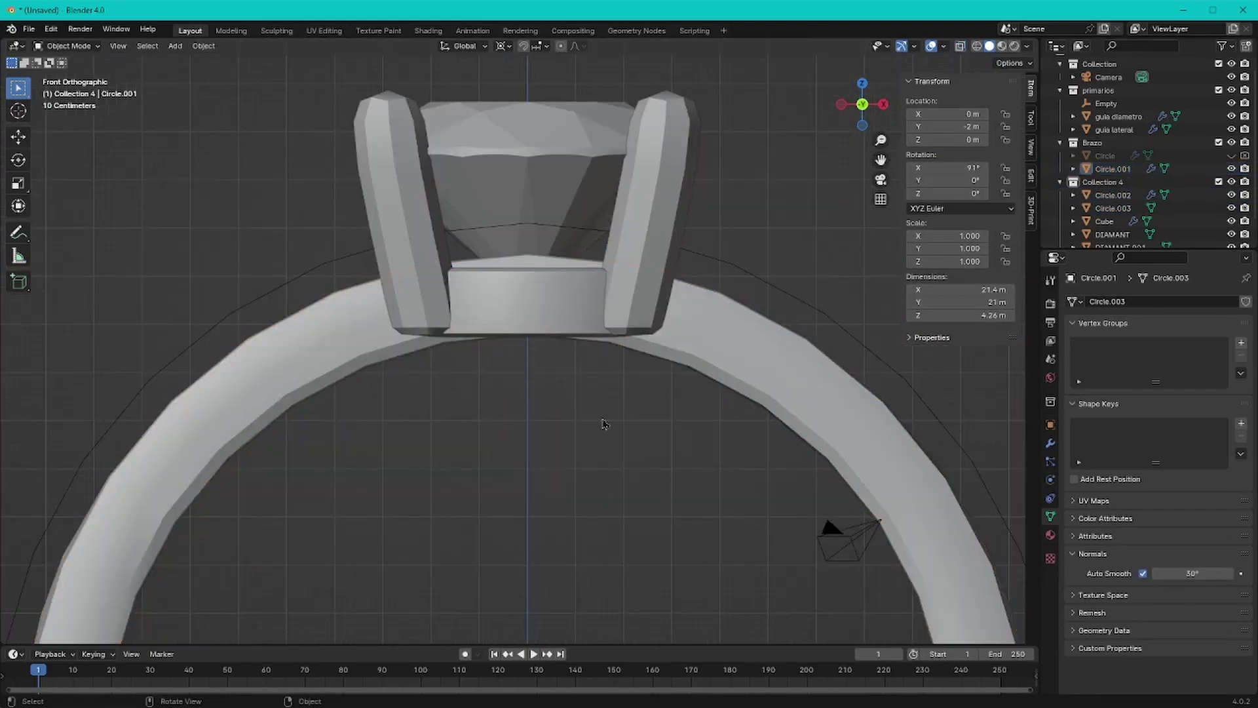
{"action": "mouse_move", "coordinate": [599, 424]}
{"action": "middle_mouse_down"}
{"action": "mouse_move", "coordinate": [509, 485]}
{"action": "mouse_move", "coordinate": [615, 408]}
{"action": "middle_mouse_up"}
{"action": "left_click", "coordinate": [509, 483]}
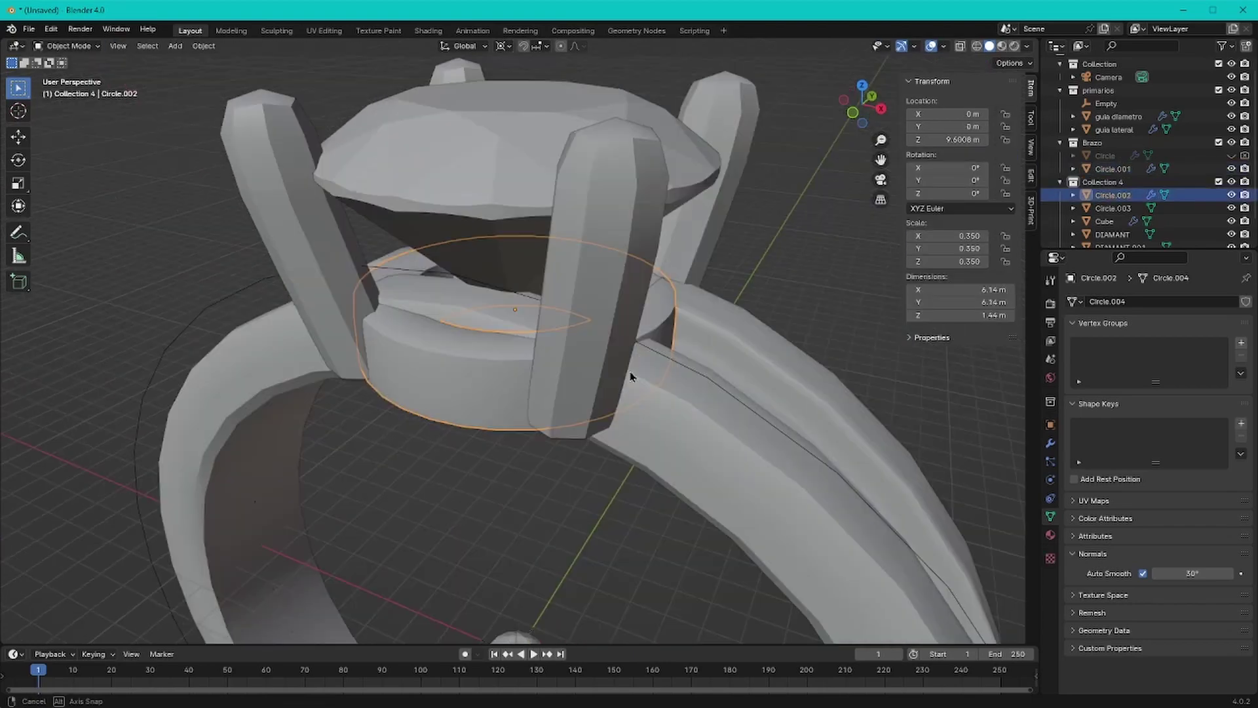
Step: Add an edge loop at the base band's top and separate it into its own object
{"action": "key", "text": "Tab"}
{"action": "scroll", "coordinate": [615, 407], "scroll_direction": "up", "scroll_amount": 3}
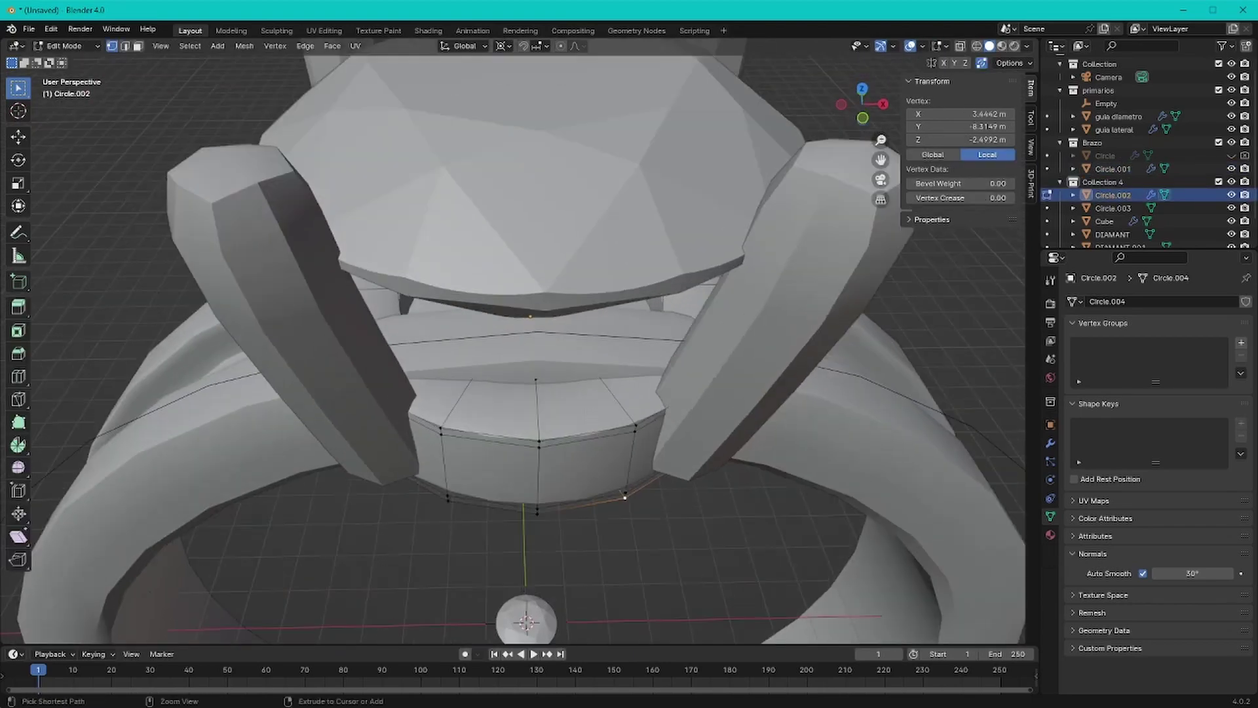
{"action": "key", "text": "ctrl+r"}
{"action": "left_click", "coordinate": [619, 406]}
{"action": "left_click", "coordinate": [623, 409]}
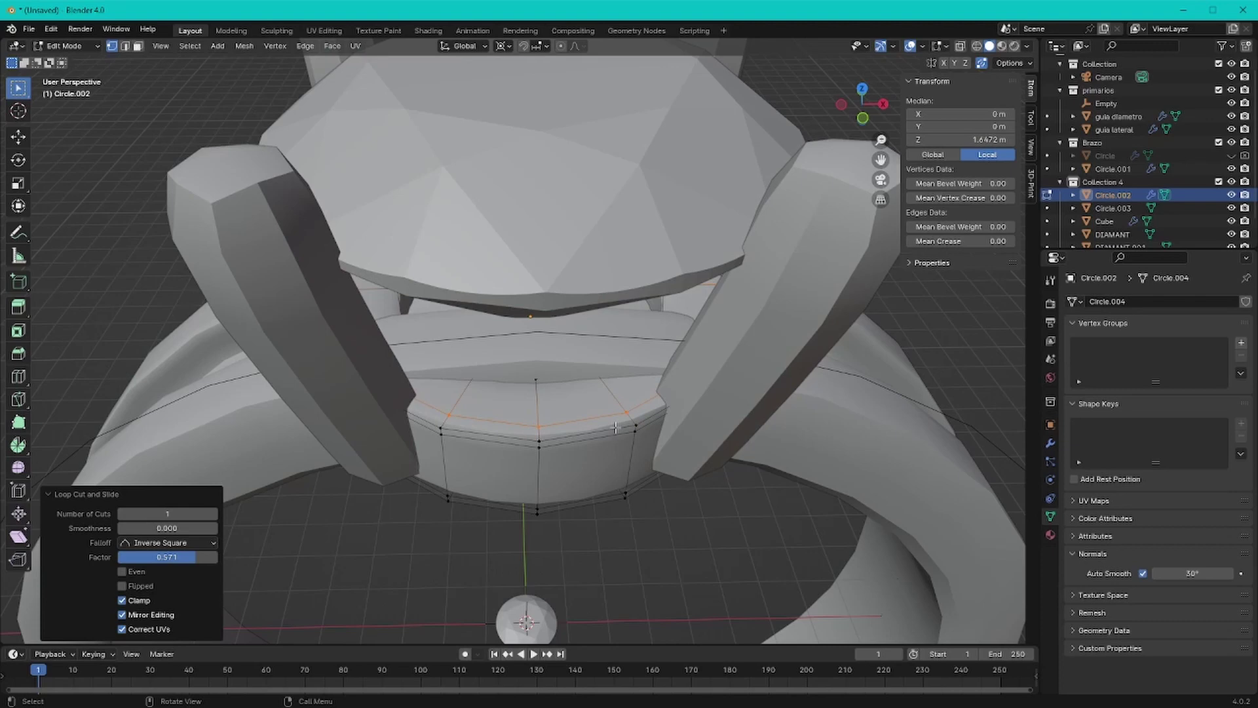
{"action": "key", "text": "p"}
{"action": "left_click", "coordinate": [616, 431]}
{"action": "key", "text": "Tab"}
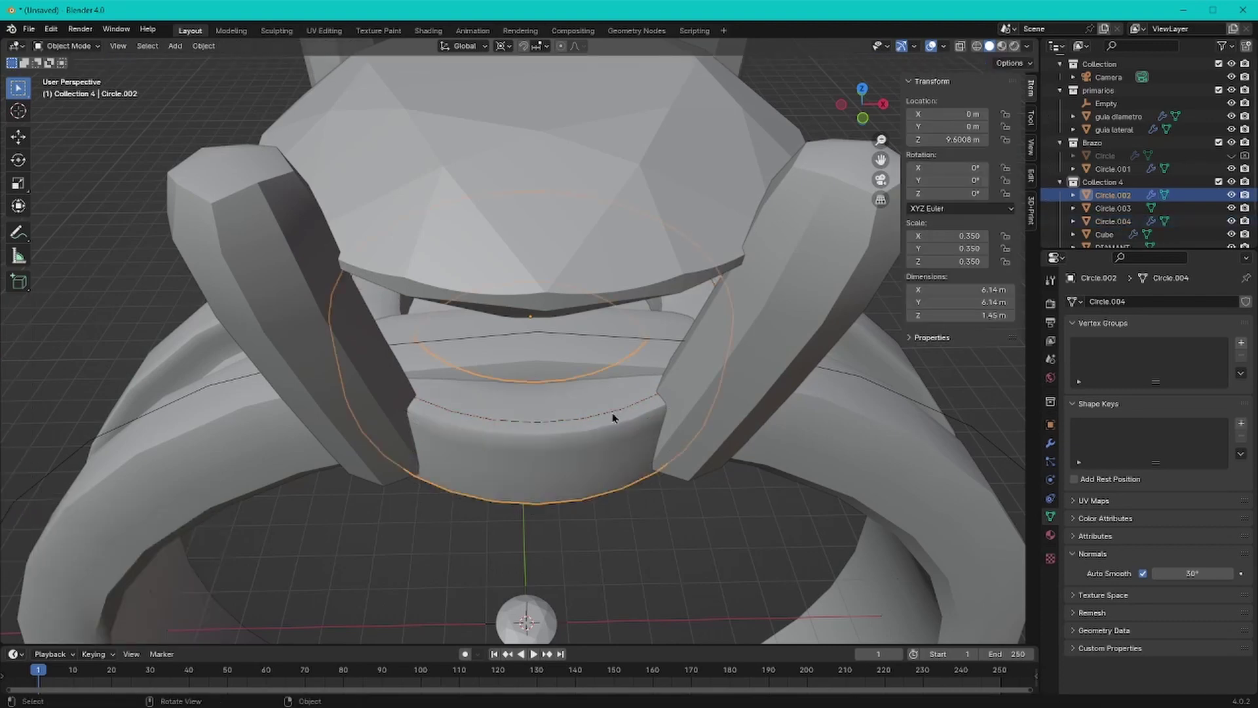
{"action": "scroll", "coordinate": [1119, 172], "scroll_direction": "down", "scroll_amount": 3}
Step: Isolate the separated loop, scale it by 0.25, and merge its vertices
{"action": "key", "text": "Tab"}
{"action": "key", "text": "e"}
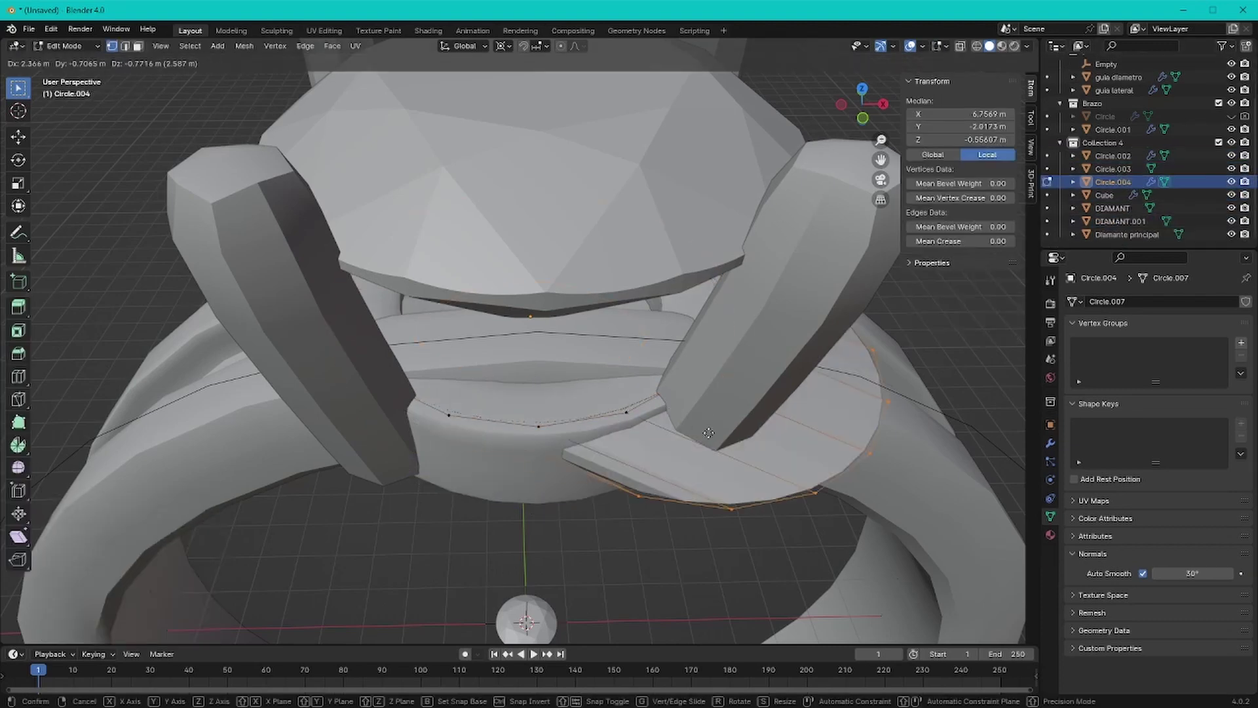
{"action": "right_click", "coordinate": [635, 350]}
{"action": "key", "text": "KP_Divide"}
{"action": "type", "text": "s"}
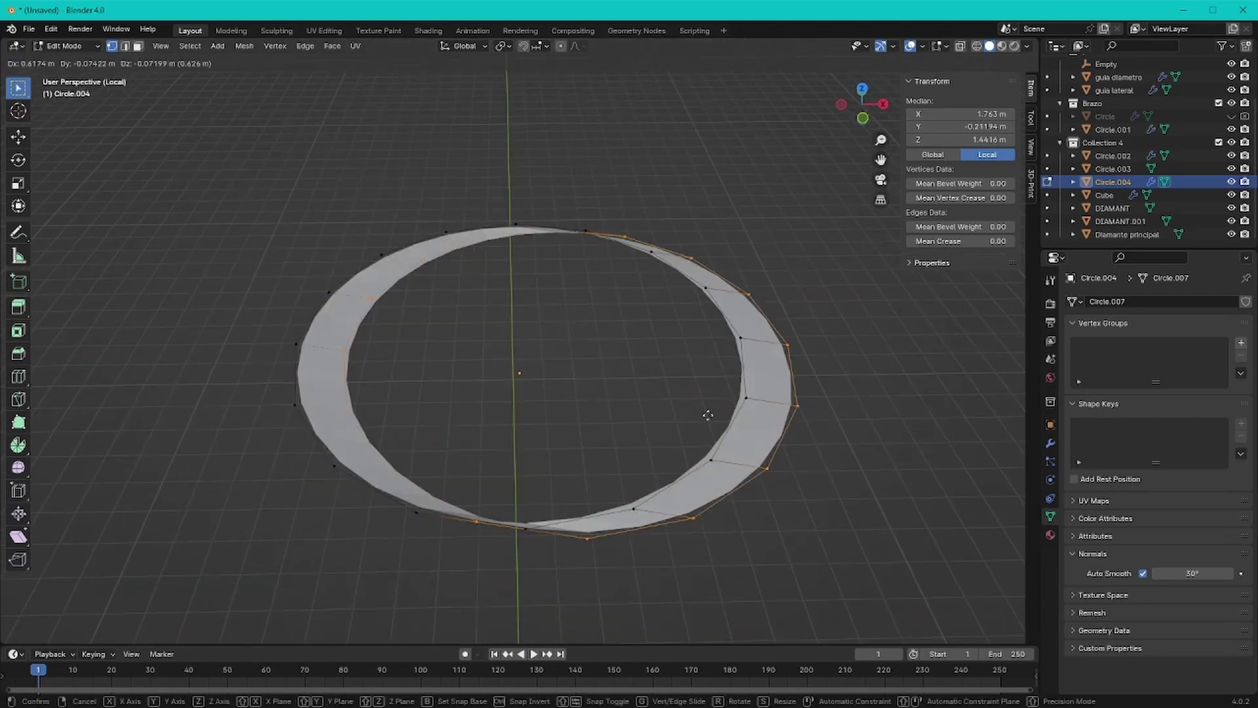
{"action": "type", "text": "0.25"}
{"action": "key", "text": "Return"}
{"action": "key", "text": "m"}
{"action": "left_click", "coordinate": [582, 383]}
Step: In front view, extrude the base piece's rim twice and leave Edit Mode
{"action": "key", "text": "KP_1"}
{"action": "key", "text": "e"}
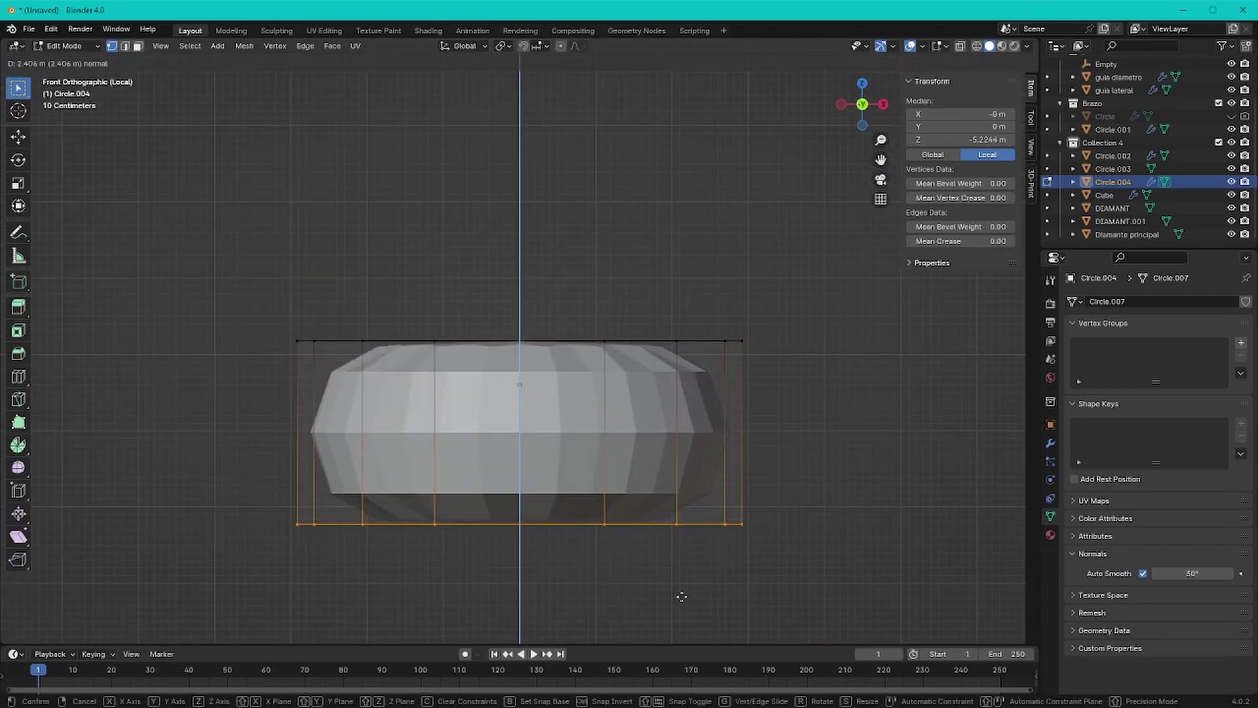
{"action": "left_click", "coordinate": [647, 94]}
{"action": "key", "text": "e"}
{"action": "left_click", "coordinate": [647, 95]}
{"action": "key", "text": "Tab"}
{"action": "scroll", "coordinate": [646, 95], "scroll_direction": "down", "scroll_amount": 3}
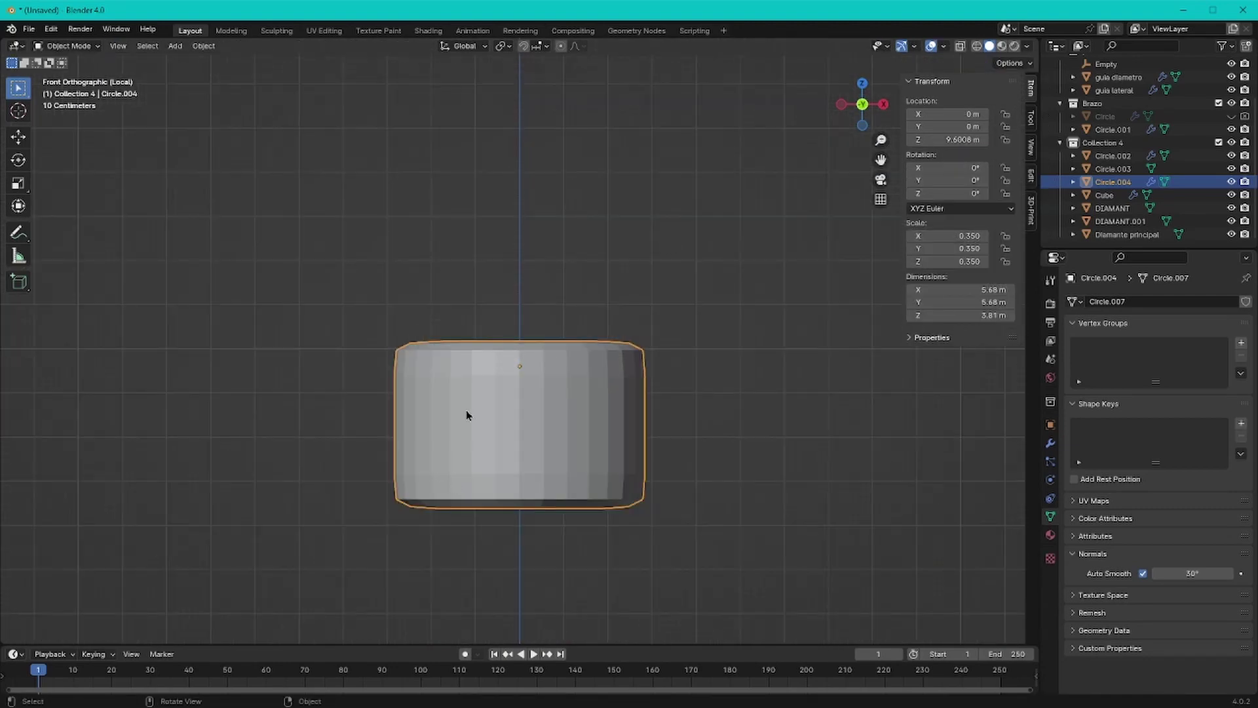
Step: Exit Local View to the whole ring in front view and select the ring band
{"action": "key", "text": "KP_Divide"}
{"action": "key", "text": "KP_1"}
{"action": "left_click", "coordinate": [739, 329], "text": "shift"}
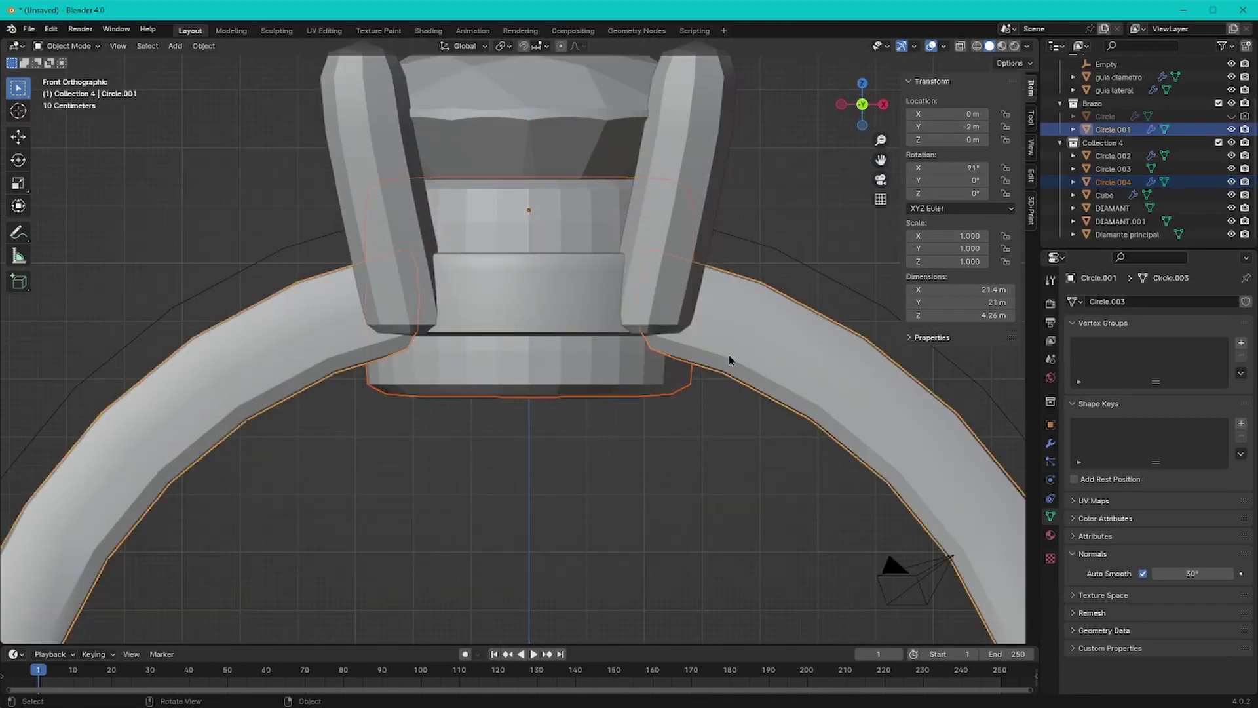
{"action": "left_click", "coordinate": [631, 360]}
{"action": "left_click", "coordinate": [51, 29]}
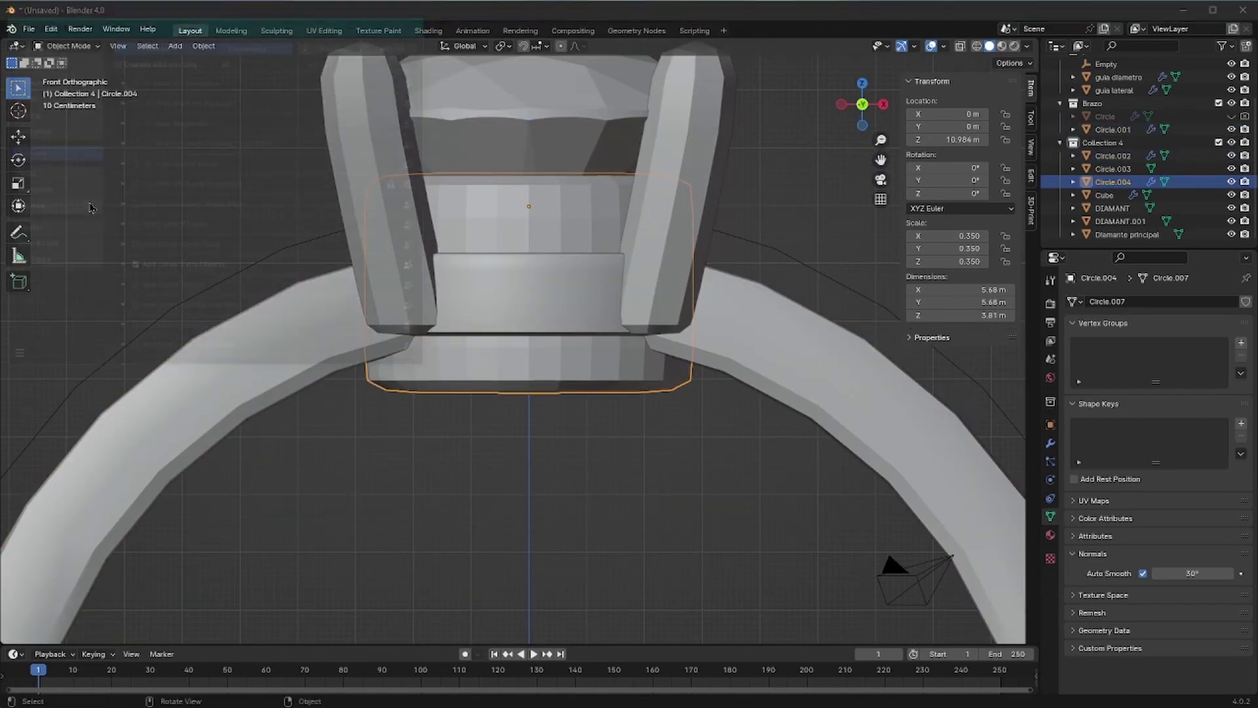
{"action": "left_click", "coordinate": [625, 461]}
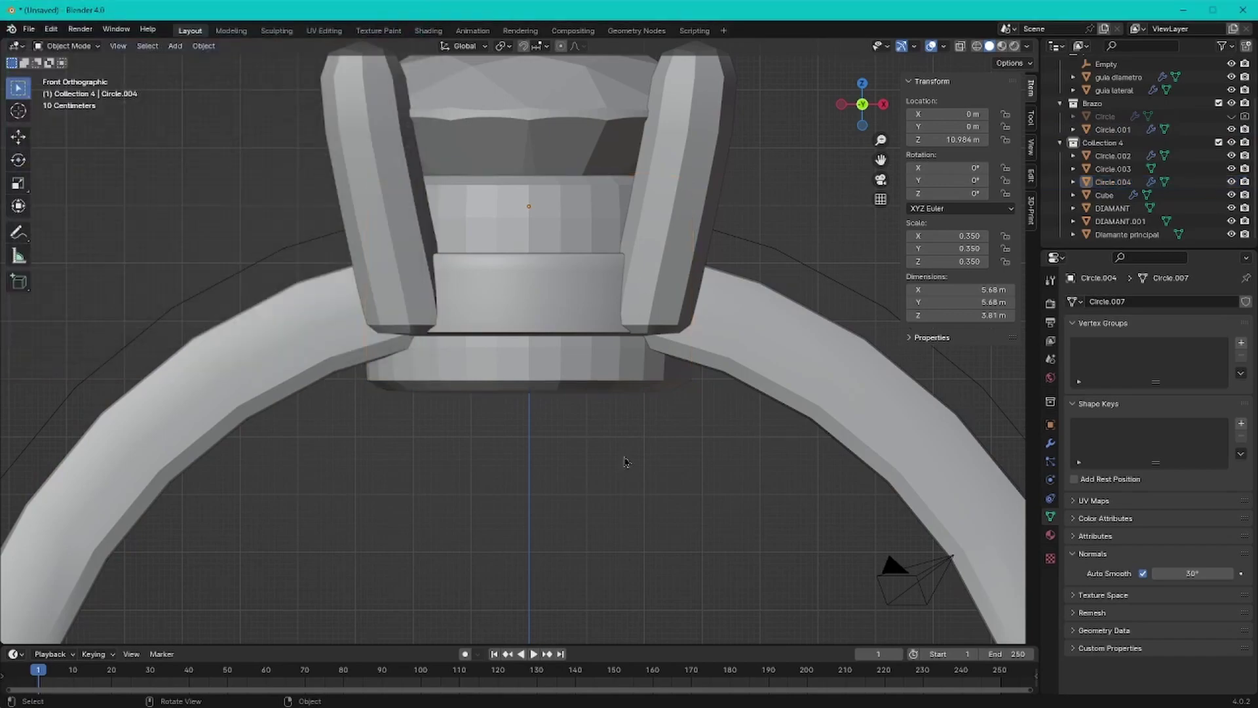
{"action": "left_click", "coordinate": [735, 343]}
Step: View the ring from the front and select the flat setting ring piece
{"action": "mouse_move", "coordinate": [736, 343]}
{"action": "middle_mouse_down"}
{"action": "mouse_move", "coordinate": [553, 343]}
{"action": "mouse_move", "coordinate": [697, 406]}
{"action": "mouse_move", "coordinate": [623, 237]}
{"action": "mouse_move", "coordinate": [632, 477]}
{"action": "middle_mouse_up"}
{"action": "key", "text": "KP_1"}
{"action": "key", "text": "KP_1"}
{"action": "left_click", "coordinate": [623, 237]}
{"action": "scroll", "coordinate": [625, 242], "scroll_direction": "up", "scroll_amount": 2}
{"action": "key", "text": "ctrl+s"}
{"action": "key", "text": "Escape"}
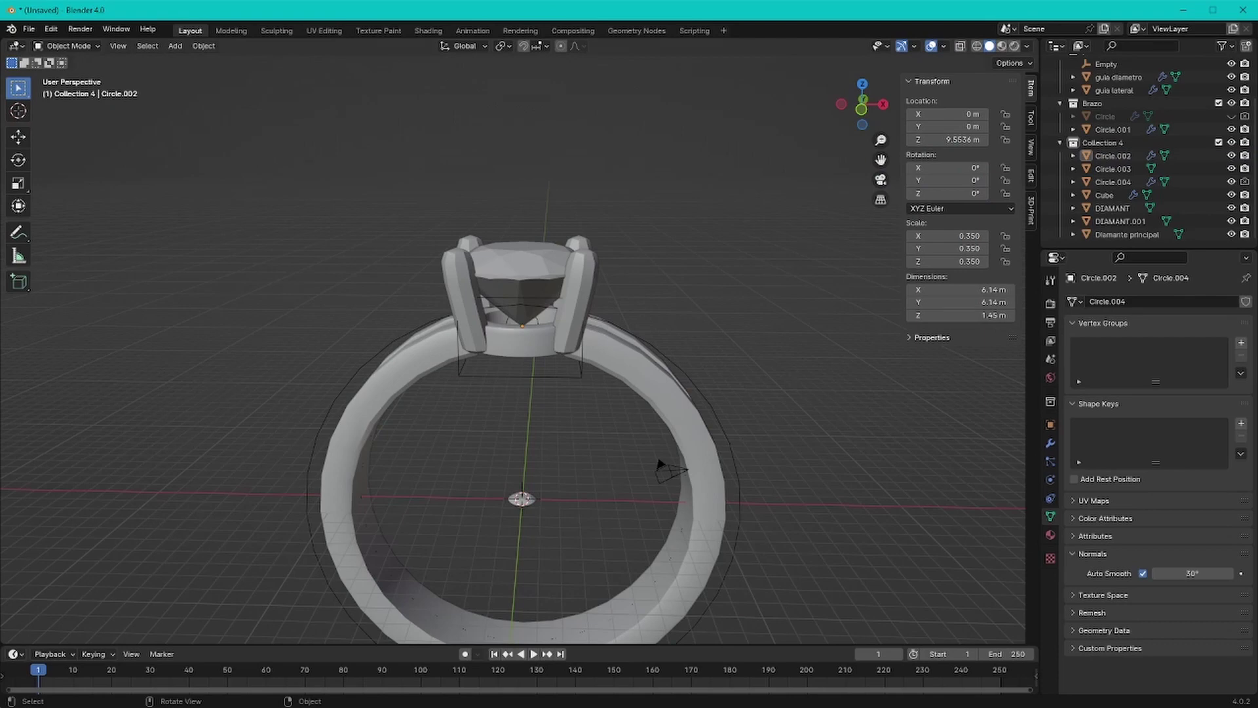
Step: Duplicate the small diamond DIAMANT in place as DIAMANT.002
{"action": "middle_click_drag", "start_coordinate": [660, 463], "coordinate": [524, 485]}
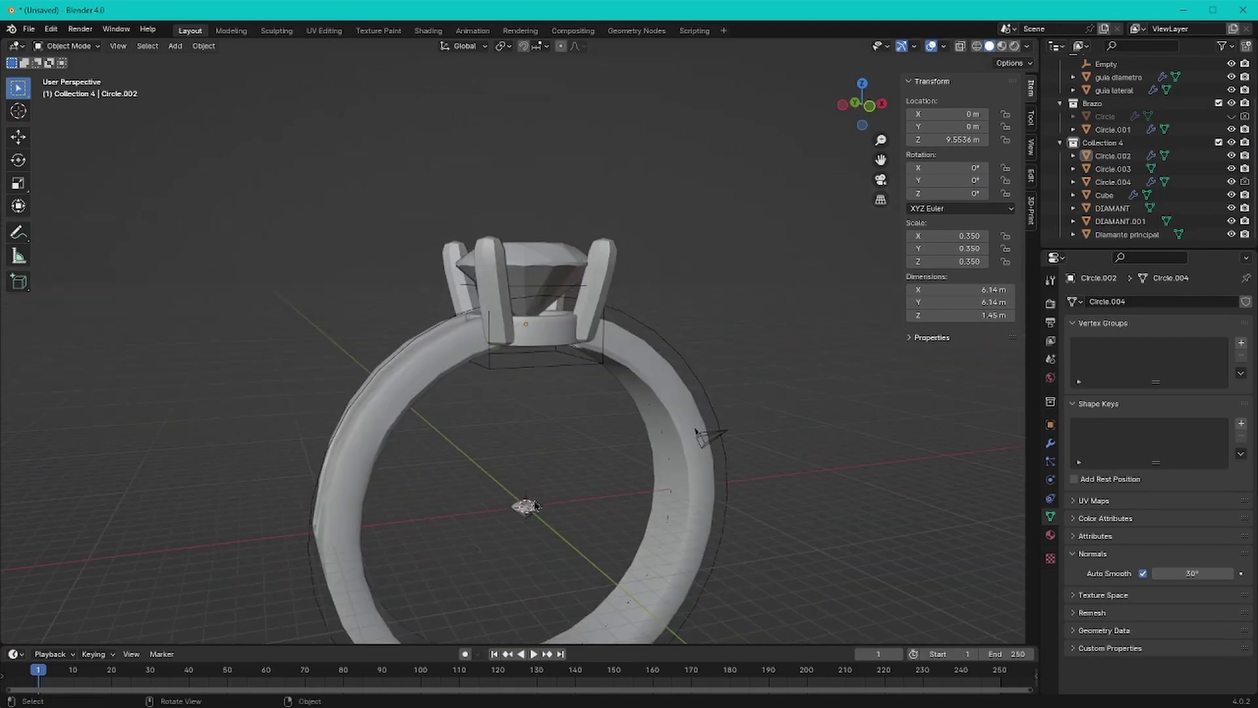
{"action": "left_click", "coordinate": [522, 504]}
{"action": "key", "text": "KP_1"}
{"action": "key", "text": "shift+d"}
{"action": "right_click", "coordinate": [607, 510]}
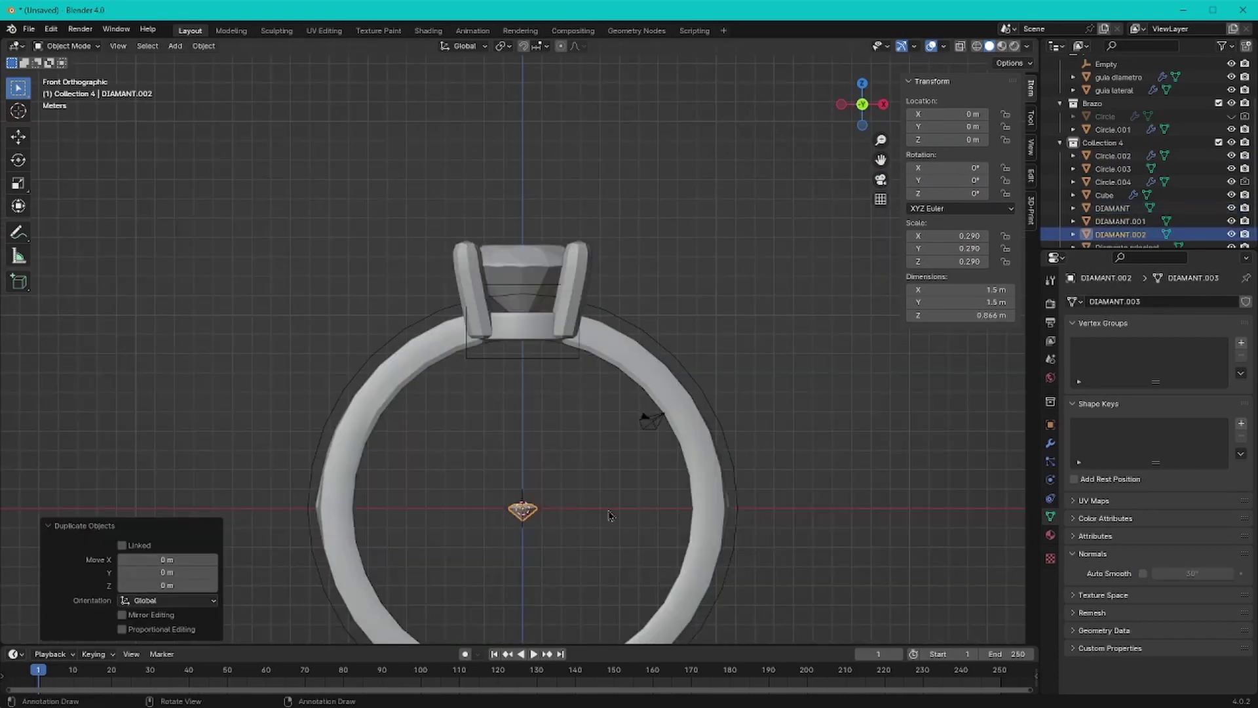
Step: Move DIAMANT.002 into a new Collection 4.1 under Collection 4, then reselect DIAMANT
{"action": "scroll", "coordinate": [1140, 164], "scroll_direction": "down", "scroll_amount": 1}
{"action": "left_click", "coordinate": [1102, 129]}
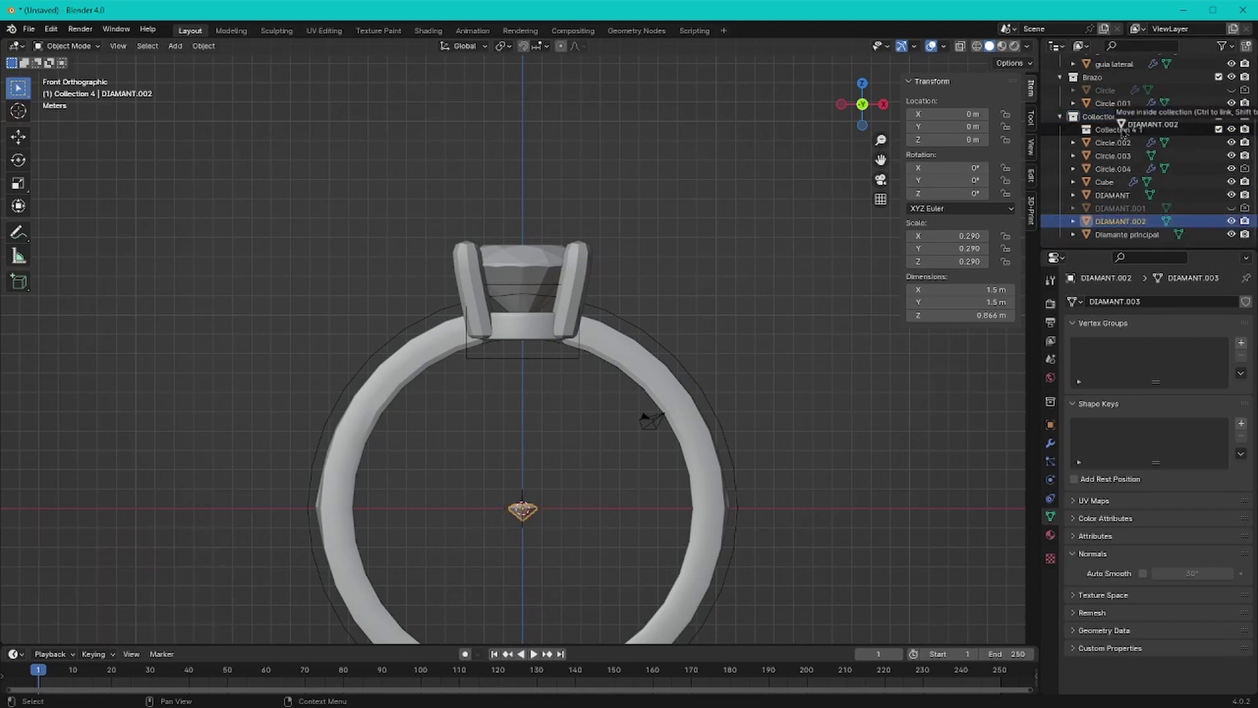
{"action": "left_click_drag", "start_coordinate": [1122, 124], "coordinate": [1117, 129]}
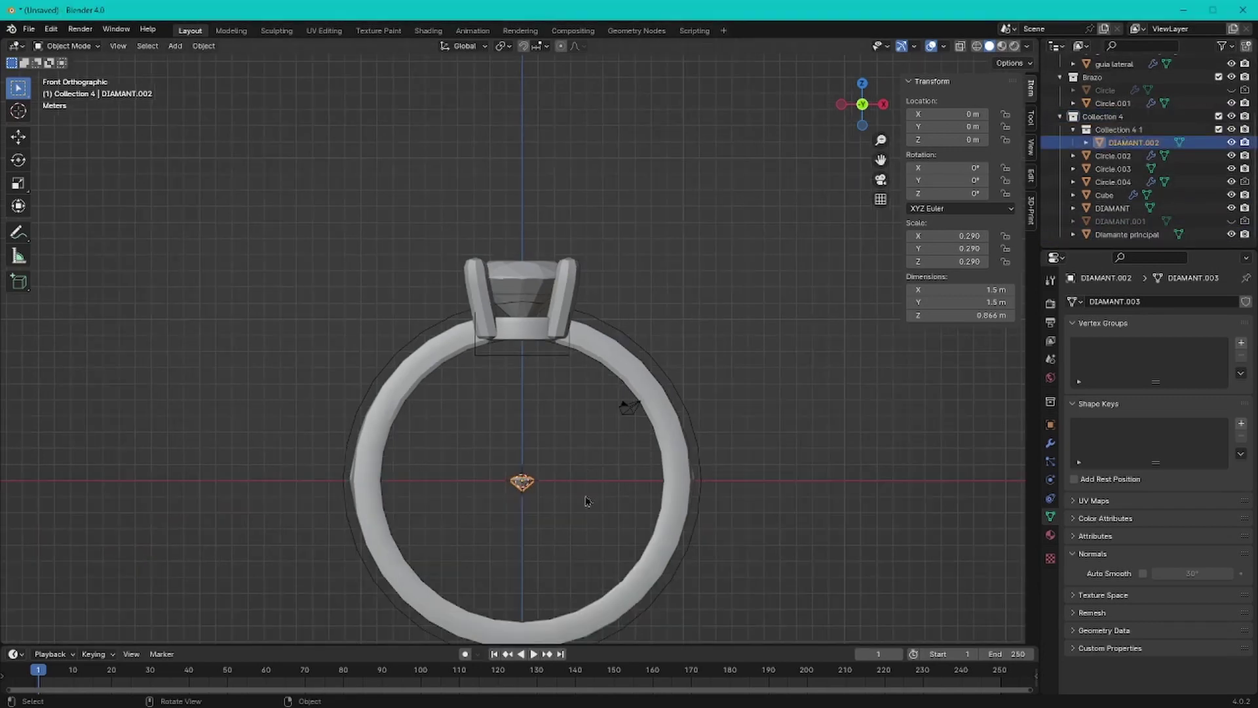
{"action": "scroll", "coordinate": [366, 386], "scroll_direction": "up", "scroll_amount": 2}
{"action": "left_click", "coordinate": [508, 404]}
{"action": "scroll", "coordinate": [508, 405], "scroll_direction": "up", "scroll_amount": 3}
Step: Add a cube with a level-1 Subdivision modifier and scale it down into a bead
{"action": "key", "text": "shift+a"}
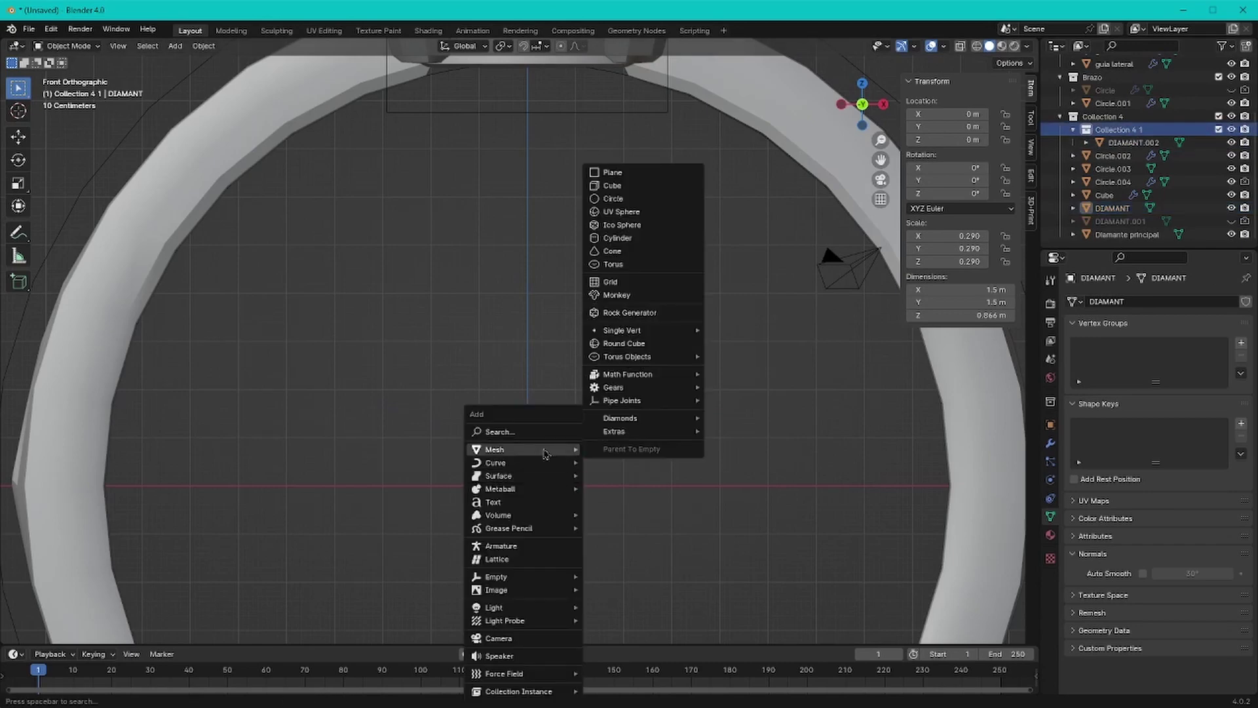
{"action": "left_click", "coordinate": [633, 190]}
{"action": "key", "text": "ctrl+1"}
{"action": "key", "text": "s"}
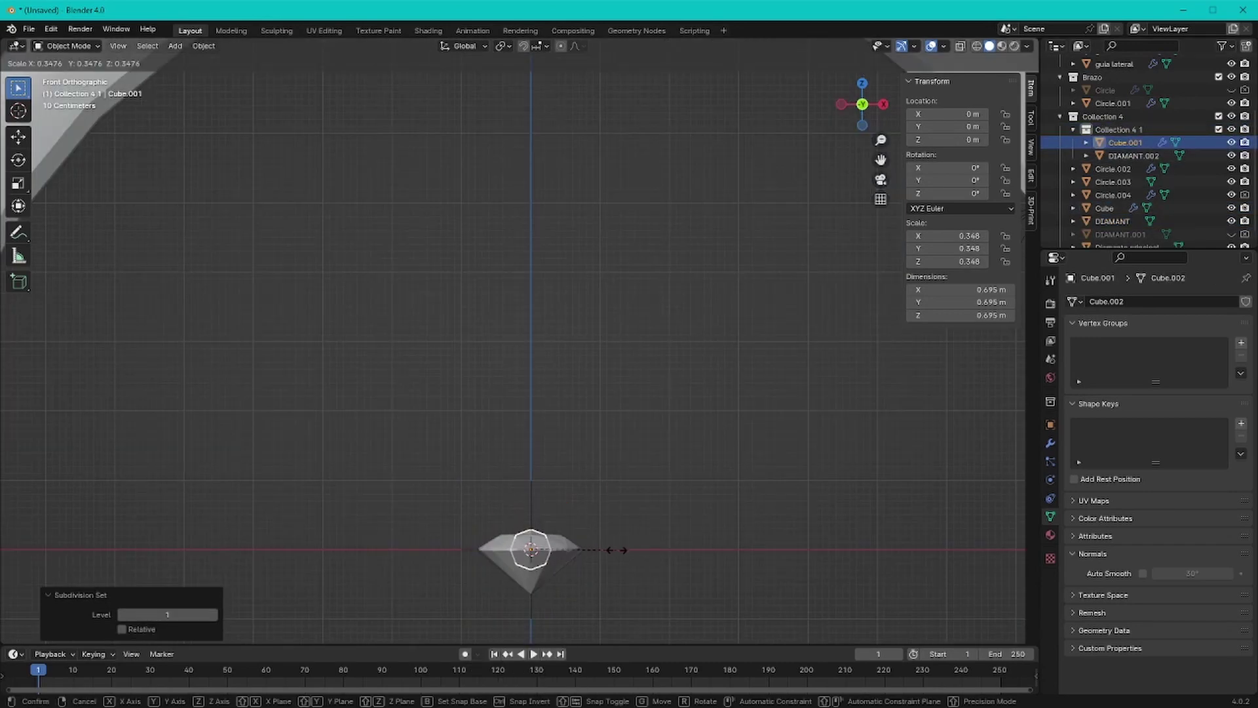
{"action": "left_click", "coordinate": [610, 549]}
Step: Isolate the bead and diamond together in a top-down Local View
{"action": "middle_click_drag", "start_coordinate": [643, 576], "coordinate": [615, 526]}
{"action": "left_click", "coordinate": [534, 534], "text": "shift"}
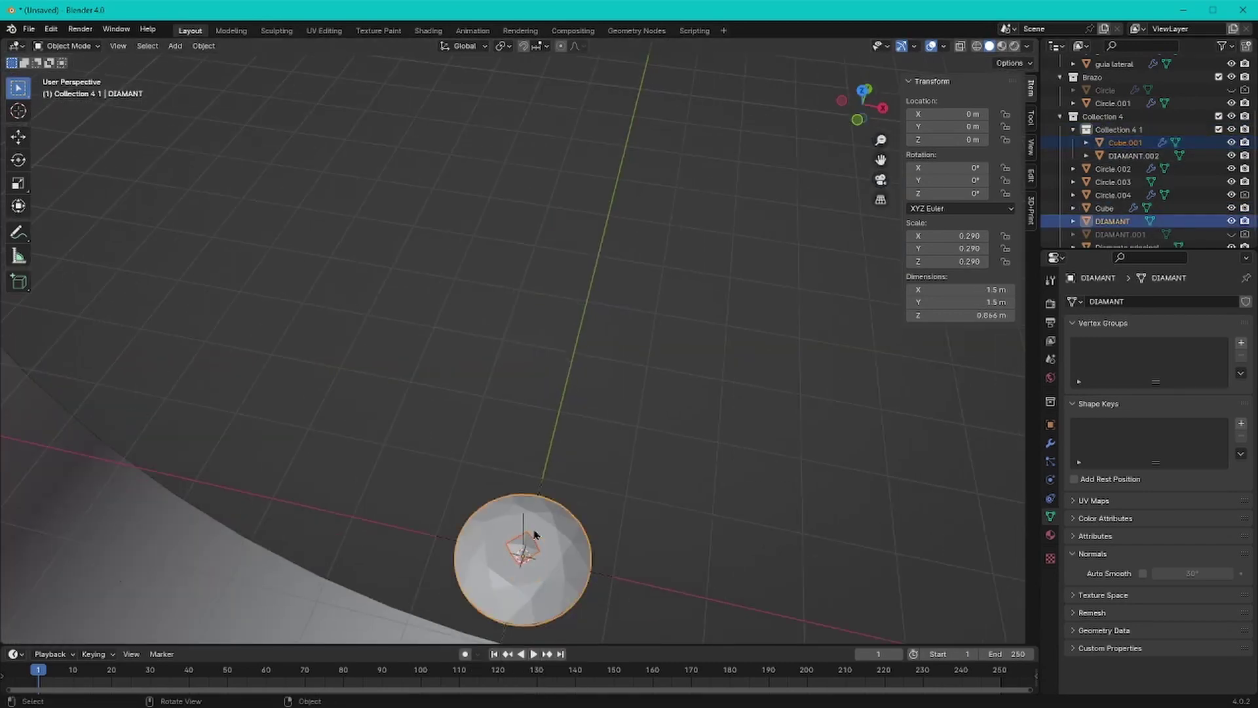
{"action": "key", "text": "KP_Divide"}
{"action": "key", "text": "KP_7"}
{"action": "left_click", "coordinate": [550, 336]}
Step: Move the bead along Y to sit just beside the diamond
{"action": "key", "text": "g"}
{"action": "key", "text": "y"}
{"action": "left_click", "coordinate": [598, 185]}
{"action": "key", "text": "g"}
{"action": "key", "text": "y"}
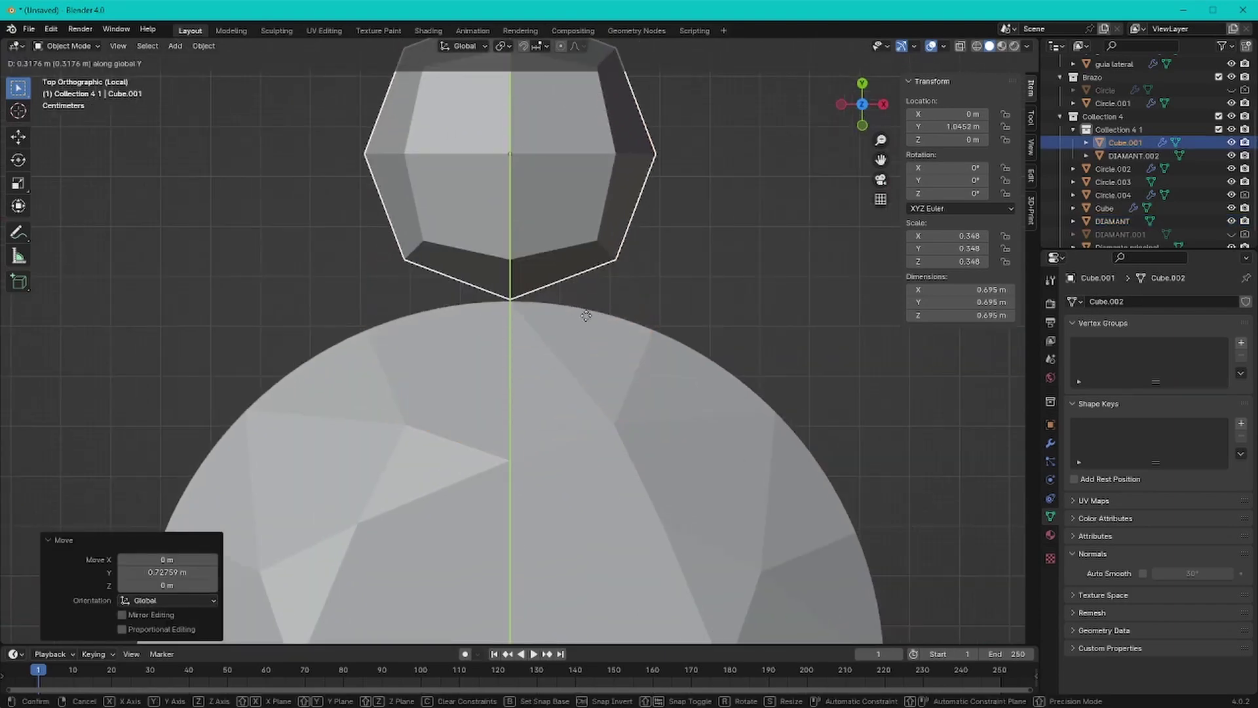
{"action": "left_click", "coordinate": [585, 315]}
{"action": "scroll", "coordinate": [655, 327], "scroll_direction": "down", "scroll_amount": 2}
{"action": "key", "text": "r"}
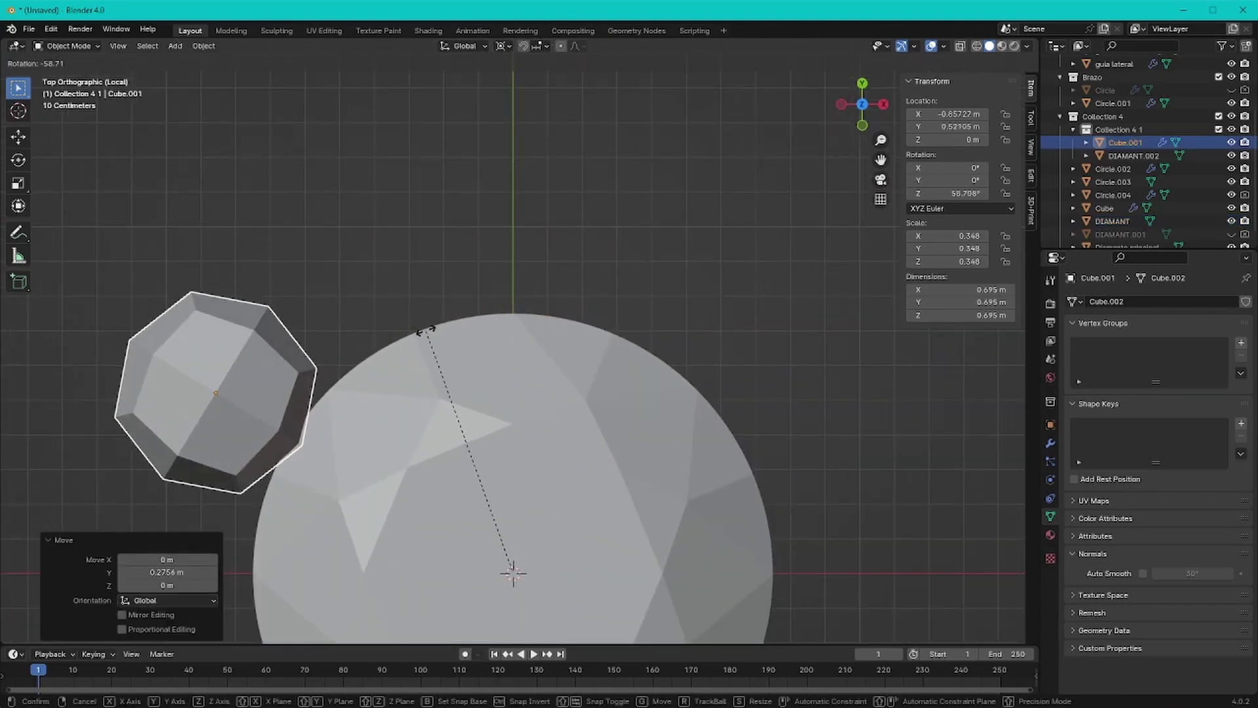
{"action": "key", "text": "y"}
{"action": "key", "text": "y"}
{"action": "key", "text": "Escape"}
Step: Shade the bead smooth with Auto Smooth and add a Mirror modifier
{"action": "right_click", "coordinate": [402, 394]}
{"action": "left_click", "coordinate": [402, 396]}
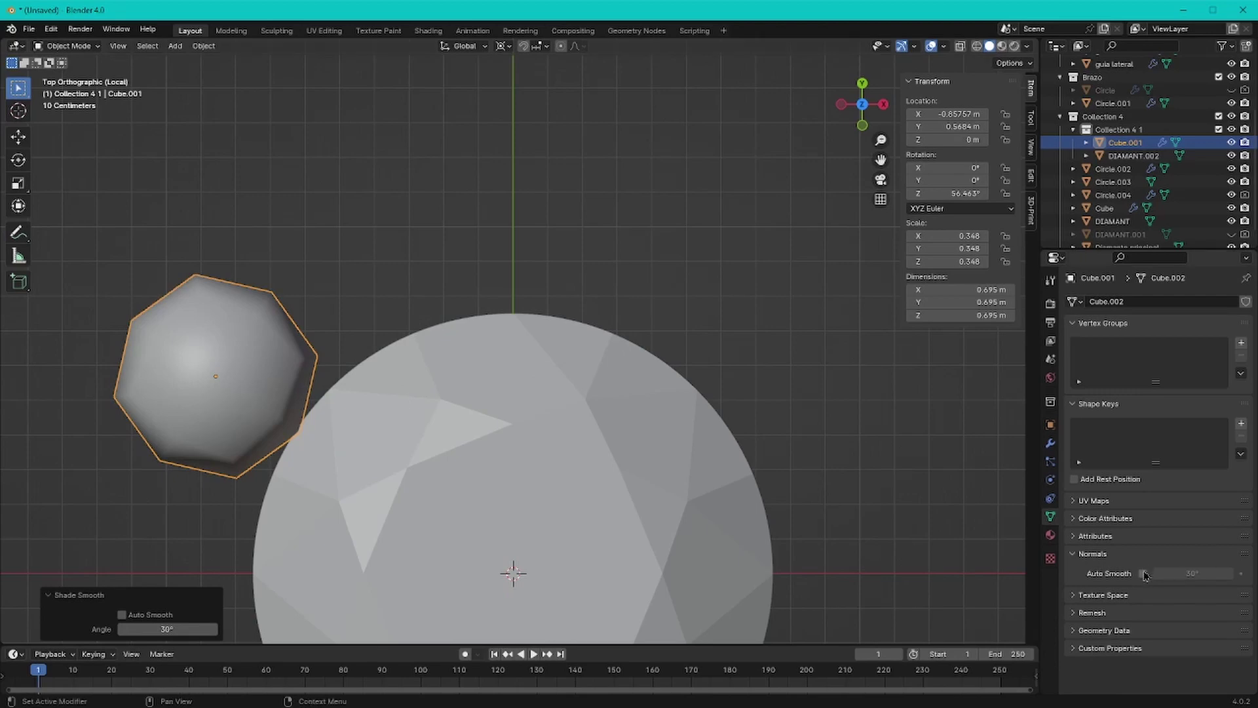
{"action": "left_click", "coordinate": [1144, 574]}
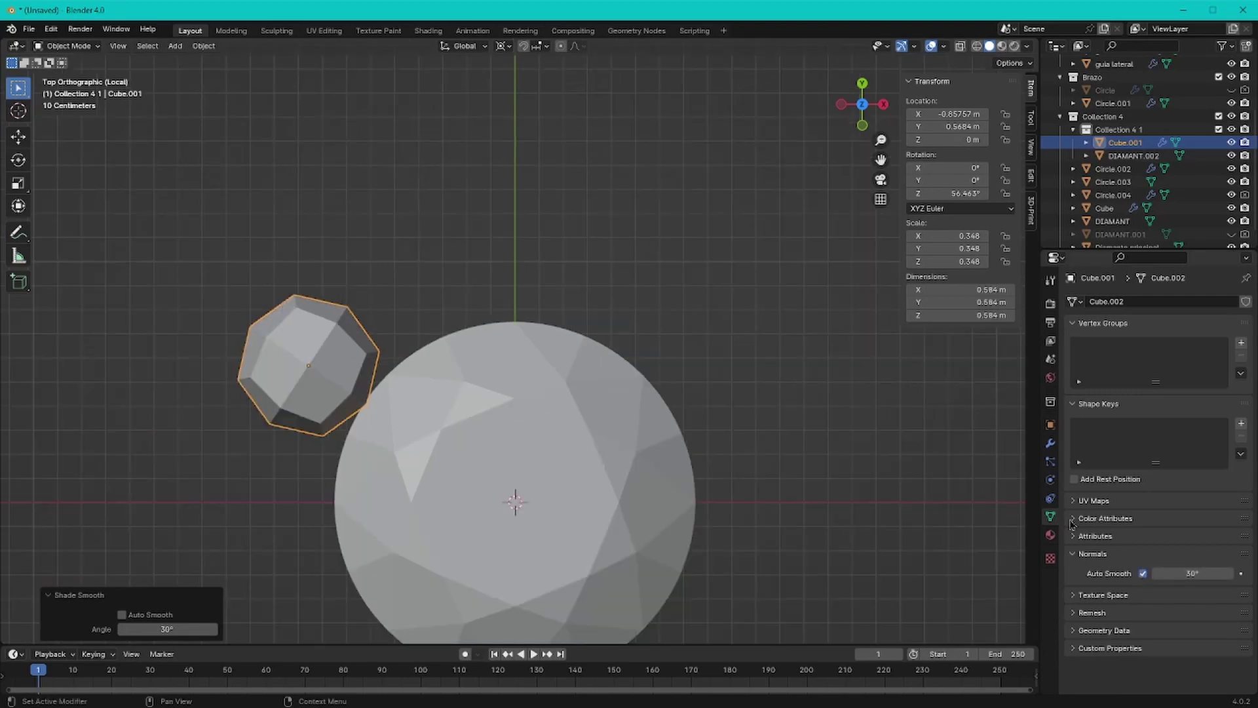
{"action": "left_click", "coordinate": [1051, 445]}
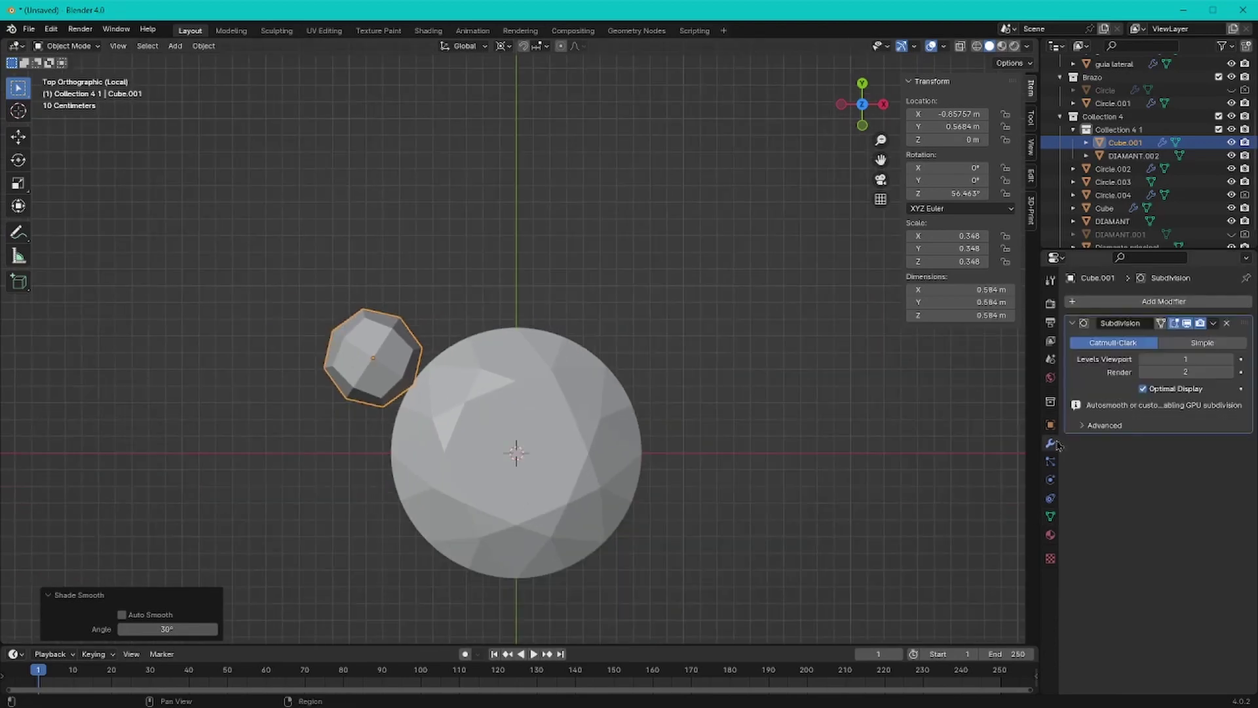
{"action": "left_click", "coordinate": [1088, 303]}
{"action": "type", "text": "mirr"}
{"action": "key", "text": "Return"}
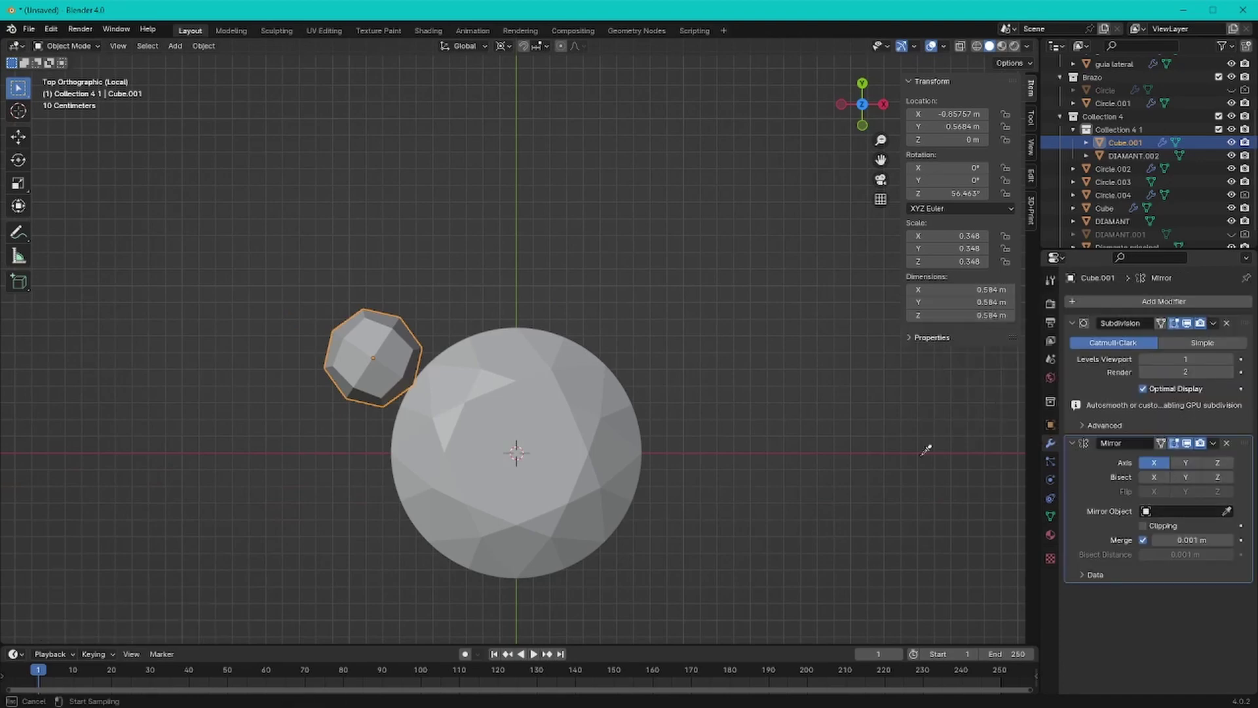
Step: Raise the diamond vertically up to the ring's setting and isolate it in Local View
{"action": "middle_click_drag", "start_coordinate": [655, 393], "coordinate": [514, 314]}
{"action": "left_click", "coordinate": [587, 429]}
{"action": "middle_click_drag", "start_coordinate": [587, 430], "coordinate": [602, 385]}
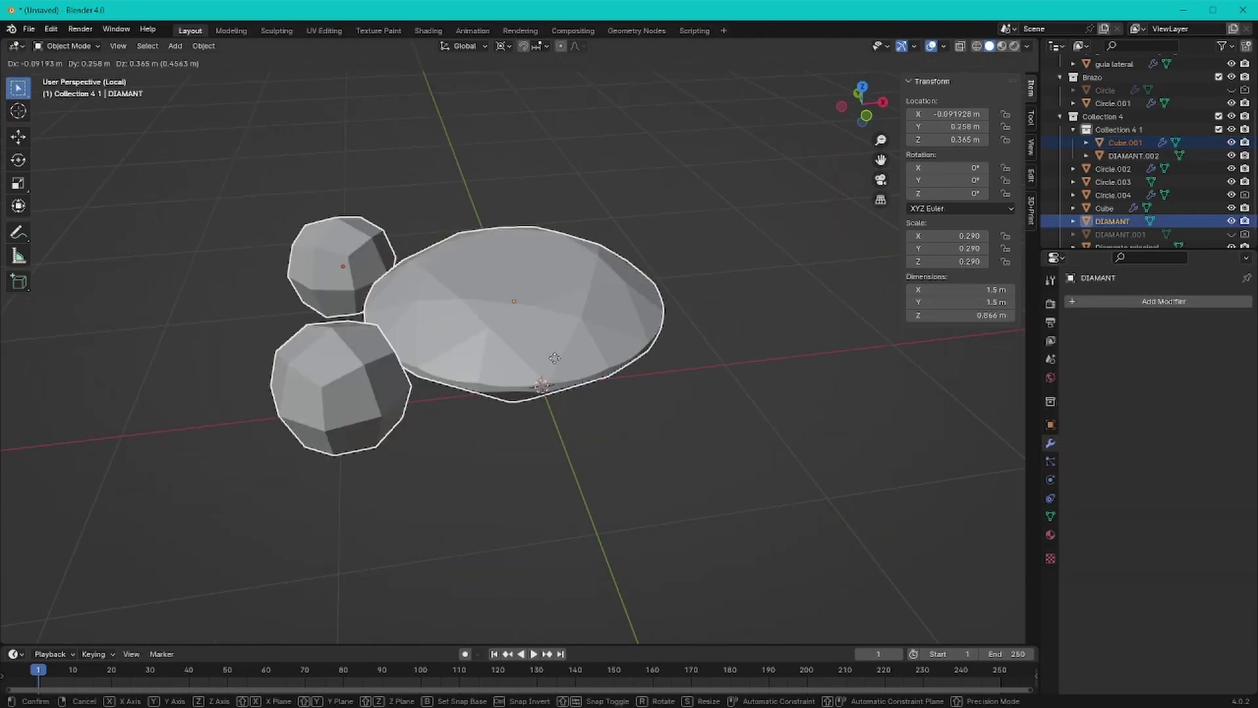
{"action": "scroll", "coordinate": [602, 385], "scroll_direction": "down", "scroll_amount": 5}
{"action": "key", "text": "KP_1"}
{"action": "key", "text": "g"}
{"action": "key", "text": "z"}
{"action": "left_click", "coordinate": [736, 281]}
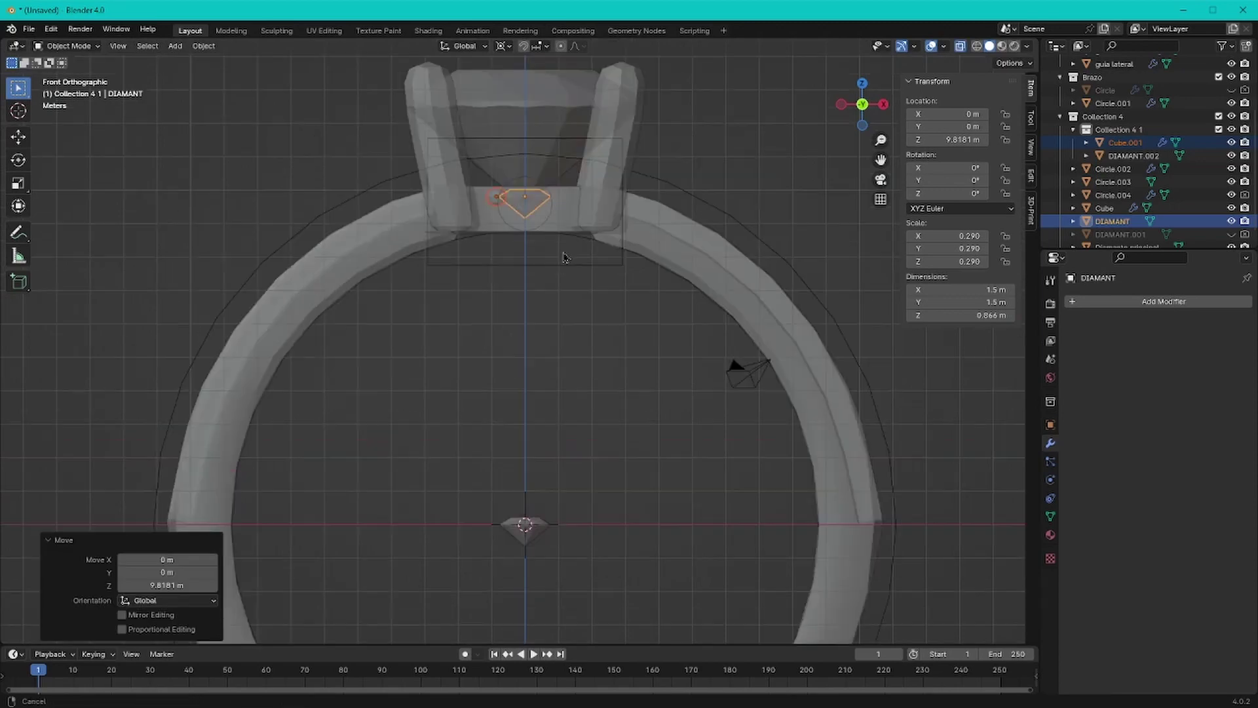
{"action": "scroll", "coordinate": [617, 266], "scroll_direction": "up", "scroll_amount": 3}
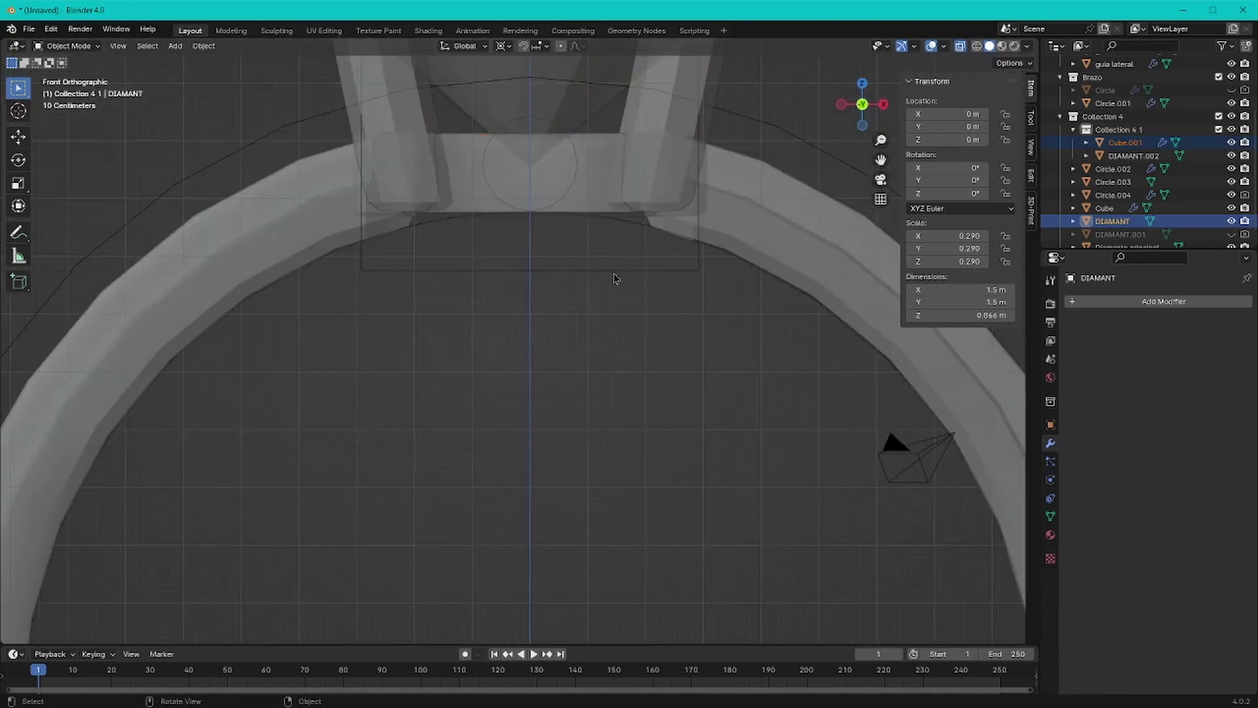
{"action": "key", "text": "KP_Divide"}
Step: Add a cube mesh around the accent diamond and enter Edit Mode
{"action": "key", "text": "shift+a"}
{"action": "left_click", "coordinate": [586, 348]}
{"action": "scroll", "coordinate": [587, 348], "scroll_direction": "up", "scroll_amount": 2}
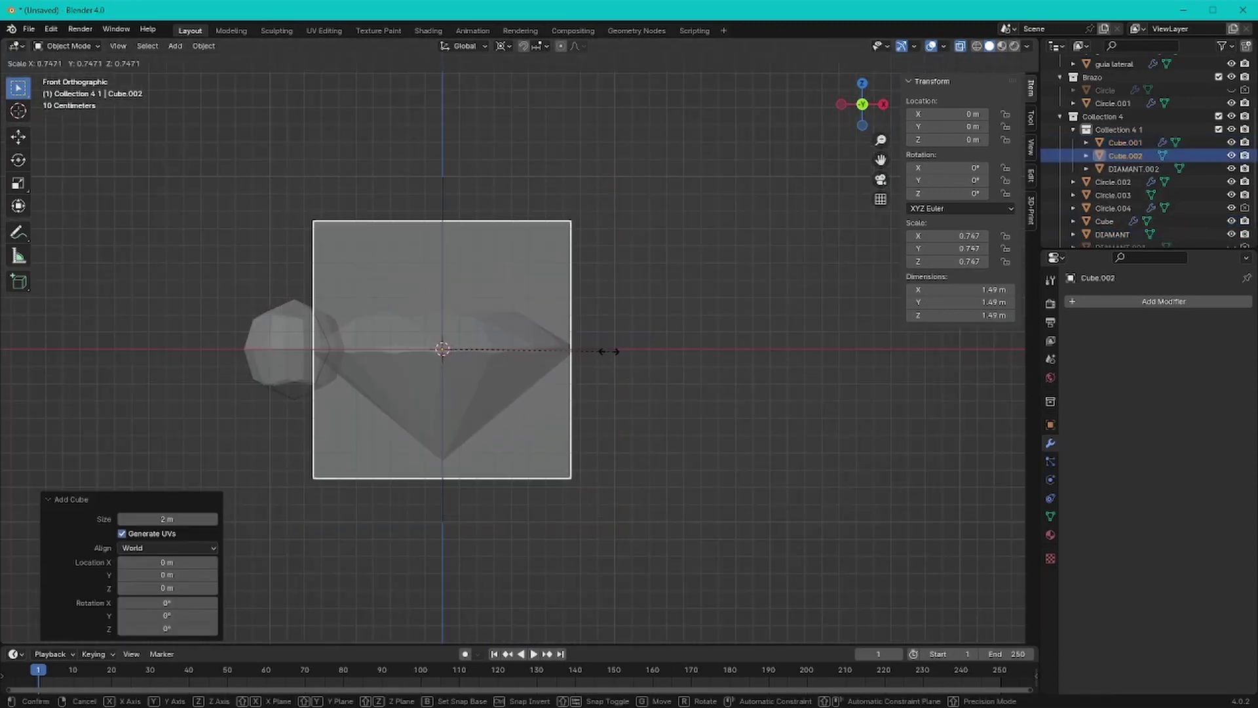
{"action": "key", "text": "Tab"}
Step: Loop-cut the cube, taper its bottom loop inward and extrude it down into a stem
{"action": "key", "text": "ctrl+r"}
{"action": "left_click", "coordinate": [586, 348]}
{"action": "left_click", "coordinate": [569, 390]}
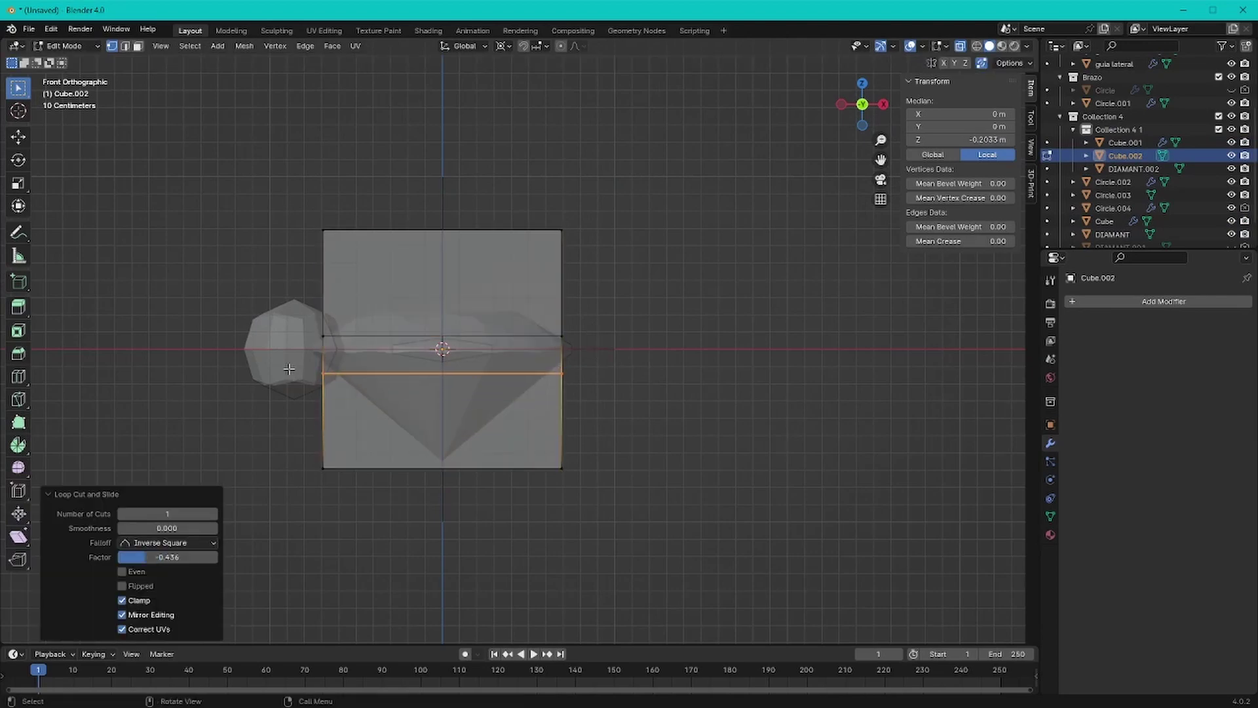
{"action": "key", "text": "s"}
{"action": "right_click", "coordinate": [685, 429]}
{"action": "key", "text": "s"}
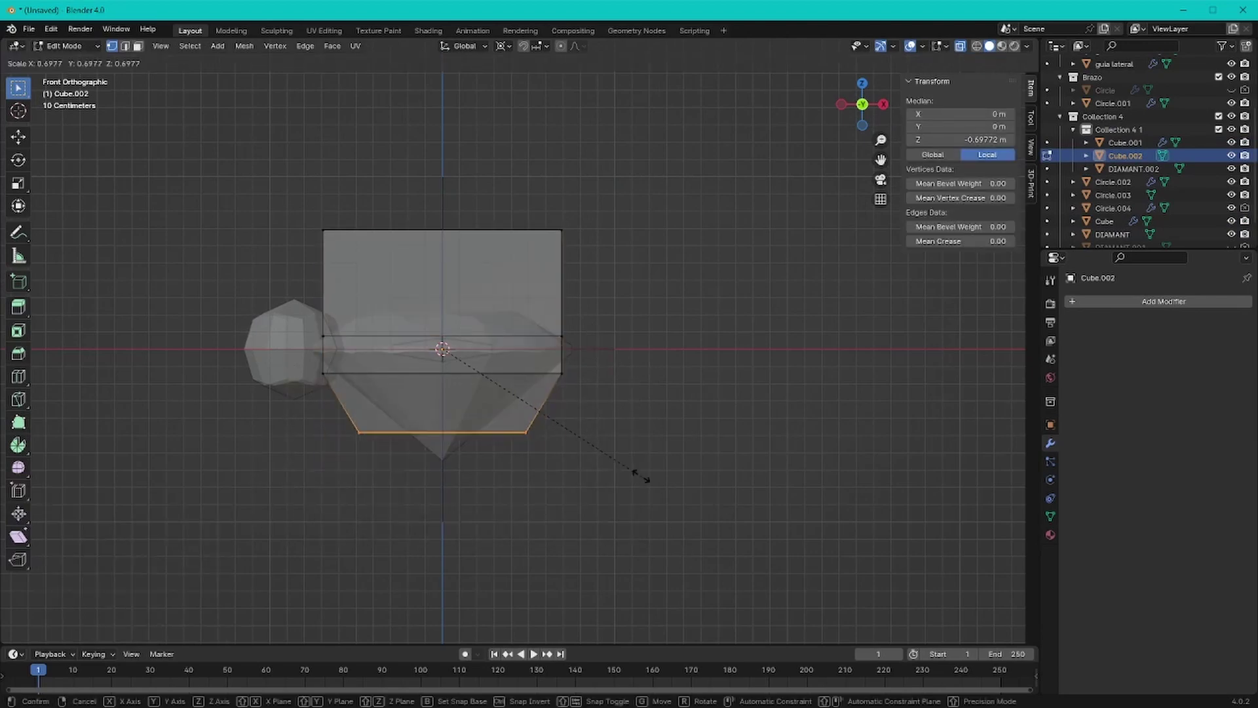
{"action": "left_click", "coordinate": [610, 452]}
{"action": "key", "text": "e"}
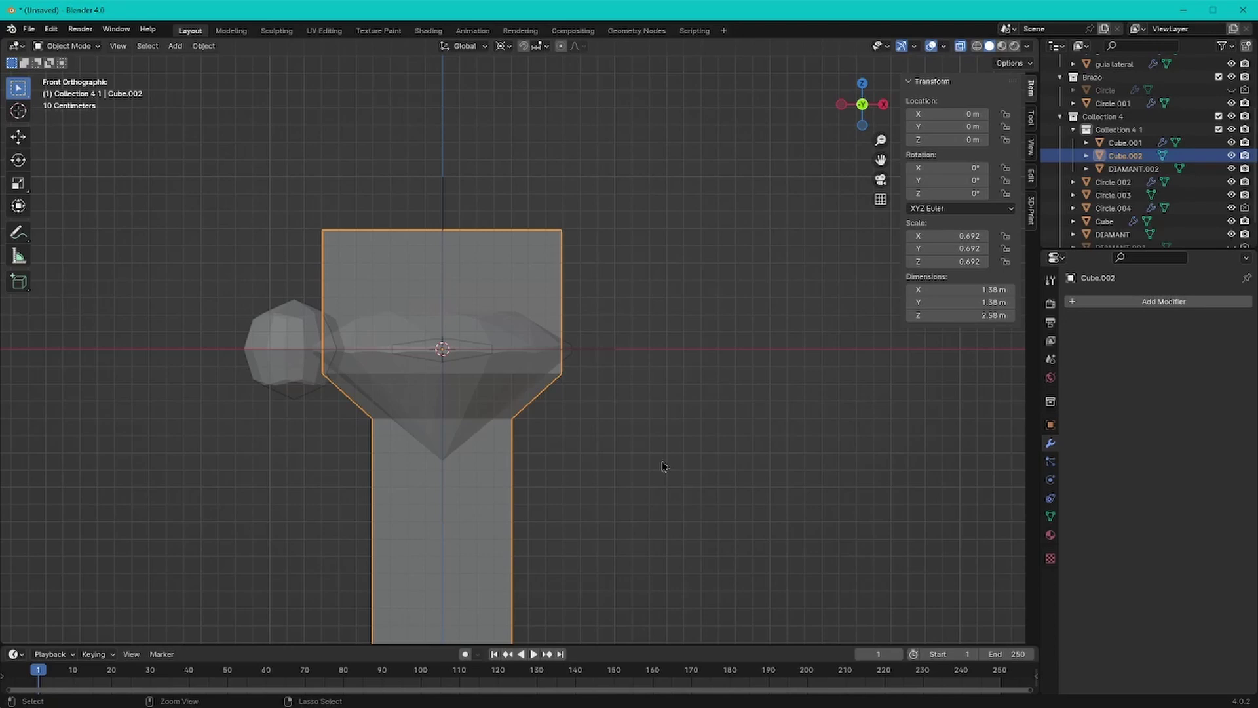
Step: Add level 1 Subdivision and supporting loop cuts near the head's top and along the stem
{"action": "key", "text": "ctrl+1"}
{"action": "key", "text": "Tab"}
{"action": "left_click", "coordinate": [594, 262]}
{"action": "key", "text": "ctrl+r"}
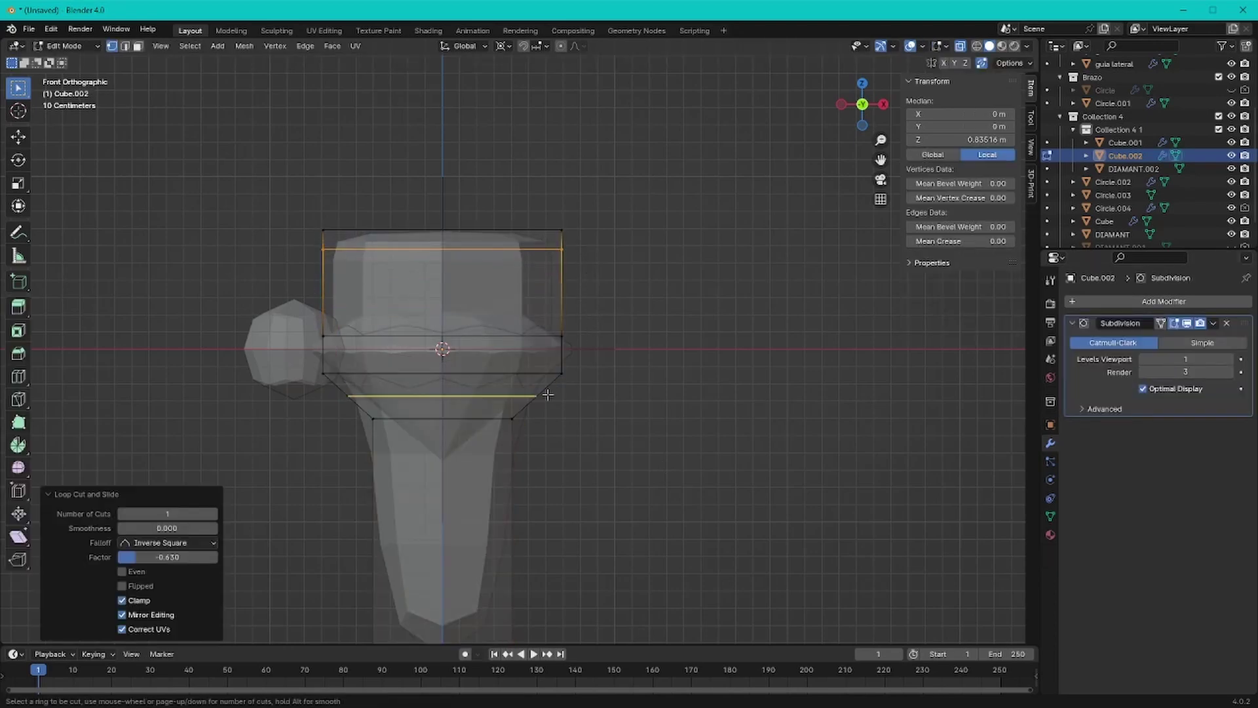
{"action": "left_click", "coordinate": [529, 580]}
{"action": "scroll", "coordinate": [528, 580], "scroll_direction": "down", "scroll_amount": 2}
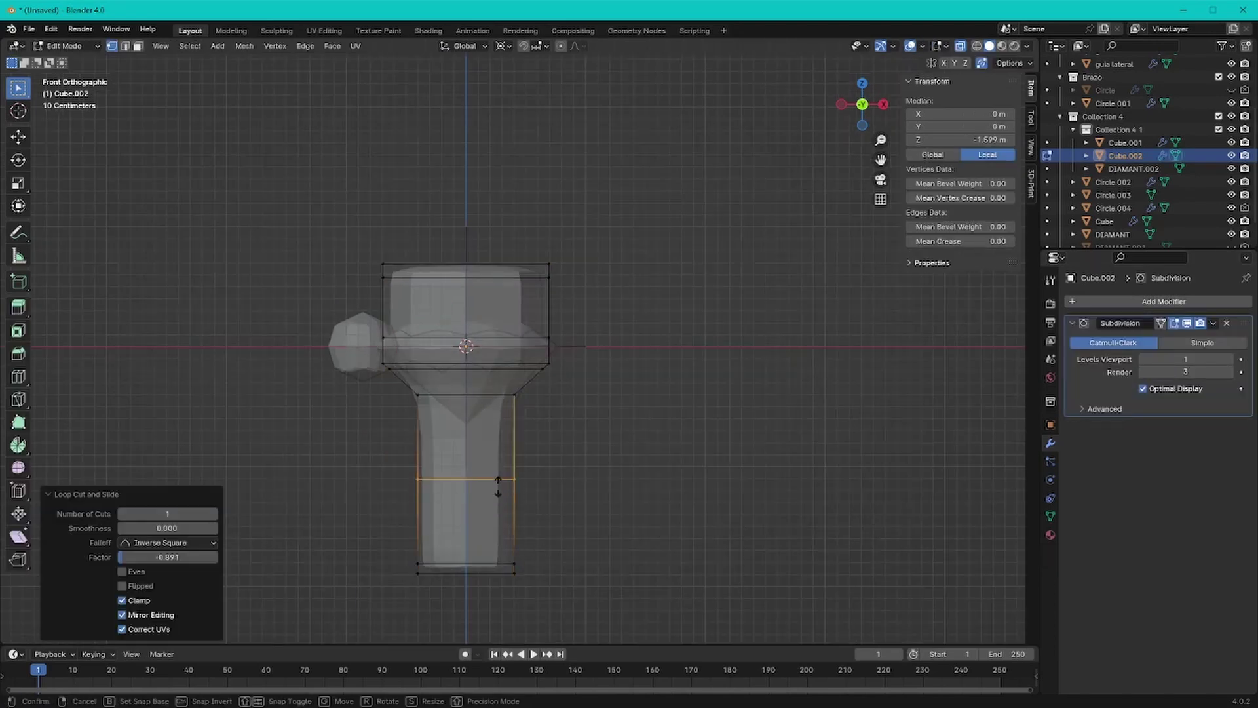
{"action": "scroll", "coordinate": [604, 366], "scroll_direction": "up", "scroll_amount": 5}
{"action": "key", "text": "ctrl+r"}
{"action": "left_click", "coordinate": [604, 365]}
Step: Shade the peg smooth and return to the front view of the whole ring
{"action": "key", "text": "Tab"}
{"action": "scroll", "coordinate": [603, 366], "scroll_direction": "down", "scroll_amount": 4}
{"action": "middle_click_drag", "start_coordinate": [604, 365], "coordinate": [540, 385]}
{"action": "scroll", "coordinate": [540, 385], "scroll_direction": "up", "scroll_amount": 2}
{"action": "left_click", "coordinate": [1050, 516]}
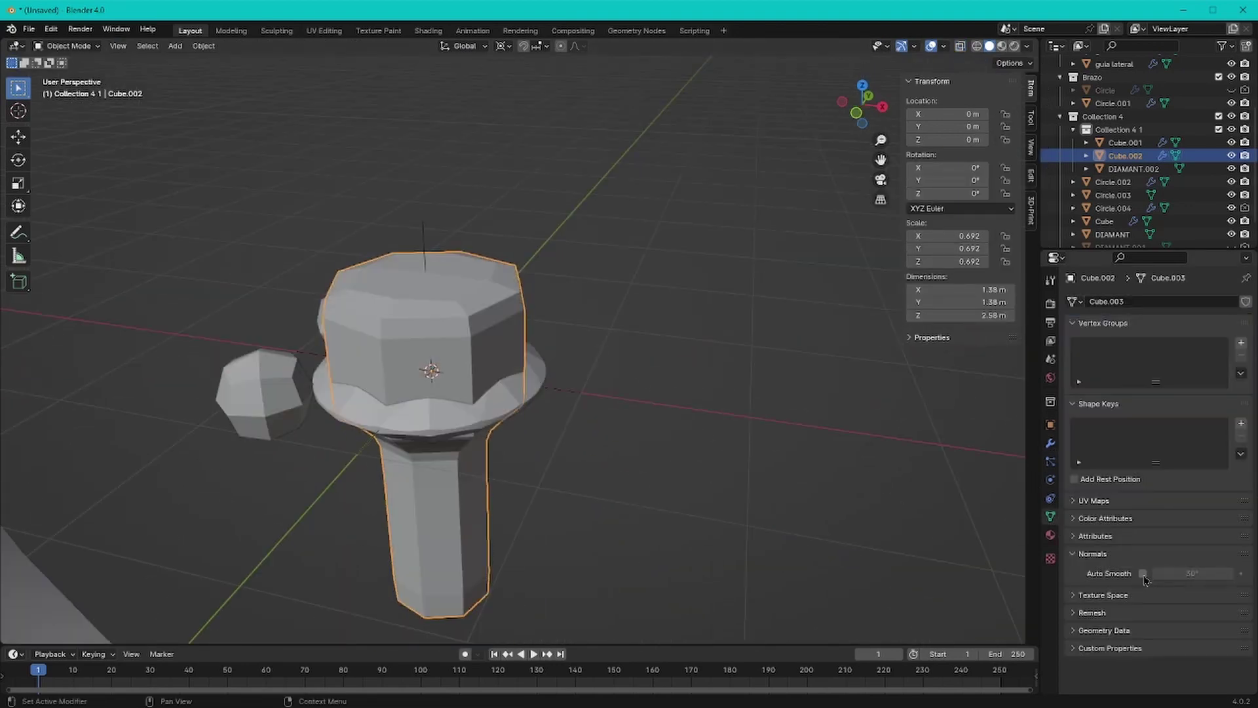
{"action": "left_click", "coordinate": [1142, 574]}
{"action": "right_click", "coordinate": [380, 288]}
{"action": "left_click", "coordinate": [380, 288]}
{"action": "middle_click_drag", "start_coordinate": [380, 289], "coordinate": [304, 435]}
{"action": "left_click", "coordinate": [303, 435], "text": "shift"}
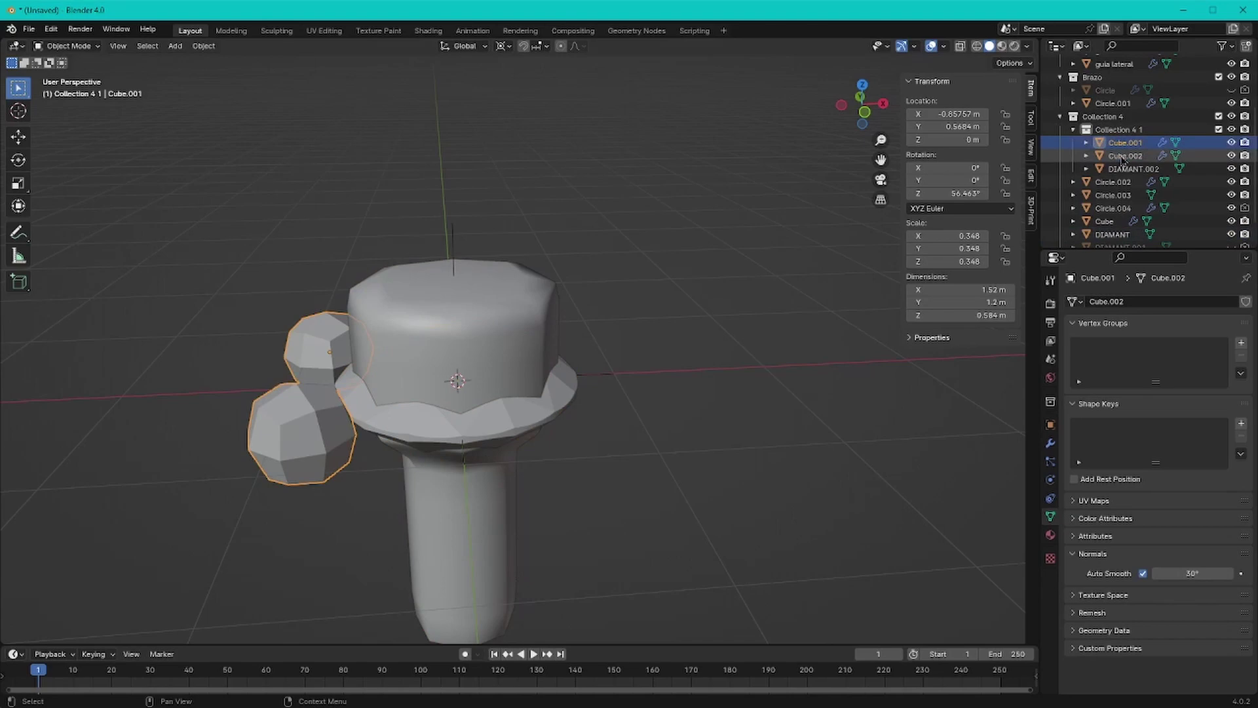
{"action": "key", "text": "KP_1"}
{"action": "scroll", "coordinate": [609, 274], "scroll_direction": "down", "scroll_amount": 5}
Step: Duplicate the accent-stone sub-collection and move the copy slightly up along Z
{"action": "right_click", "coordinate": [1121, 130]}
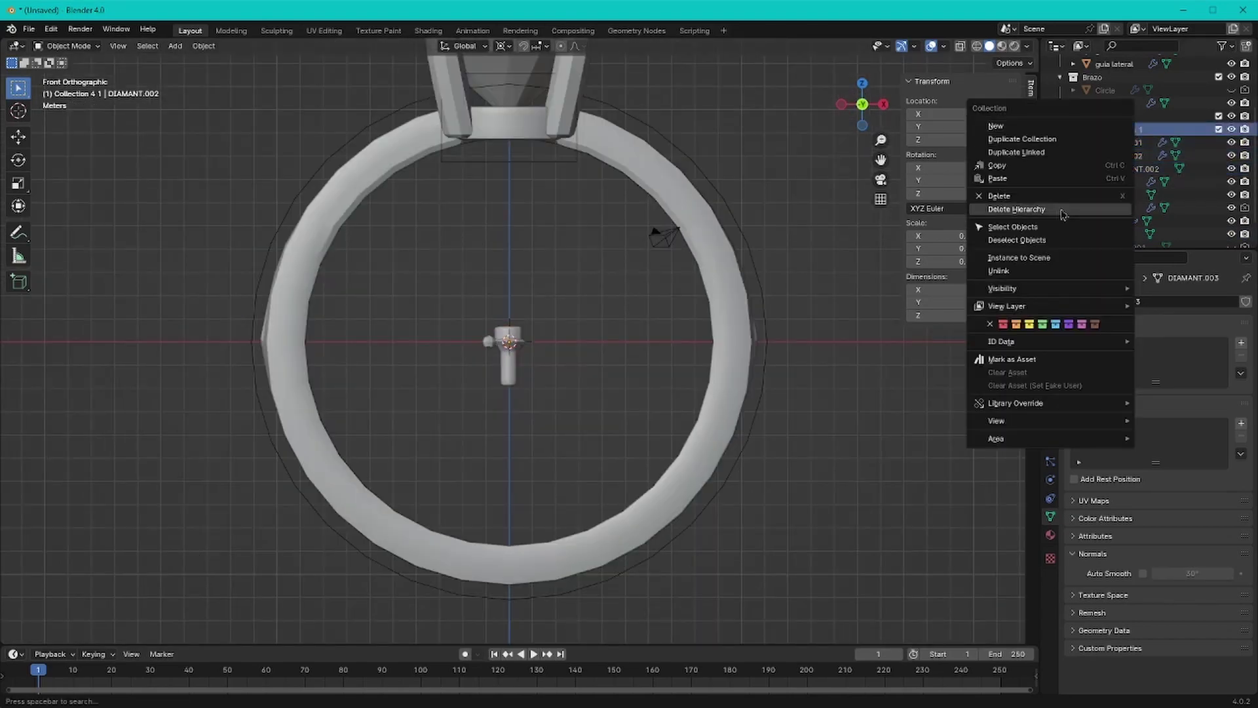
{"action": "left_click", "coordinate": [1128, 135]}
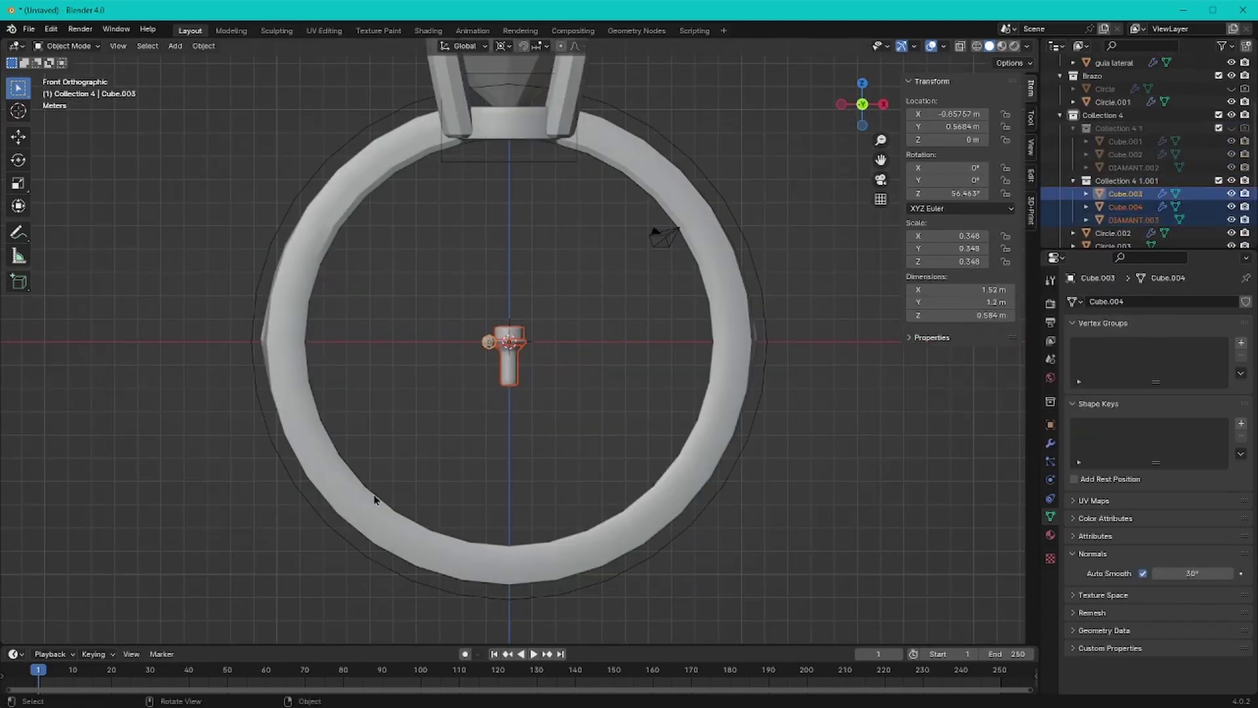
{"action": "key", "text": "g"}
{"action": "key", "text": "z"}
{"action": "left_click", "coordinate": [449, 283]}
{"action": "scroll", "coordinate": [449, 284], "scroll_direction": "up", "scroll_amount": 3}
{"action": "key", "text": "KP_Decimal"}
{"action": "scroll", "coordinate": [800, 519], "scroll_direction": "down", "scroll_amount": 3}
{"action": "scroll", "coordinate": [699, 196], "scroll_direction": "up", "scroll_amount": 3}
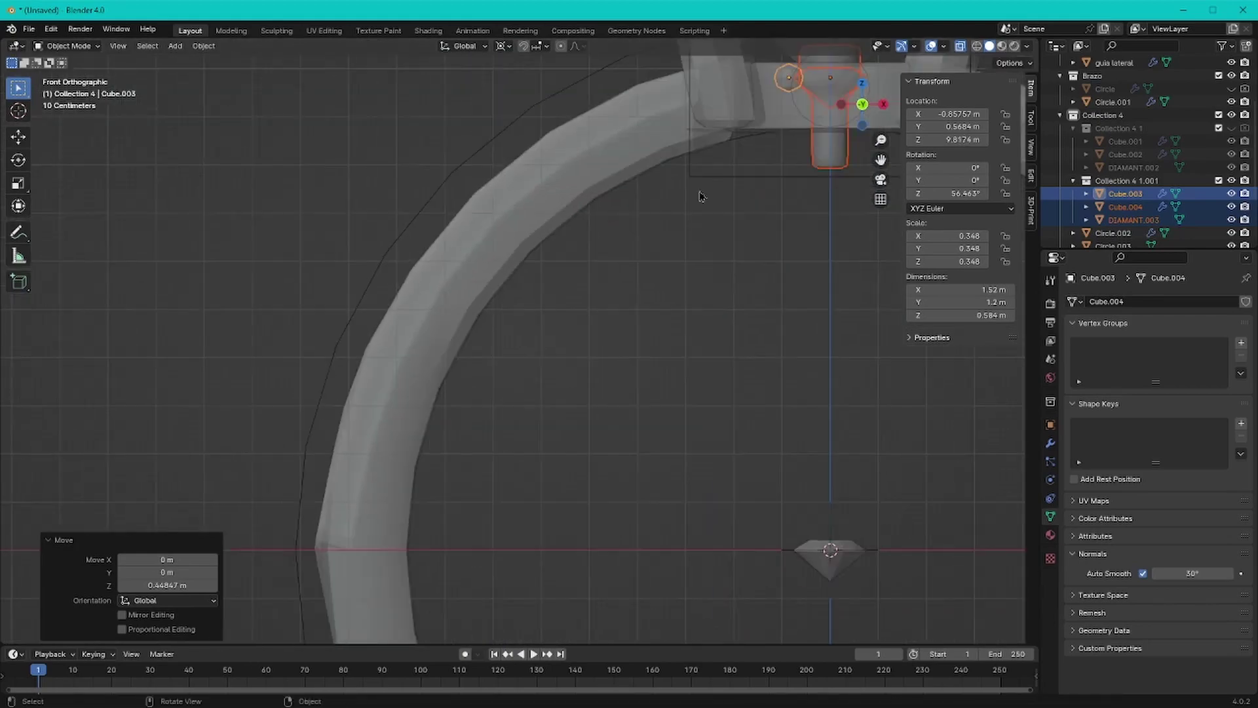
{"action": "key", "text": "KP_Decimal"}
{"action": "scroll", "coordinate": [717, 273], "scroll_direction": "down", "scroll_amount": 2}
Step: Set the pivot to the 3D cursor and rotate the copied setup onto the band's side
{"action": "key", "text": "period"}
{"action": "left_click", "coordinate": [836, 283]}
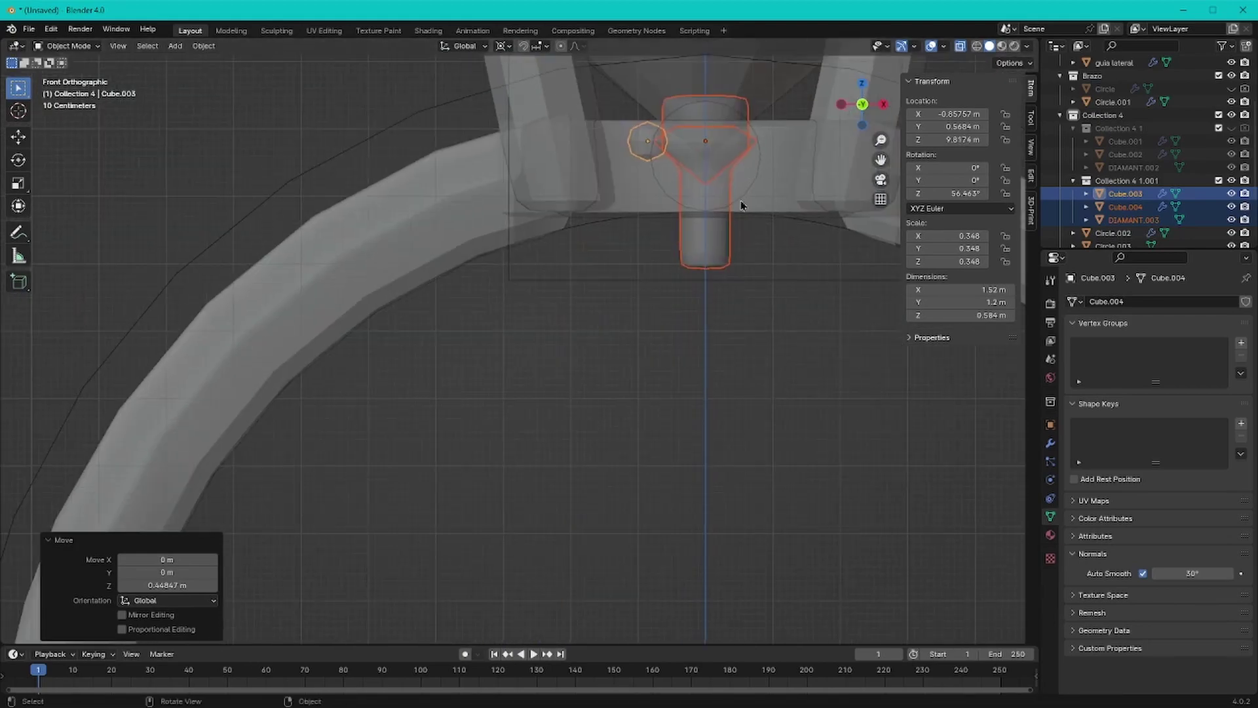
{"action": "key", "text": "r"}
{"action": "key", "text": "KP_Decimal"}
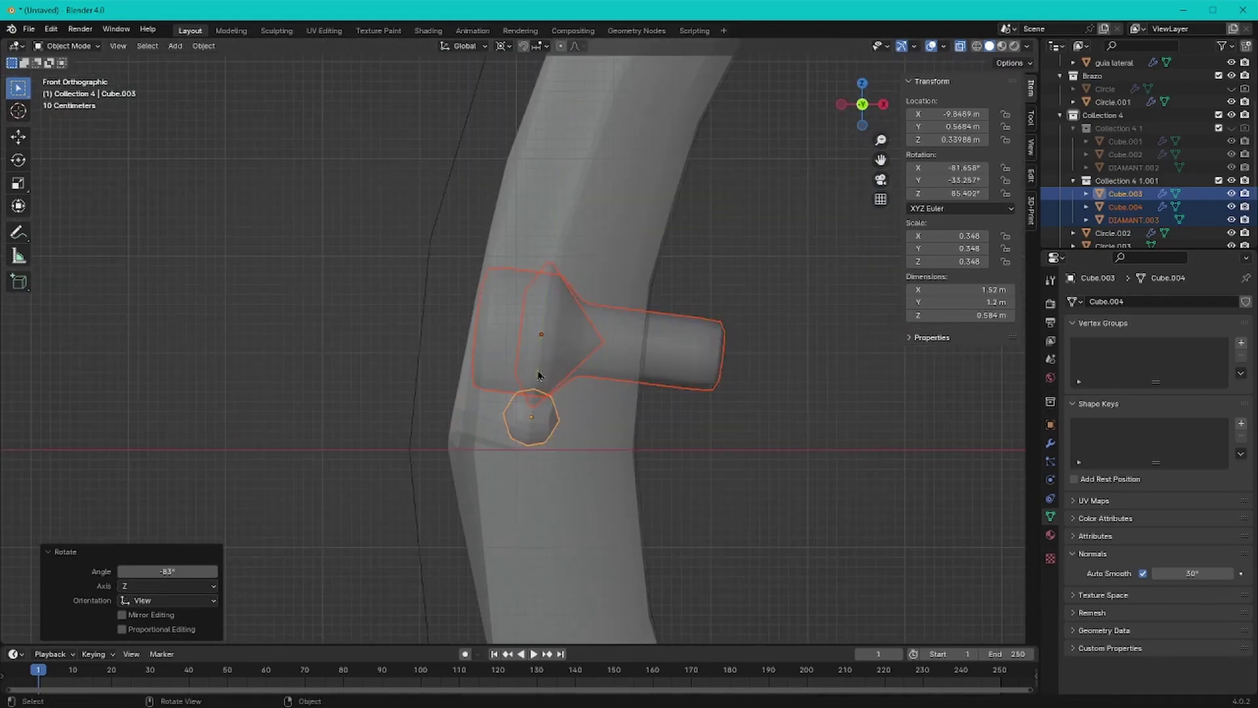
{"action": "left_click", "coordinate": [515, 439]}
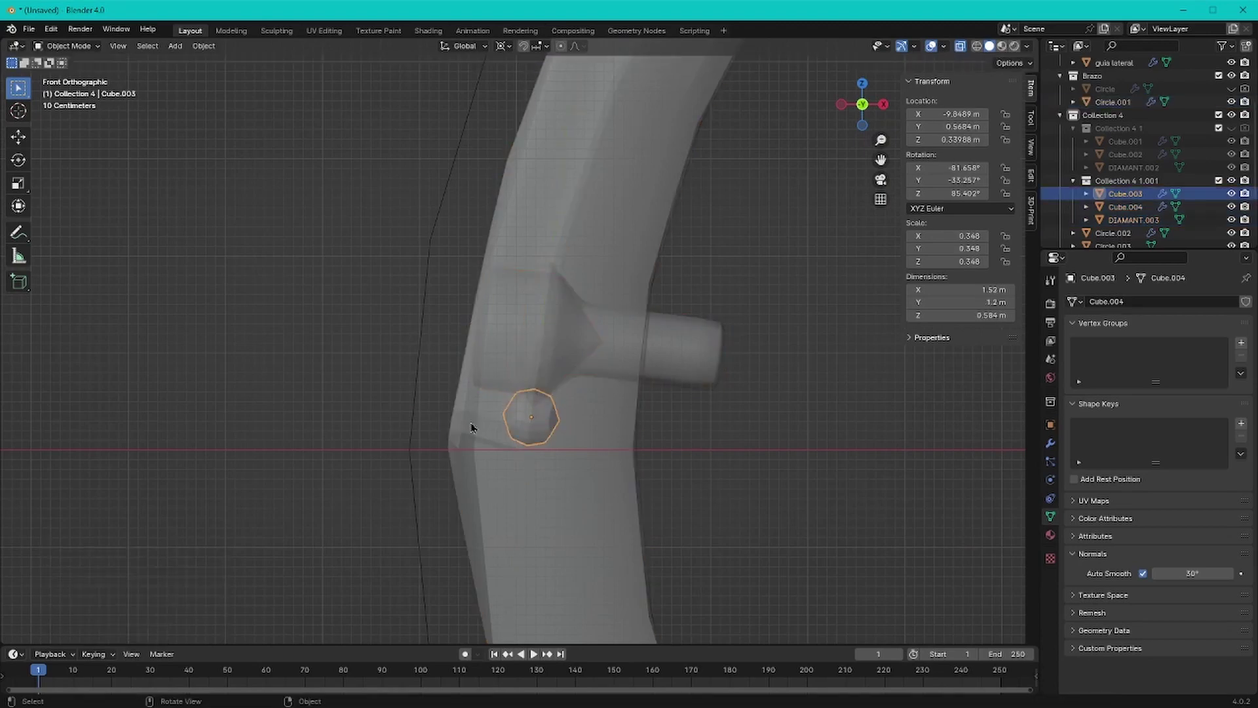
{"action": "left_click", "coordinate": [522, 412]}
Step: Extrude the octagonal cutter's face outward to lengthen it
{"action": "key", "text": "Tab"}
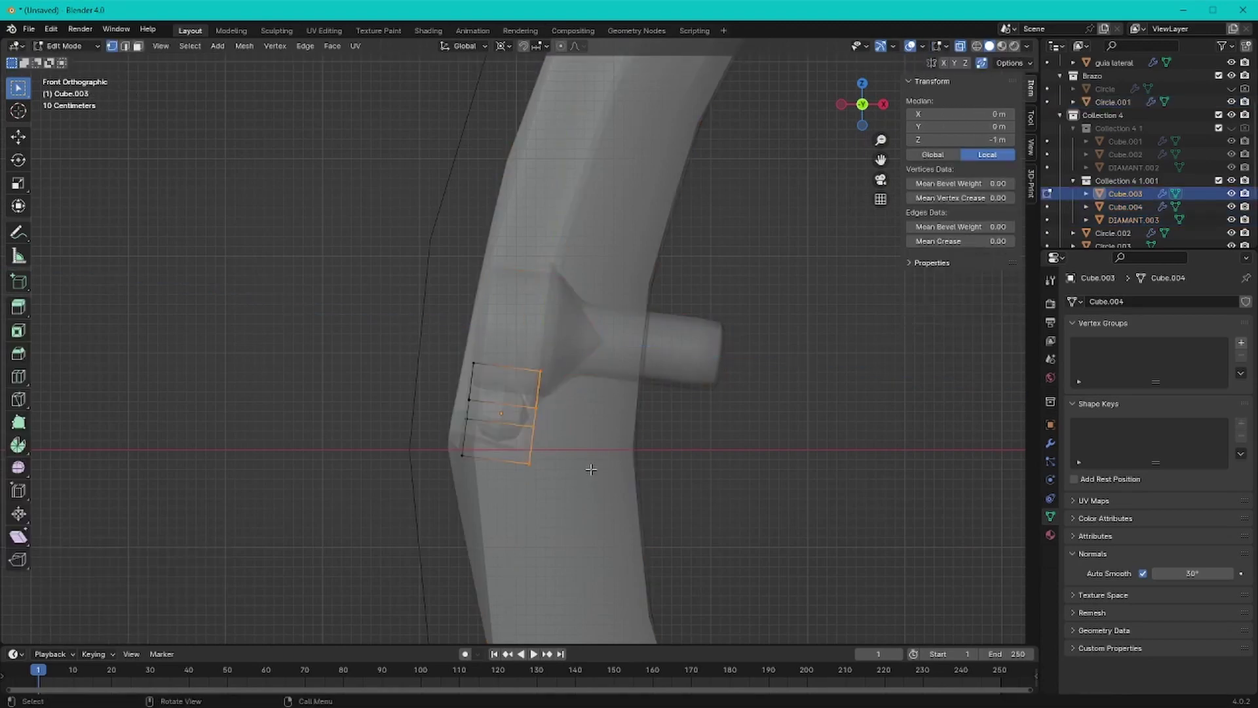
{"action": "left_click", "coordinate": [577, 455]}
{"action": "key", "text": "e"}
{"action": "left_click", "coordinate": [688, 474]}
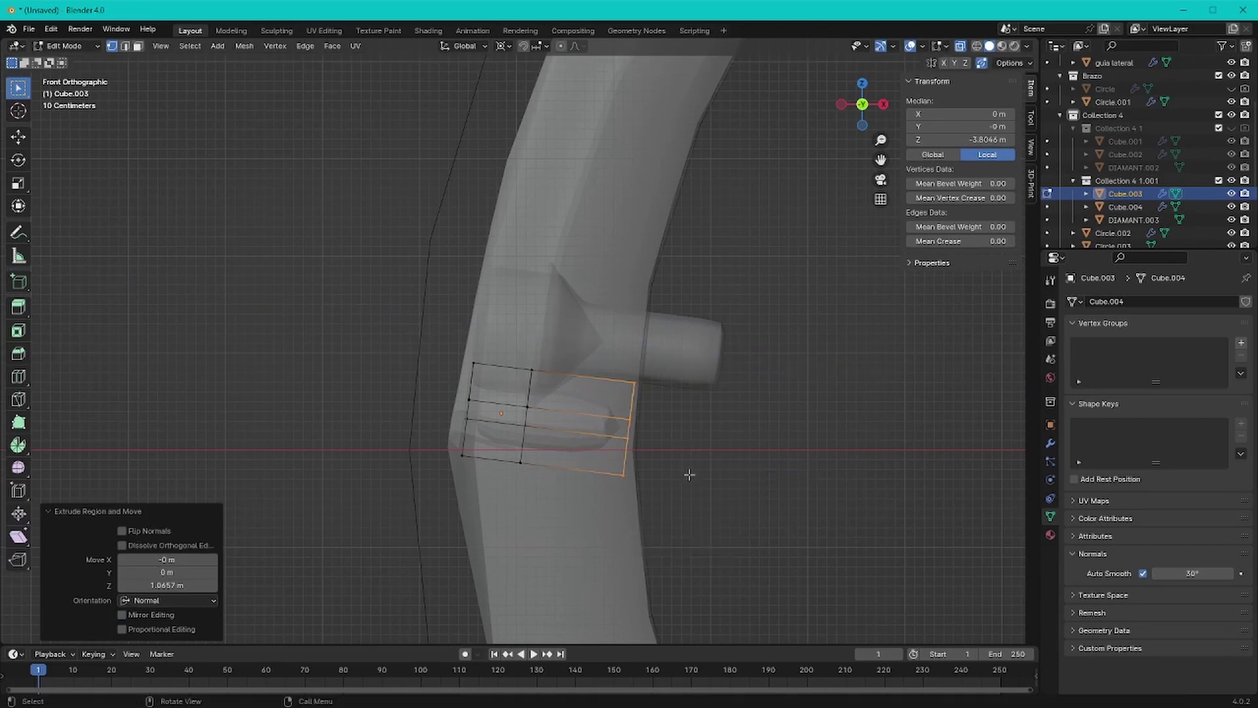
{"action": "left_click", "coordinate": [697, 472]}
{"action": "key", "text": "Tab"}
{"action": "left_click", "coordinate": [661, 453]}
{"action": "middle_click_drag", "start_coordinate": [661, 454], "coordinate": [576, 301]}
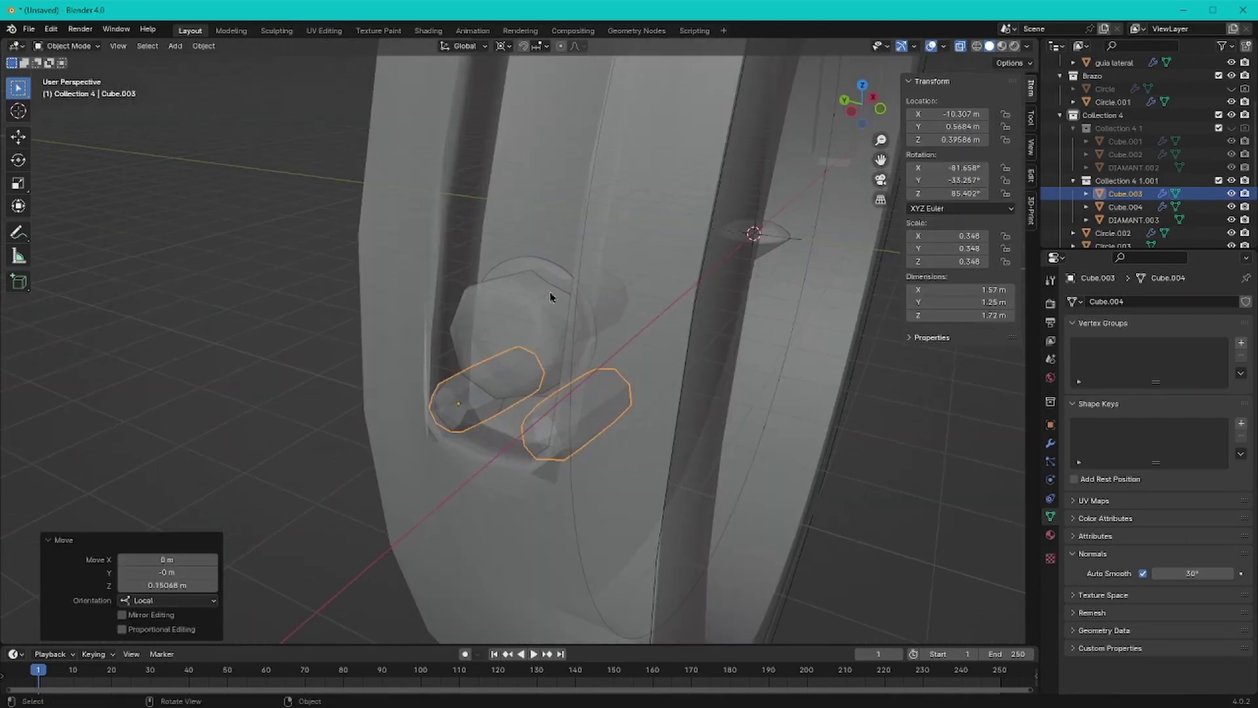
Step: Nudge the accent diamond and its seat piece along local Z to new depths
{"action": "left_click", "coordinate": [511, 258]}
{"action": "key", "text": "KP_1"}
{"action": "key", "text": "g"}
{"action": "key", "text": "z"}
{"action": "key", "text": "z"}
{"action": "left_click", "coordinate": [558, 333]}
{"action": "left_click", "coordinate": [576, 230]}
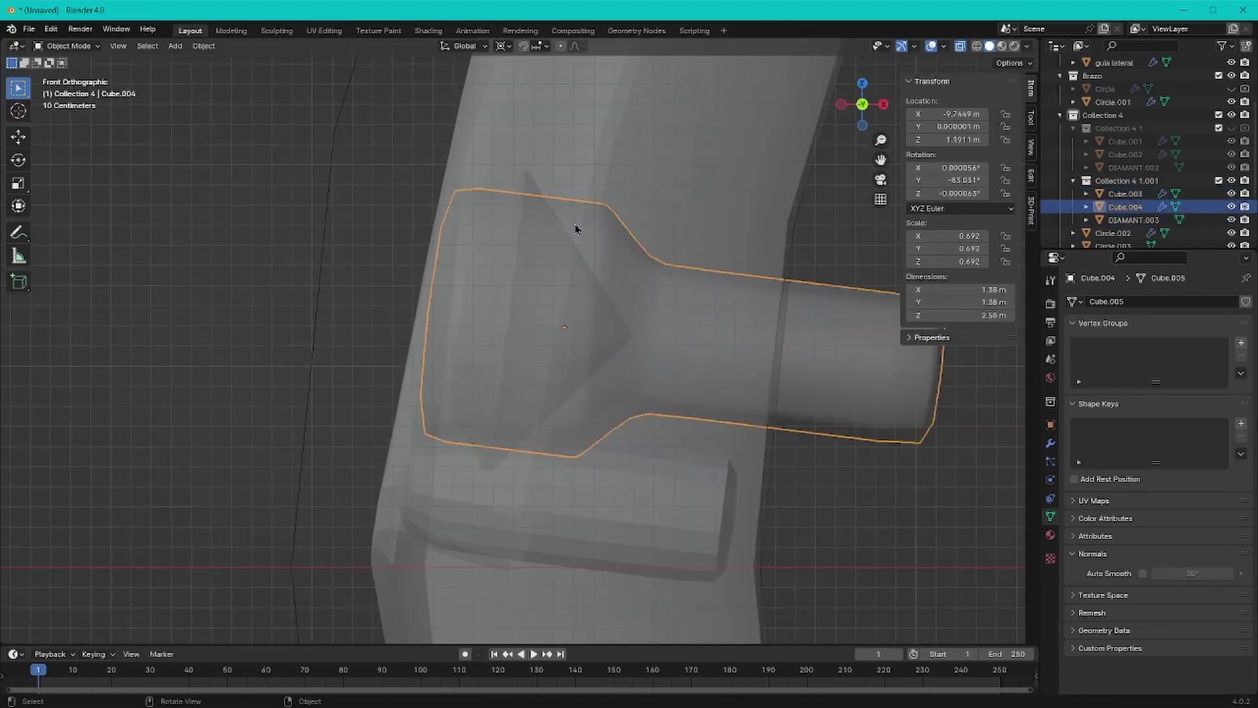
{"action": "key", "text": "g"}
{"action": "key", "text": "z"}
{"action": "key", "text": "z"}
{"action": "left_click", "coordinate": [590, 275]}
Step: Orbit around the curved band and select the accent diamond and cutter in top view
{"action": "middle_click_drag", "start_coordinate": [590, 275], "coordinate": [640, 317]}
{"action": "left_click", "coordinate": [522, 148], "text": "shift"}
{"action": "scroll", "coordinate": [523, 147], "scroll_direction": "down", "scroll_amount": 5}
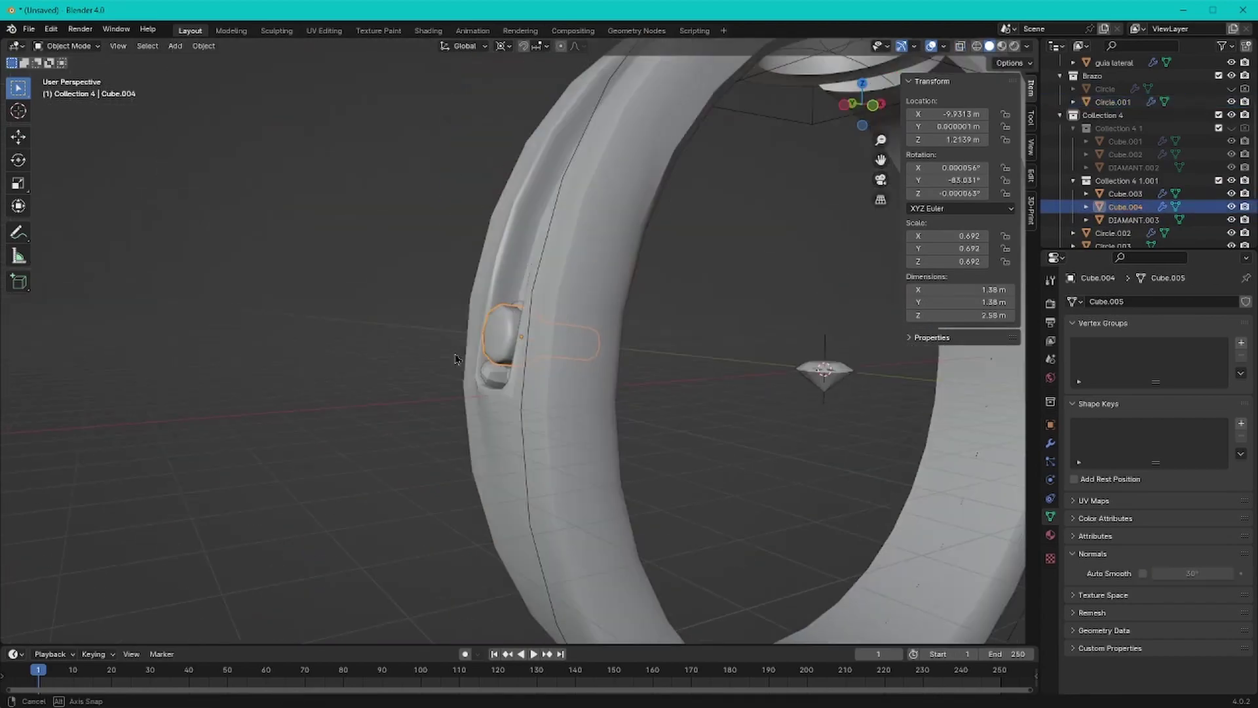
{"action": "mouse_move", "coordinate": [522, 148]}
{"action": "middle_mouse_down"}
{"action": "mouse_move", "coordinate": [553, 357]}
{"action": "mouse_move", "coordinate": [677, 385]}
{"action": "mouse_move", "coordinate": [524, 367]}
{"action": "mouse_move", "coordinate": [550, 393]}
{"action": "middle_mouse_up"}
{"action": "scroll", "coordinate": [525, 354], "scroll_direction": "up", "scroll_amount": 4}
{"action": "left_click", "coordinate": [524, 353]}
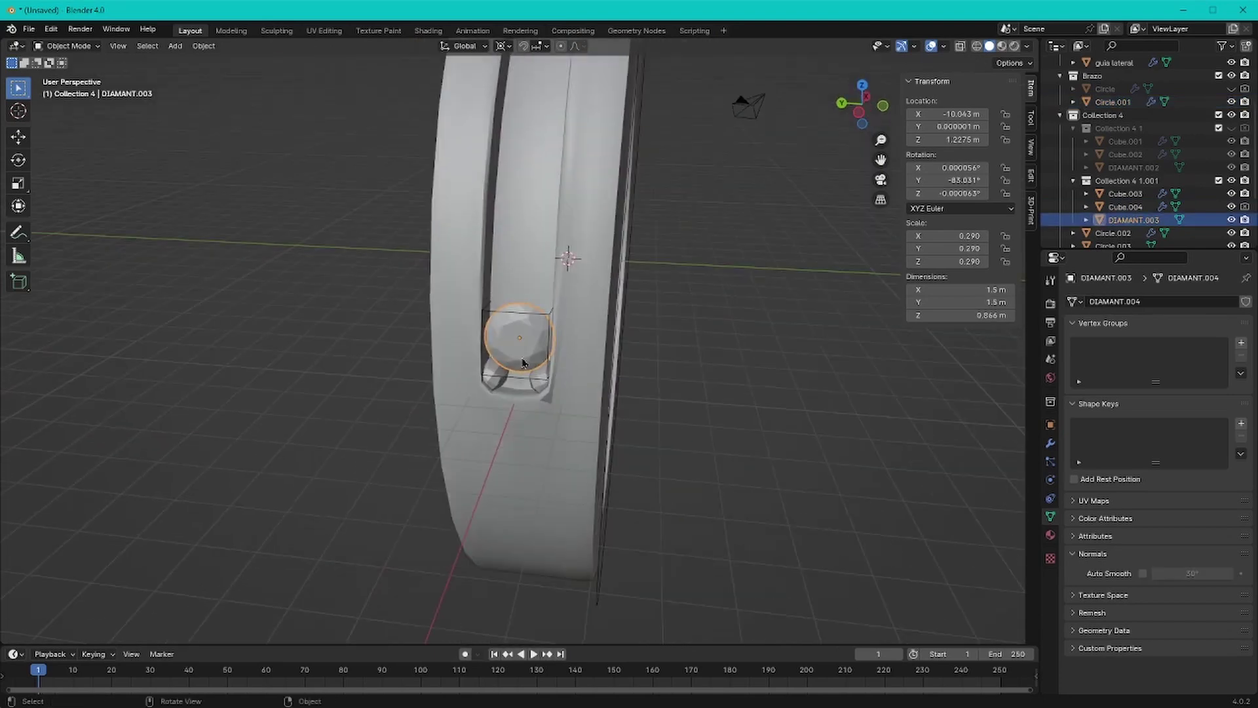
{"action": "left_click", "coordinate": [550, 413]}
{"action": "key", "text": "KP_7"}
{"action": "scroll", "coordinate": [543, 395], "scroll_direction": "up", "scroll_amount": 1}
{"action": "scroll", "coordinate": [544, 395], "scroll_direction": "up", "scroll_amount": 2}
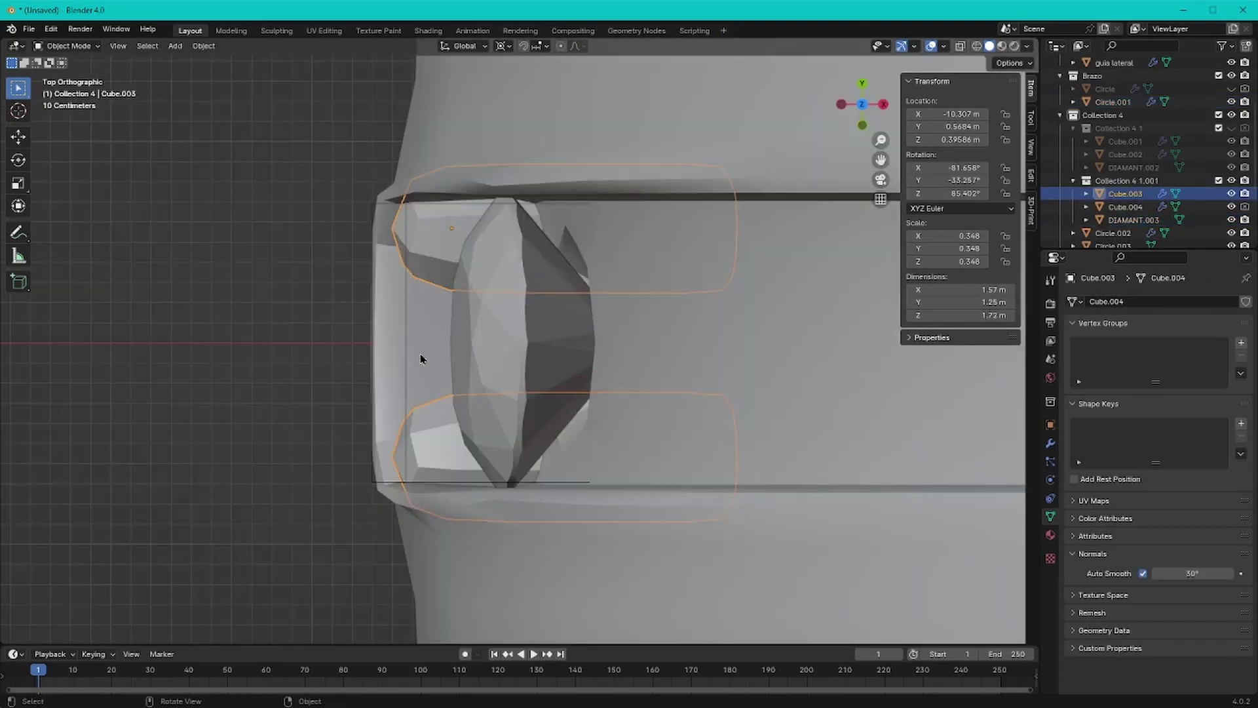
Step: Shift the cutter's faces along Y, then add a Plain Axes empty named 'array' at the centre
{"action": "key", "text": "Tab"}
{"action": "key", "text": "g"}
{"action": "key", "text": "y"}
{"action": "left_click", "coordinate": [471, 267]}
{"action": "key", "text": "Tab"}
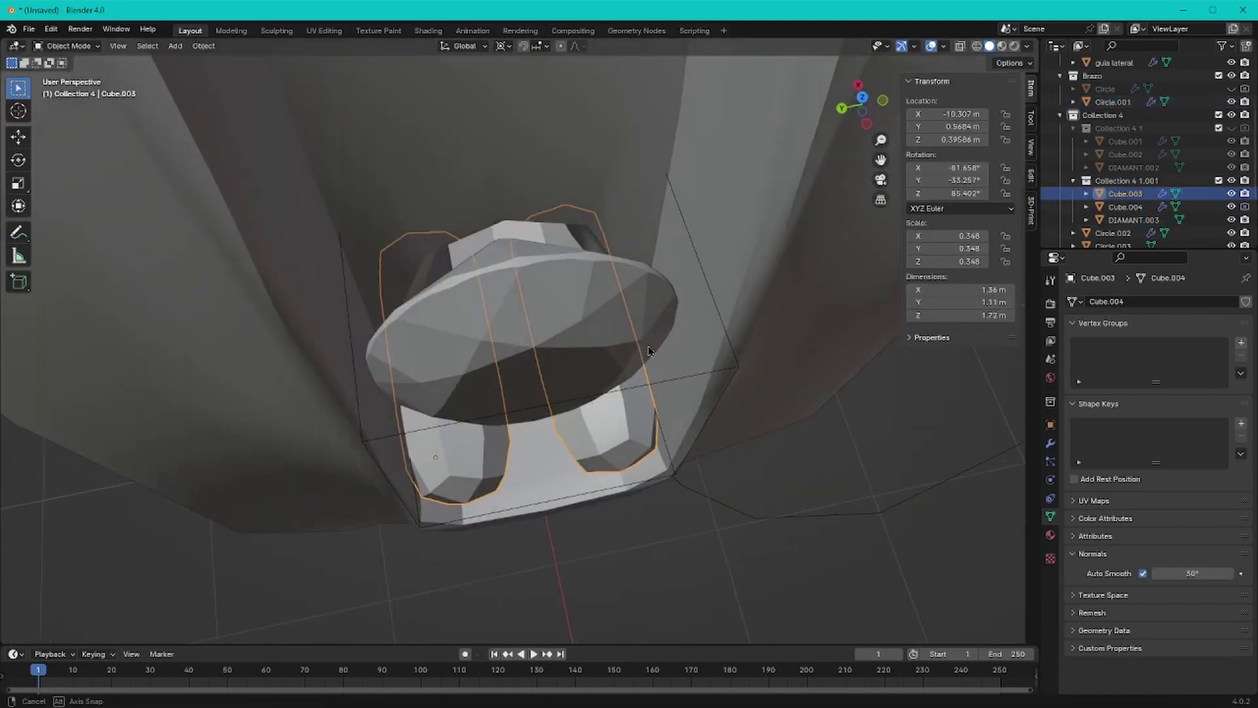
{"action": "middle_click_drag", "start_coordinate": [470, 267], "coordinate": [461, 309]}
{"action": "left_click", "coordinate": [460, 309]}
{"action": "key", "text": "KP_1"}
{"action": "key", "text": "shift+a"}
{"action": "left_click", "coordinate": [729, 566]}
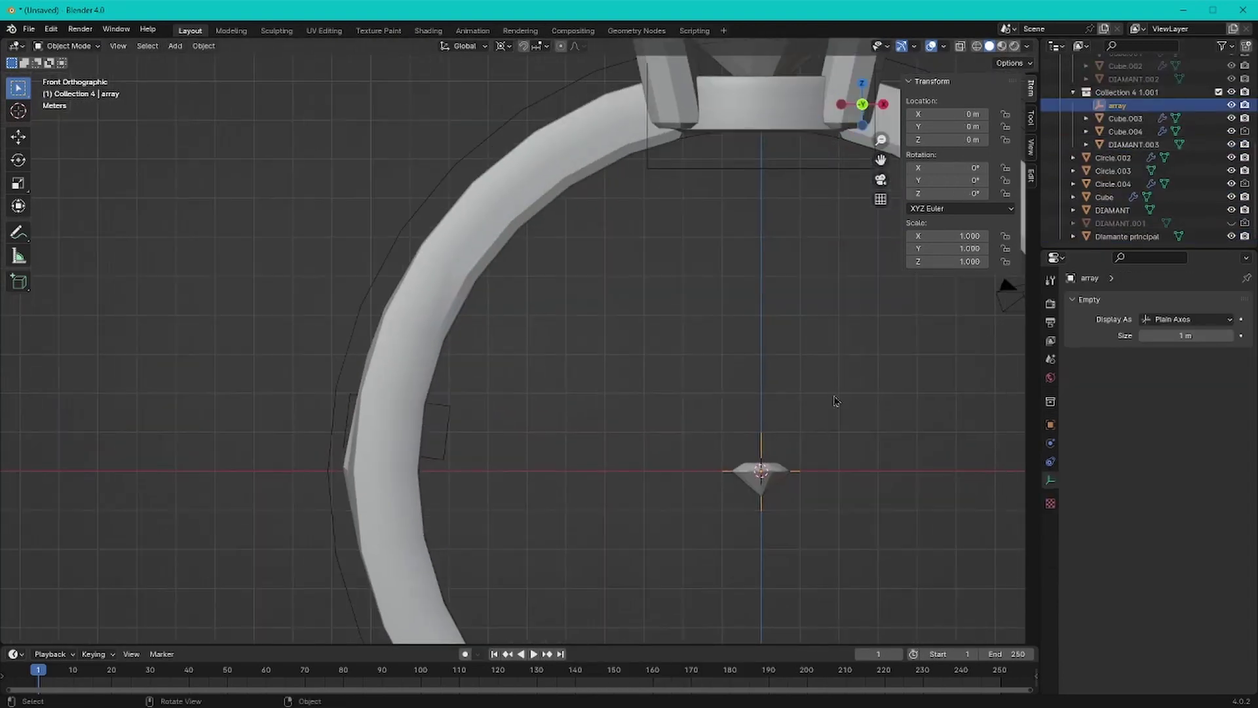
Step: Give the accent diamond an Array modifier with the 'array' empty as object offset
{"action": "left_click", "coordinate": [499, 436]}
{"action": "key", "text": "KP_Decimal"}
{"action": "left_click", "coordinate": [1050, 443]}
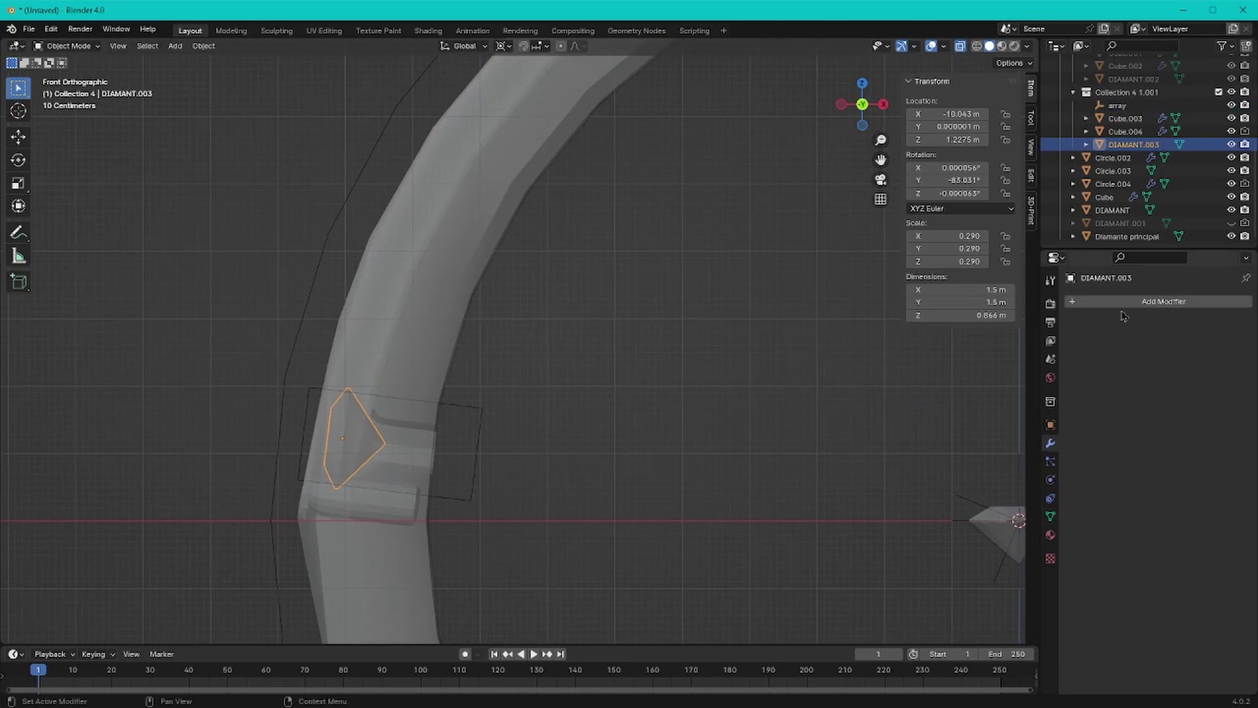
{"action": "left_click", "coordinate": [1164, 301]}
{"action": "left_click", "coordinate": [995, 325]}
{"action": "left_click", "coordinate": [1179, 482]}
{"action": "type", "text": "a"}
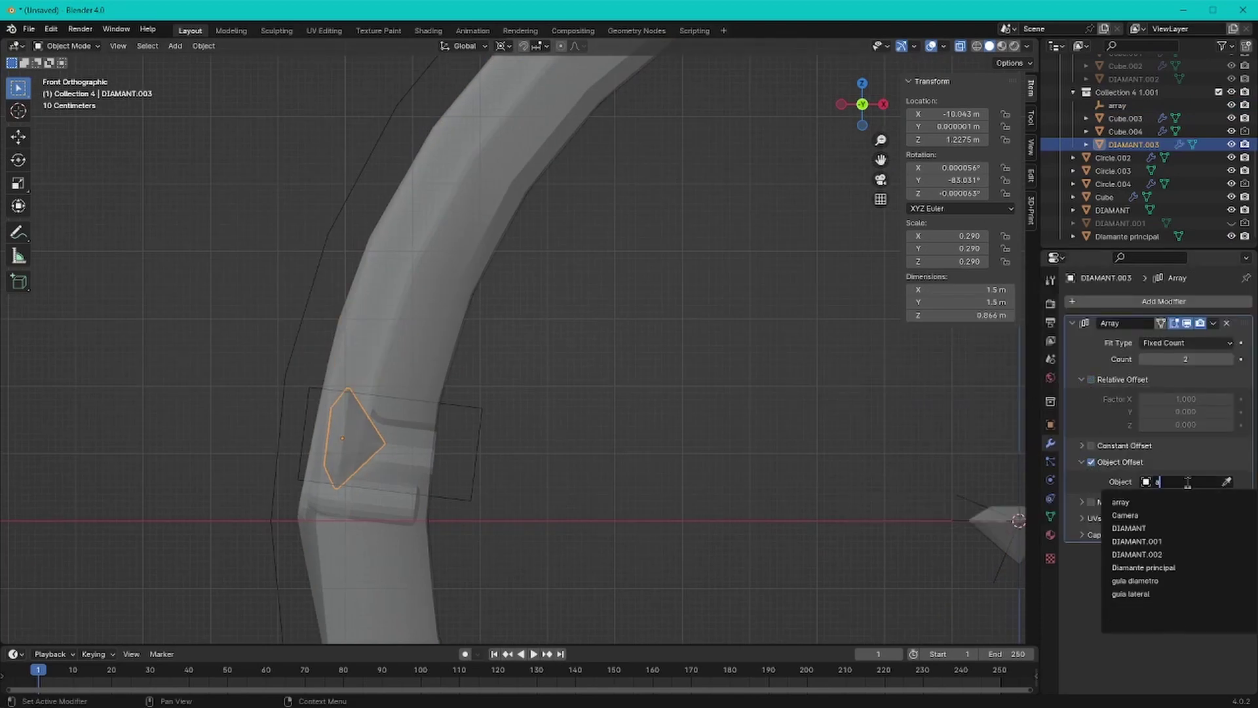
{"action": "left_click", "coordinate": [1153, 501]}
{"action": "middle_click_drag", "start_coordinate": [1019, 459], "coordinate": [786, 445], "text": "shift"}
{"action": "key", "text": "ctrl+a"}
{"action": "left_click", "coordinate": [800, 455]}
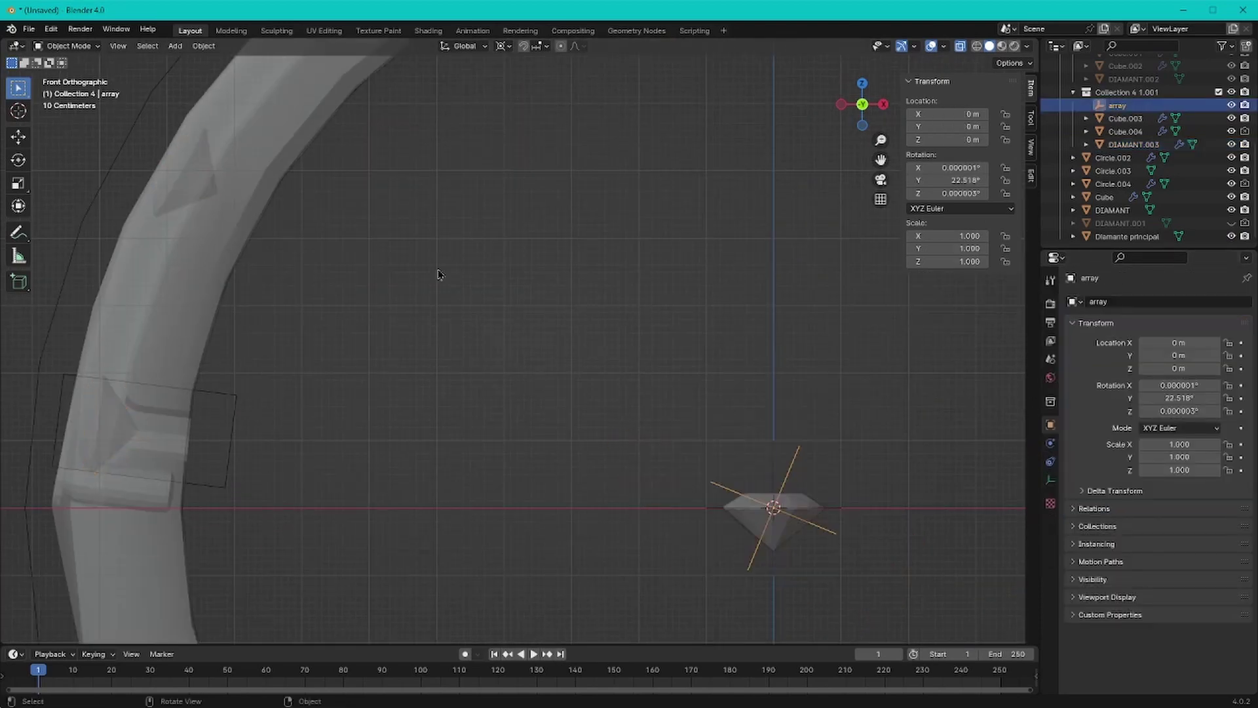
{"action": "left_click", "coordinate": [894, 374]}
Step: Add an Array modifier to the channel cutter: relative offset off, 'array' empty as offset, more copies
{"action": "left_click", "coordinate": [125, 273]}
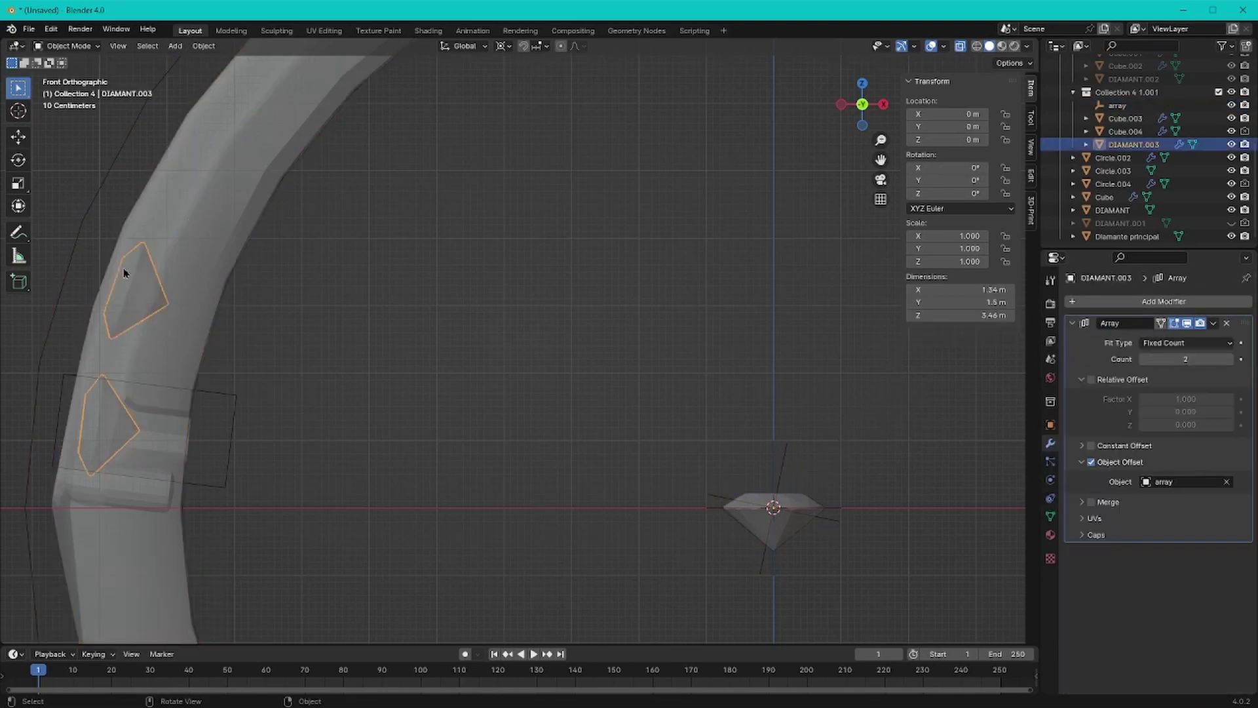
{"action": "scroll", "coordinate": [483, 282], "scroll_direction": "down", "scroll_amount": 2}
{"action": "scroll", "coordinate": [484, 282], "scroll_direction": "up", "scroll_amount": 3, "text": "shift"}
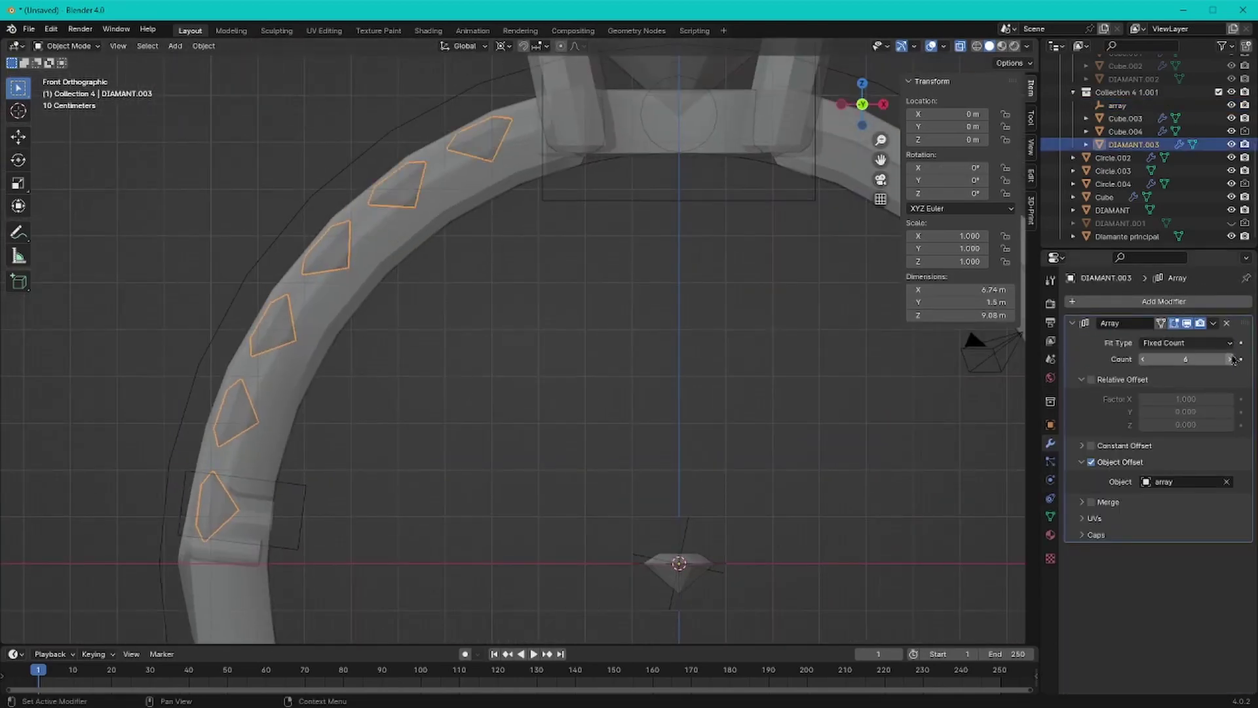
{"action": "left_click", "coordinate": [230, 560]}
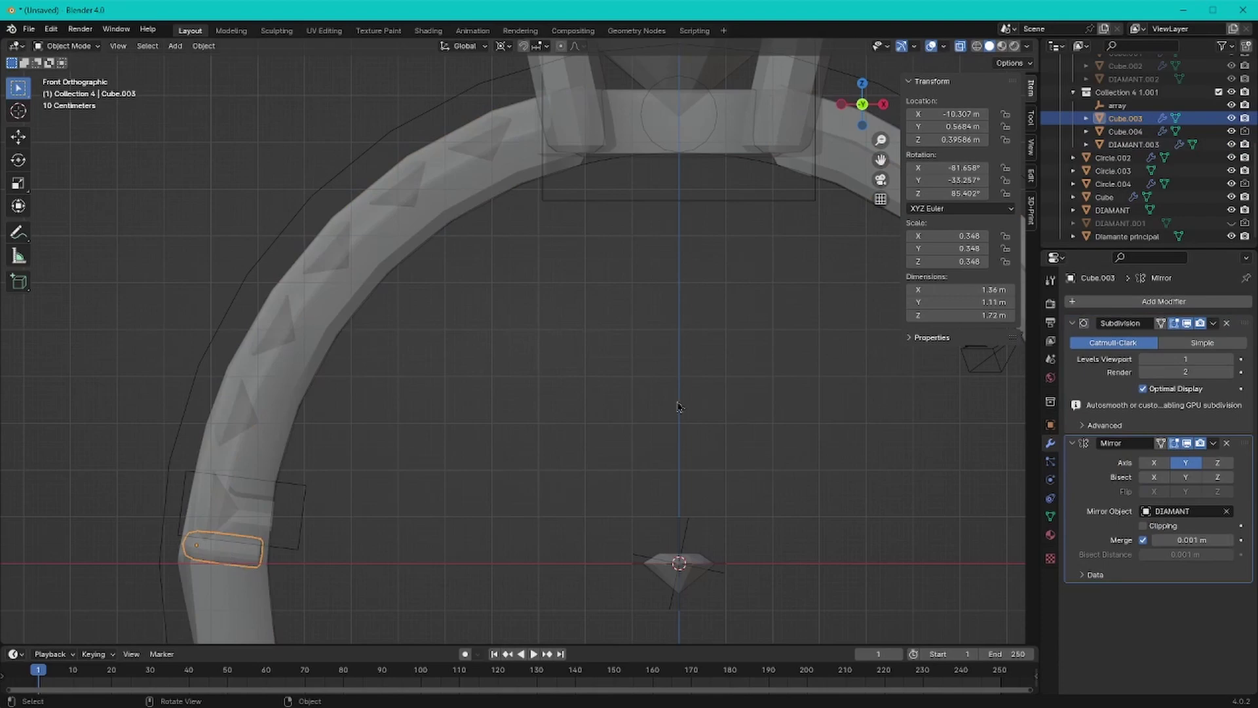
{"action": "left_click", "coordinate": [1119, 301]}
{"action": "left_click", "coordinate": [1002, 325]}
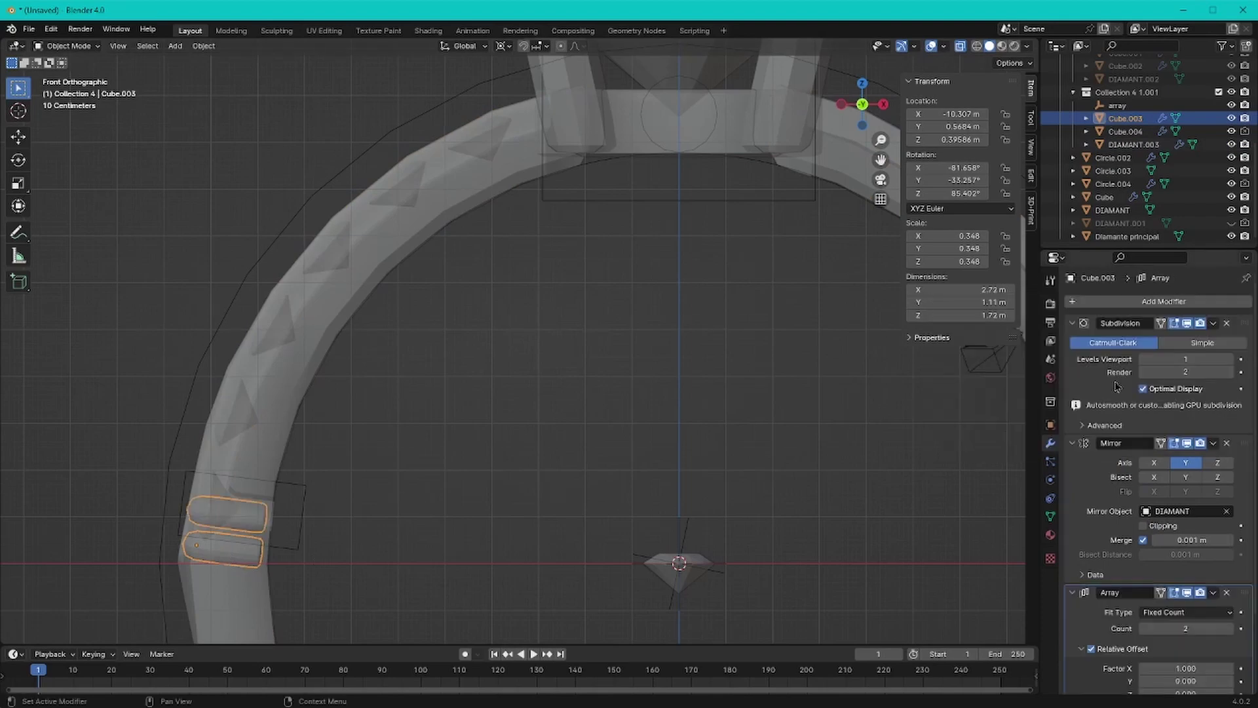
{"action": "scroll", "coordinate": [1114, 458], "scroll_direction": "down", "scroll_amount": 3}
{"action": "left_click", "coordinate": [1091, 570]}
{"action": "left_click", "coordinate": [1184, 673]}
{"action": "type", "text": "e"}
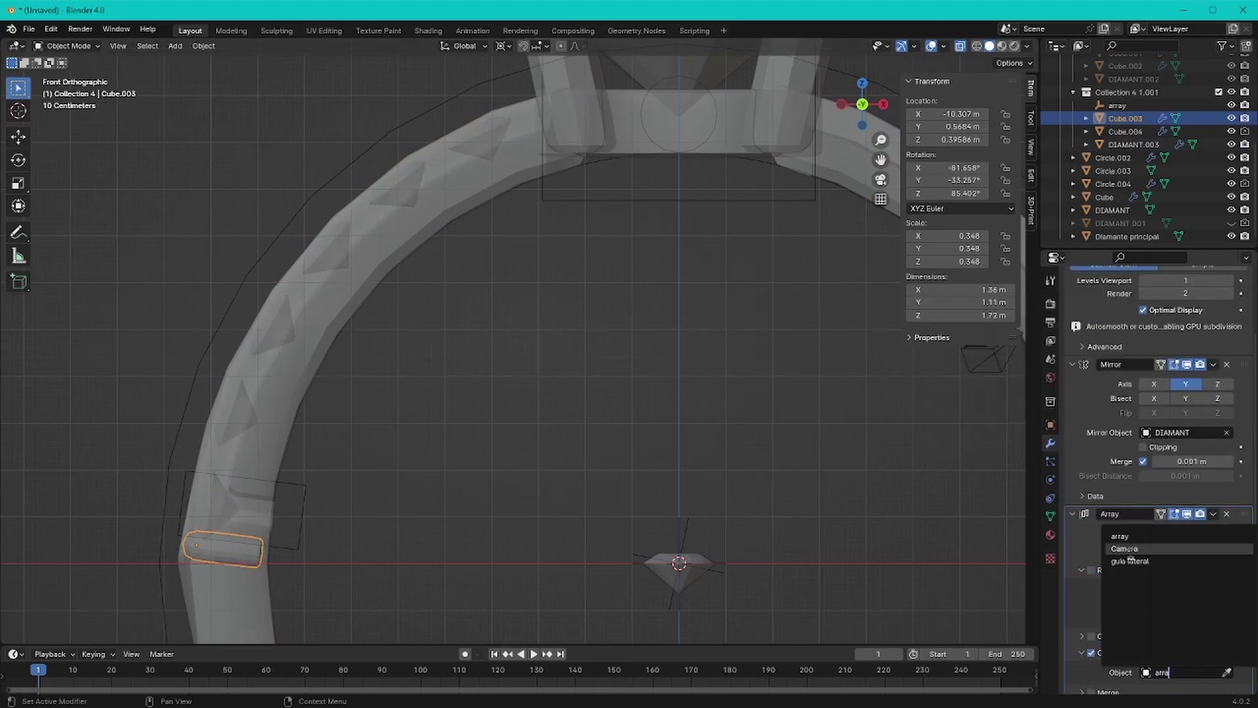
{"action": "key", "text": "Return"}
{"action": "key", "text": "ctrl+a"}
{"action": "left_click", "coordinate": [786, 343]}
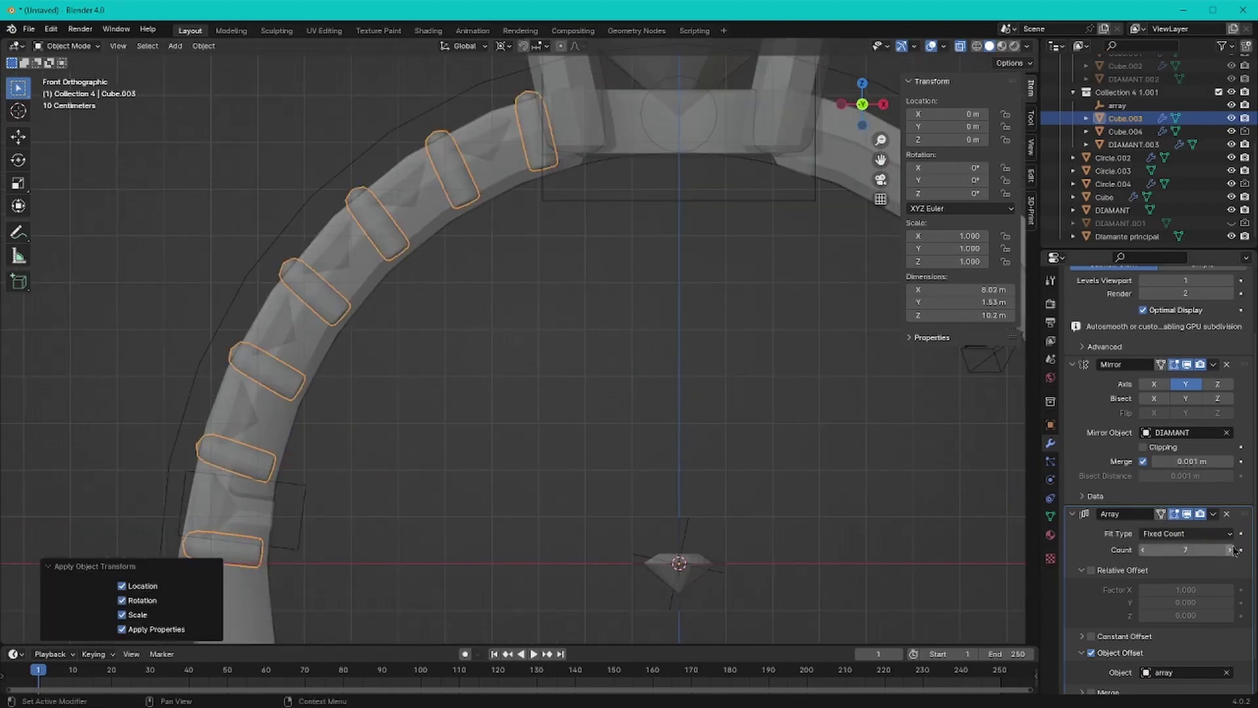
Step: Rotate the 'array' empty 10° on Y, then duplicate the accent diamond
{"action": "mouse_move", "coordinate": [720, 393]}
{"action": "middle_mouse_down"}
{"action": "mouse_move", "coordinate": [632, 351]}
{"action": "mouse_move", "coordinate": [744, 281]}
{"action": "mouse_move", "coordinate": [603, 450]}
{"action": "mouse_move", "coordinate": [655, 448]}
{"action": "middle_mouse_up"}
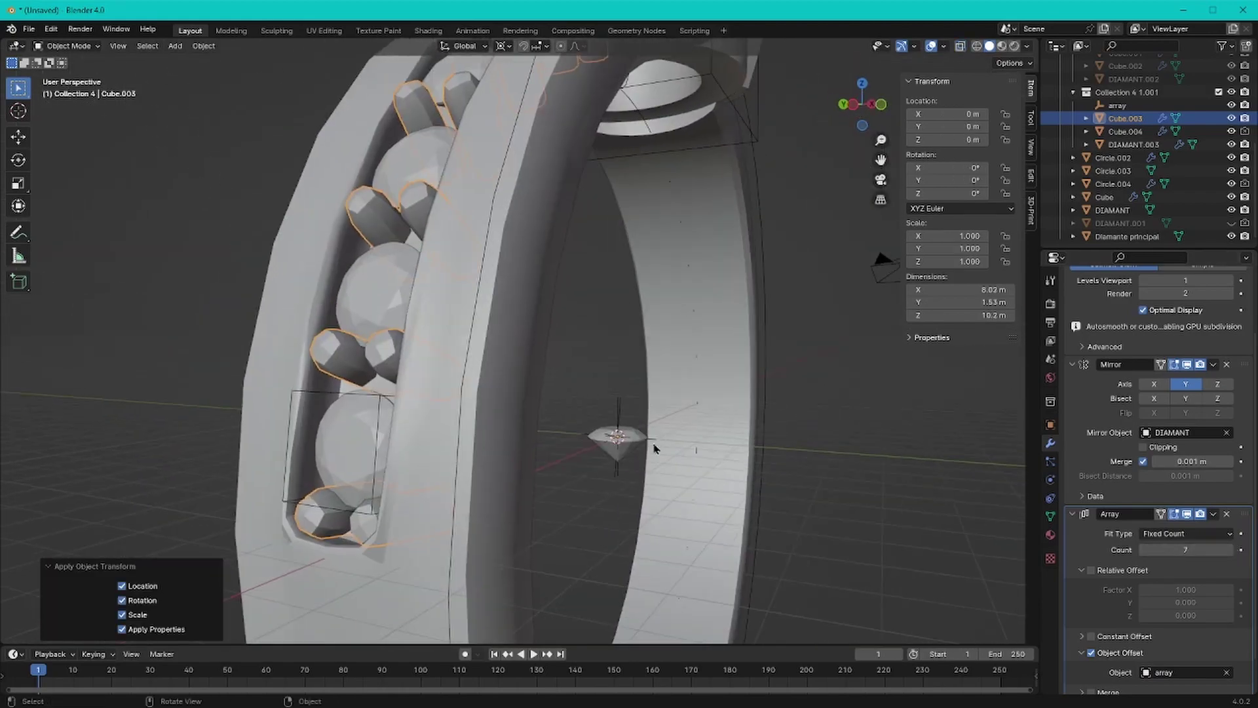
{"action": "left_click", "coordinate": [1117, 106]}
{"action": "key", "text": "Return"}
{"action": "mouse_move", "coordinate": [852, 327]}
{"action": "middle_mouse_down"}
{"action": "mouse_move", "coordinate": [795, 463]}
{"action": "mouse_move", "coordinate": [511, 422]}
{"action": "mouse_move", "coordinate": [477, 488]}
{"action": "mouse_move", "coordinate": [506, 454]}
{"action": "mouse_move", "coordinate": [587, 486]}
{"action": "middle_mouse_up"}
{"action": "scroll", "coordinate": [587, 485], "scroll_direction": "up", "scroll_amount": 5}
{"action": "left_click", "coordinate": [601, 410]}
{"action": "key", "text": "shift+d"}
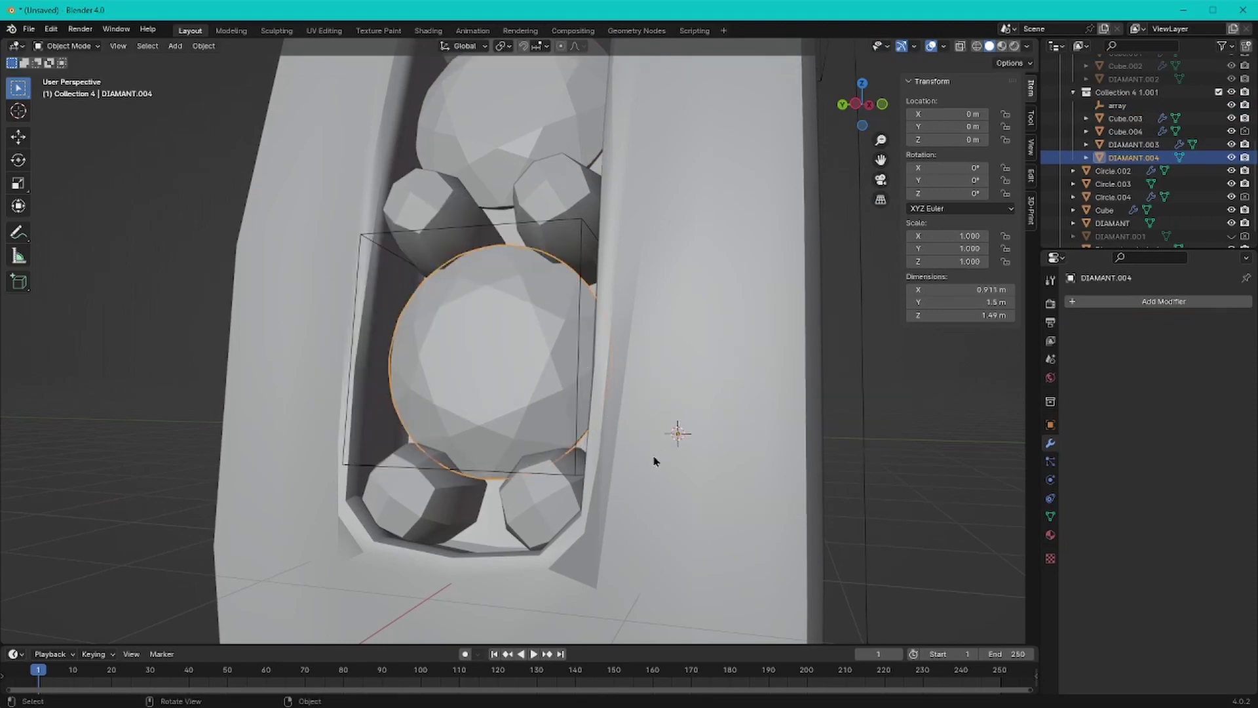
Step: Set the pivot to median point and frame the diamond from the front view
{"action": "left_click", "coordinate": [713, 287]}
{"action": "key", "text": "KP_1"}
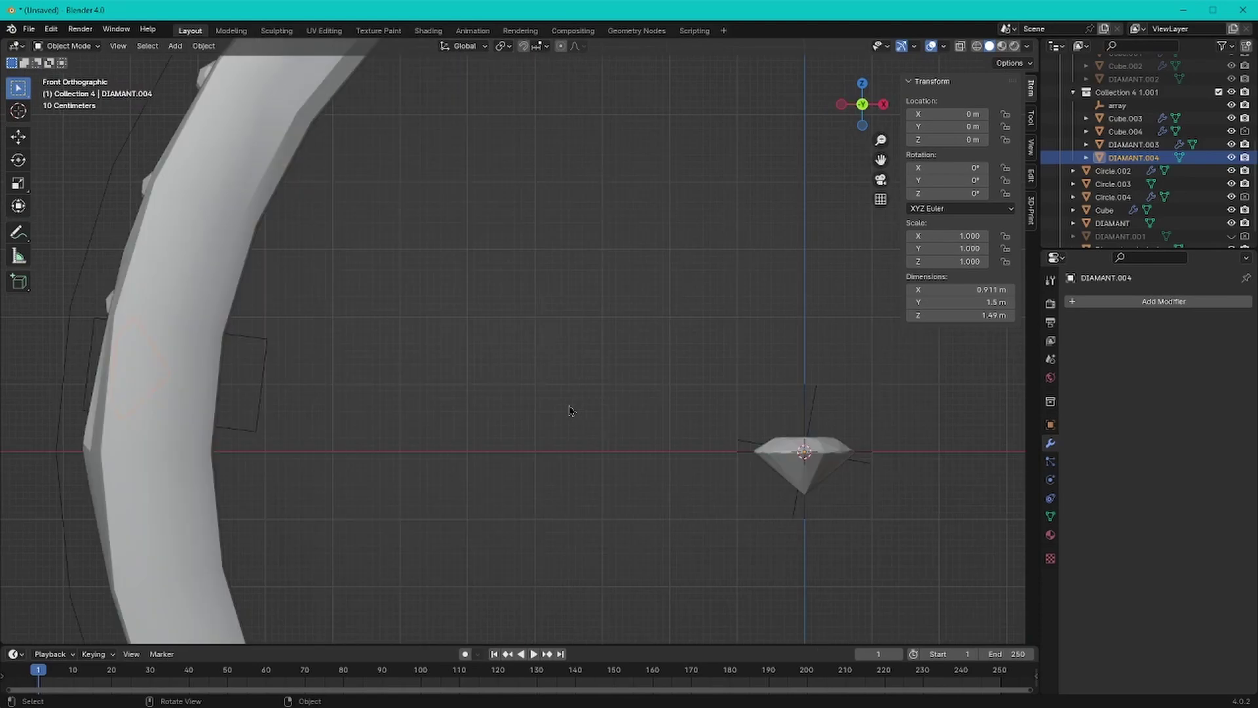
{"action": "key", "text": "KP_Decimal"}
{"action": "key", "text": "s"}
{"action": "key", "text": "Escape"}
{"action": "scroll", "coordinate": [697, 427], "scroll_direction": "down", "scroll_amount": 4}
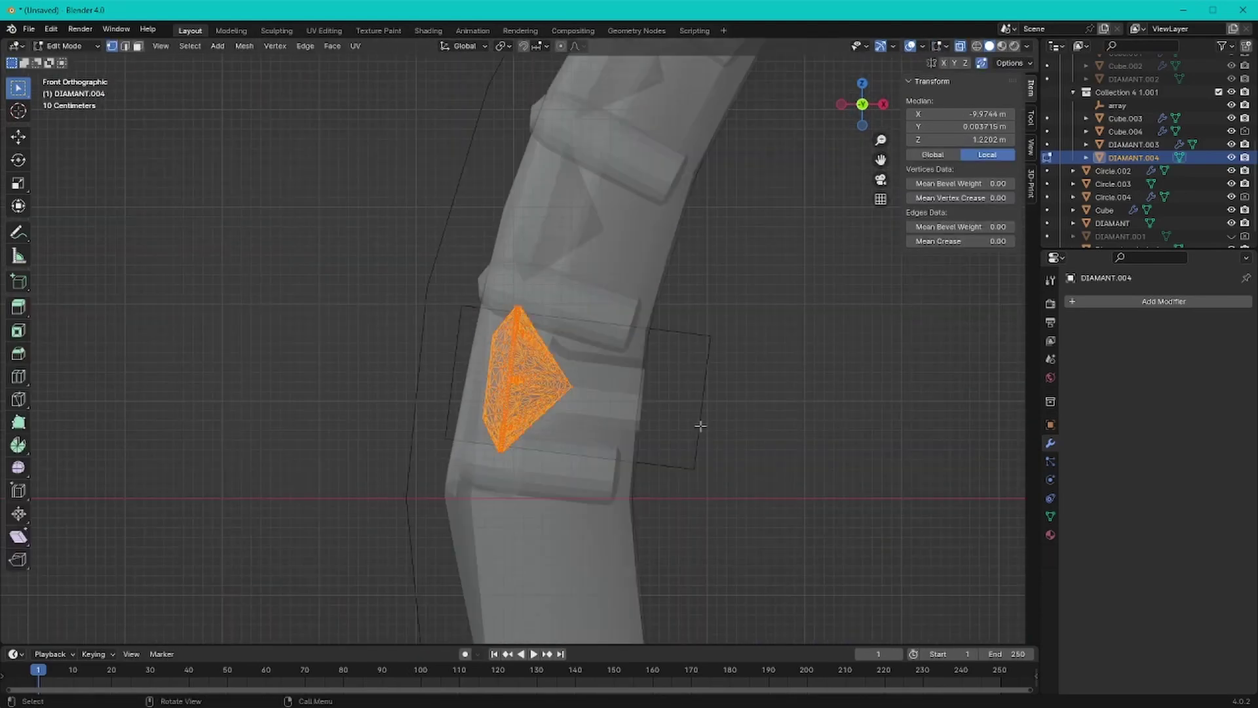
{"action": "scroll", "coordinate": [773, 441], "scroll_direction": "up", "scroll_amount": 5}
{"action": "mouse_move", "coordinate": [773, 441]}
{"action": "middle_mouse_down"}
{"action": "mouse_move", "coordinate": [688, 437]}
{"action": "mouse_move", "coordinate": [550, 567]}
{"action": "middle_mouse_up"}
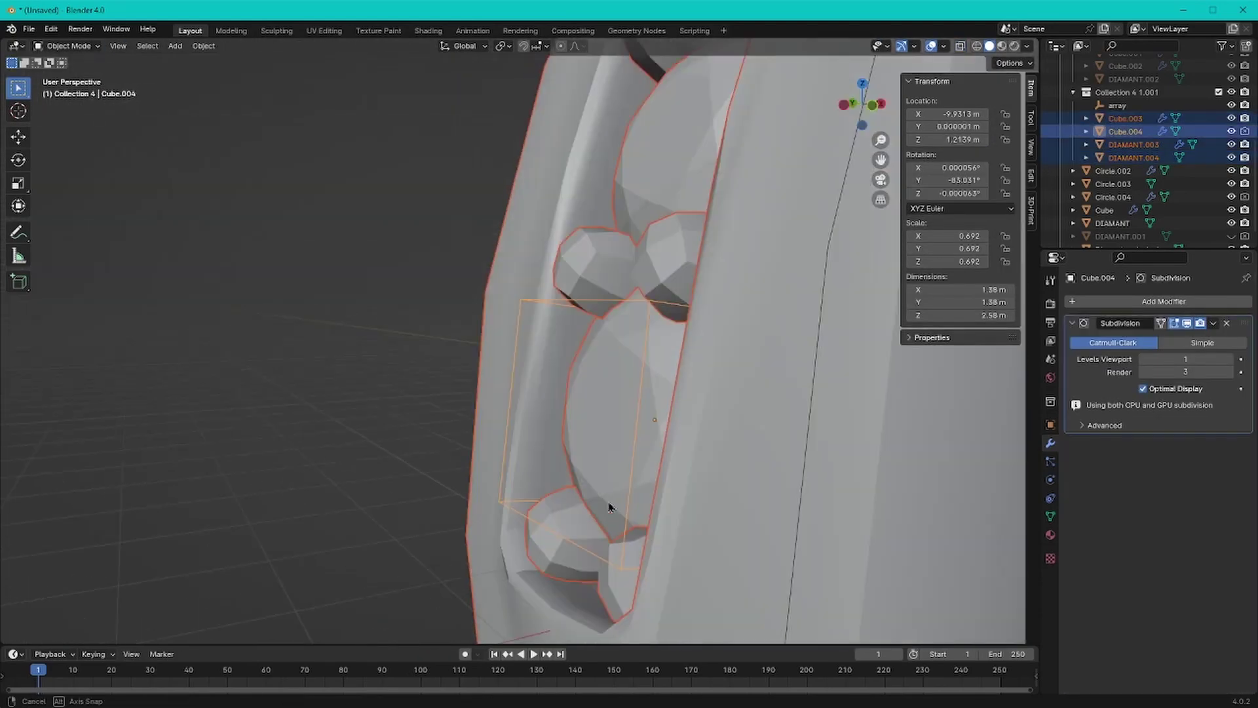
Step: Subtract the duplicated diamond from the channel cutter with a Difference boolean
{"action": "left_click", "coordinate": [632, 522]}
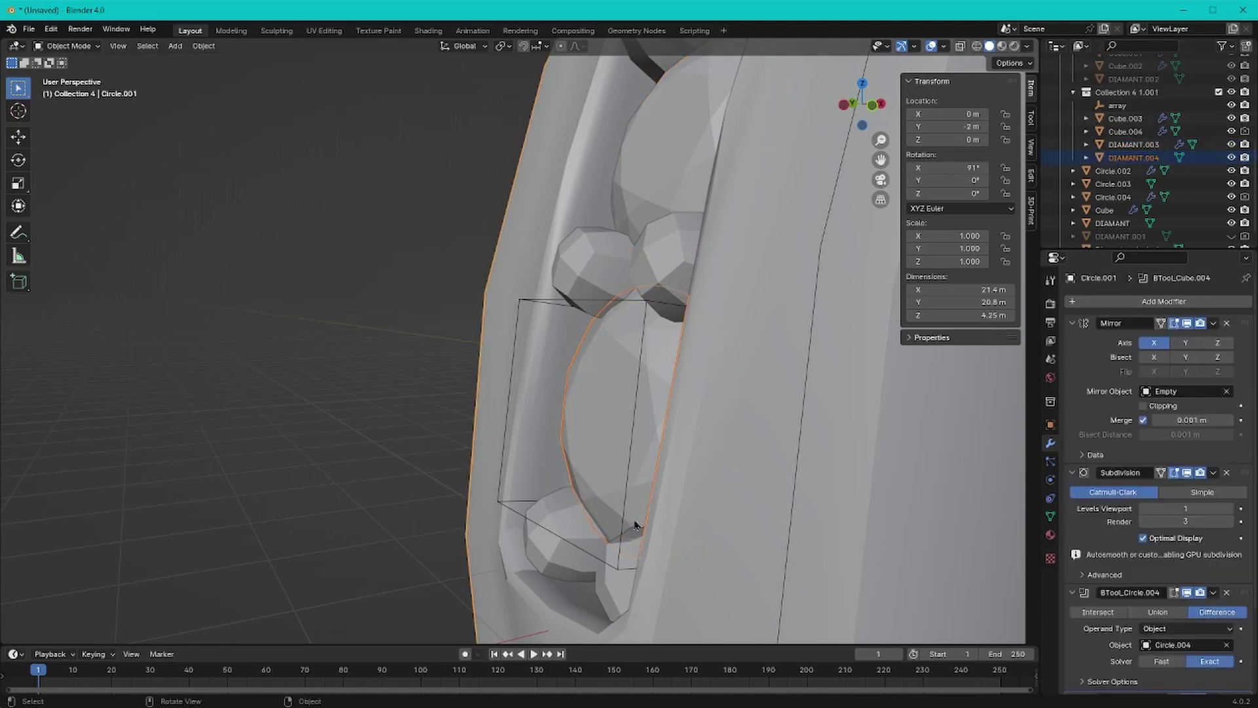
{"action": "left_click", "coordinate": [561, 553], "text": "shift"}
{"action": "mouse_move", "coordinate": [562, 553]}
{"action": "middle_mouse_down"}
{"action": "mouse_move", "coordinate": [657, 504]}
{"action": "mouse_move", "coordinate": [629, 546]}
{"action": "mouse_move", "coordinate": [621, 536]}
{"action": "middle_mouse_up"}
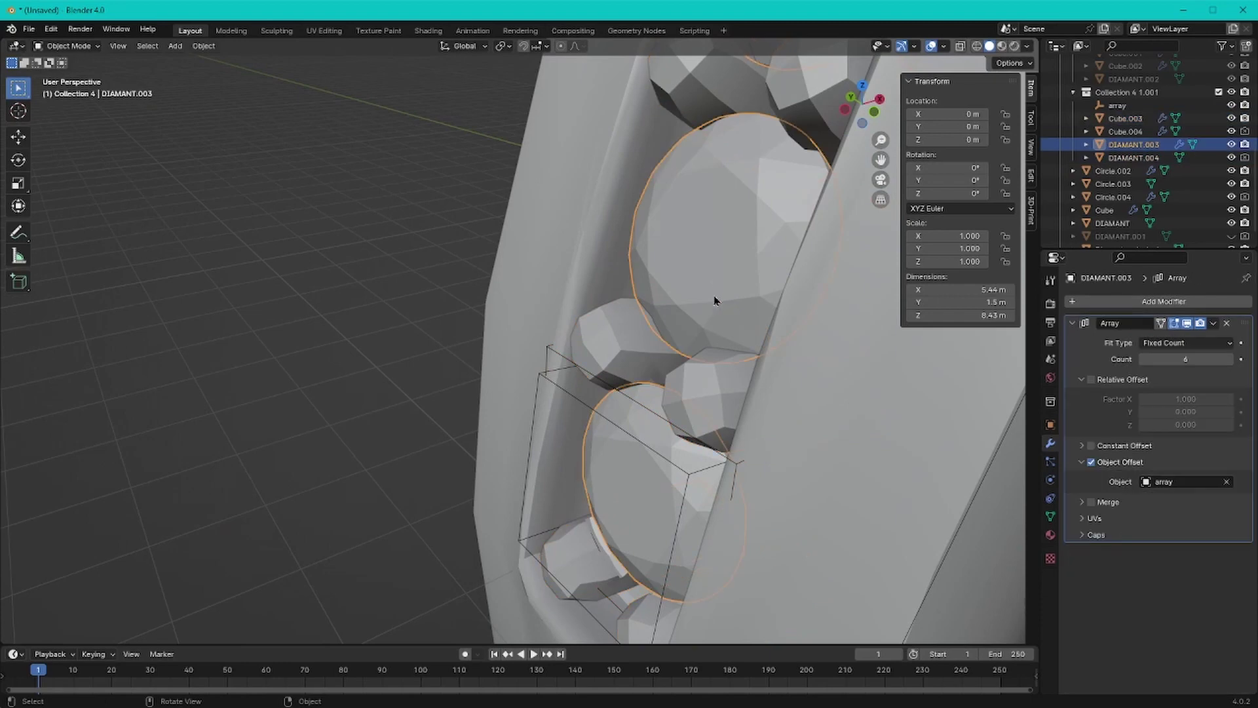
{"action": "left_click", "coordinate": [621, 536]}
{"action": "left_click_drag", "start_coordinate": [1083, 443], "coordinate": [1189, 474]}
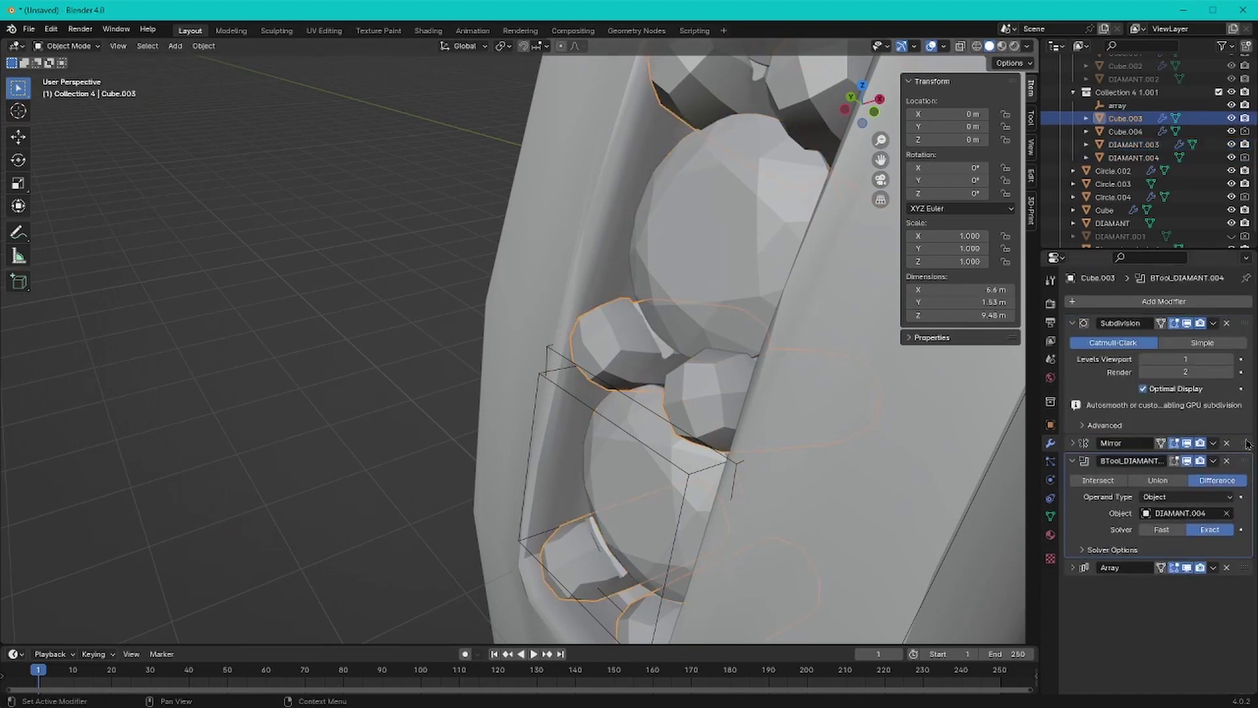
{"action": "mouse_move", "coordinate": [819, 341]}
{"action": "middle_mouse_down"}
{"action": "mouse_move", "coordinate": [749, 297]}
{"action": "mouse_move", "coordinate": [617, 393]}
{"action": "middle_mouse_up"}
{"action": "left_click", "coordinate": [519, 339]}
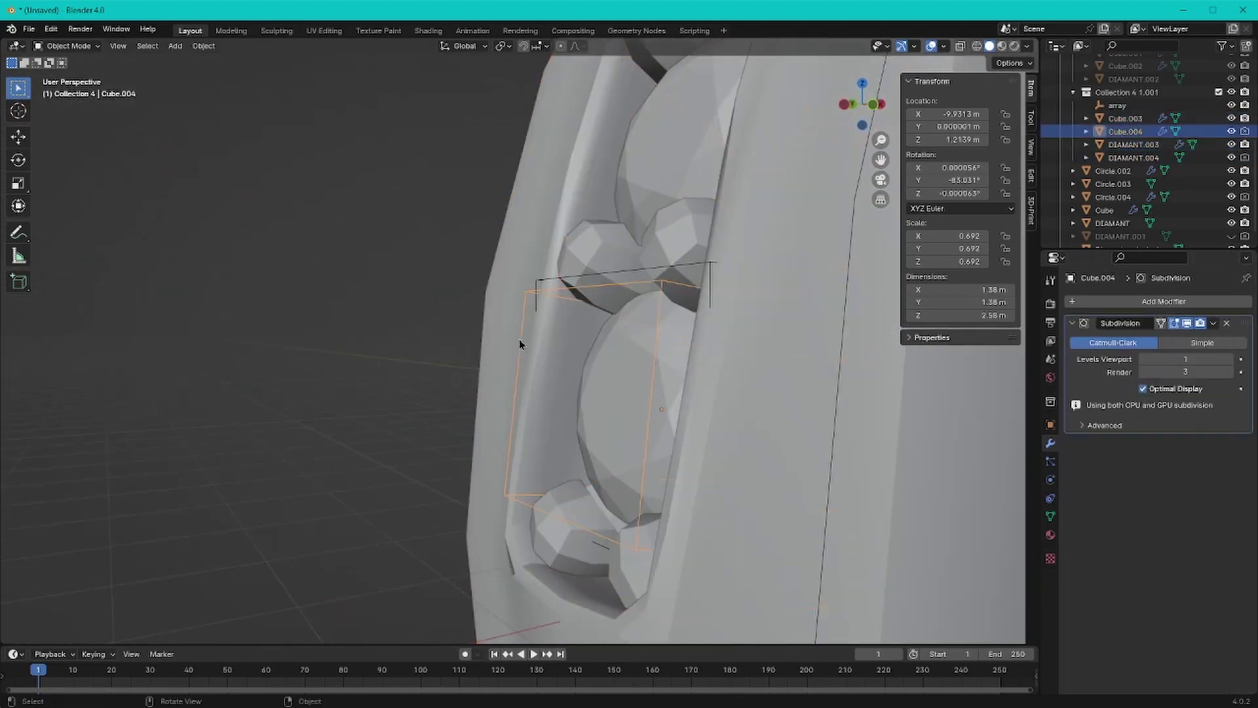
{"action": "left_click", "coordinate": [694, 297], "text": "shift"}
{"action": "key", "text": "ctrl+shift+KP_Subtract"}
{"action": "mouse_move", "coordinate": [694, 297]}
{"action": "middle_mouse_down"}
{"action": "mouse_move", "coordinate": [673, 236]}
{"action": "mouse_move", "coordinate": [638, 365]}
{"action": "mouse_move", "coordinate": [655, 393]}
{"action": "middle_mouse_up"}
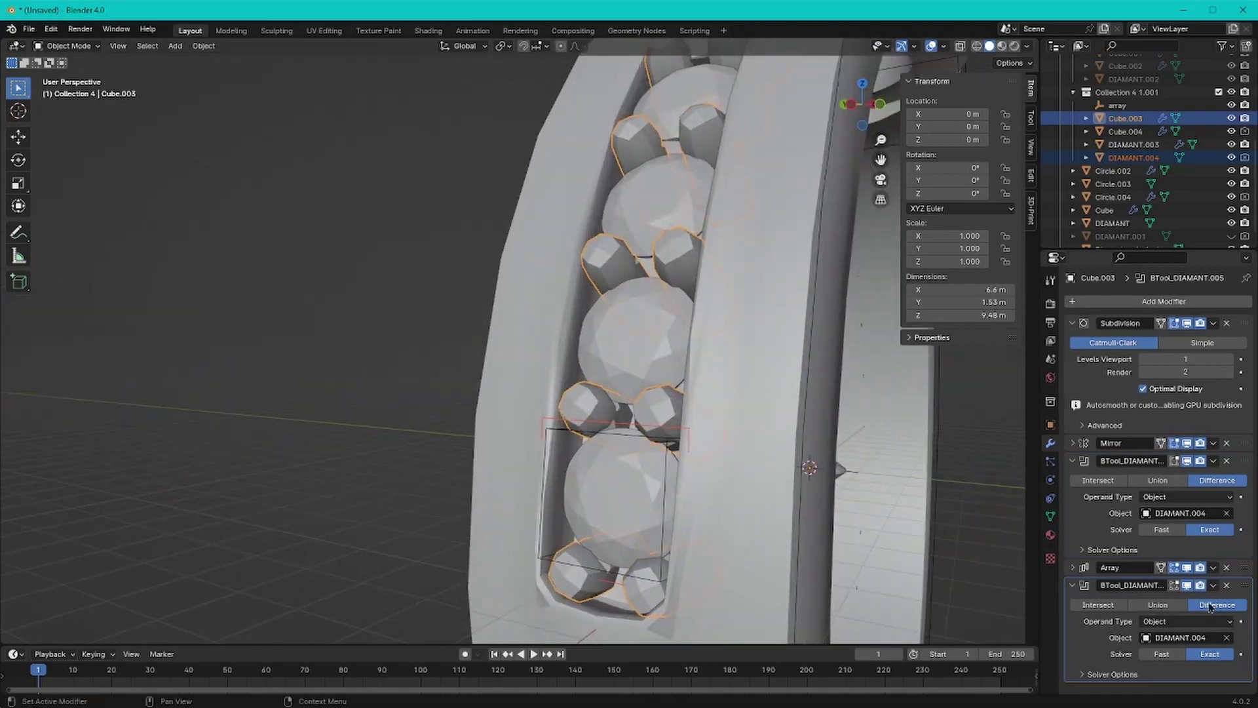
Step: Delete Cube.003's second BTool_DIAMANT Difference modifier and select the 'array' empty
{"action": "left_click", "coordinate": [1073, 461]}
{"action": "left_click", "coordinate": [1226, 497]}
{"action": "scroll", "coordinate": [734, 380], "scroll_direction": "up", "scroll_amount": 3}
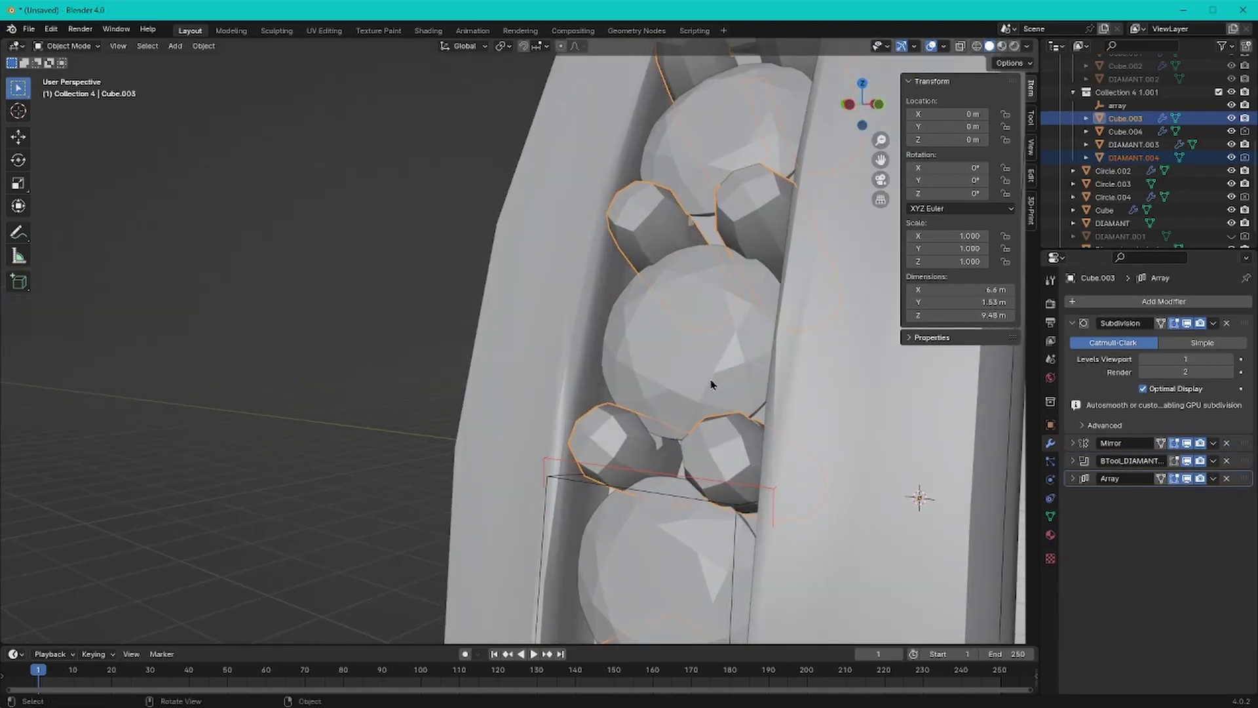
{"action": "scroll", "coordinate": [710, 383], "scroll_direction": "down", "scroll_amount": 2}
{"action": "mouse_move", "coordinate": [682, 441]}
{"action": "middle_mouse_down"}
{"action": "mouse_move", "coordinate": [676, 374]}
{"action": "mouse_move", "coordinate": [525, 354]}
{"action": "mouse_move", "coordinate": [618, 351]}
{"action": "mouse_move", "coordinate": [753, 420]}
{"action": "middle_mouse_up"}
{"action": "scroll", "coordinate": [617, 351], "scroll_direction": "down", "scroll_amount": 5}
{"action": "scroll", "coordinate": [794, 434], "scroll_direction": "up", "scroll_amount": 5}
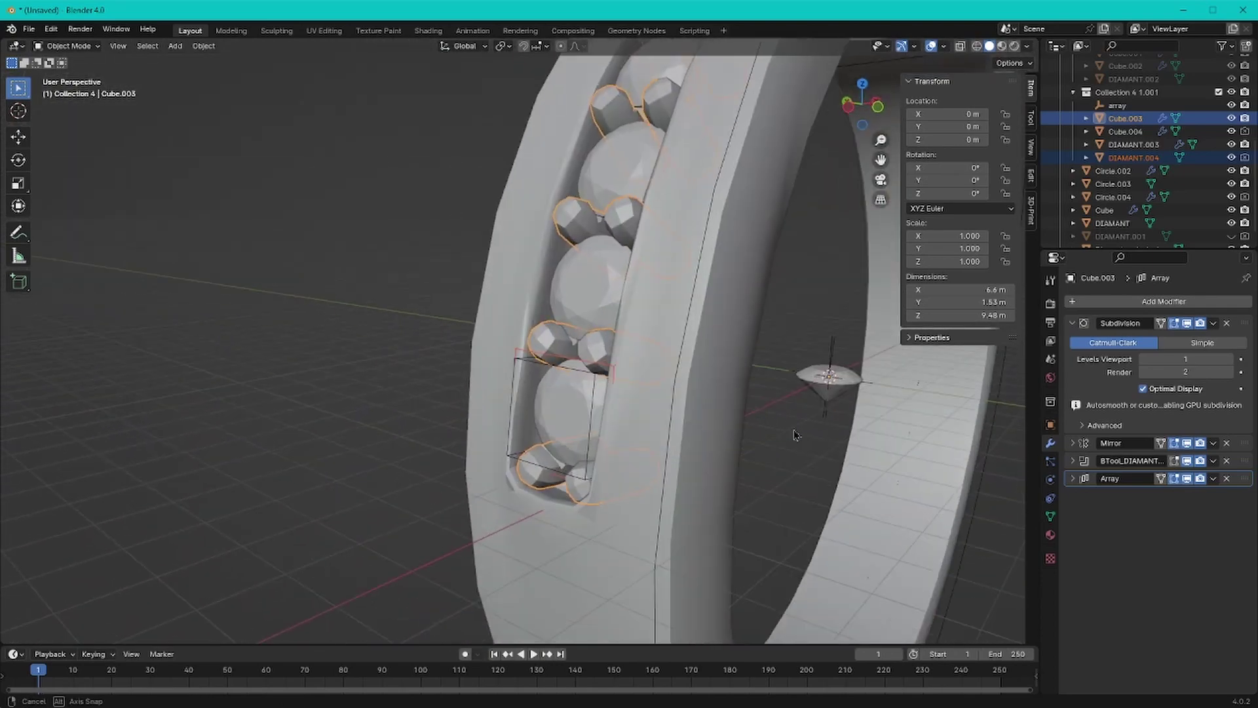
{"action": "left_click", "coordinate": [1119, 106]}
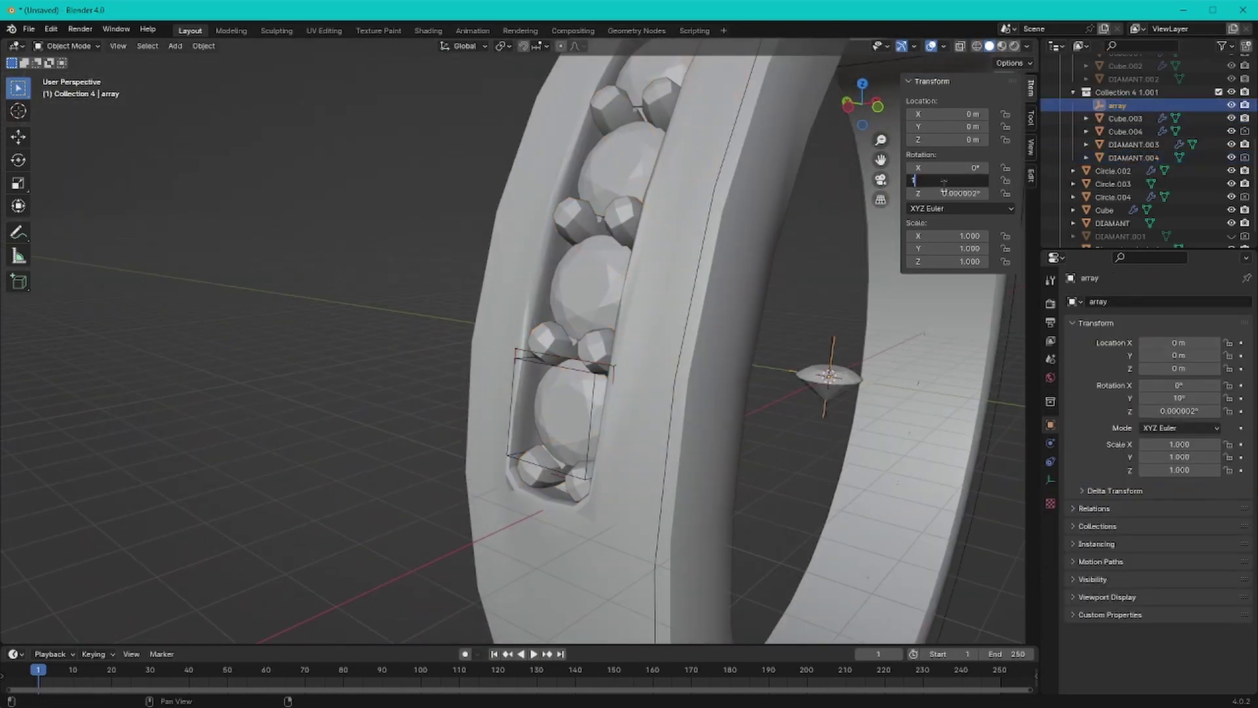
Step: Set the array empty's Y rotation to about 10.5° and reframe the stone channel
{"action": "scroll", "coordinate": [640, 367], "scroll_direction": "up", "scroll_amount": 4}
{"action": "middle_click_drag", "start_coordinate": [640, 368], "coordinate": [704, 354]}
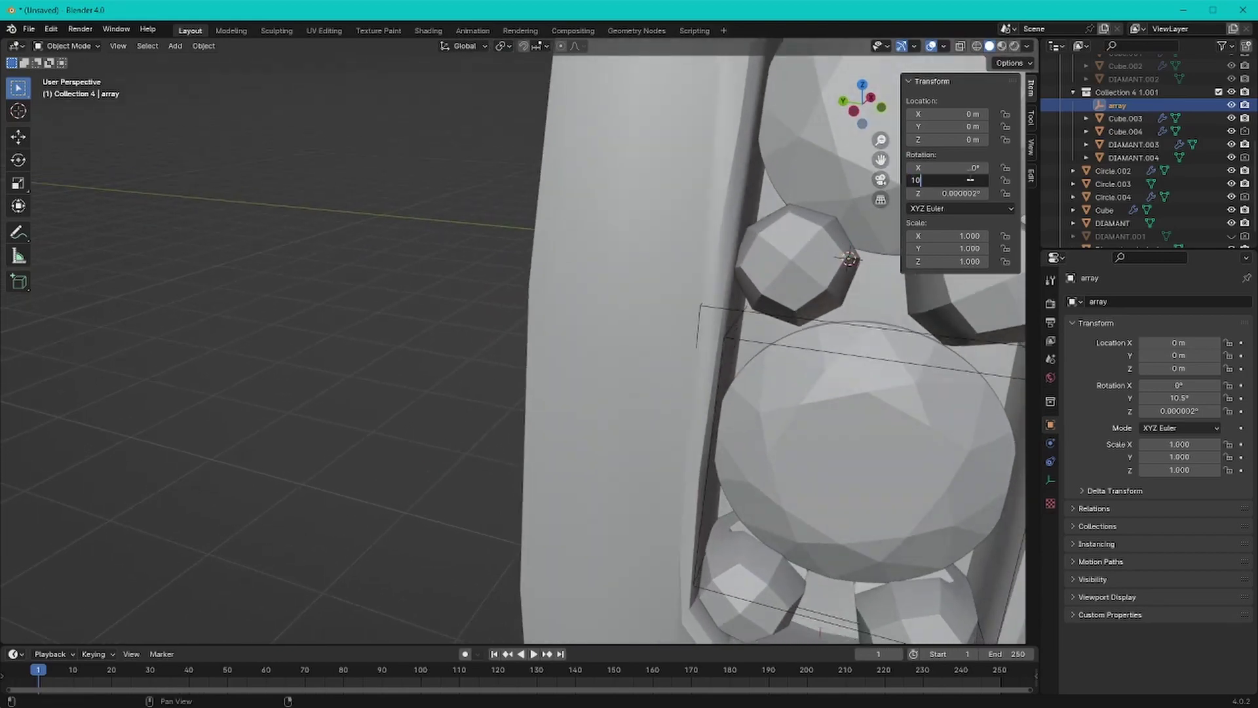
{"action": "key", "text": "ctrl+z"}
{"action": "mouse_move", "coordinate": [806, 441]}
{"action": "middle_mouse_down"}
{"action": "mouse_move", "coordinate": [697, 351]}
{"action": "mouse_move", "coordinate": [721, 324]}
{"action": "middle_mouse_up"}
{"action": "scroll", "coordinate": [696, 351], "scroll_direction": "down", "scroll_amount": 4}
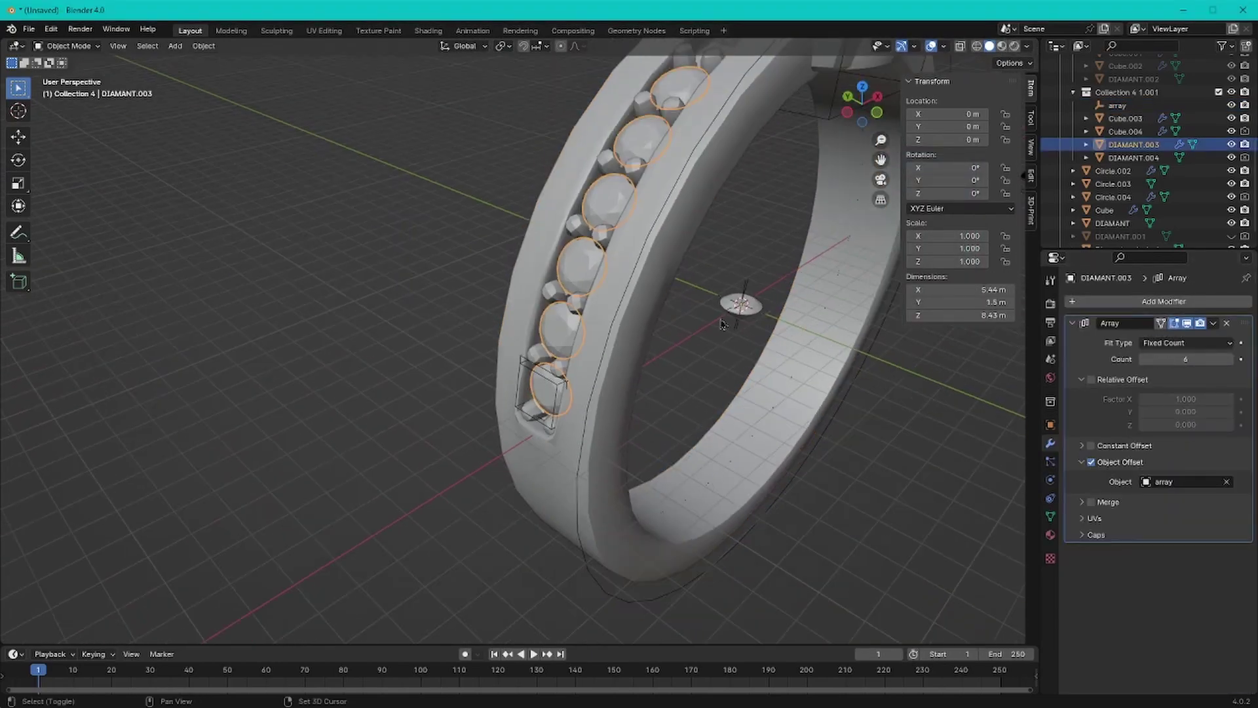
{"action": "key", "text": "KP_Decimal"}
Step: Select the stone cutters in front view and set the pivot to the 3D Cursor
{"action": "left_click", "coordinate": [646, 281]}
{"action": "key", "text": "KP_1"}
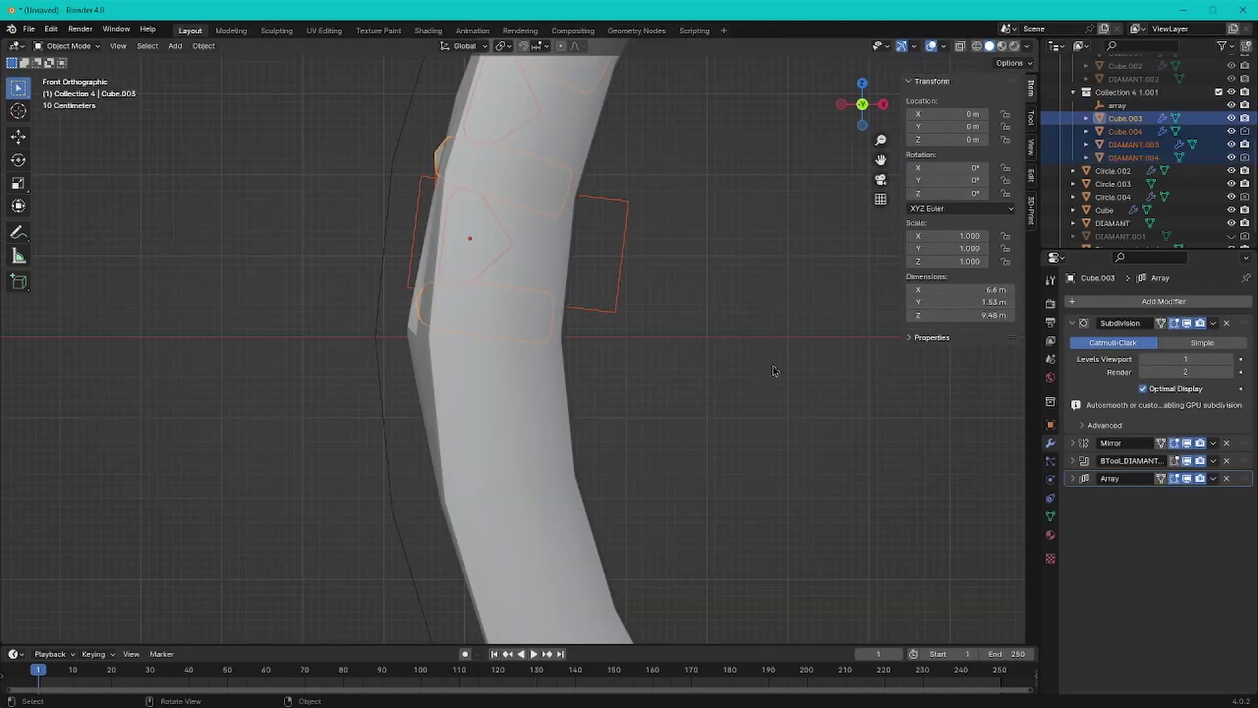
{"action": "scroll", "coordinate": [773, 370], "scroll_direction": "down", "scroll_amount": 3}
{"action": "key", "text": "grave"}
{"action": "left_click", "coordinate": [753, 407]}
{"action": "key", "text": "r"}
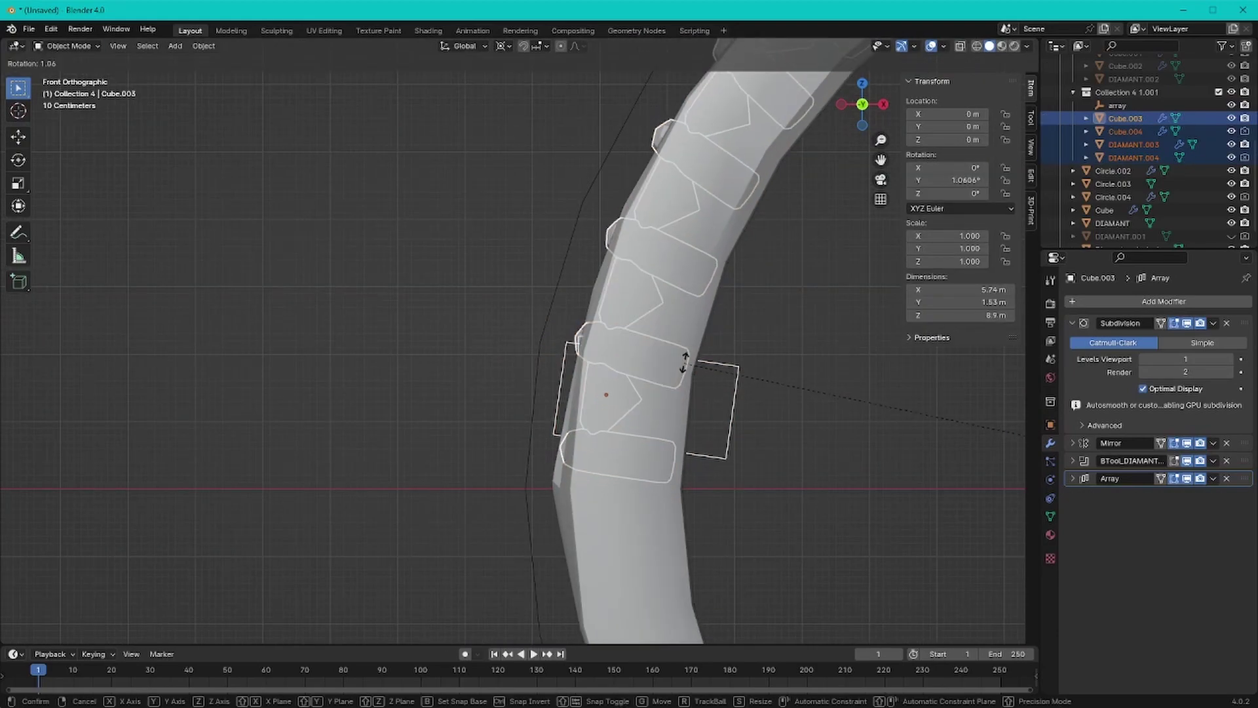
{"action": "right_click", "coordinate": [684, 361]}
{"action": "scroll", "coordinate": [688, 378], "scroll_direction": "down", "scroll_amount": 2}
{"action": "left_click", "coordinate": [780, 286]}
Step: In Edit Mode, rotate the end cutter about 8.05° on Y to fit the channel end
{"action": "key", "text": "Tab"}
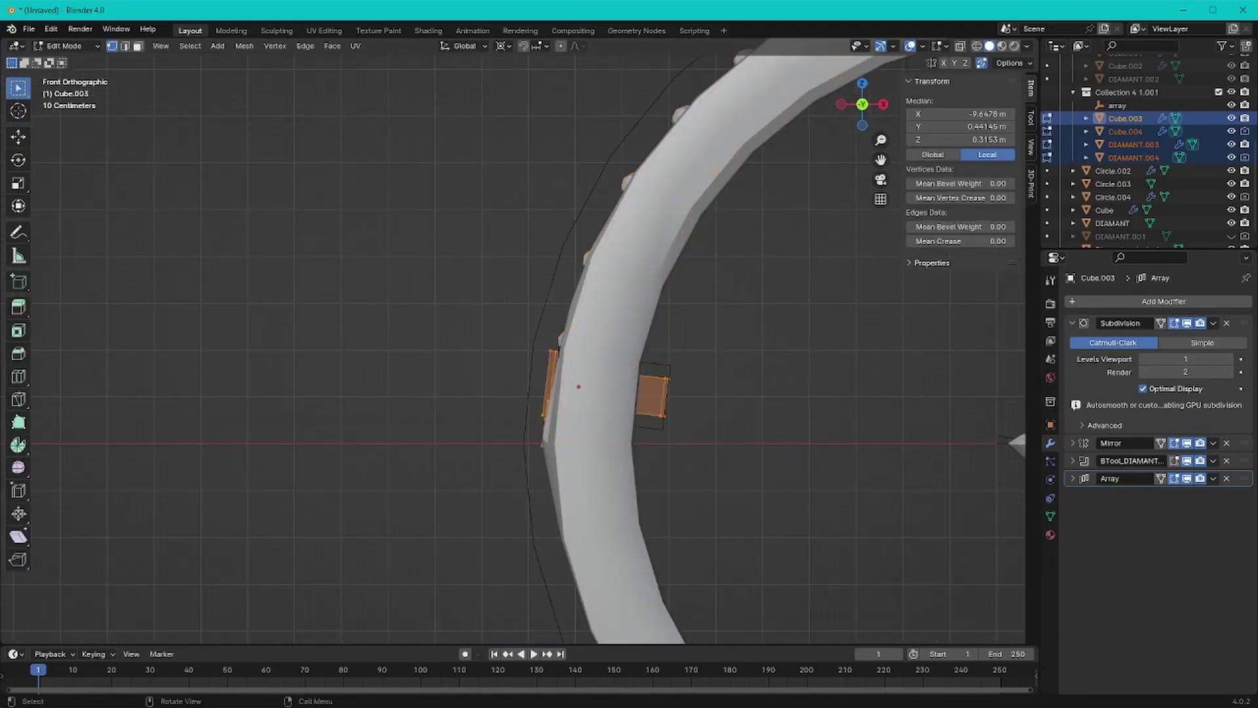
{"action": "left_click", "coordinate": [698, 324]}
{"action": "middle_click_drag", "start_coordinate": [697, 324], "coordinate": [670, 430]}
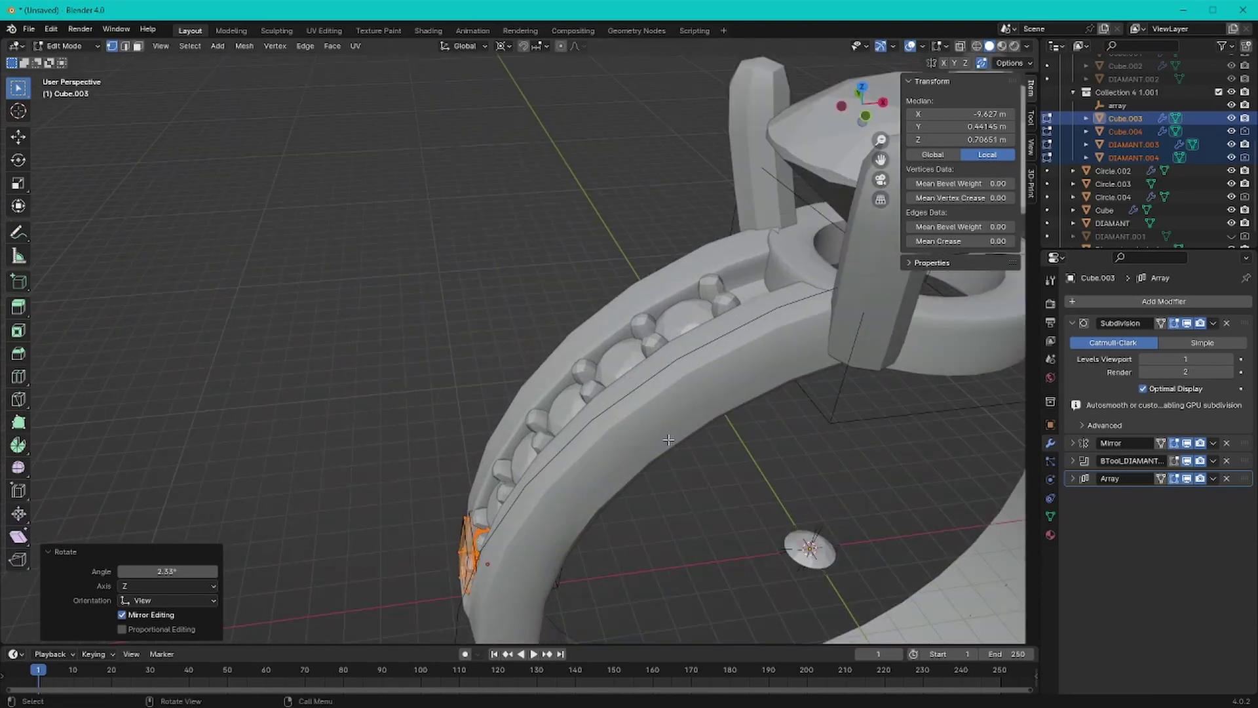
{"action": "right_click", "coordinate": [697, 412]}
{"action": "scroll", "coordinate": [696, 411], "scroll_direction": "down", "scroll_amount": 5}
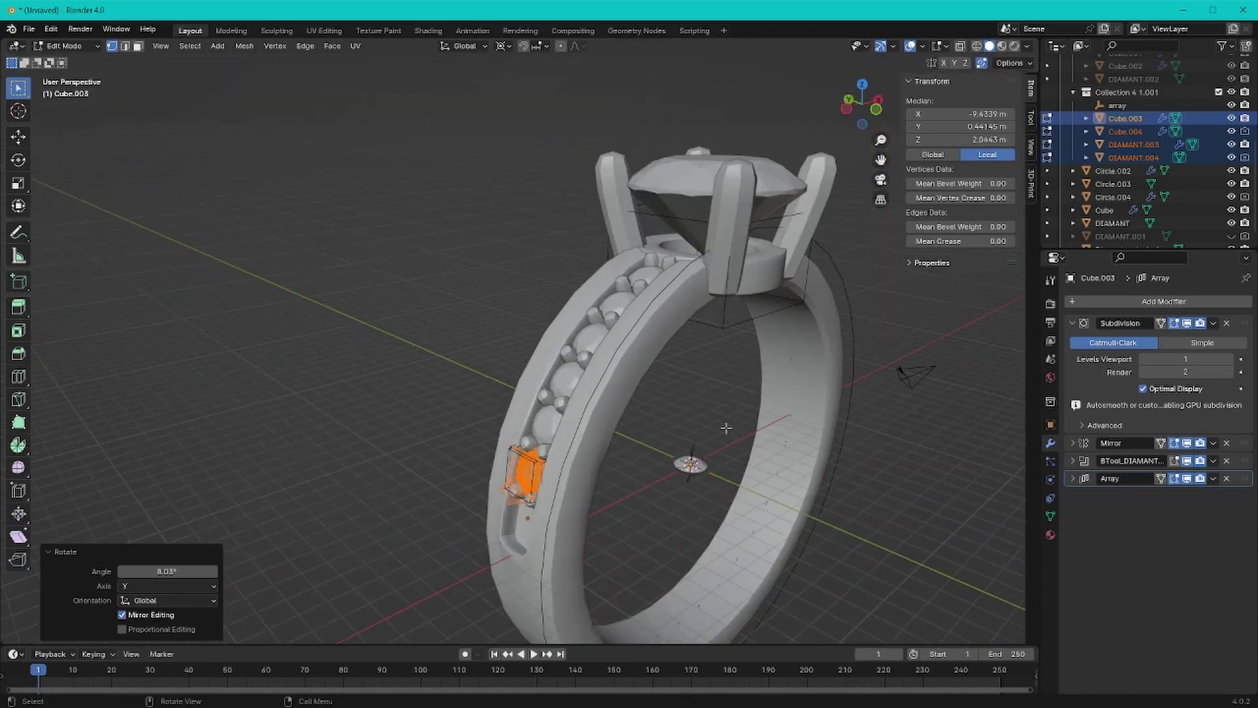
{"action": "mouse_move", "coordinate": [720, 393]}
{"action": "middle_mouse_down"}
{"action": "mouse_move", "coordinate": [774, 350]}
{"action": "mouse_move", "coordinate": [749, 298]}
{"action": "middle_mouse_up"}
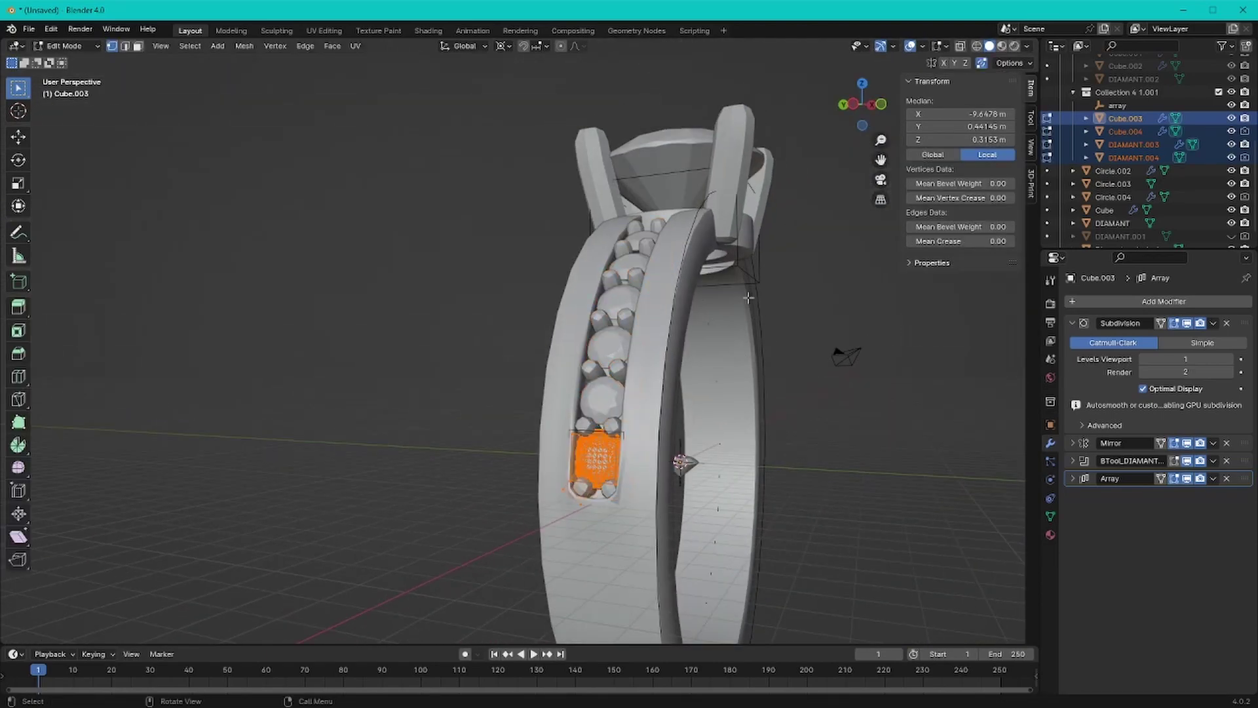
{"action": "scroll", "coordinate": [748, 298], "scroll_direction": "up", "scroll_amount": 3}
{"action": "key", "text": "r"}
{"action": "key", "text": "y"}
{"action": "middle_click_drag", "start_coordinate": [749, 547], "coordinate": [727, 393]}
{"action": "scroll", "coordinate": [727, 393], "scroll_direction": "up", "scroll_amount": 4}
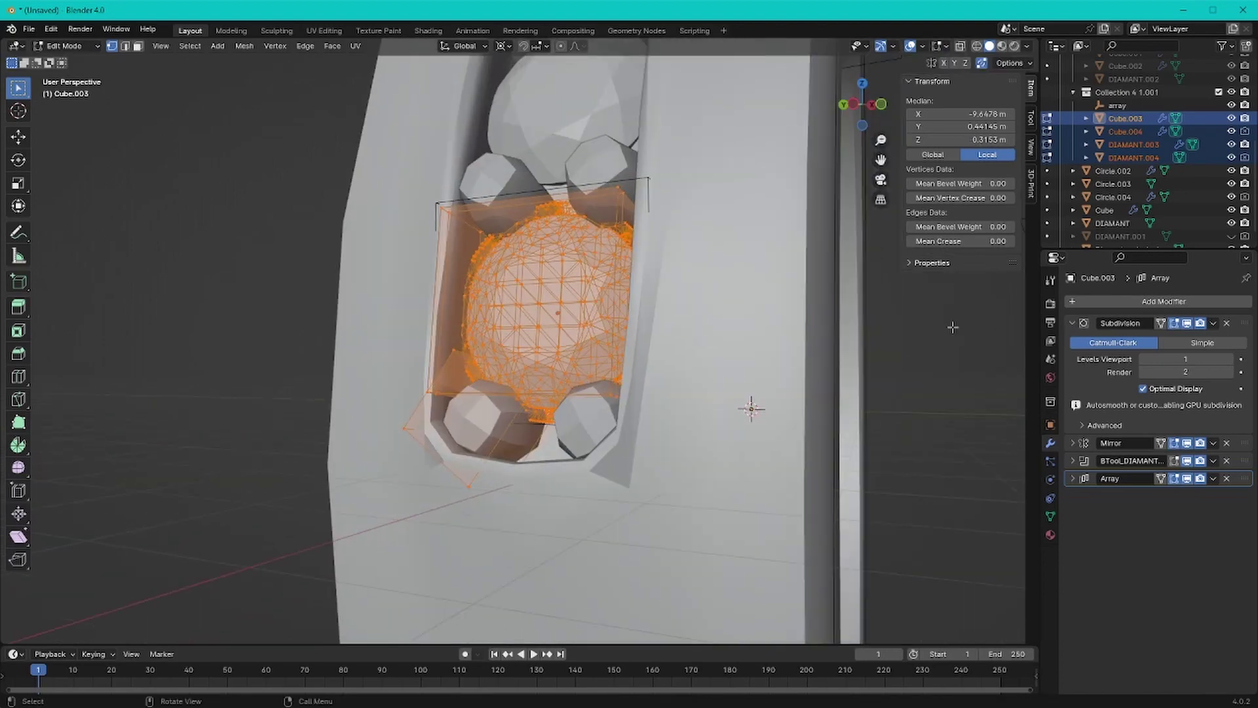
{"action": "right_click", "coordinate": [849, 226]}
Step: Leave Edit Mode and select the second cutter Cube.004
{"action": "key", "text": "Tab"}
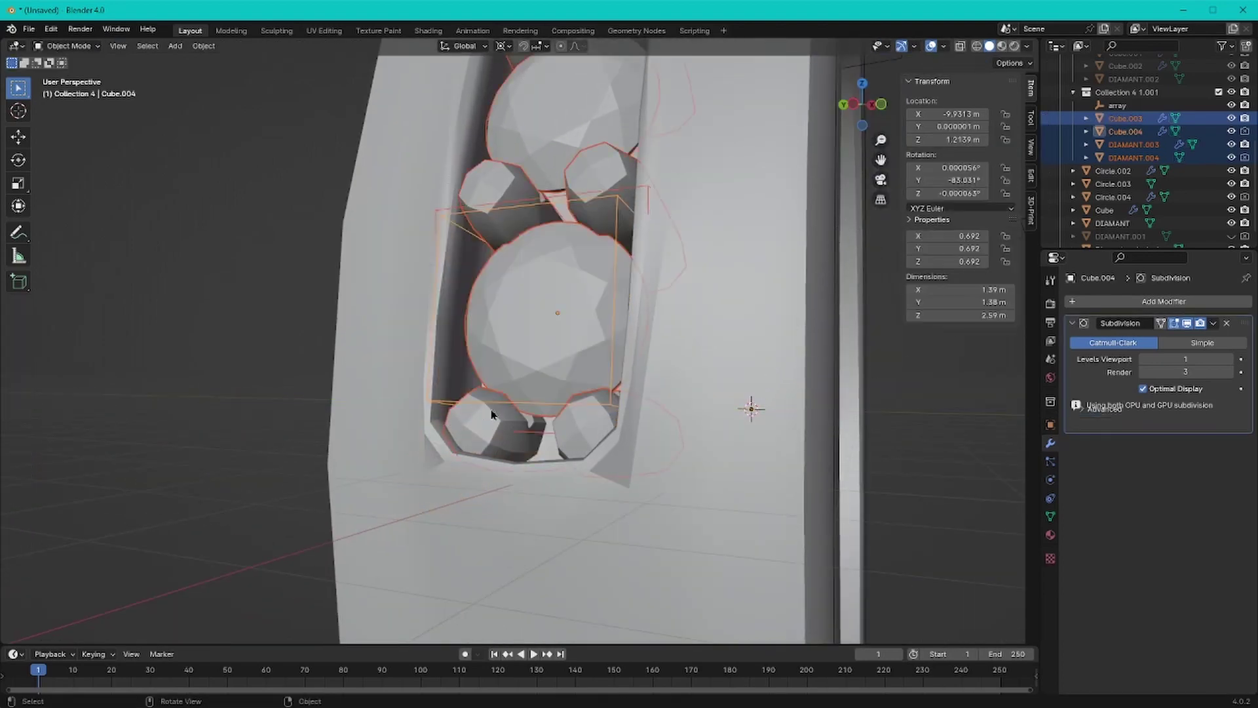
{"action": "left_click", "coordinate": [452, 211]}
{"action": "left_click", "coordinate": [452, 211]}
{"action": "scroll", "coordinate": [615, 242], "scroll_direction": "down", "scroll_amount": 3}
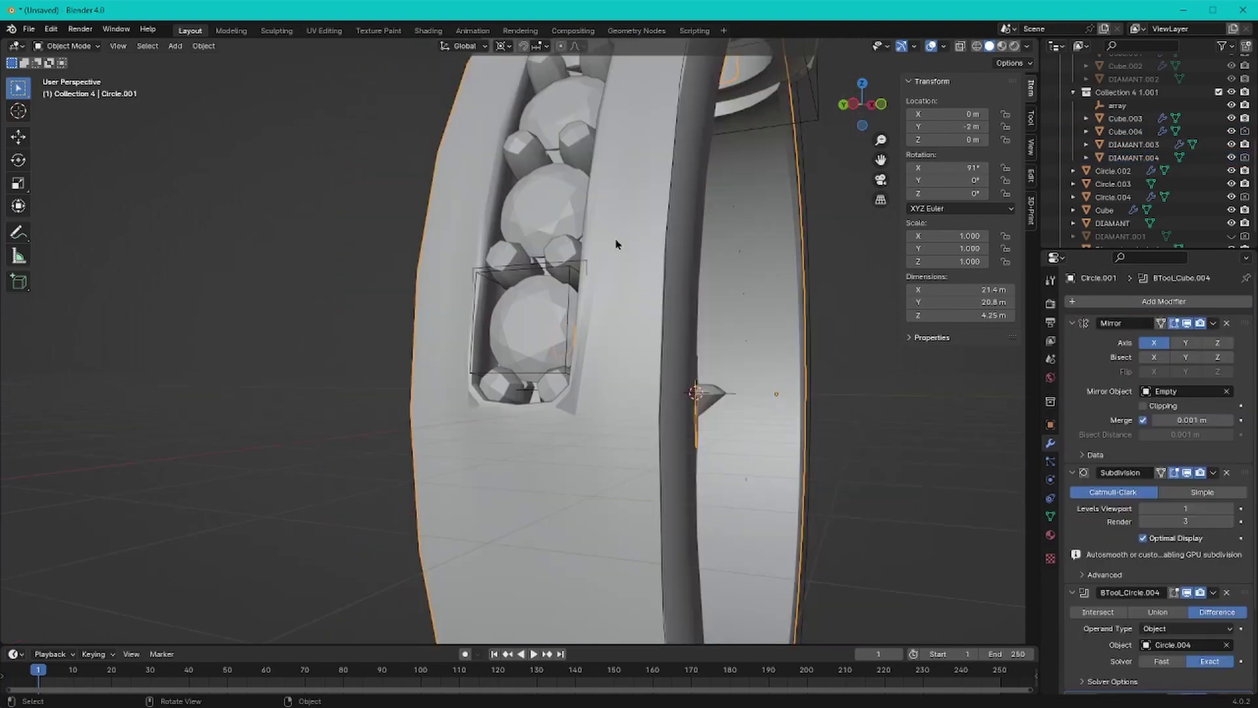
{"action": "mouse_move", "coordinate": [615, 242]}
{"action": "middle_mouse_down"}
{"action": "mouse_move", "coordinate": [524, 275]}
{"action": "mouse_move", "coordinate": [589, 341]}
{"action": "middle_mouse_up"}
{"action": "scroll", "coordinate": [488, 310], "scroll_direction": "up", "scroll_amount": 4}
{"action": "left_click", "coordinate": [488, 309]}
Step: Array Cube.004 into seven copies offset by the 'array' empty and apply its transforms
{"action": "left_click", "coordinate": [1163, 301]}
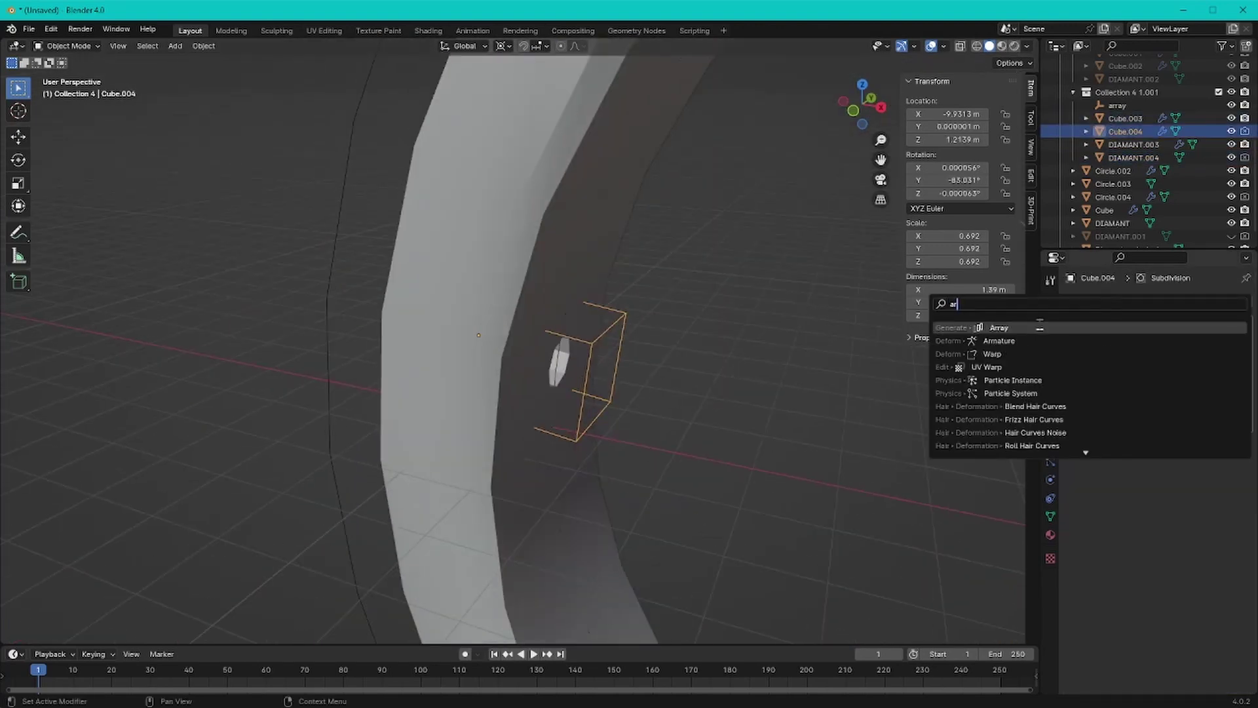
{"action": "left_click", "coordinate": [1022, 331]}
{"action": "left_click", "coordinate": [1095, 569]}
{"action": "left_click", "coordinate": [1185, 585]}
{"action": "type", "text": "empt"}
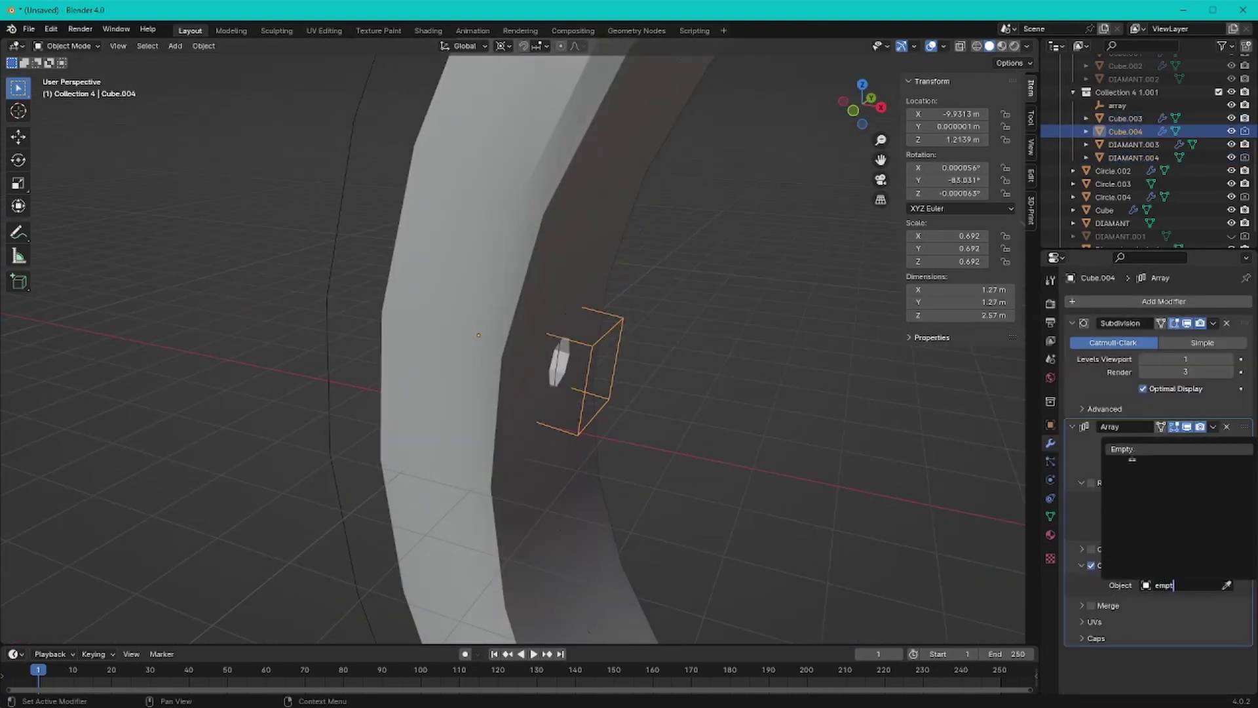
{"action": "left_click", "coordinate": [1121, 449]}
{"action": "left_click", "coordinate": [1186, 585]}
{"action": "left_click", "coordinate": [1123, 445]}
{"action": "key", "text": "ctrl+a"}
{"action": "left_click", "coordinate": [617, 358]}
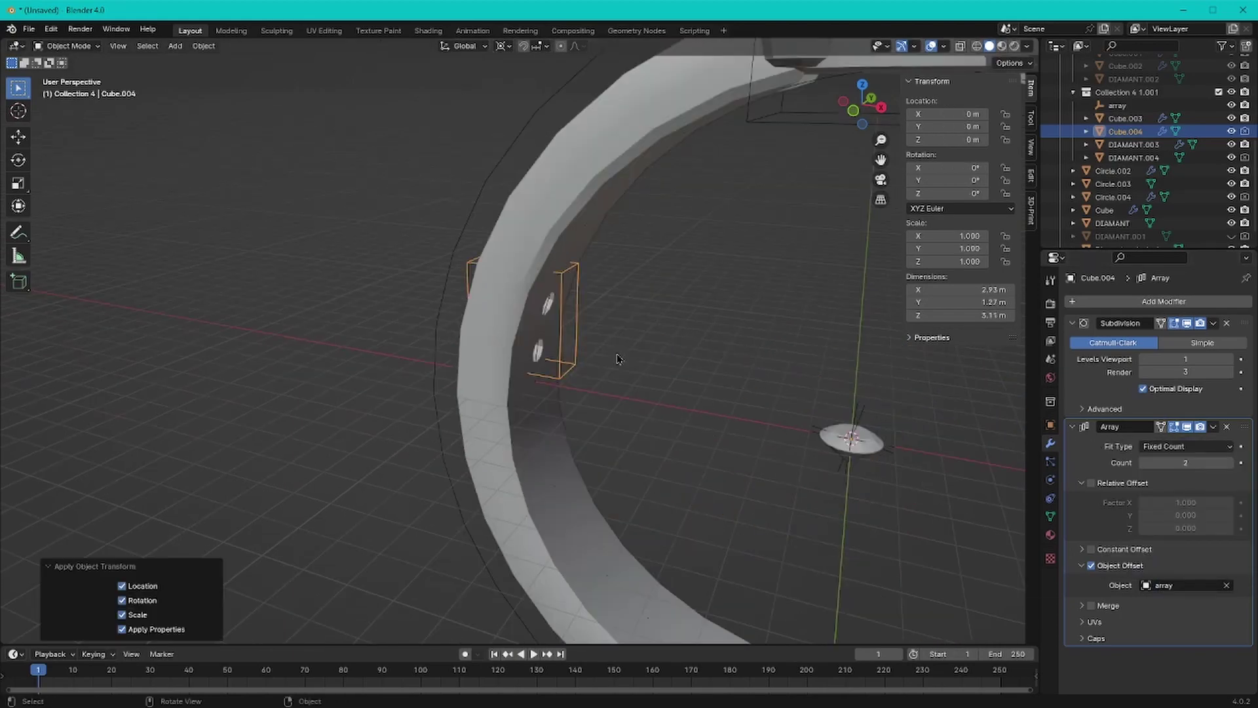
{"action": "middle_click_drag", "start_coordinate": [616, 358], "coordinate": [655, 393]}
{"action": "scroll", "coordinate": [656, 394], "scroll_direction": "down", "scroll_amount": 2}
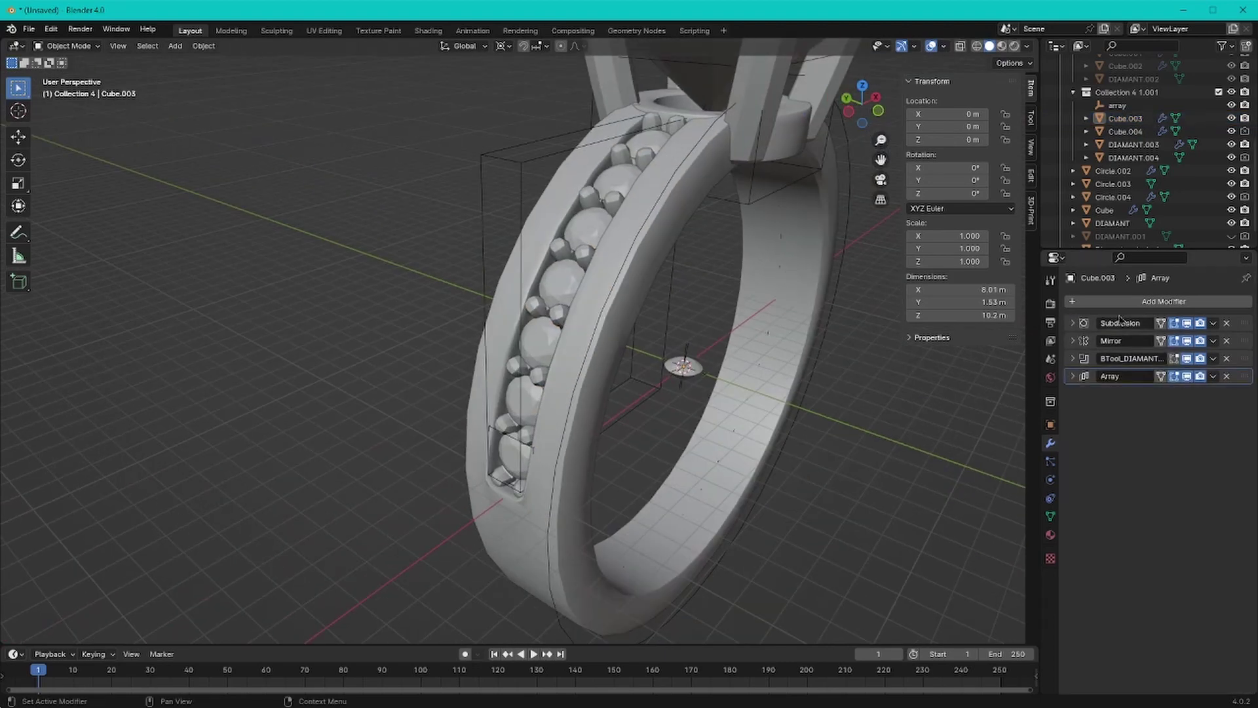
Step: Add a Mirror modifier to Cube.003 using the Empty as mirror object
{"action": "left_click", "coordinate": [1078, 302]}
{"action": "key", "text": "Return"}
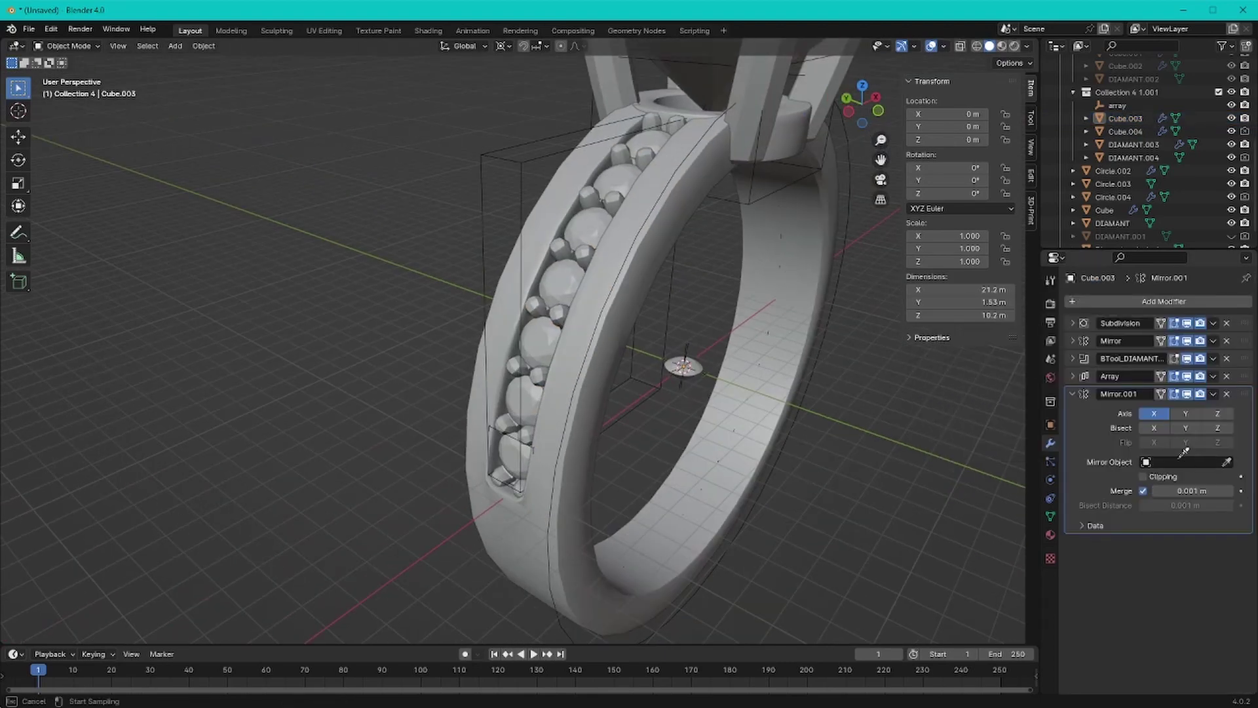
{"action": "left_click", "coordinate": [1182, 462]}
{"action": "left_click", "coordinate": [1143, 477]}
{"action": "mouse_move", "coordinate": [818, 459]}
{"action": "middle_mouse_down"}
{"action": "mouse_move", "coordinate": [975, 491]}
{"action": "mouse_move", "coordinate": [786, 406]}
{"action": "middle_mouse_up"}
Step: Add Mirror modifiers across the Empty to the DIAMANT.003 stone row and Cube.004
{"action": "left_click", "coordinate": [544, 289]}
{"action": "type", "text": "mir"}
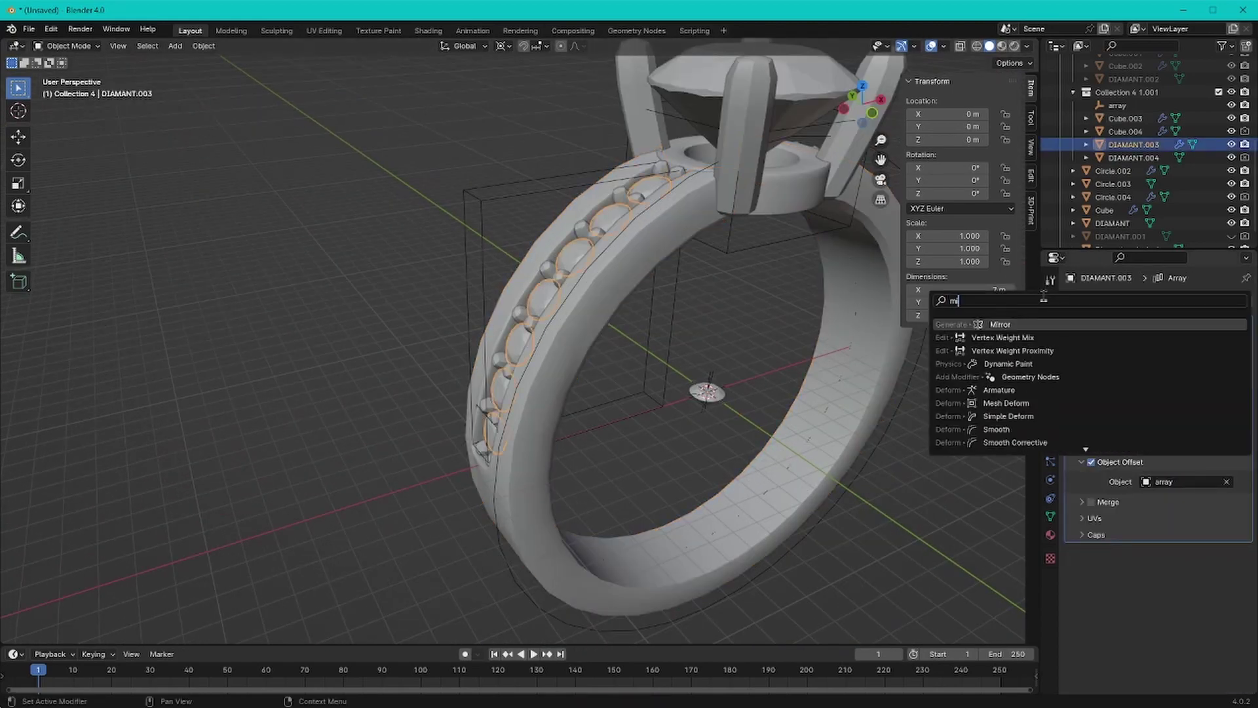
{"action": "left_click", "coordinate": [1046, 325]}
{"action": "left_click", "coordinate": [1177, 619]}
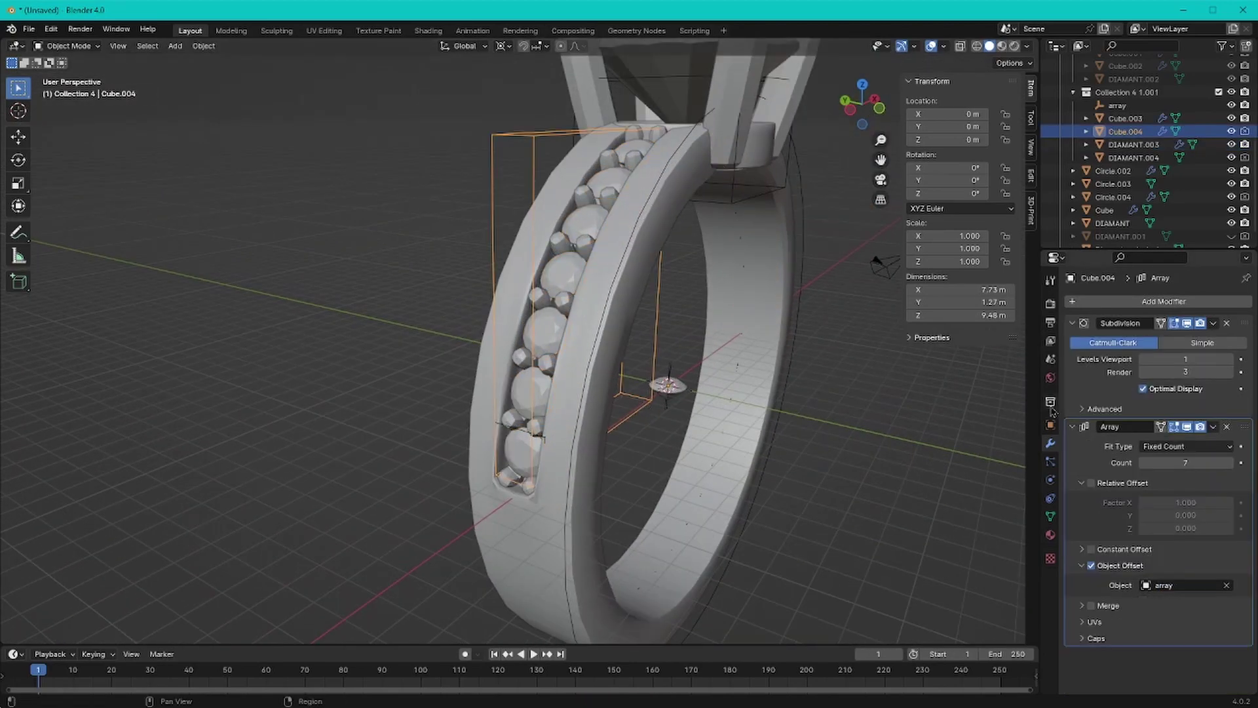
{"action": "key", "text": "shift+a"}
{"action": "type", "text": "mirr"}
{"action": "left_click", "coordinate": [1032, 319]}
{"action": "left_click", "coordinate": [1164, 511]}
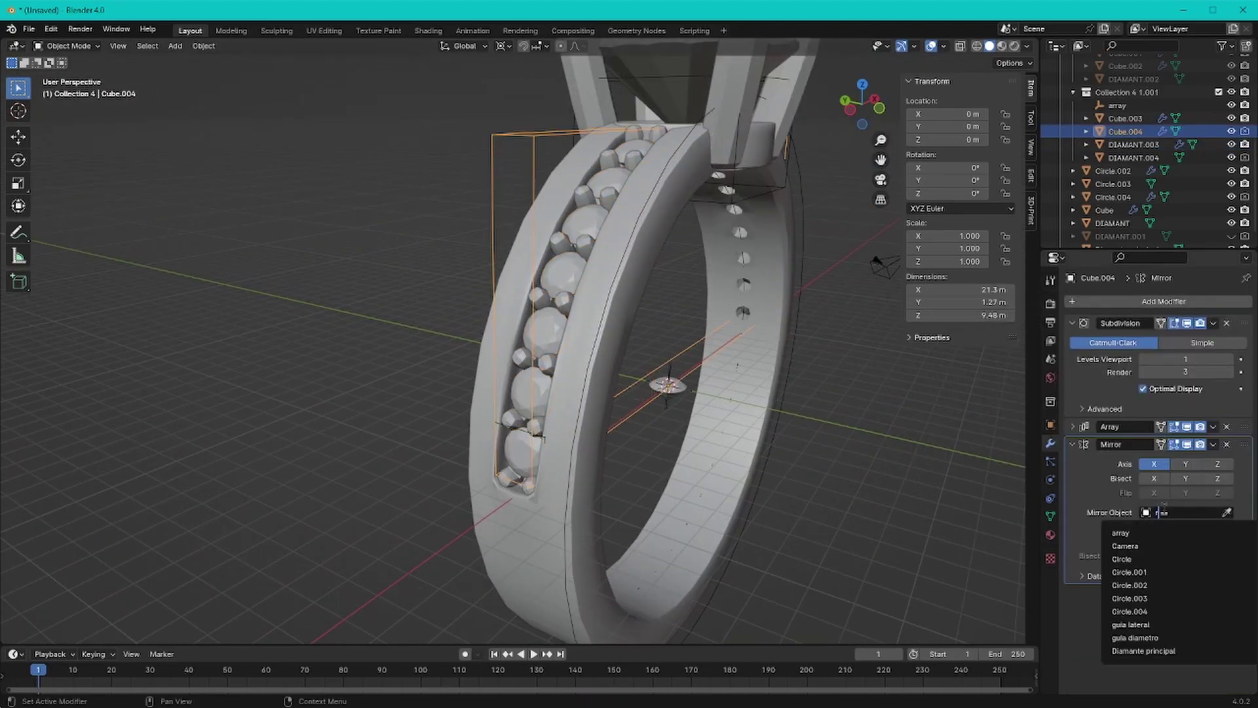
{"action": "type", "text": "empt"}
{"action": "left_click", "coordinate": [1169, 541]}
Step: Select the setting base Circle.002 and edit its vertices framed in front view
{"action": "middle_click_drag", "start_coordinate": [855, 365], "coordinate": [665, 156]}
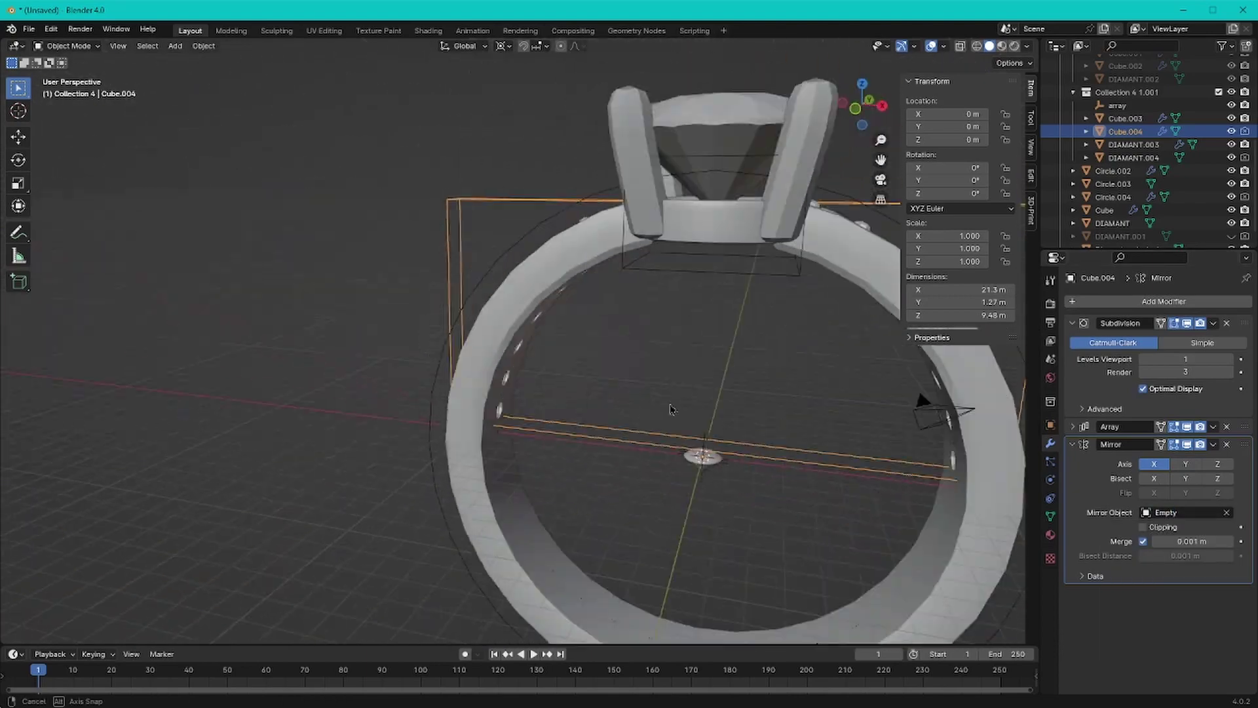
{"action": "left_click", "coordinate": [665, 155]}
{"action": "key", "text": "Tab"}
{"action": "key", "text": "KP_1"}
{"action": "key", "text": "KP_Decimal"}
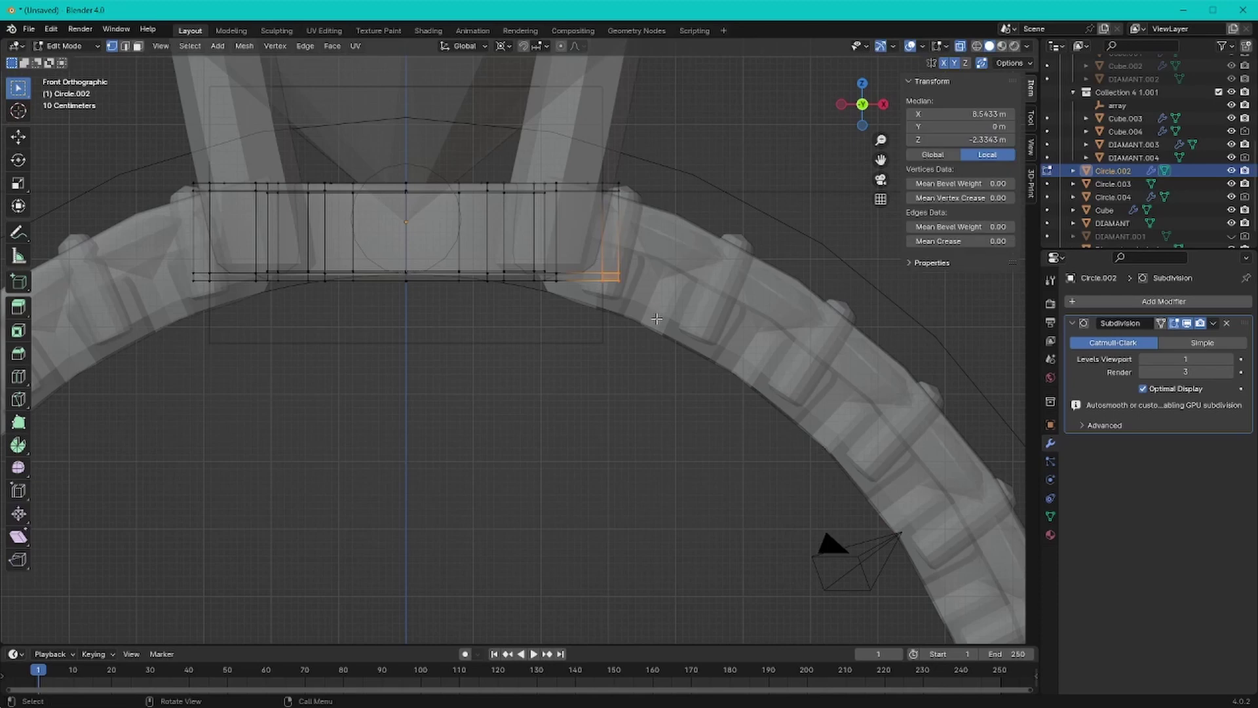
Step: Move Circle.002's corner vertices down on Z with falloff so the collar hugs the band
{"action": "left_click", "coordinate": [622, 351]}
{"action": "key", "text": "g"}
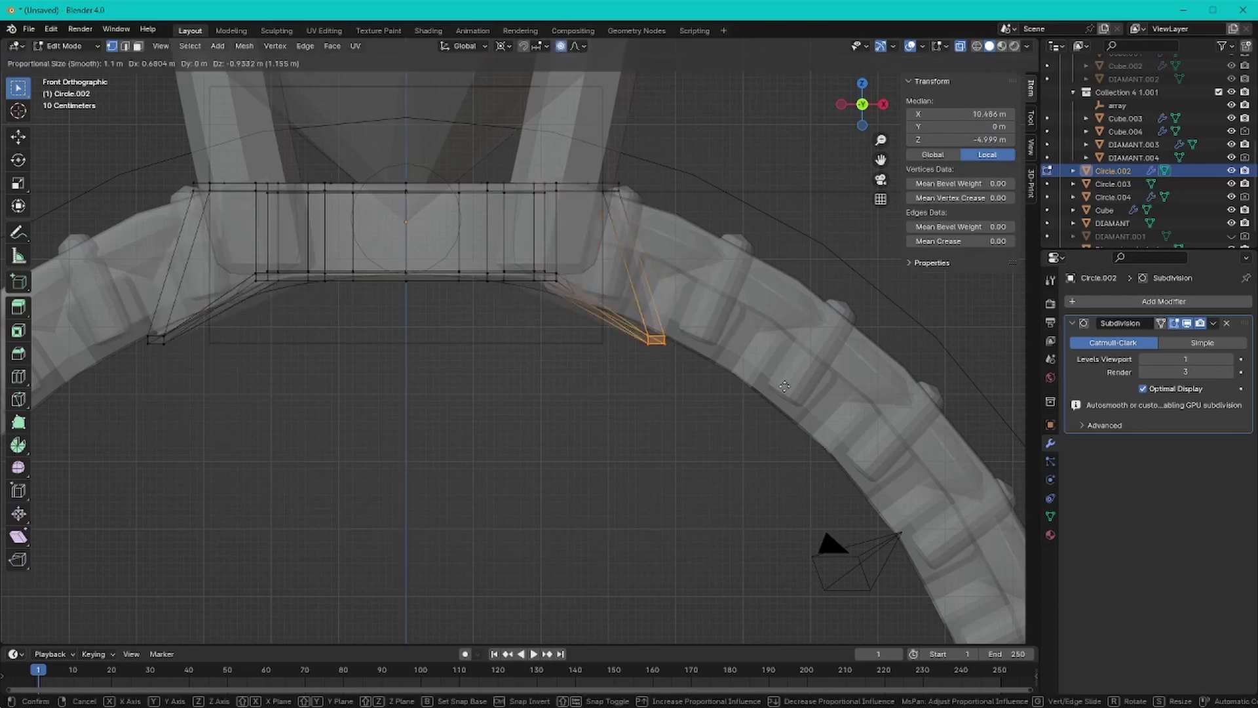
{"action": "key", "text": "Escape"}
{"action": "left_click", "coordinate": [584, 46]}
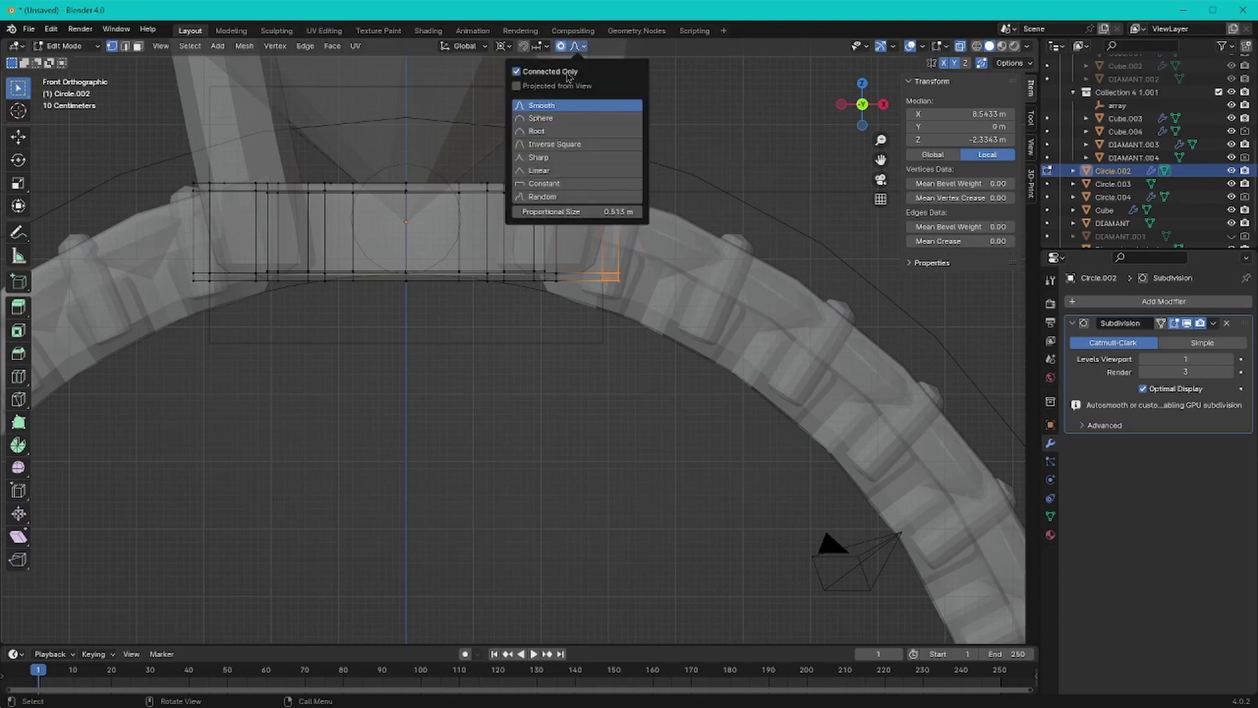
{"action": "scroll", "coordinate": [644, 323], "scroll_direction": "down", "scroll_amount": 1}
{"action": "key", "text": "g"}
{"action": "key", "text": "z"}
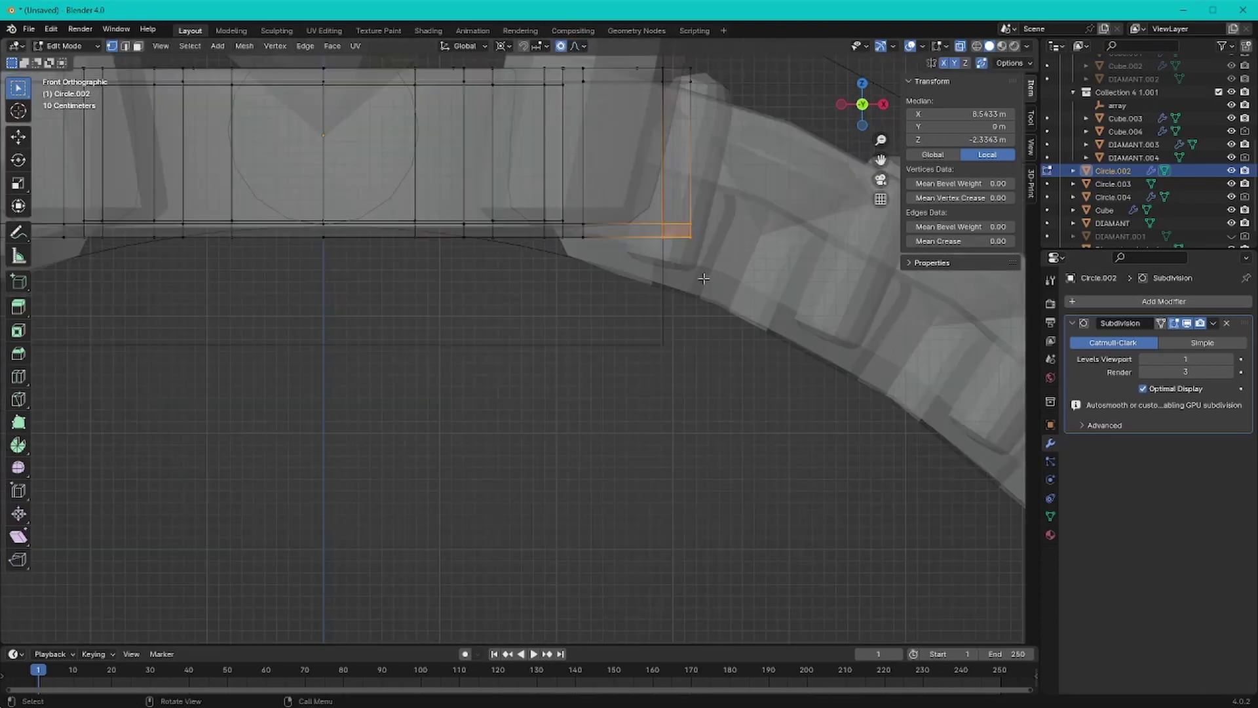
{"action": "left_click", "coordinate": [654, 310]}
{"action": "key", "text": "Tab"}
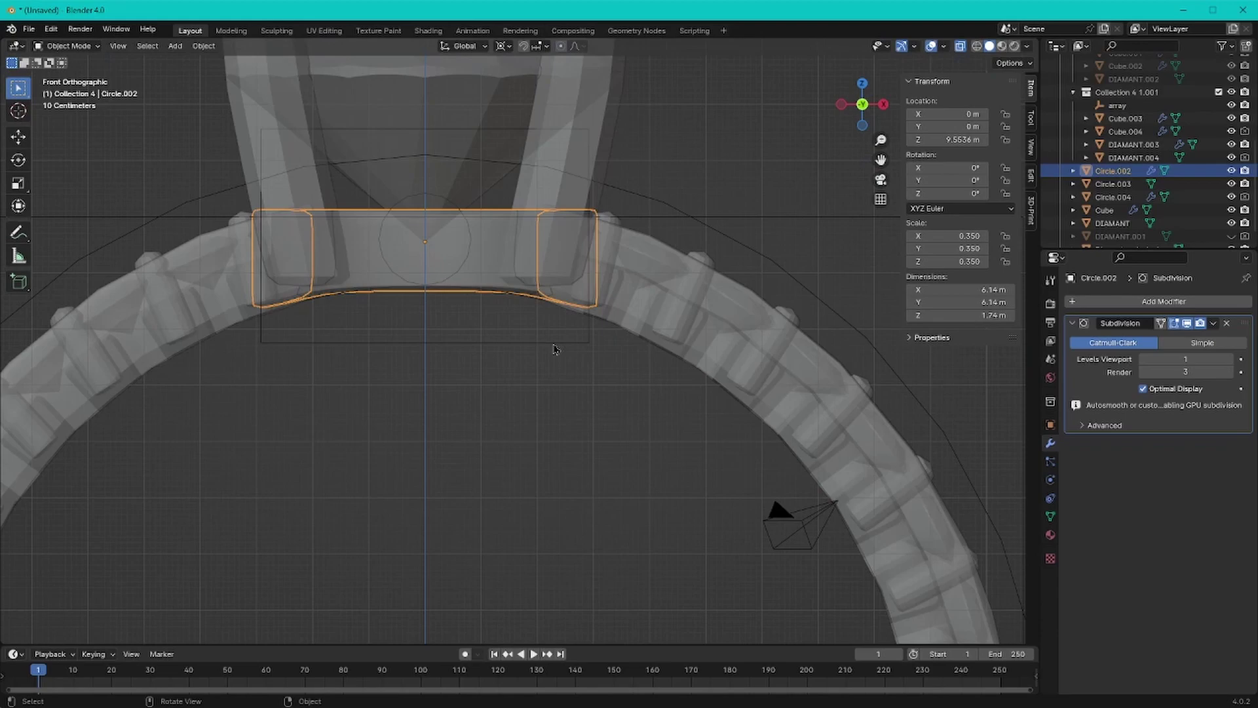
Step: Add a loop cut to the prong Cube in see-through front view
{"action": "mouse_move", "coordinate": [554, 349]}
{"action": "middle_mouse_down"}
{"action": "mouse_move", "coordinate": [589, 295]}
{"action": "mouse_move", "coordinate": [622, 275]}
{"action": "middle_mouse_up"}
{"action": "left_click", "coordinate": [557, 262]}
{"action": "key", "text": "Tab"}
{"action": "key", "text": "KP_1"}
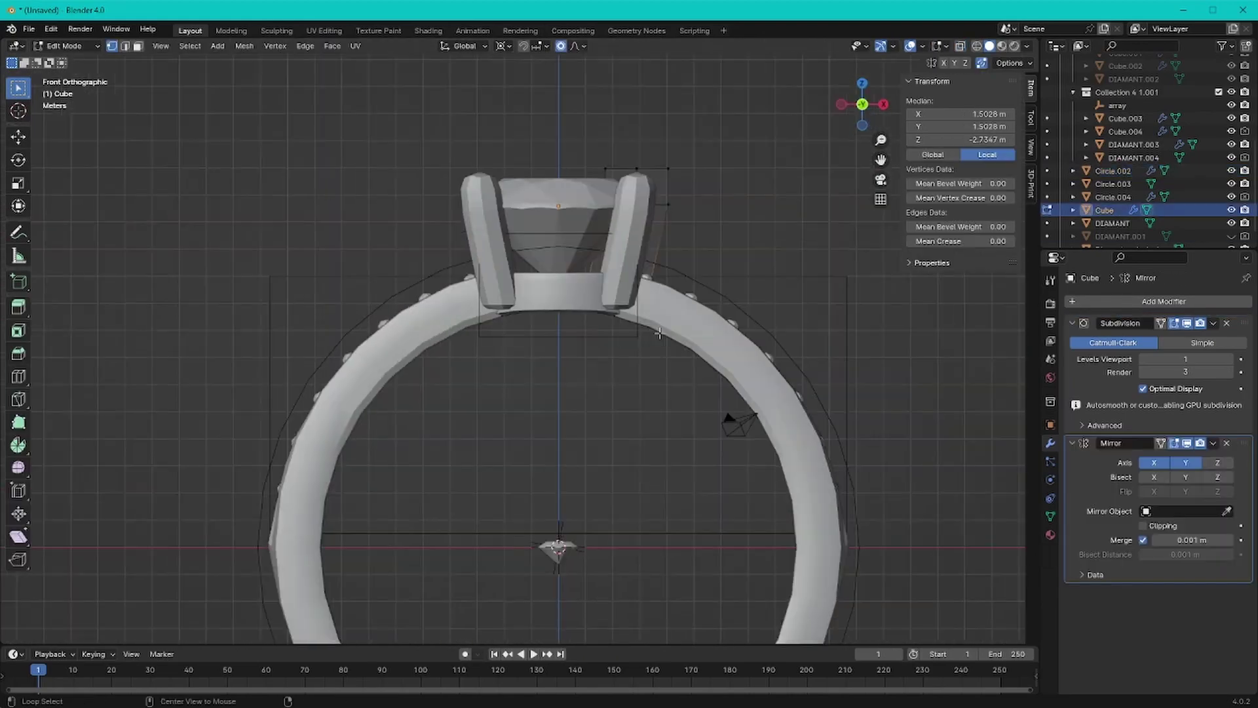
{"action": "key", "text": "alt+z"}
{"action": "key", "text": "ctrl+r"}
{"action": "left_click", "coordinate": [659, 334]}
Step: Move the new prong edge loop from the top view and return to Object Mode
{"action": "key", "text": "KP_7"}
{"action": "scroll", "coordinate": [564, 319], "scroll_direction": "up", "scroll_amount": 3}
{"action": "key", "text": "g"}
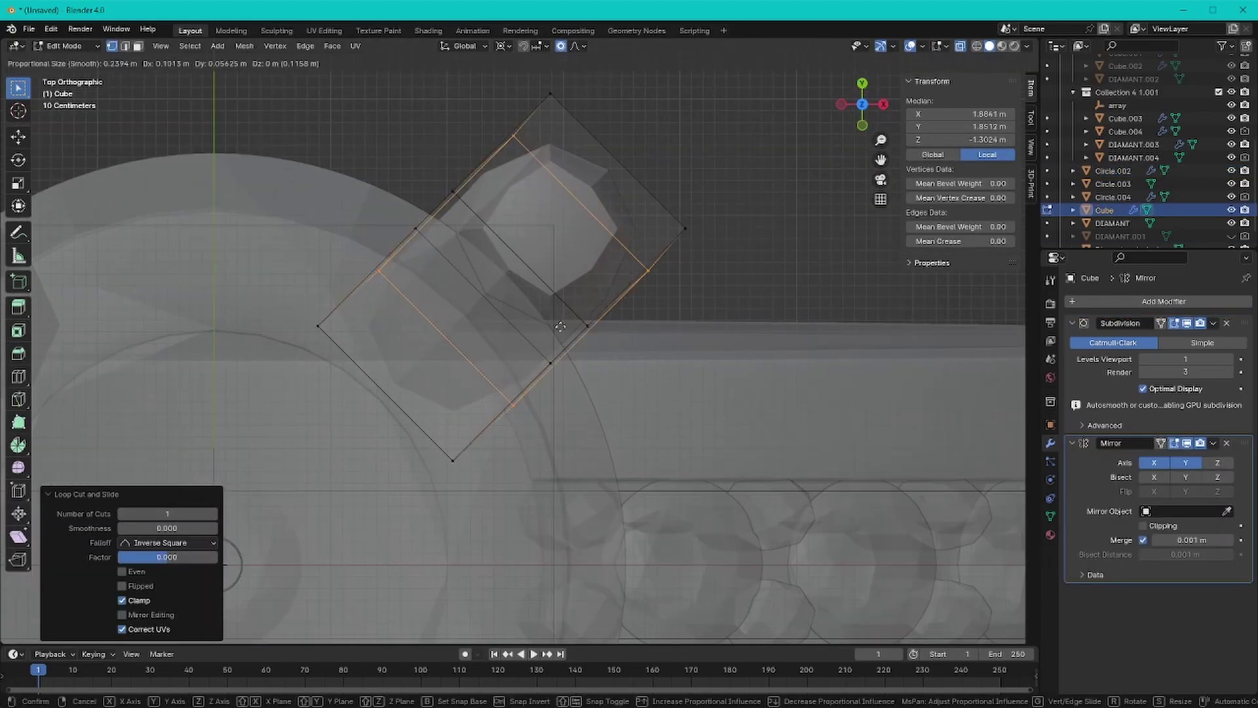
{"action": "left_click", "coordinate": [560, 325]}
{"action": "key", "text": "Tab"}
{"action": "middle_click_drag", "start_coordinate": [560, 326], "coordinate": [524, 236]}
{"action": "right_click", "coordinate": [524, 236]}
Step: Hide Cube.004, orbit closer to the whole ring, and bring up the File menu
{"action": "left_click", "coordinate": [770, 332]}
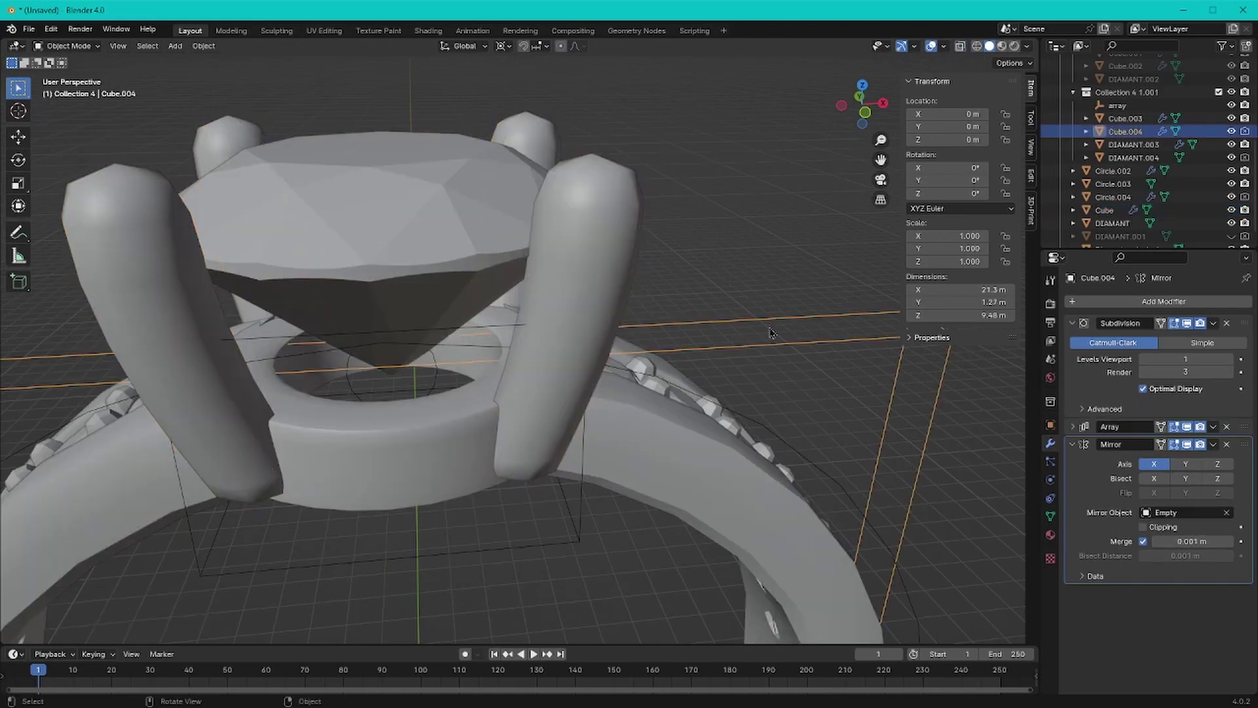
{"action": "key", "text": "h"}
{"action": "scroll", "coordinate": [769, 333], "scroll_direction": "down", "scroll_amount": 5}
{"action": "left_click", "coordinate": [458, 488]}
{"action": "mouse_move", "coordinate": [459, 488]}
{"action": "middle_mouse_down"}
{"action": "mouse_move", "coordinate": [452, 420]}
{"action": "mouse_move", "coordinate": [514, 351]}
{"action": "middle_mouse_up"}
{"action": "scroll", "coordinate": [451, 420], "scroll_direction": "down", "scroll_amount": 3}
{"action": "left_click", "coordinate": [29, 29]}
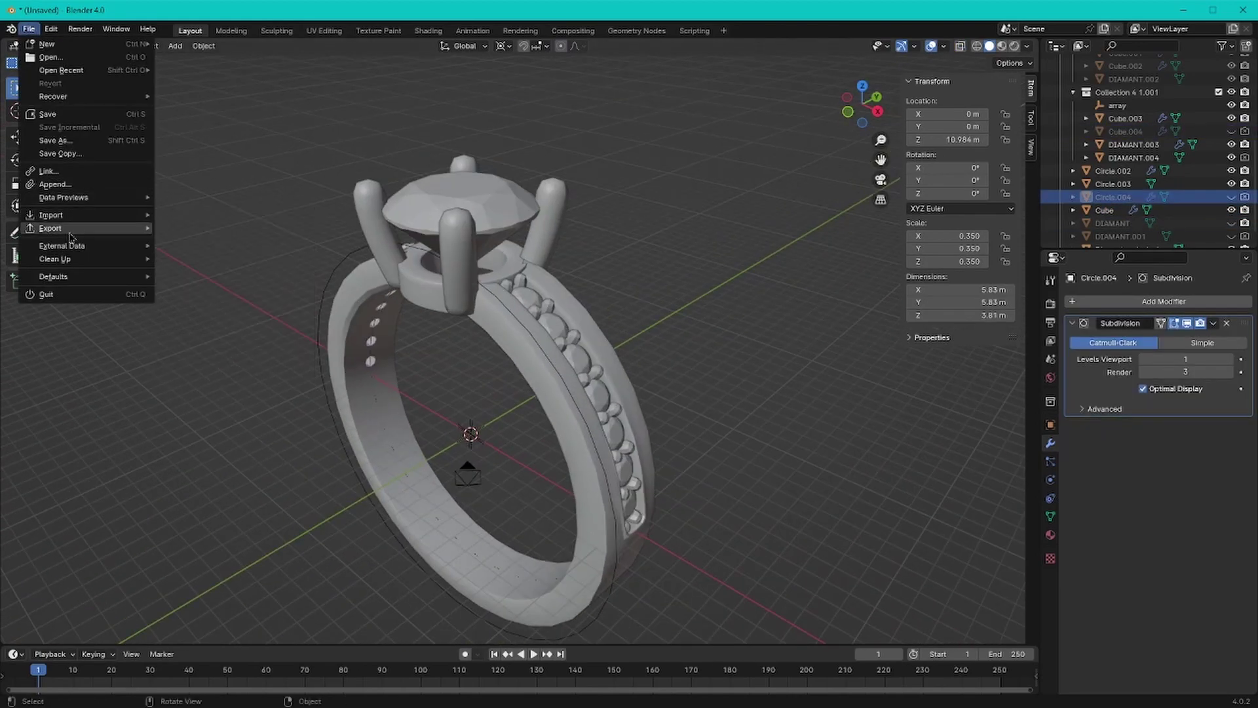
Step: Append the rose-gold MetalORO material from the 02 AssetsRender library file
{"action": "left_click", "coordinate": [55, 184]}
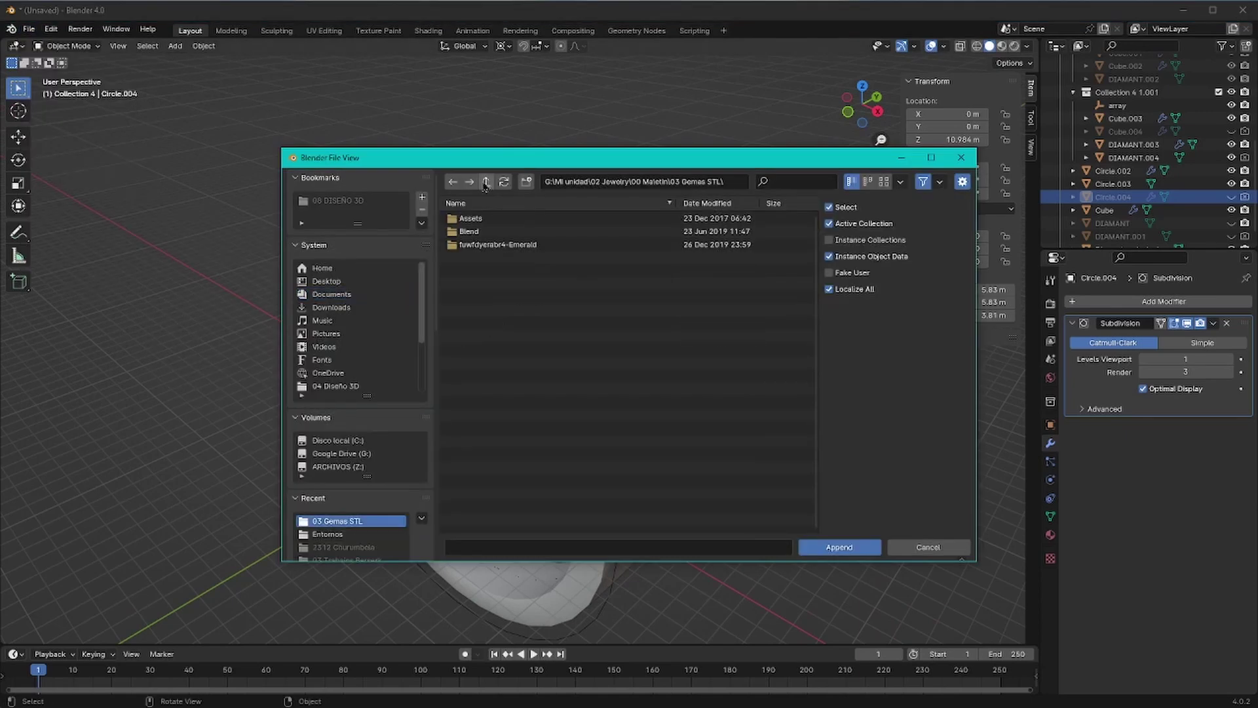
{"action": "double_click", "coordinate": [500, 232]}
{"action": "double_click", "coordinate": [485, 232]}
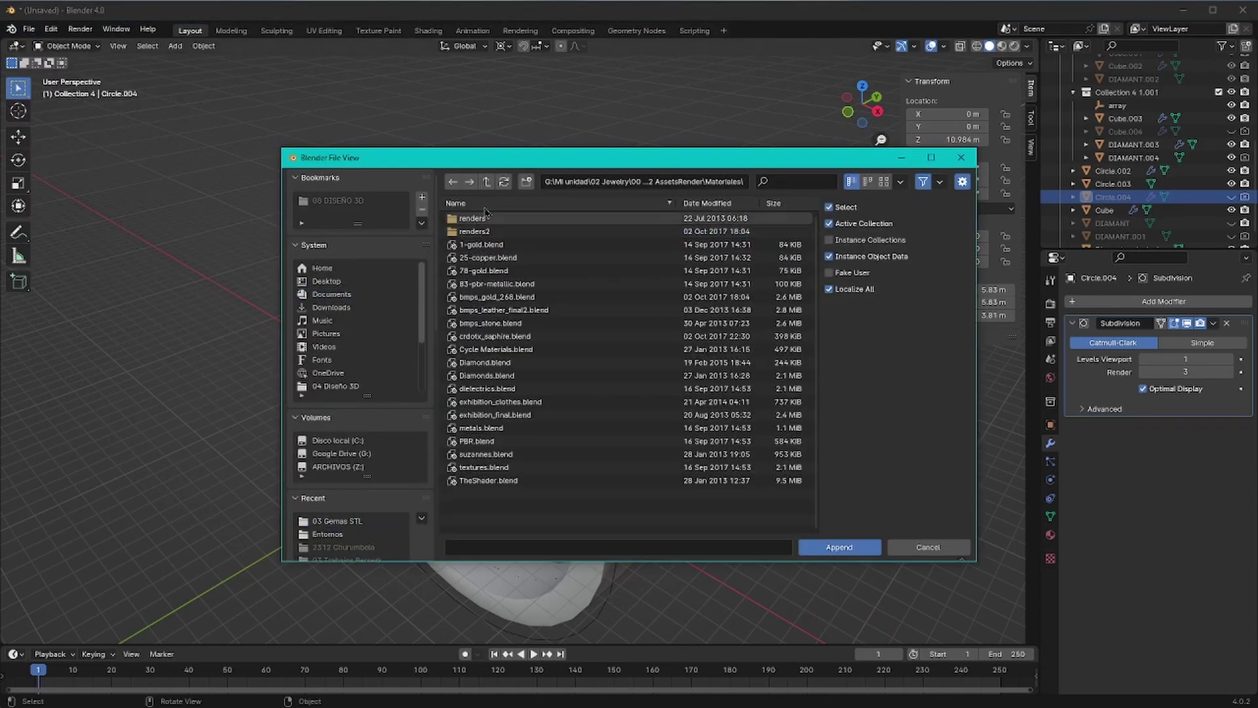
{"action": "key", "text": "BackSpace"}
{"action": "key", "text": "BackSpace"}
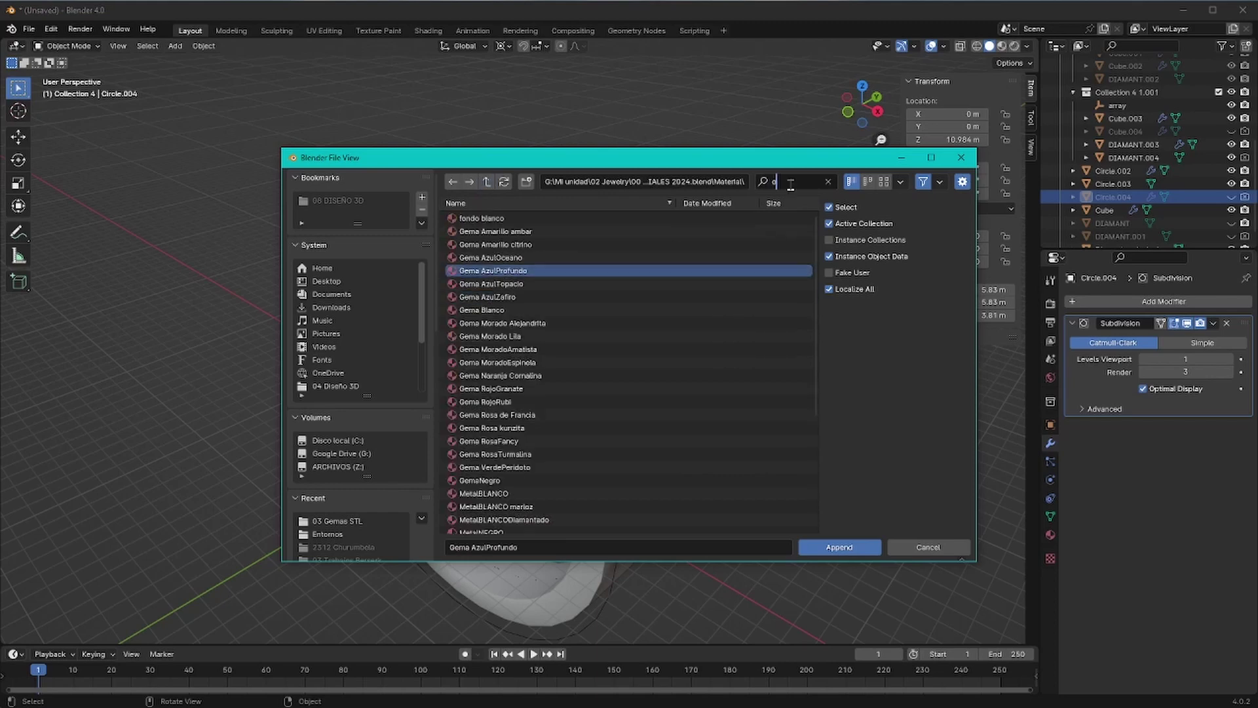
{"action": "type", "text": "obre"}
{"action": "key", "text": "Return"}
{"action": "left_click", "coordinate": [590, 458]}
Step: Assign MetalORO to the ring band and the head setting Circle.002
{"action": "left_click", "coordinate": [1050, 534]}
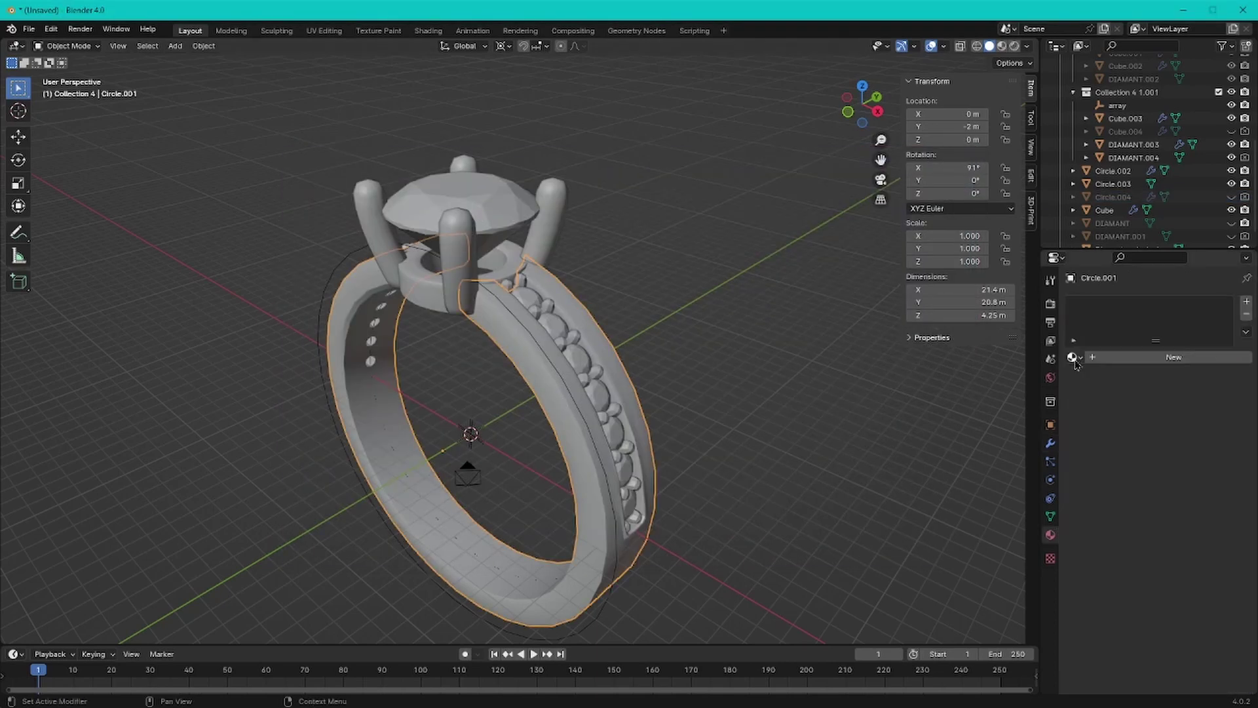
{"action": "left_click", "coordinate": [1073, 357]}
{"action": "left_click", "coordinate": [1114, 383]}
{"action": "left_click", "coordinate": [491, 263]}
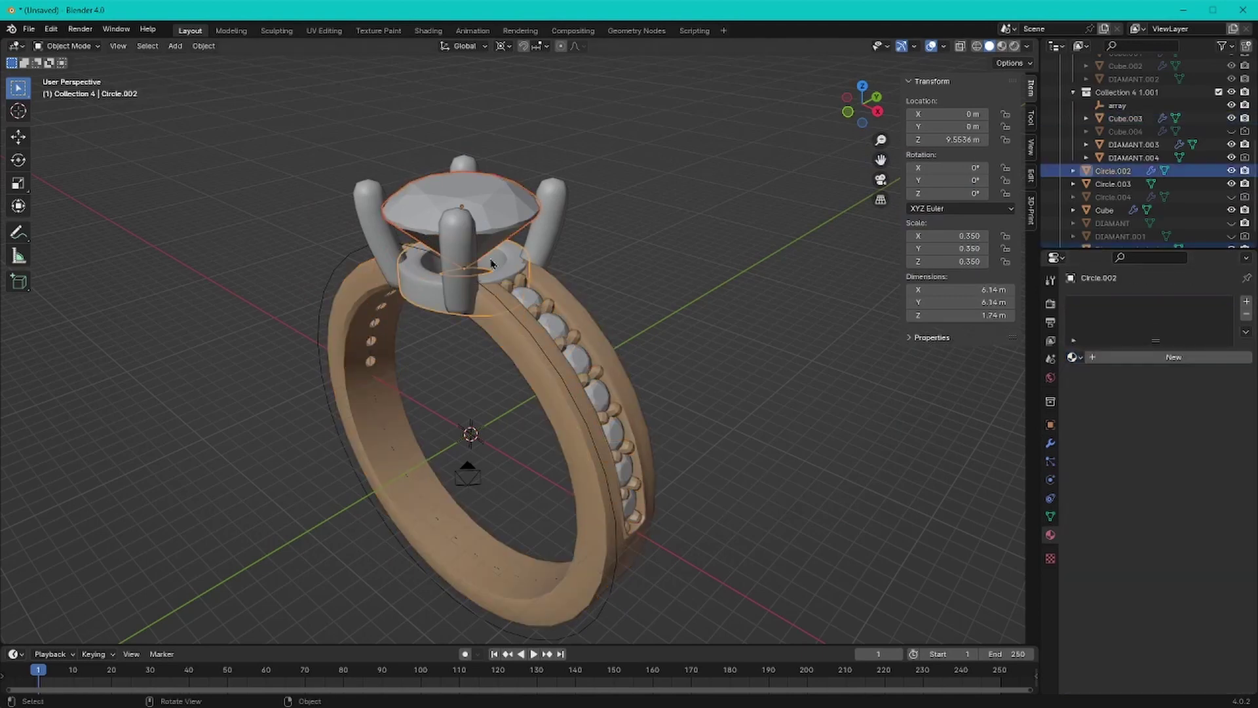
{"action": "left_click", "coordinate": [1072, 357]}
Step: Append Gema RosaTurmalina and apply it to the accent stones DIAMANT.003
{"action": "left_click", "coordinate": [1113, 383]}
{"action": "left_click", "coordinate": [465, 196]}
{"action": "left_click", "coordinate": [29, 29]}
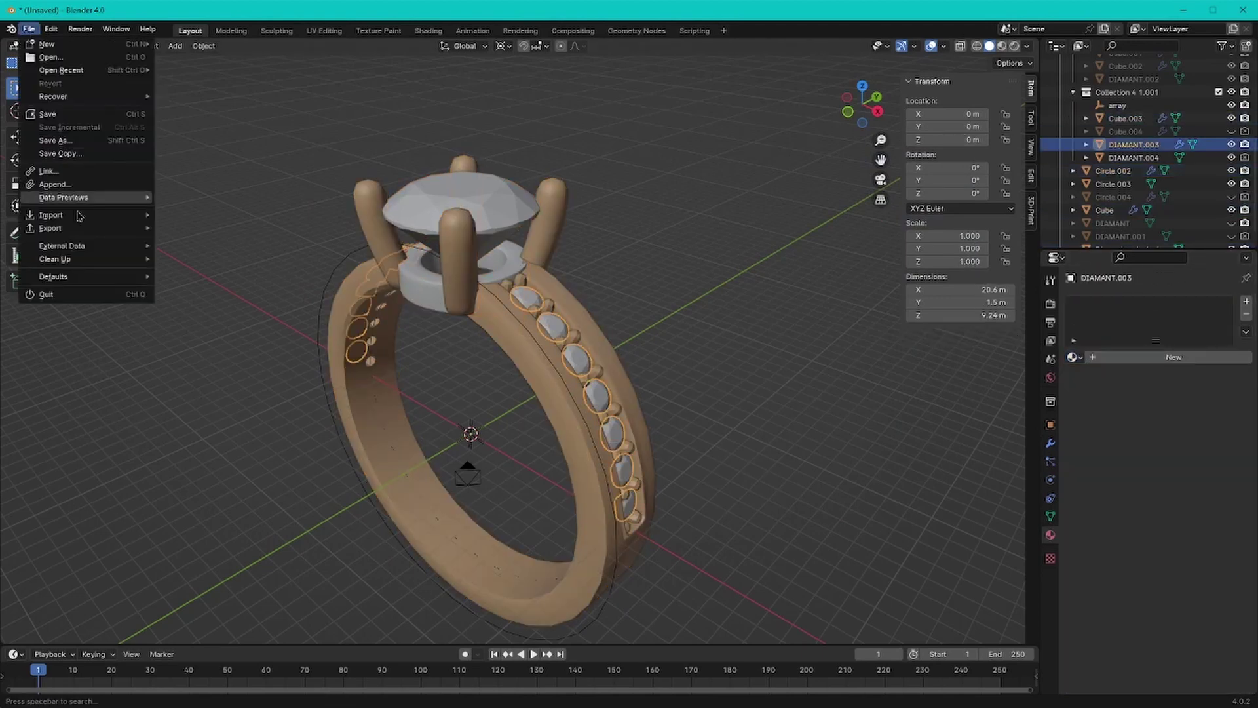
{"action": "left_click", "coordinate": [52, 172]}
{"action": "double_click", "coordinate": [524, 260]}
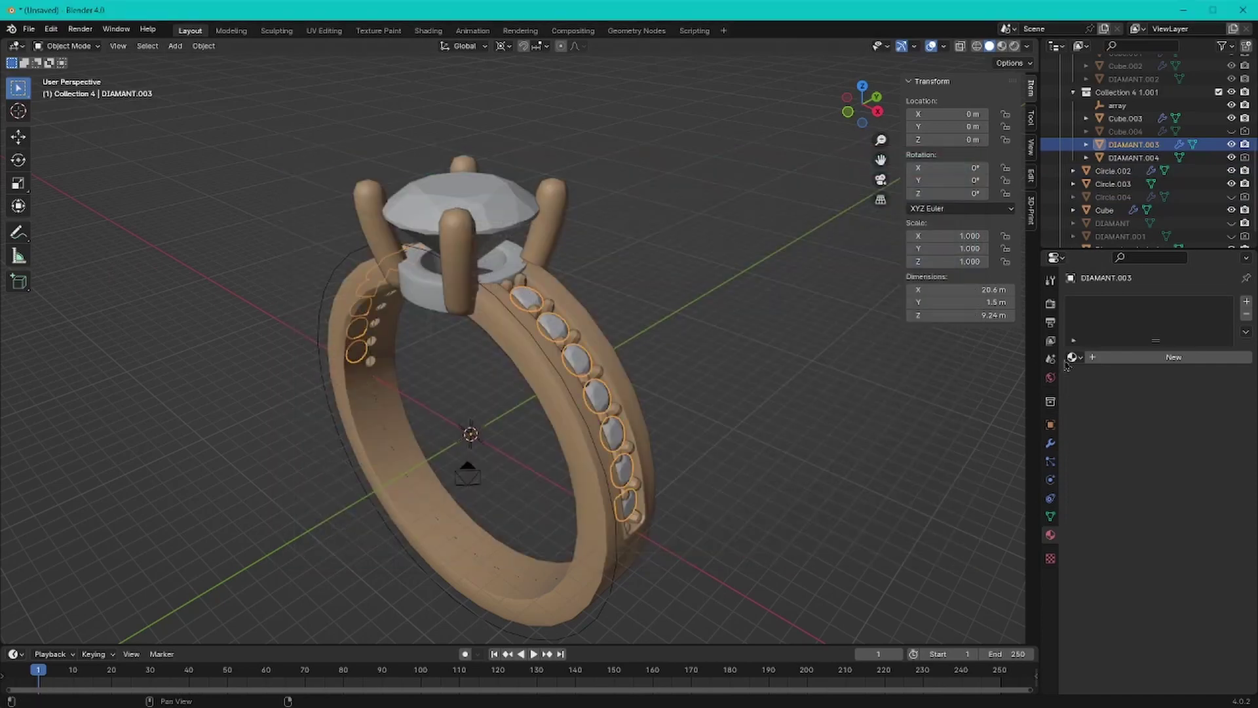
{"action": "left_click", "coordinate": [1073, 357]}
{"action": "left_click", "coordinate": [1113, 383]}
Step: Append the Gema Blanco material and assign it to the main diamond
{"action": "left_click", "coordinate": [473, 194]}
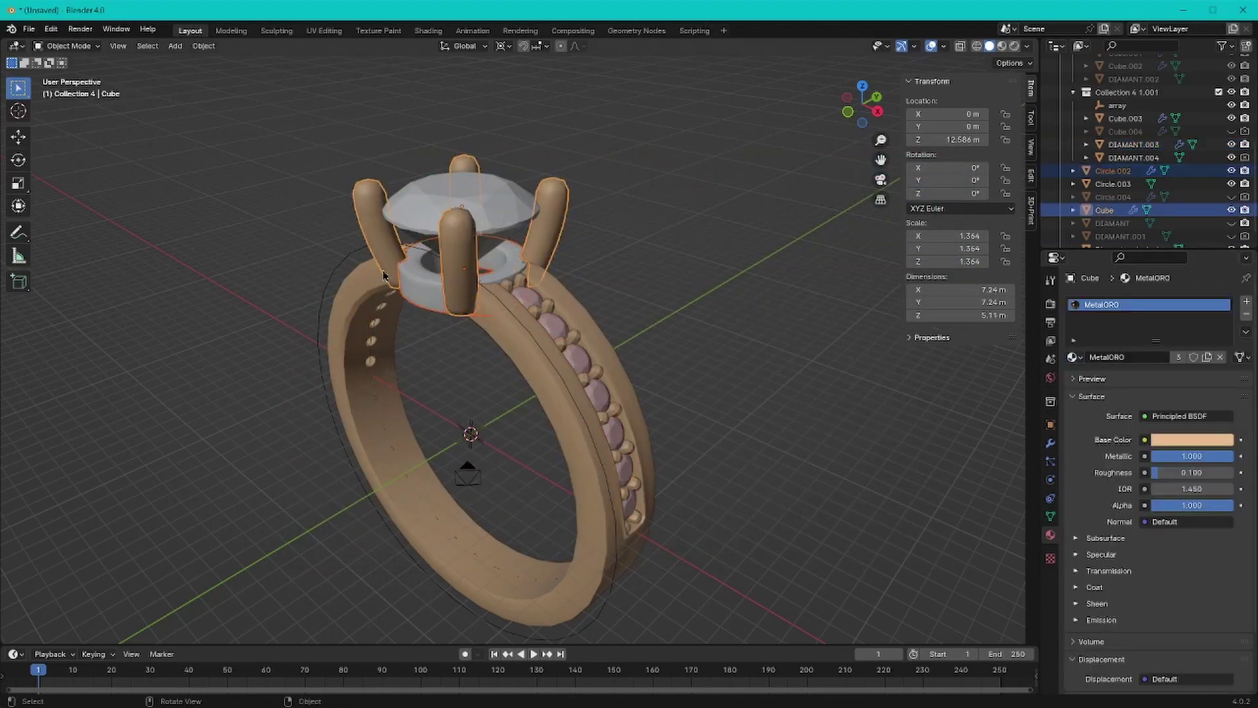
{"action": "middle_click_drag", "start_coordinate": [473, 193], "coordinate": [528, 228]}
{"action": "left_click", "coordinate": [29, 29]}
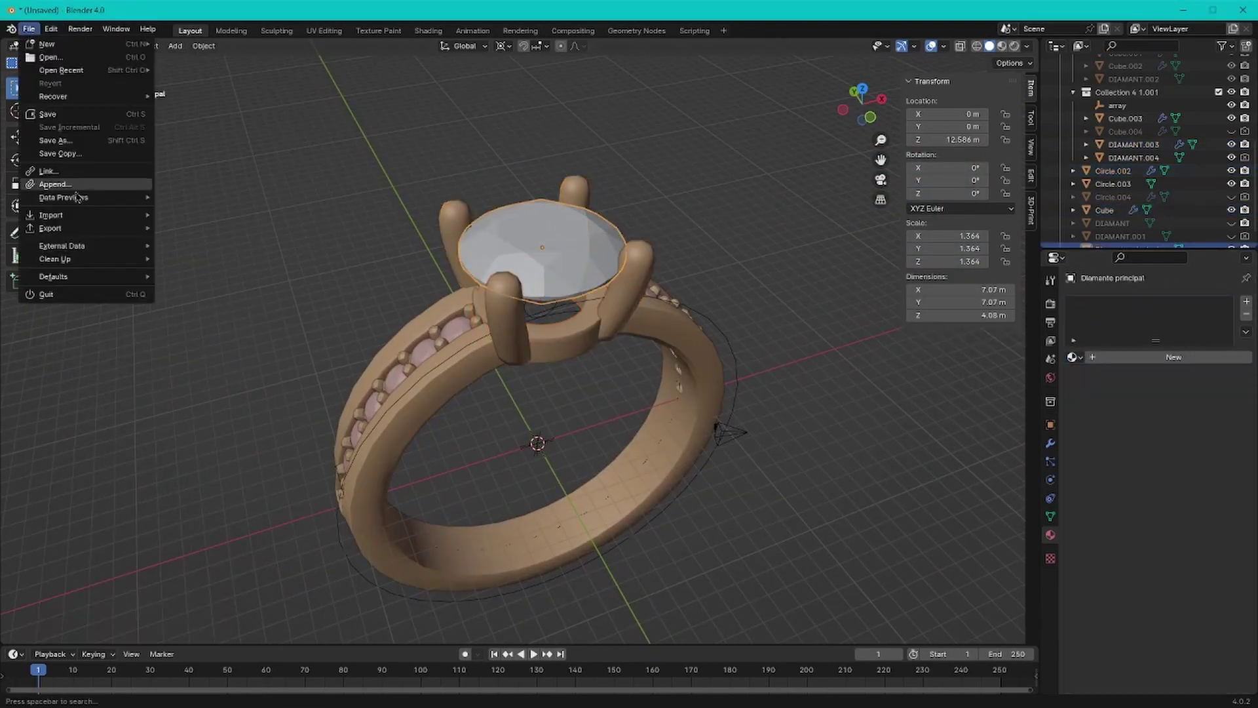
{"action": "left_click", "coordinate": [52, 173]}
{"action": "left_click", "coordinate": [802, 183]}
{"action": "double_click", "coordinate": [510, 232]}
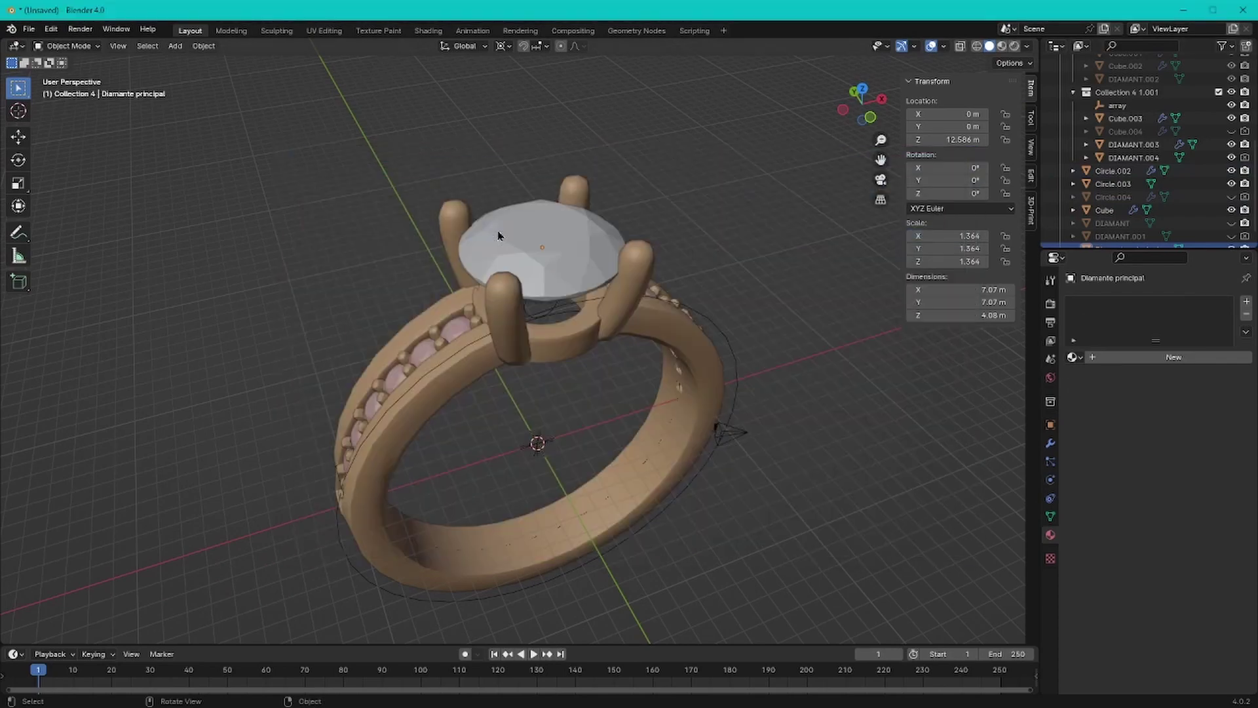
{"action": "left_click", "coordinate": [1073, 357]}
{"action": "left_click", "coordinate": [1107, 380]}
Step: In Rendered shading, light the world with a studio0.jpg environment texture from Entornos
{"action": "left_click", "coordinate": [1014, 45]}
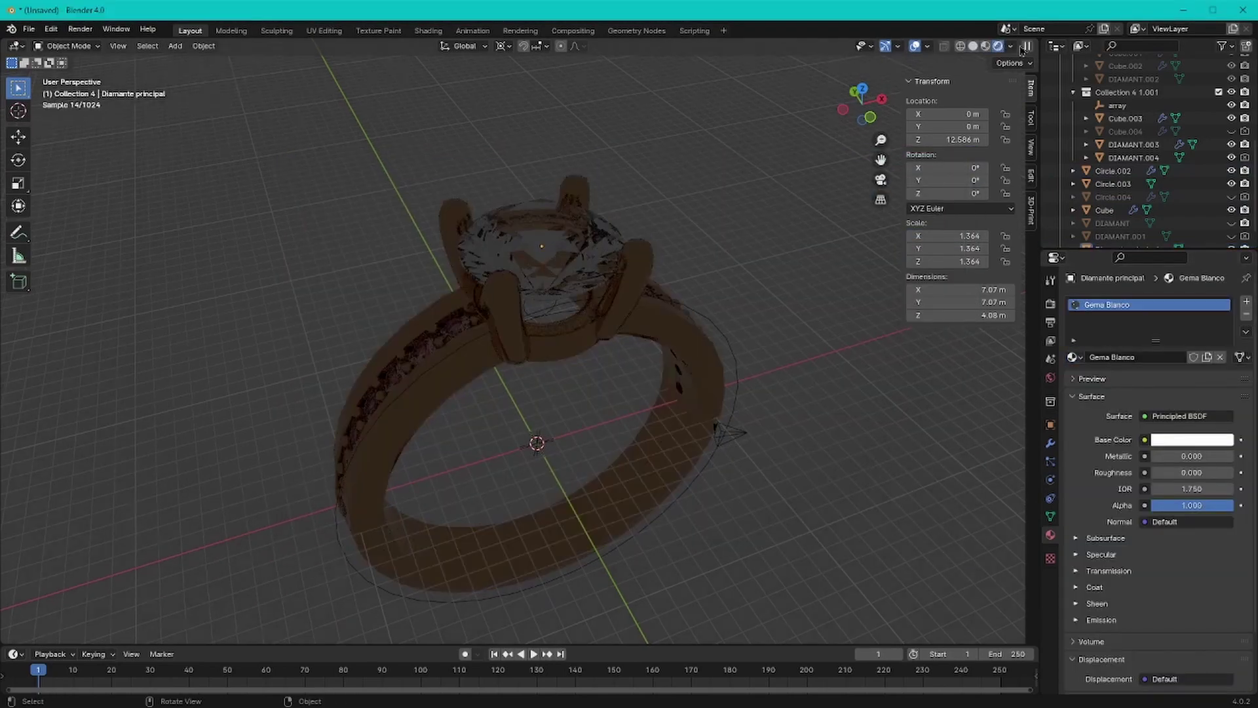
{"action": "middle_click_drag", "start_coordinate": [723, 374], "coordinate": [800, 343]}
{"action": "left_click", "coordinate": [1050, 377]}
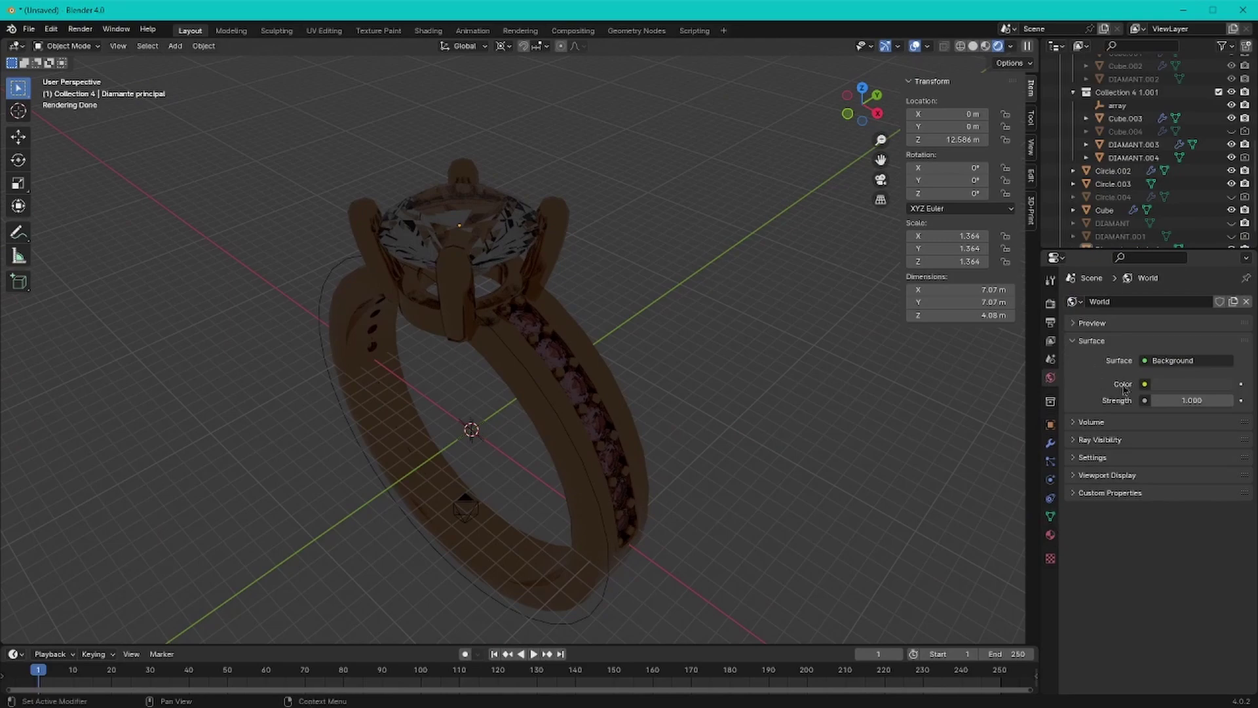
{"action": "left_click", "coordinate": [1145, 384]}
{"action": "left_click", "coordinate": [876, 450]}
{"action": "left_click", "coordinate": [1212, 400]}
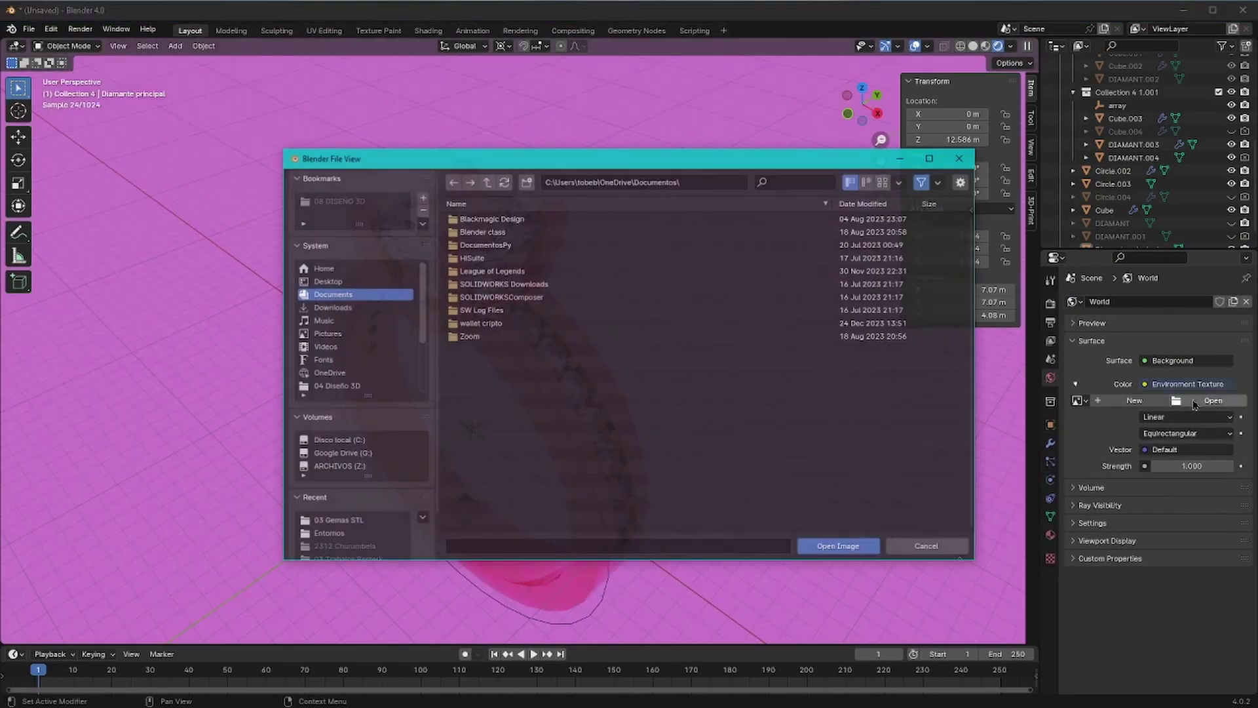
{"action": "left_click", "coordinate": [328, 533]}
{"action": "scroll", "coordinate": [520, 459], "scroll_direction": "down", "scroll_amount": 10}
{"action": "double_click", "coordinate": [488, 512]}
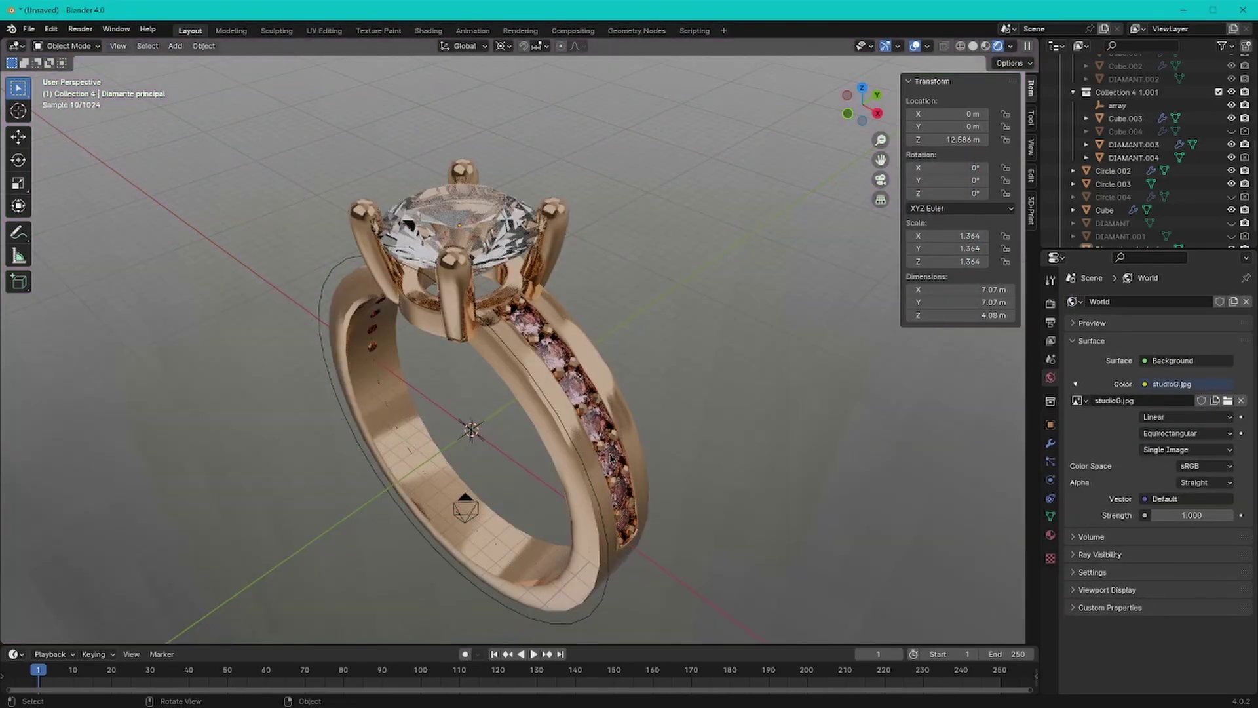
Step: Make the render film transparent and adjust the HDRI lighting strength
{"action": "left_click", "coordinate": [1051, 401]}
{"action": "left_click", "coordinate": [1050, 303]}
{"action": "left_click", "coordinate": [1072, 596]}
{"action": "scroll", "coordinate": [1153, 589], "scroll_direction": "down", "scroll_amount": 3}
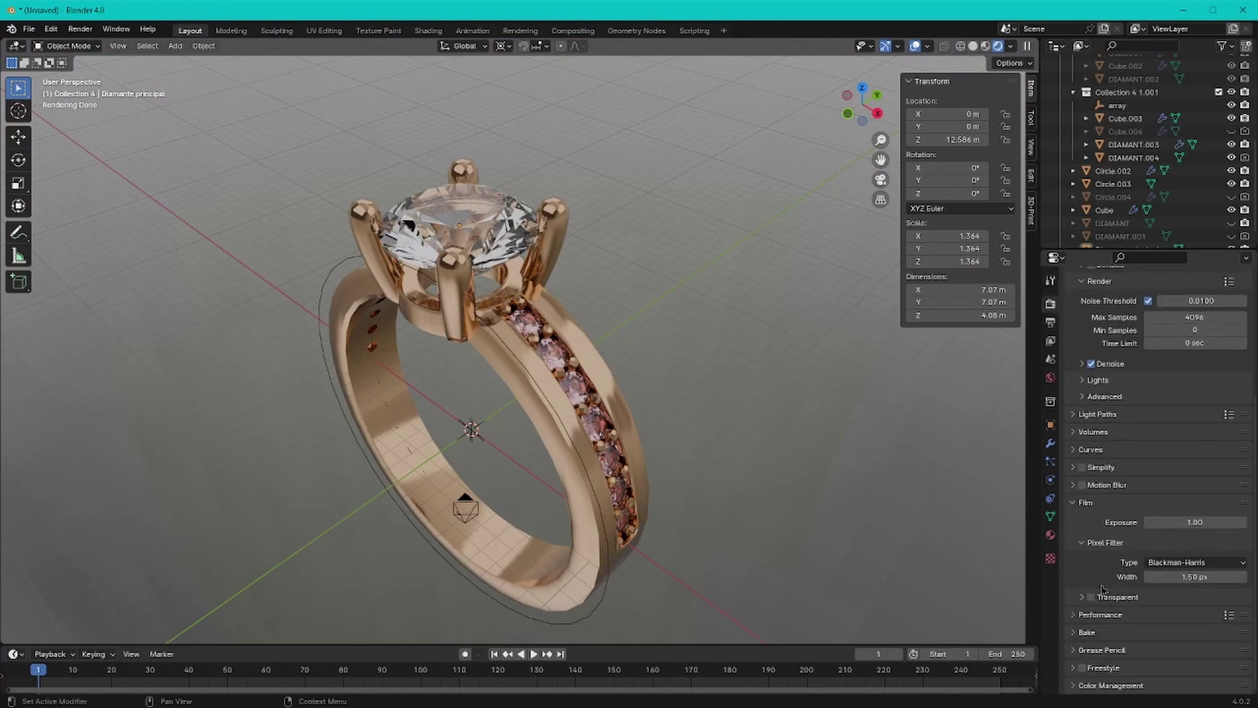
{"action": "left_click", "coordinate": [1084, 615]}
{"action": "scroll", "coordinate": [518, 393], "scroll_direction": "up", "scroll_amount": 3}
{"action": "left_click", "coordinate": [1050, 377]}
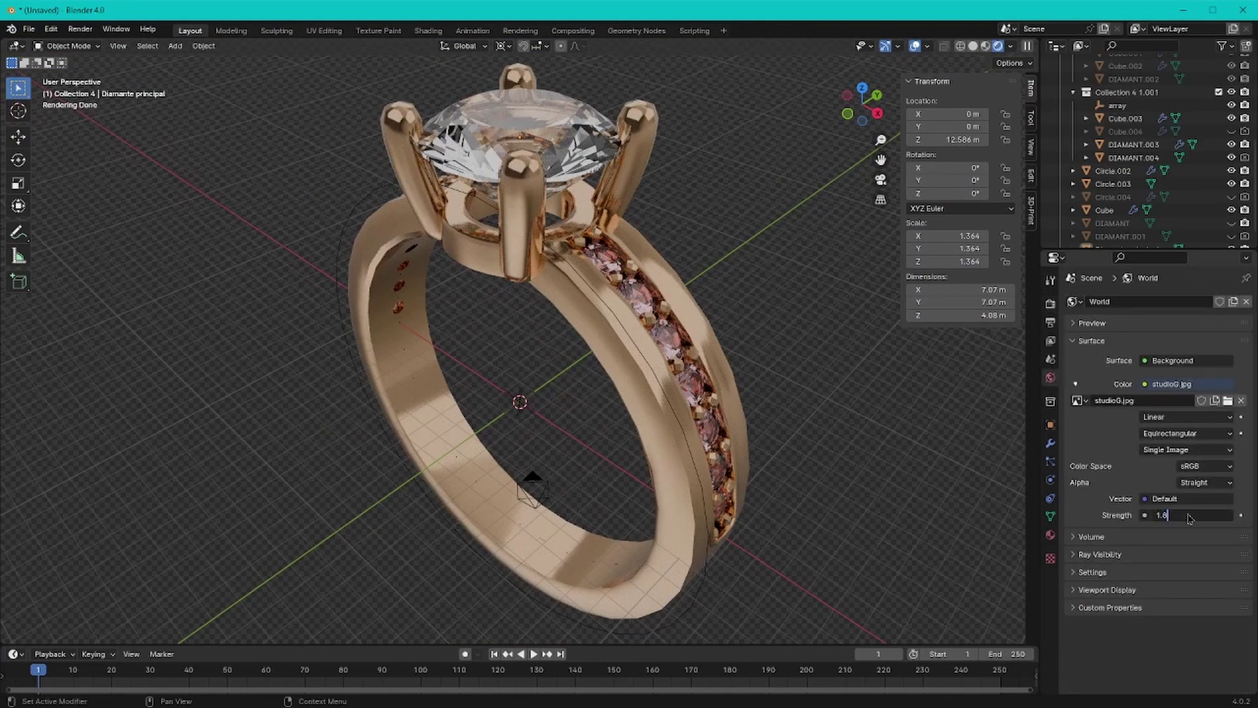
{"action": "left_click_drag", "start_coordinate": [1186, 509], "coordinate": [1205, 509]}
Step: Set the colour management look to AgX Very High Contrast
{"action": "left_click", "coordinate": [1050, 280]}
{"action": "left_click", "coordinate": [1051, 303]}
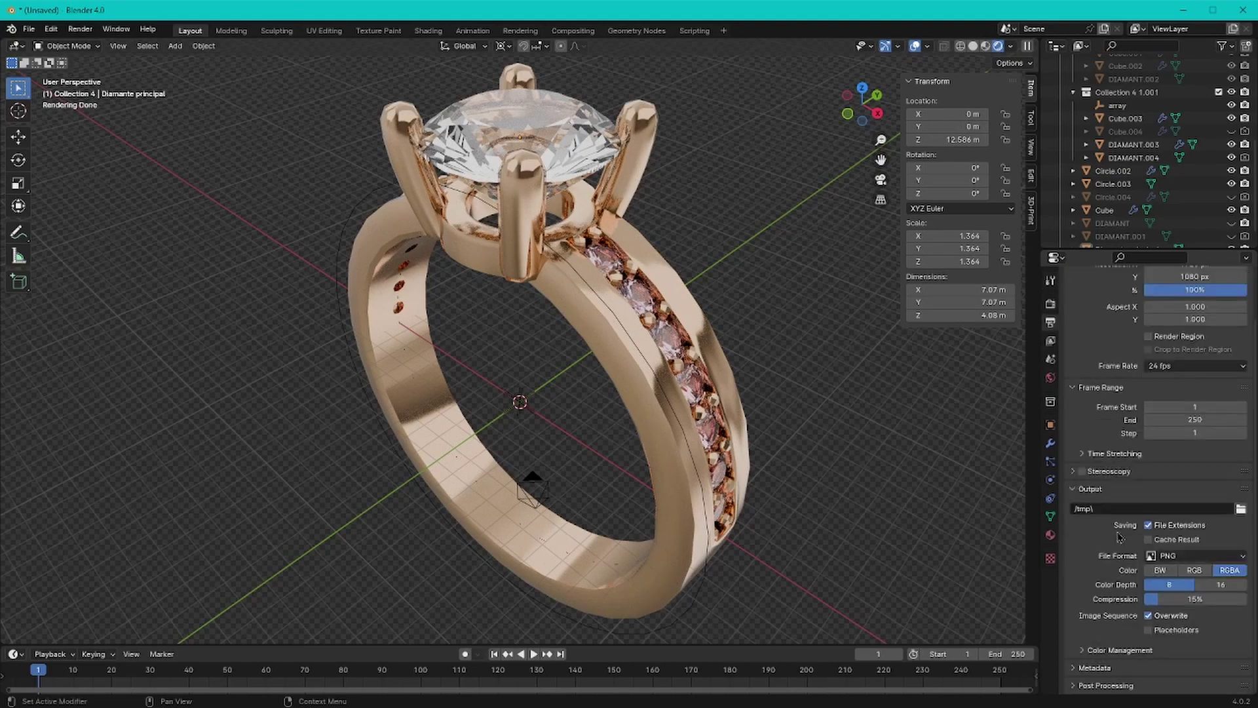
{"action": "scroll", "coordinate": [1153, 459], "scroll_direction": "up", "scroll_amount": 5}
{"action": "scroll", "coordinate": [1179, 472], "scroll_direction": "down", "scroll_amount": 4}
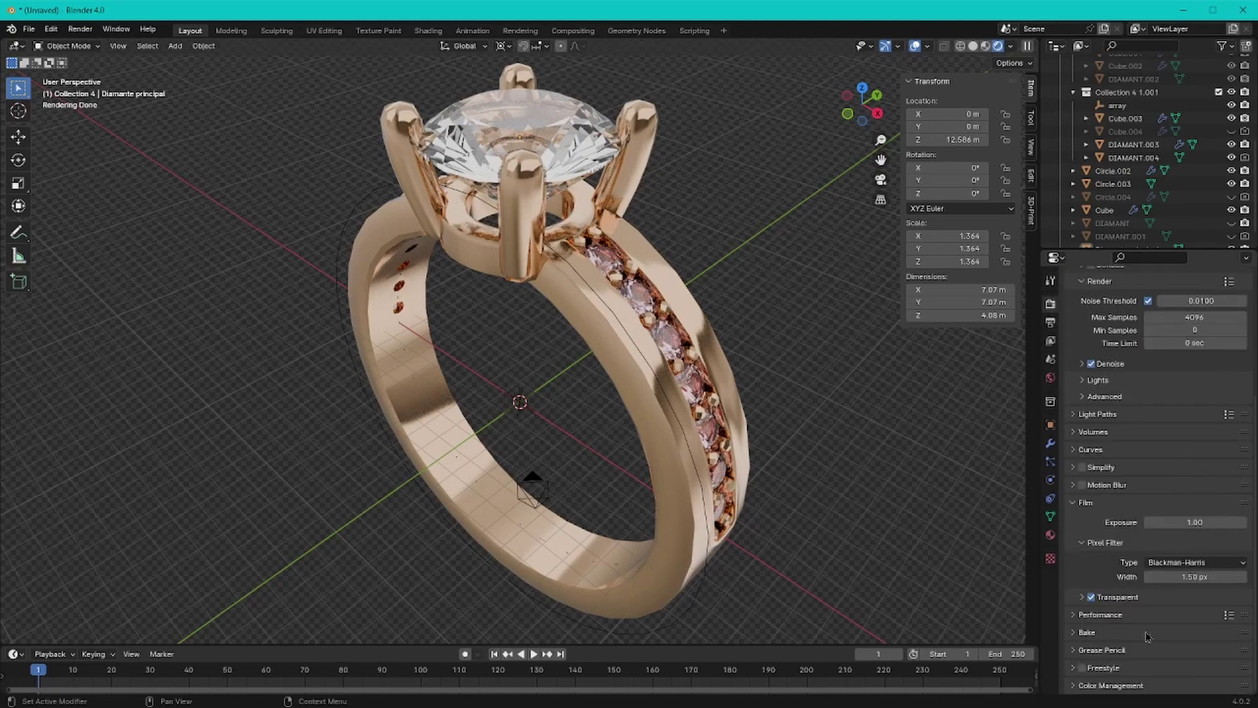
{"action": "left_click", "coordinate": [1107, 684]}
{"action": "scroll", "coordinate": [1153, 589], "scroll_direction": "down", "scroll_amount": 5}
{"action": "left_click", "coordinate": [1196, 600]}
{"action": "left_click", "coordinate": [1179, 503]}
Step: Return to Material Preview and duplicate the main diamond in place
{"action": "middle_click_drag", "start_coordinate": [800, 460], "coordinate": [634, 433]}
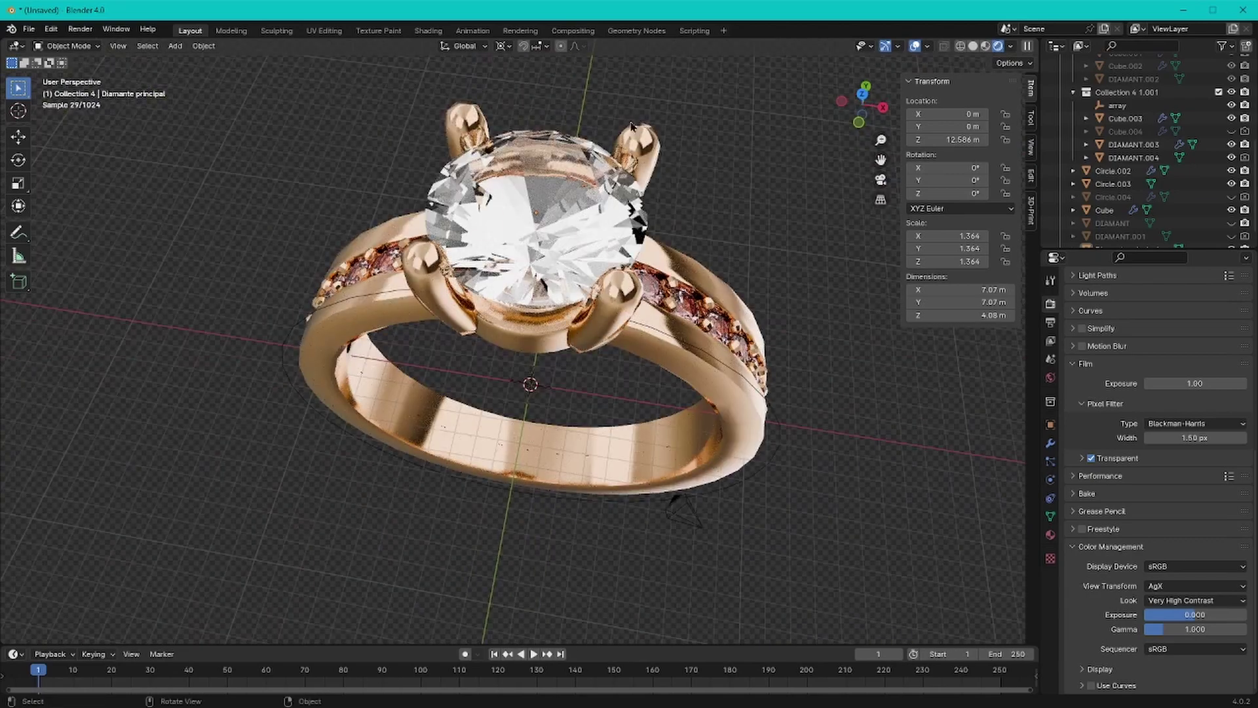
{"action": "left_click", "coordinate": [985, 46]}
{"action": "scroll", "coordinate": [729, 247], "scroll_direction": "up", "scroll_amount": 4}
{"action": "key", "text": "shift+d"}
{"action": "key", "text": "Escape"}
Step: From the front view, scale the duplicated diamond up to 1.476
{"action": "key", "text": "KP_1"}
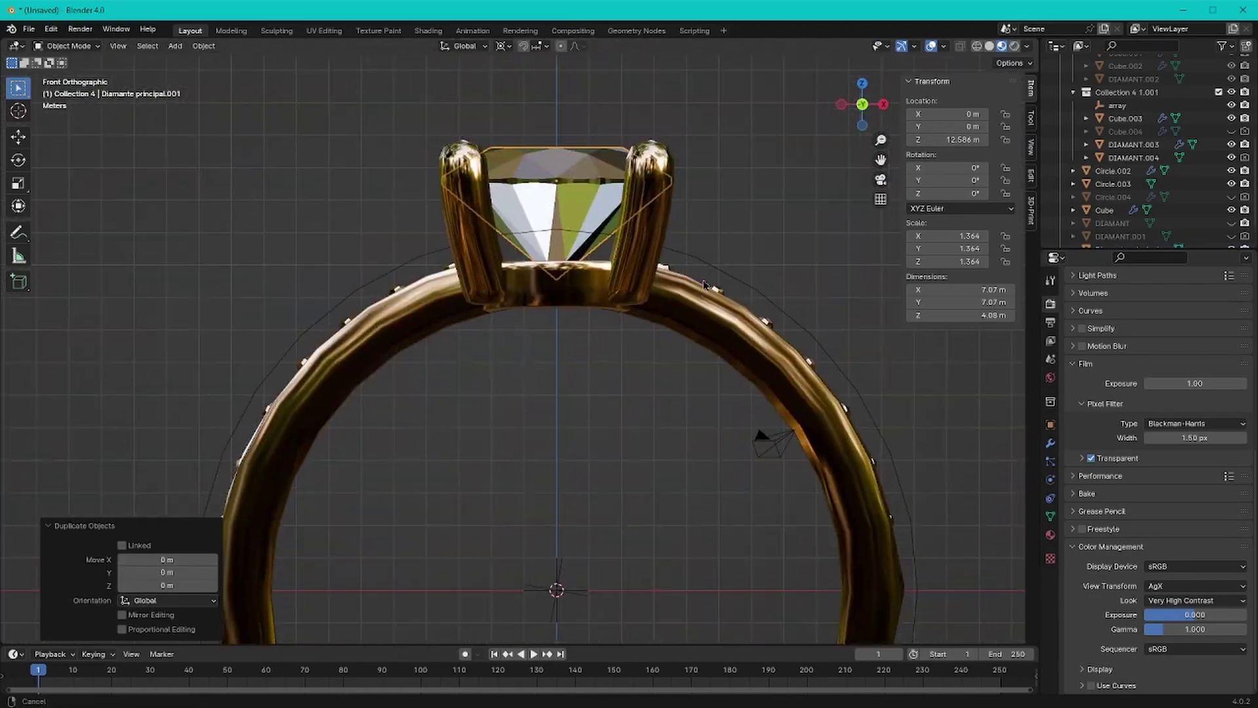
{"action": "scroll", "coordinate": [758, 439], "scroll_direction": "up", "scroll_amount": 3}
{"action": "key", "text": "s"}
{"action": "left_click", "coordinate": [820, 298]}
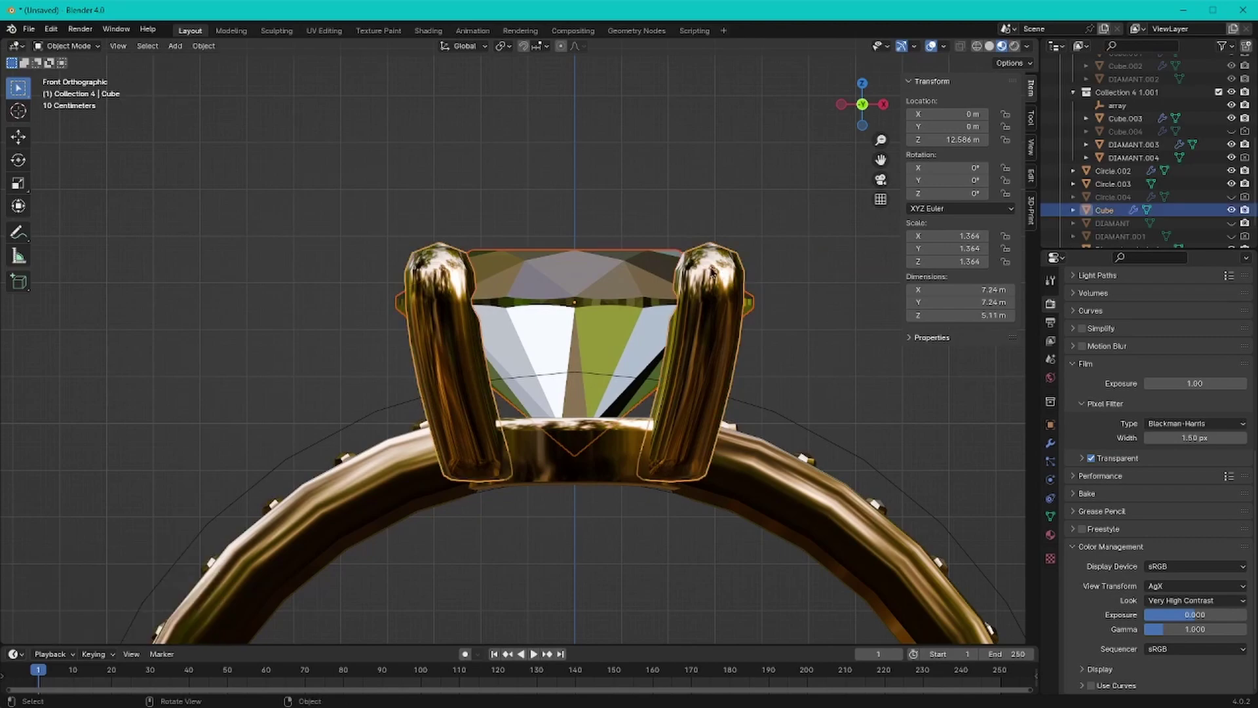
{"action": "middle_click_drag", "start_coordinate": [820, 298], "coordinate": [522, 243]}
Step: In Rendered shading, raise the prong and band Subdivision levels to 3
{"action": "left_click", "coordinate": [1104, 209]}
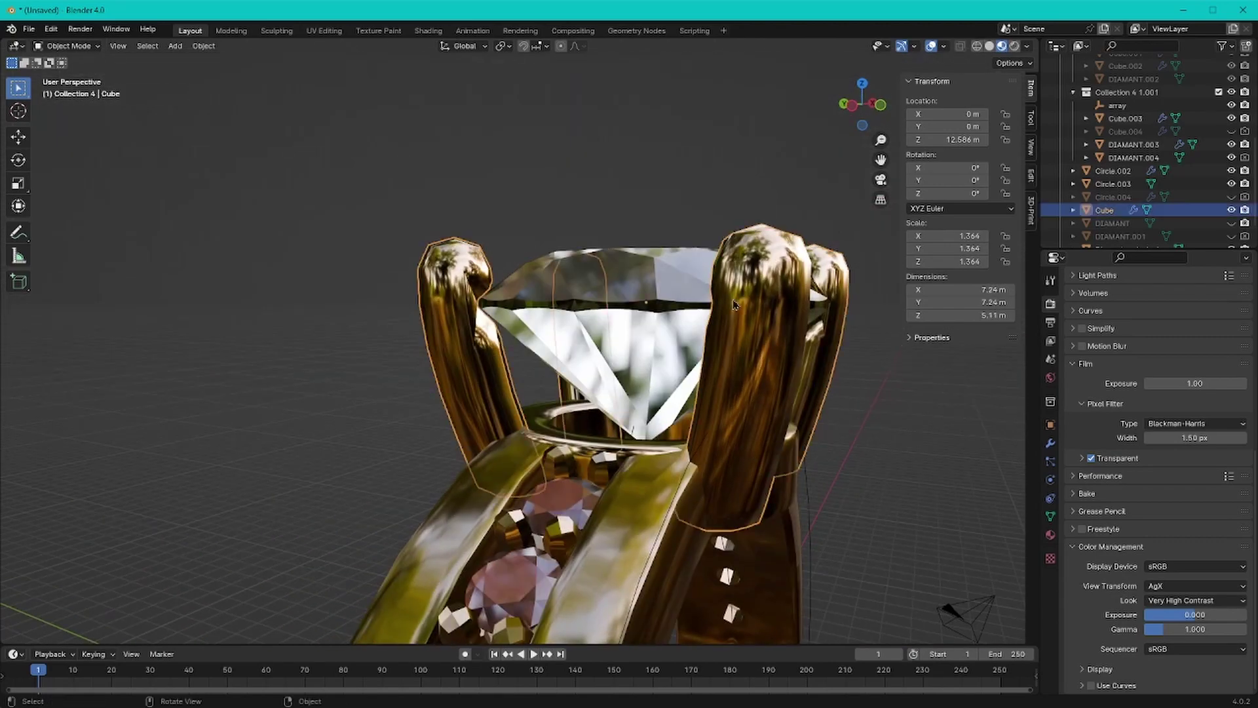
{"action": "left_click", "coordinate": [1050, 517]}
{"action": "middle_click_drag", "start_coordinate": [786, 393], "coordinate": [950, 197]}
{"action": "left_click", "coordinate": [1014, 47]}
{"action": "scroll", "coordinate": [553, 524], "scroll_direction": "down", "scroll_amount": 5}
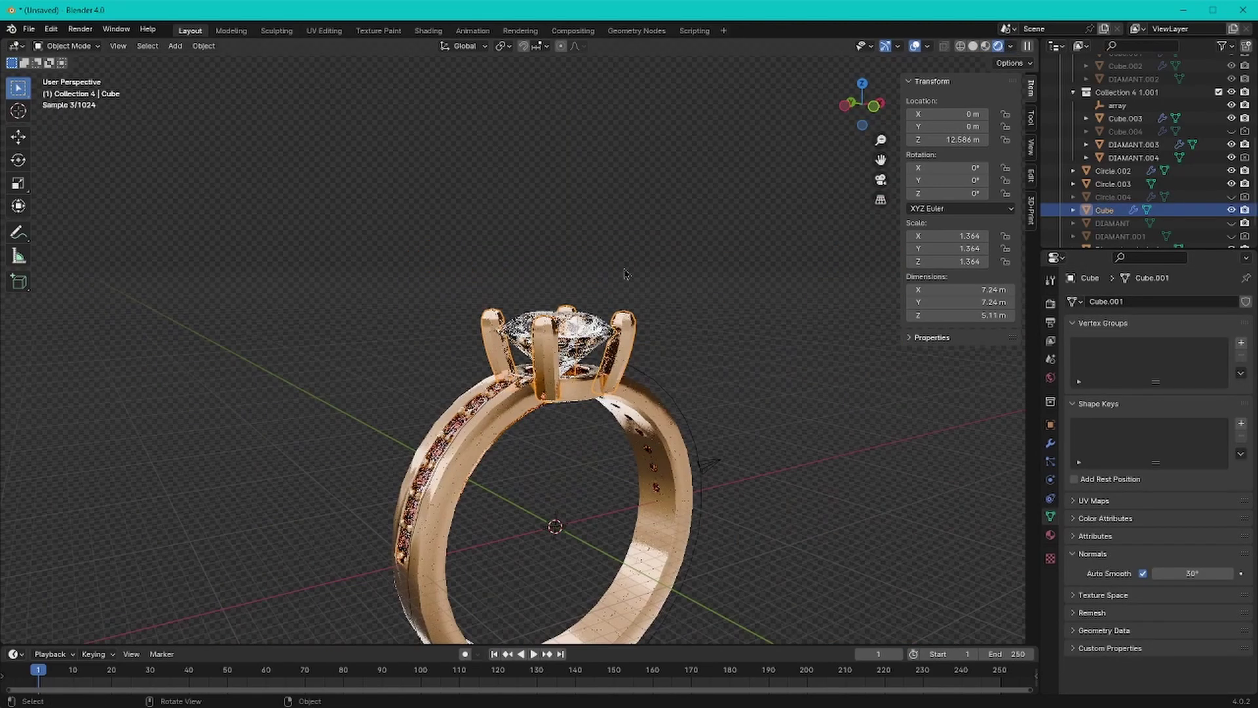
{"action": "left_click", "coordinate": [1051, 443]}
{"action": "left_click", "coordinate": [709, 410]}
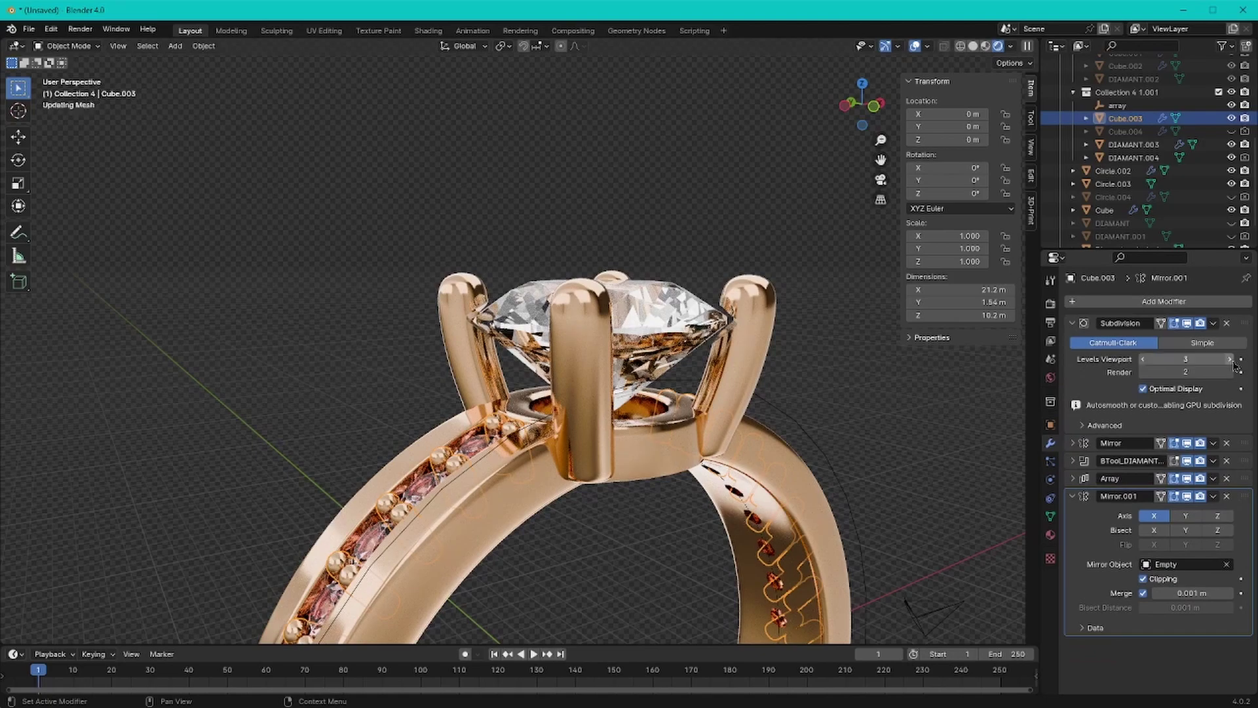
{"action": "left_click", "coordinate": [1229, 358]}
{"action": "mouse_move", "coordinate": [603, 380]}
{"action": "middle_mouse_down"}
{"action": "mouse_move", "coordinate": [620, 406]}
{"action": "mouse_move", "coordinate": [522, 404]}
{"action": "middle_mouse_up"}
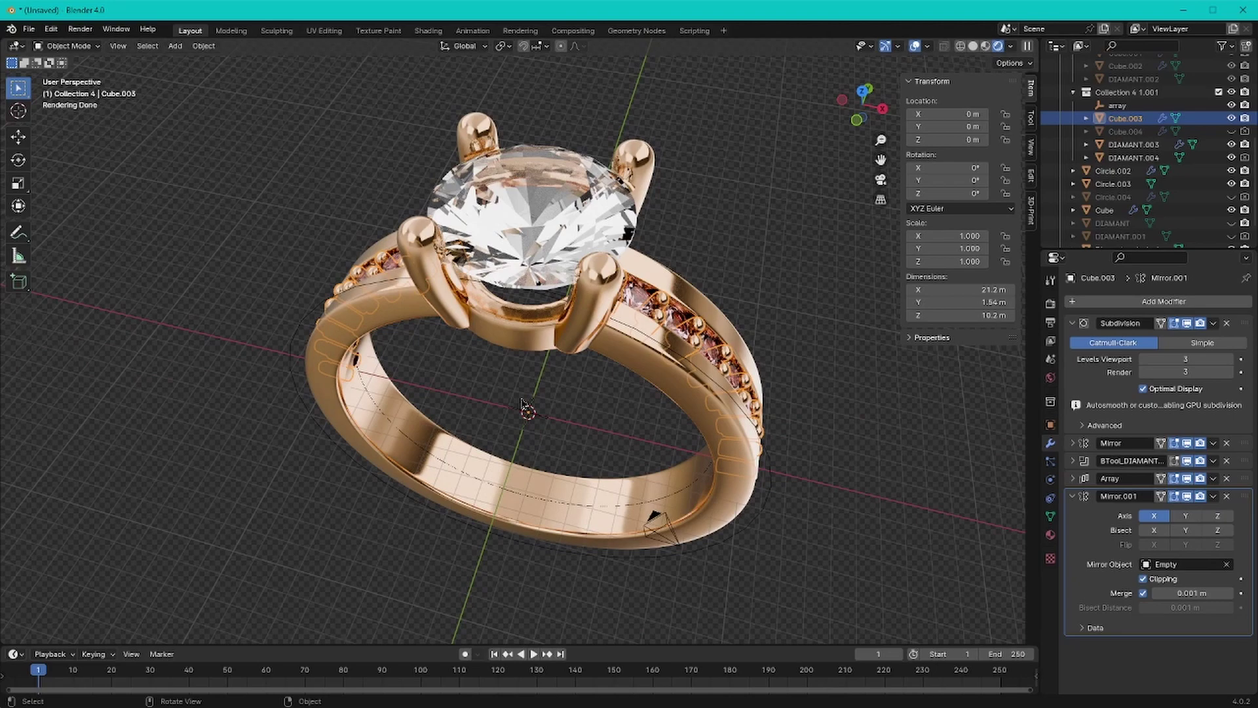